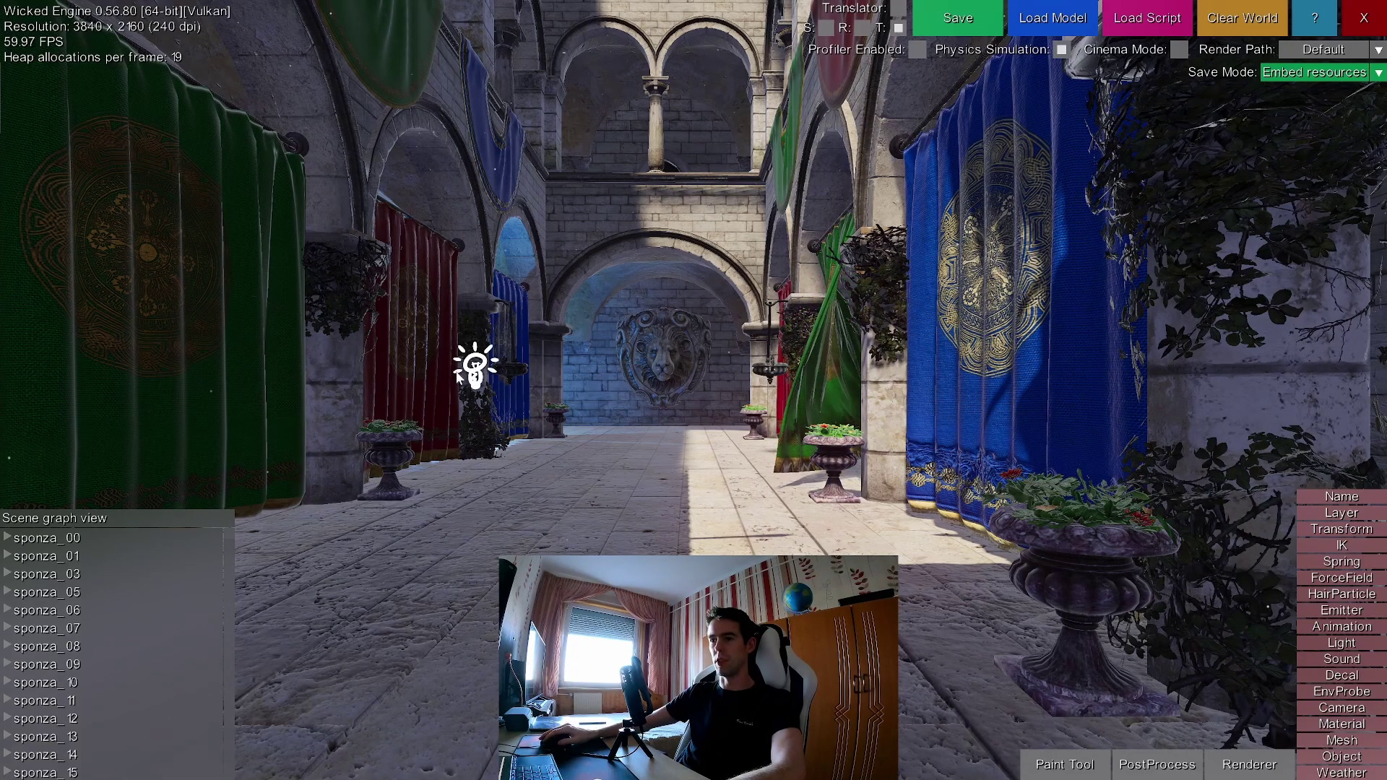
Select the courtyard's stone floor near the blue-lit pillar and open its material settings.
{"action": "key", "text": "w"}
{"action": "middle_click_drag", "start_coordinate": [790, 315], "coordinate": [600, 315]}
{"action": "right_click_drag", "start_coordinate": [838, 322], "coordinate": [608, 350]}
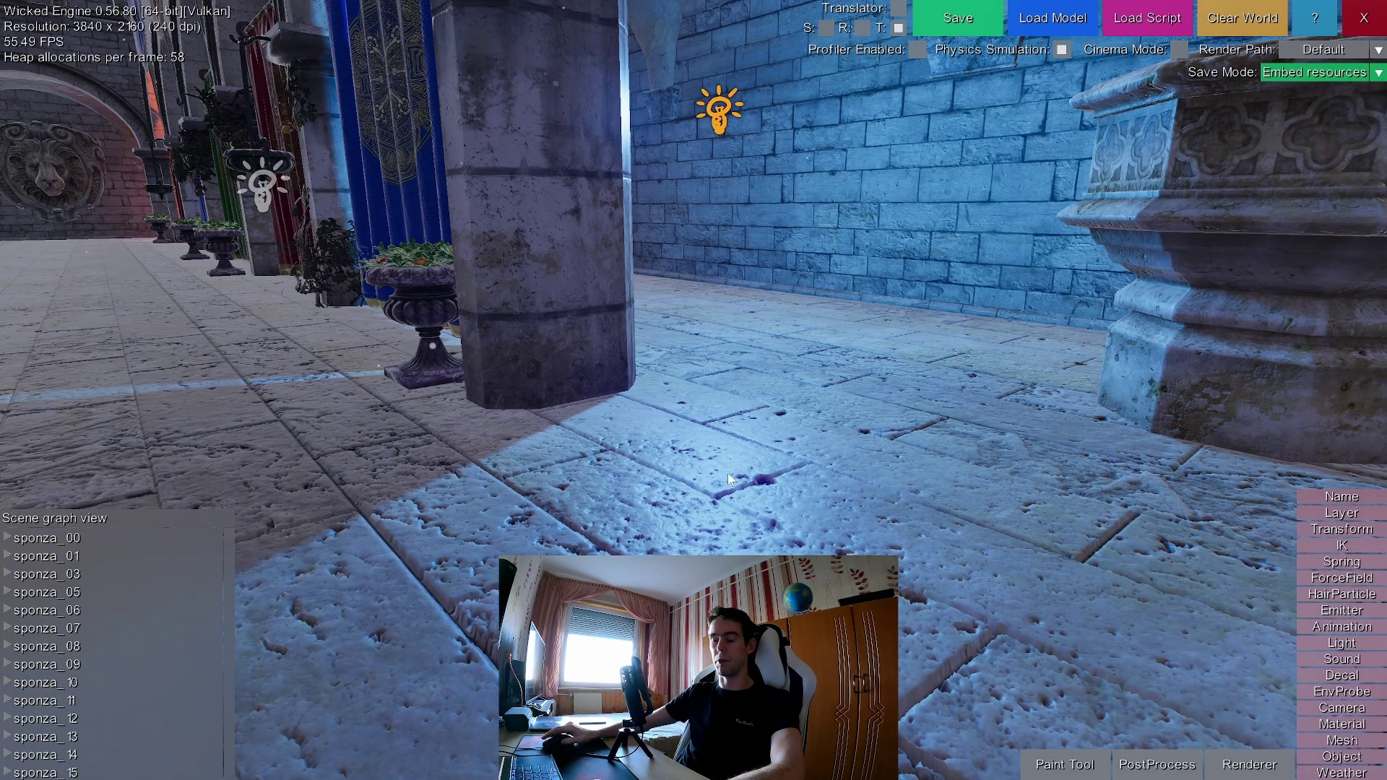
{"action": "middle_click_drag", "start_coordinate": [951, 631], "coordinate": [979, 631]}
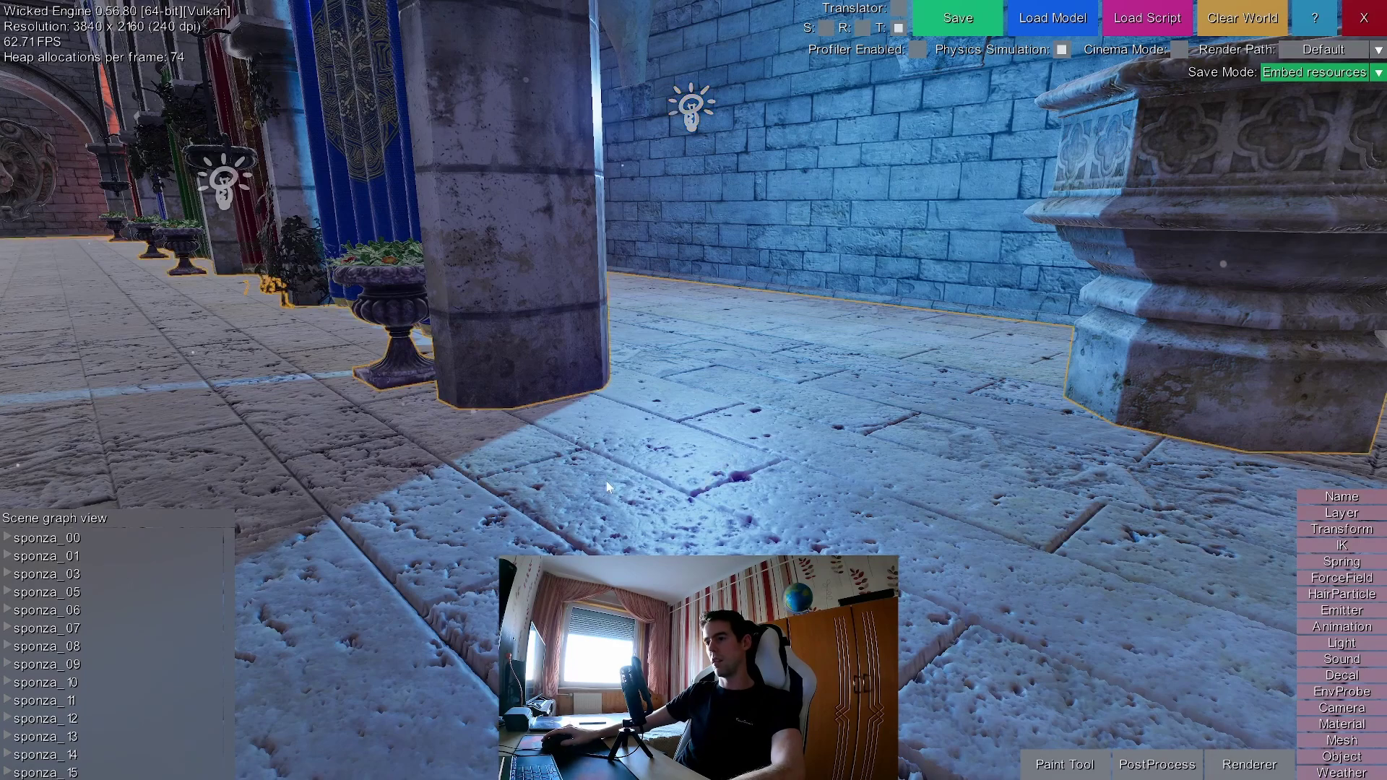
{"action": "left_click", "coordinate": [1342, 724]}
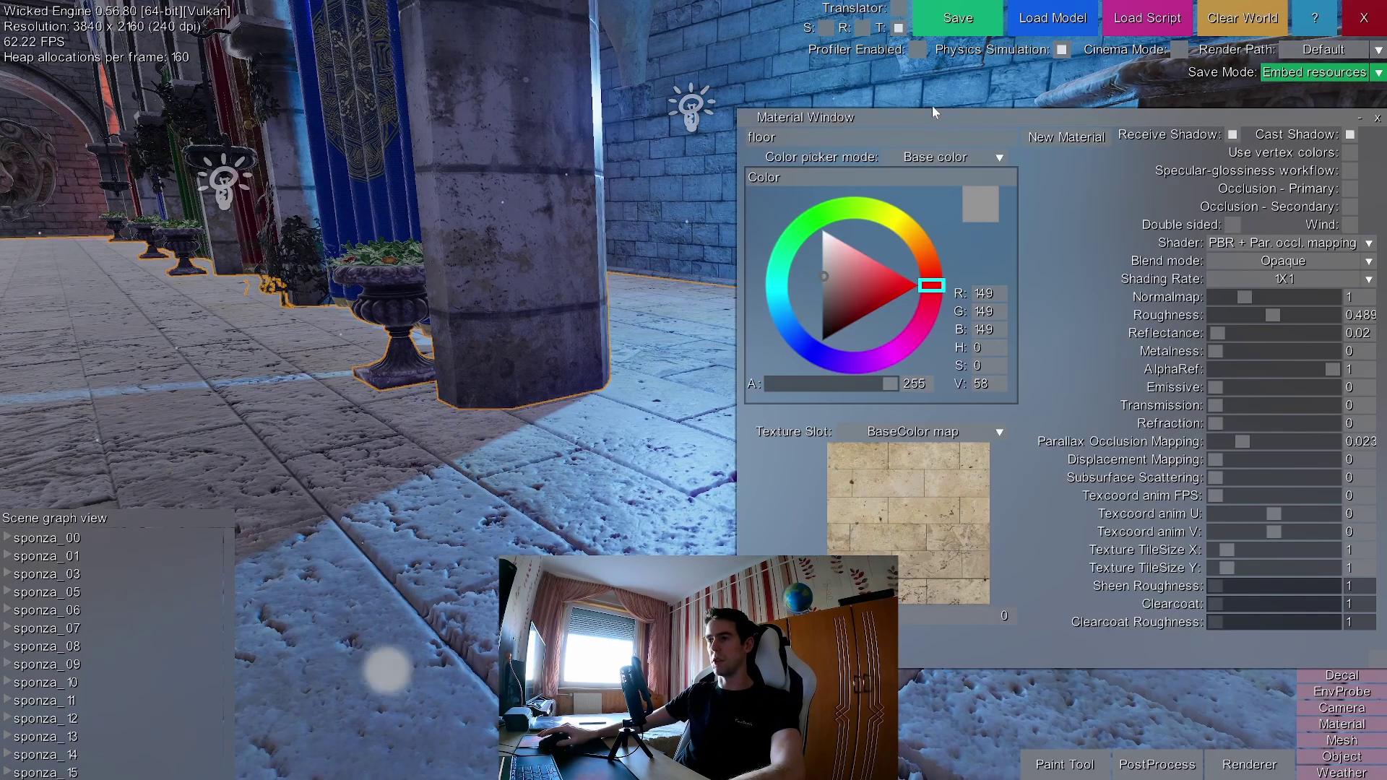
{"action": "right_click_drag", "start_coordinate": [1271, 441], "coordinate": [1293, 455]}
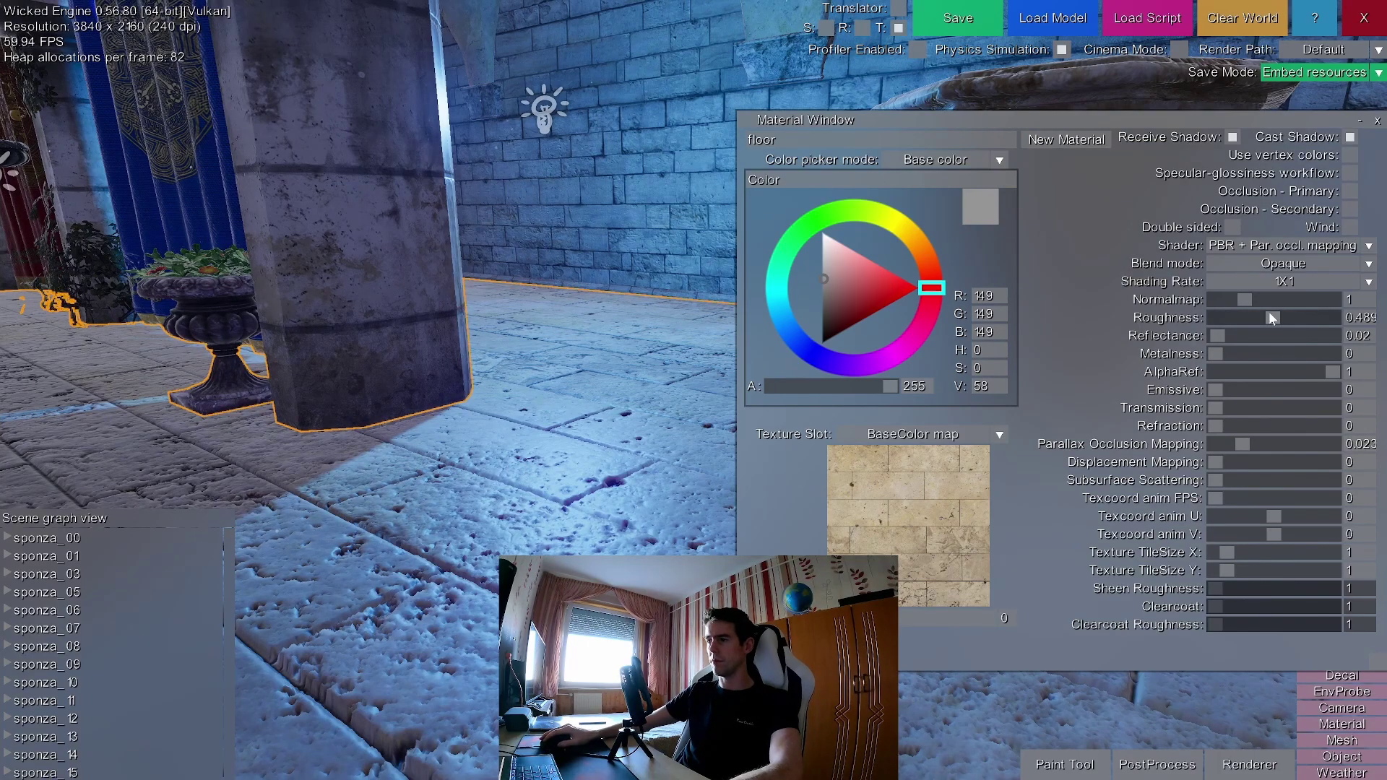
Try the floor material's roughness at 0 and 1, then set it to about 0.277.
{"action": "left_click_drag", "start_coordinate": [1274, 319], "coordinate": [1214, 318]}
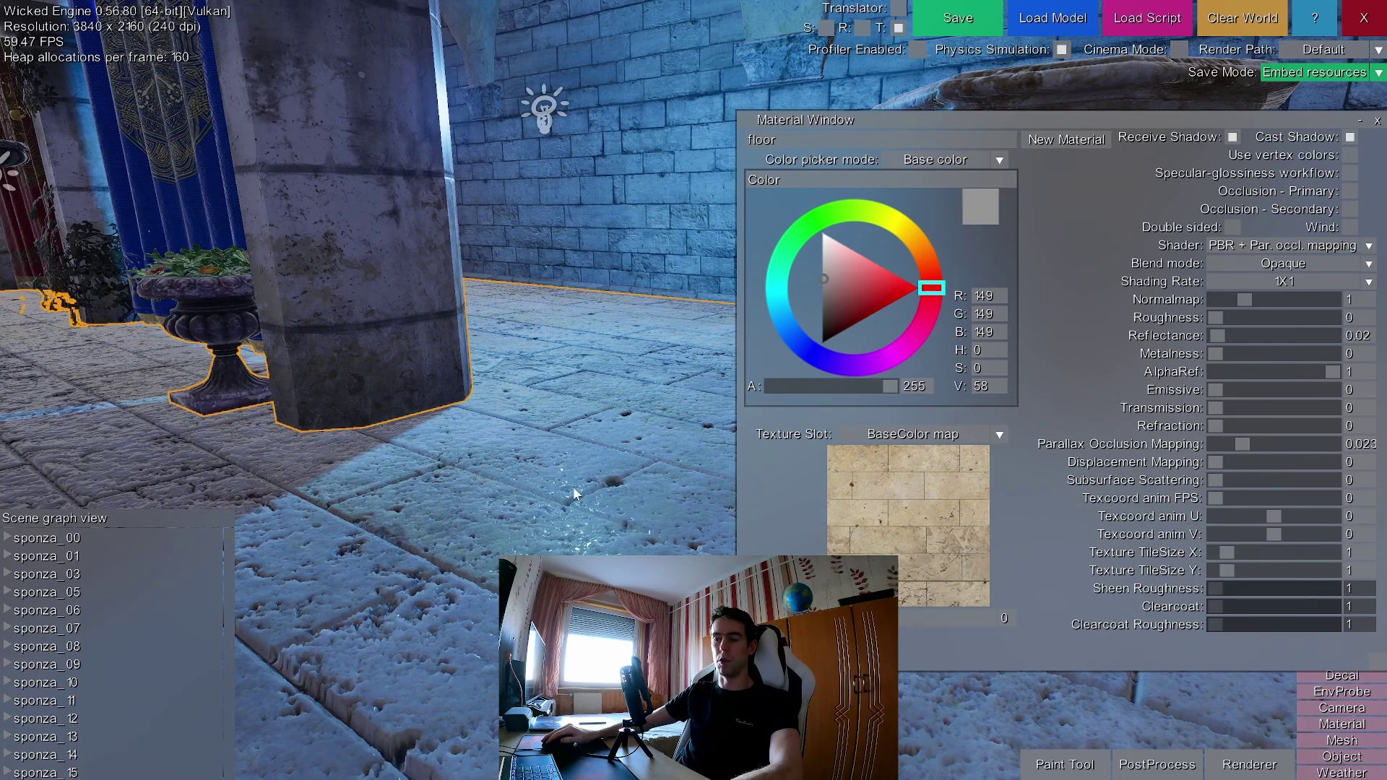
{"action": "left_click_drag", "start_coordinate": [1216, 318], "coordinate": [1336, 319]}
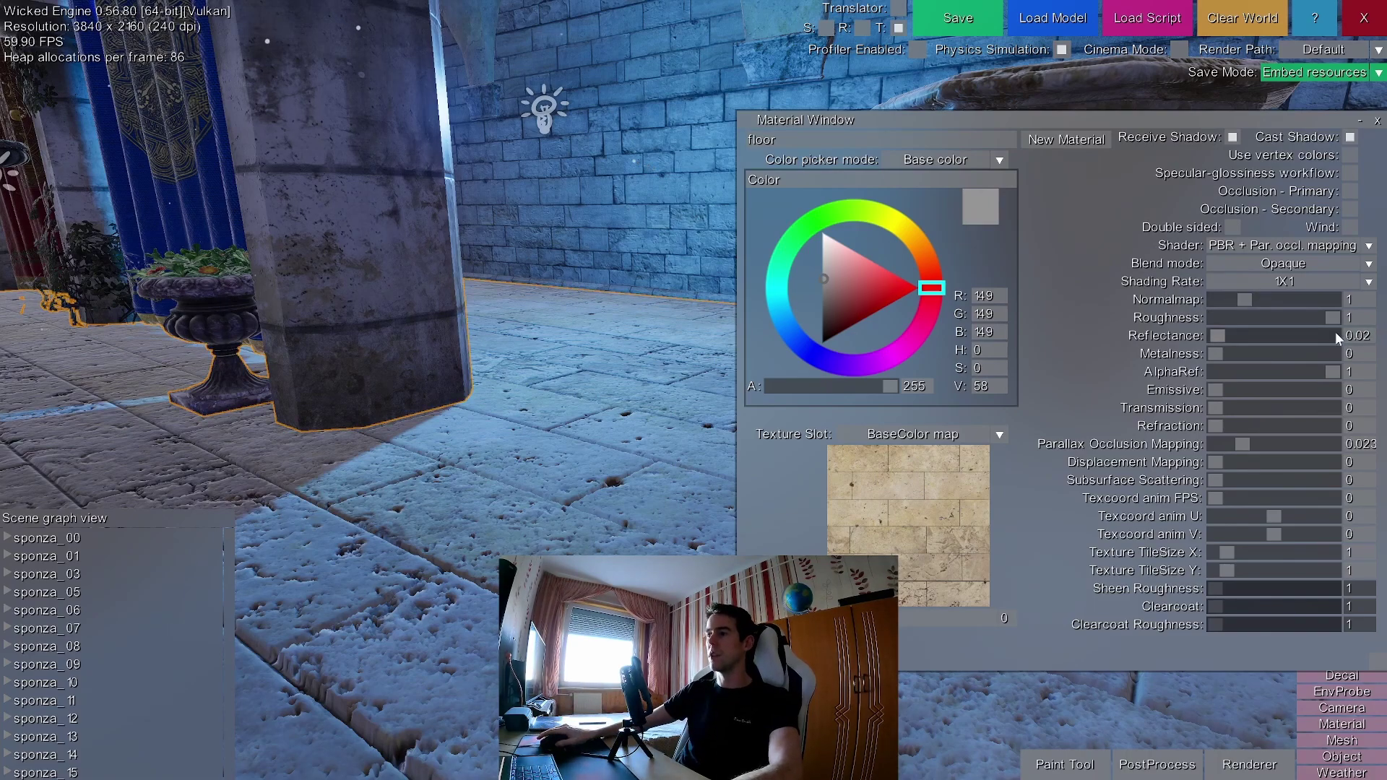
{"action": "left_click_drag", "start_coordinate": [1336, 322], "coordinate": [1248, 315]}
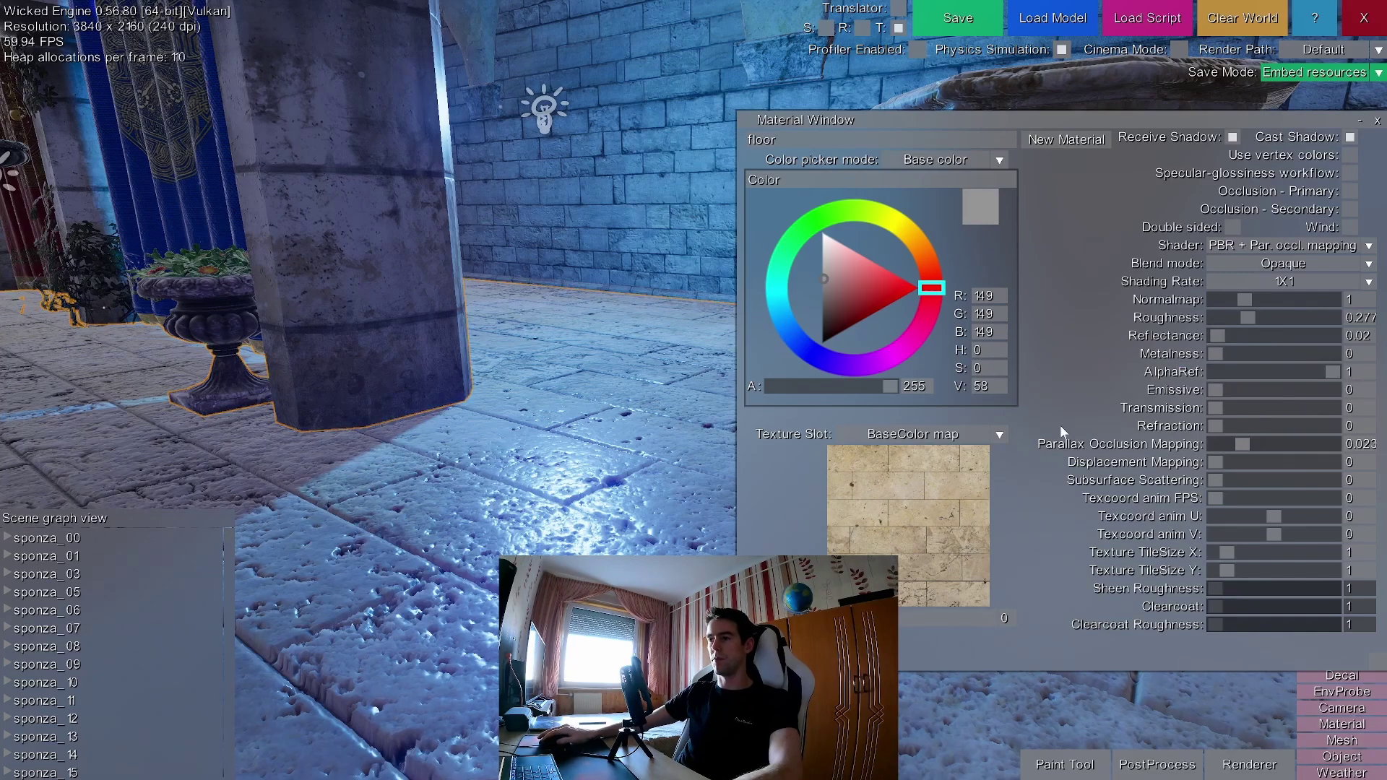
Set the floor material's reflectance to 0 for comparison, then raise it to 1.
{"action": "left_click", "coordinate": [1210, 334]}
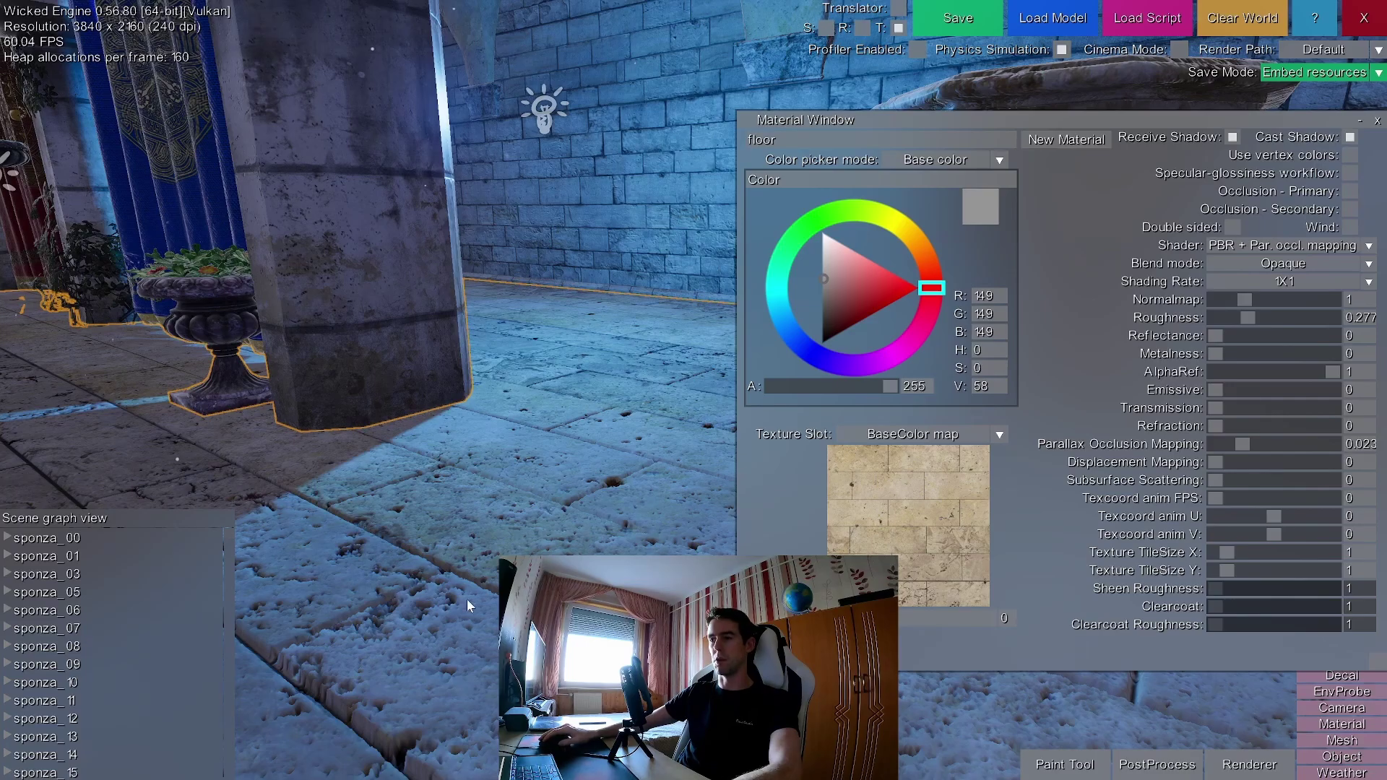
{"action": "left_click_drag", "start_coordinate": [1217, 337], "coordinate": [1380, 349]}
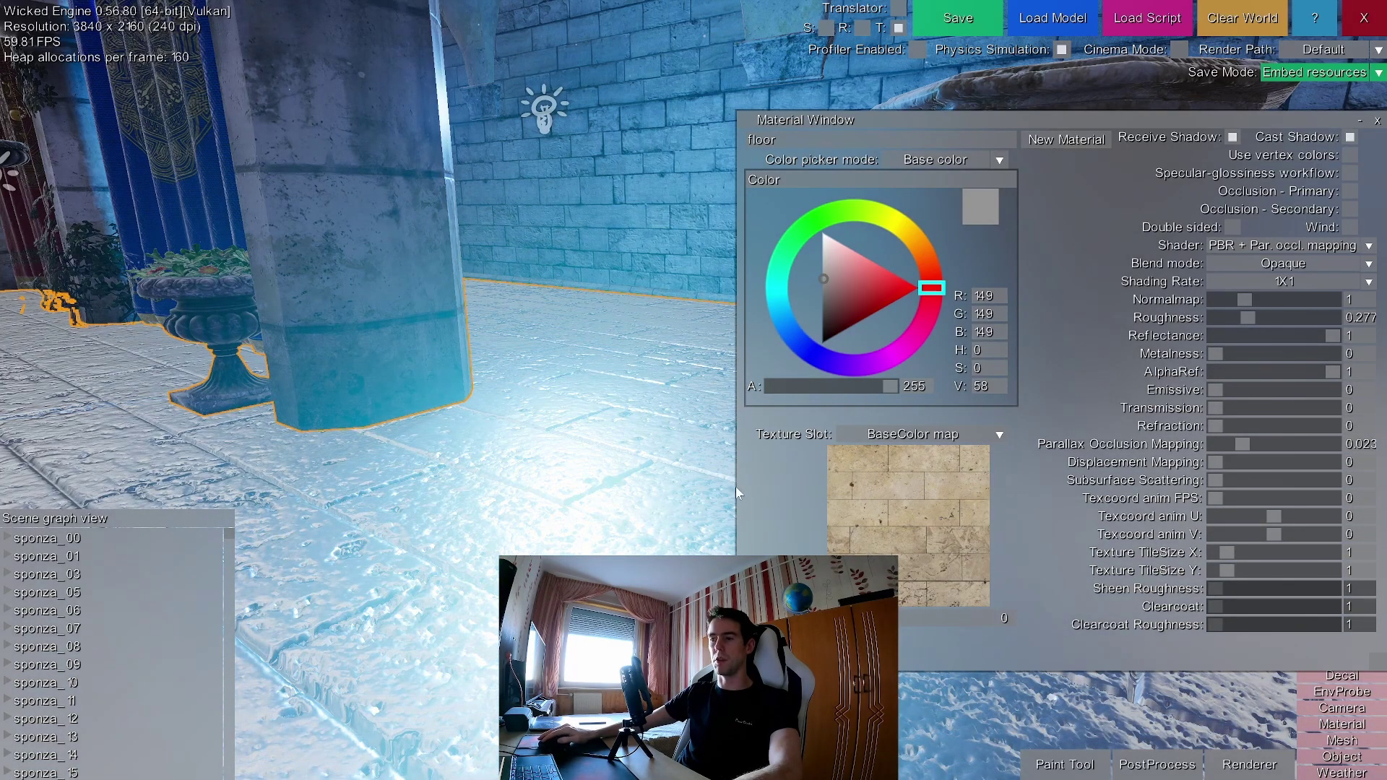
{"action": "middle_click_drag", "start_coordinate": [640, 441], "coordinate": [672, 528]}
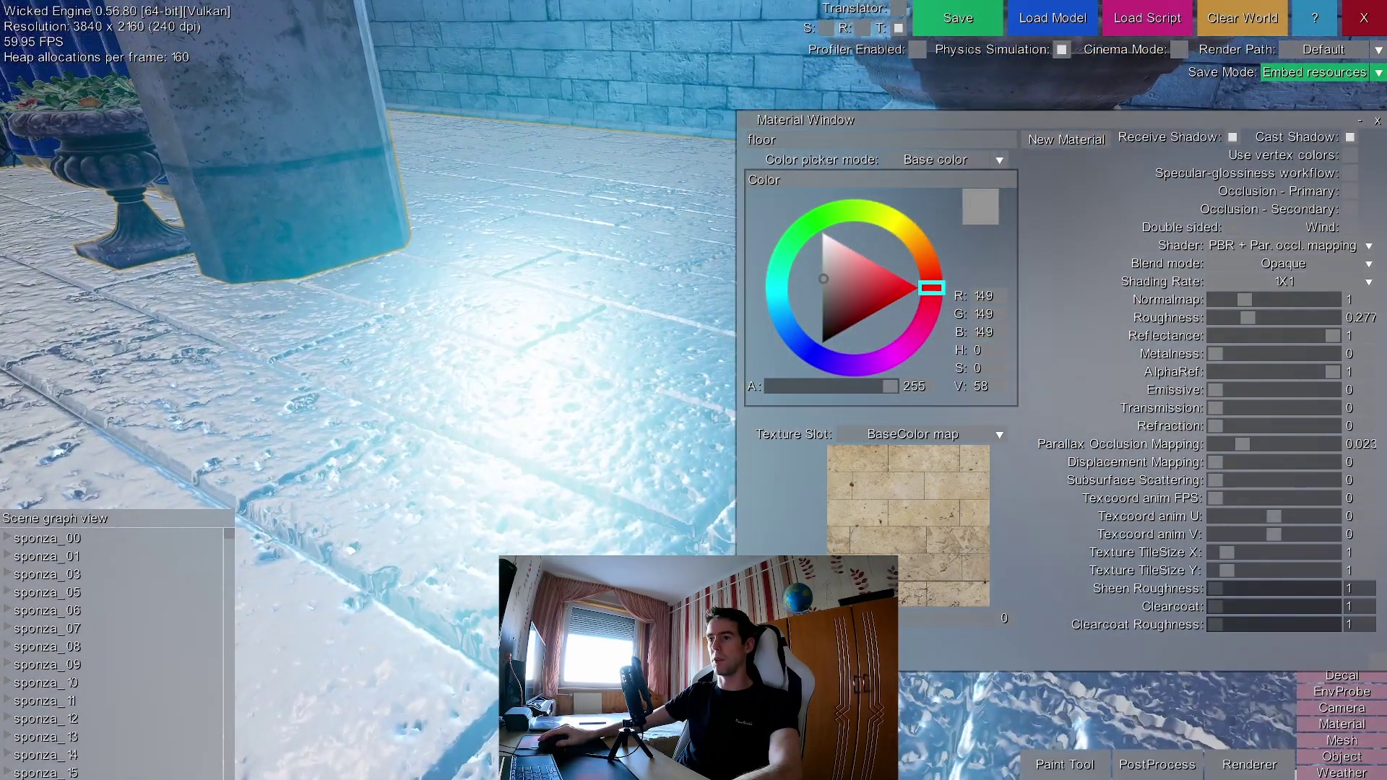
Set the floor material's normal map strength and roughness both to 0 for a mirror-like surface.
{"action": "left_click_drag", "start_coordinate": [1242, 295], "coordinate": [1162, 292]}
{"action": "middle_click_drag", "start_coordinate": [400, 259], "coordinate": [217, 167]}
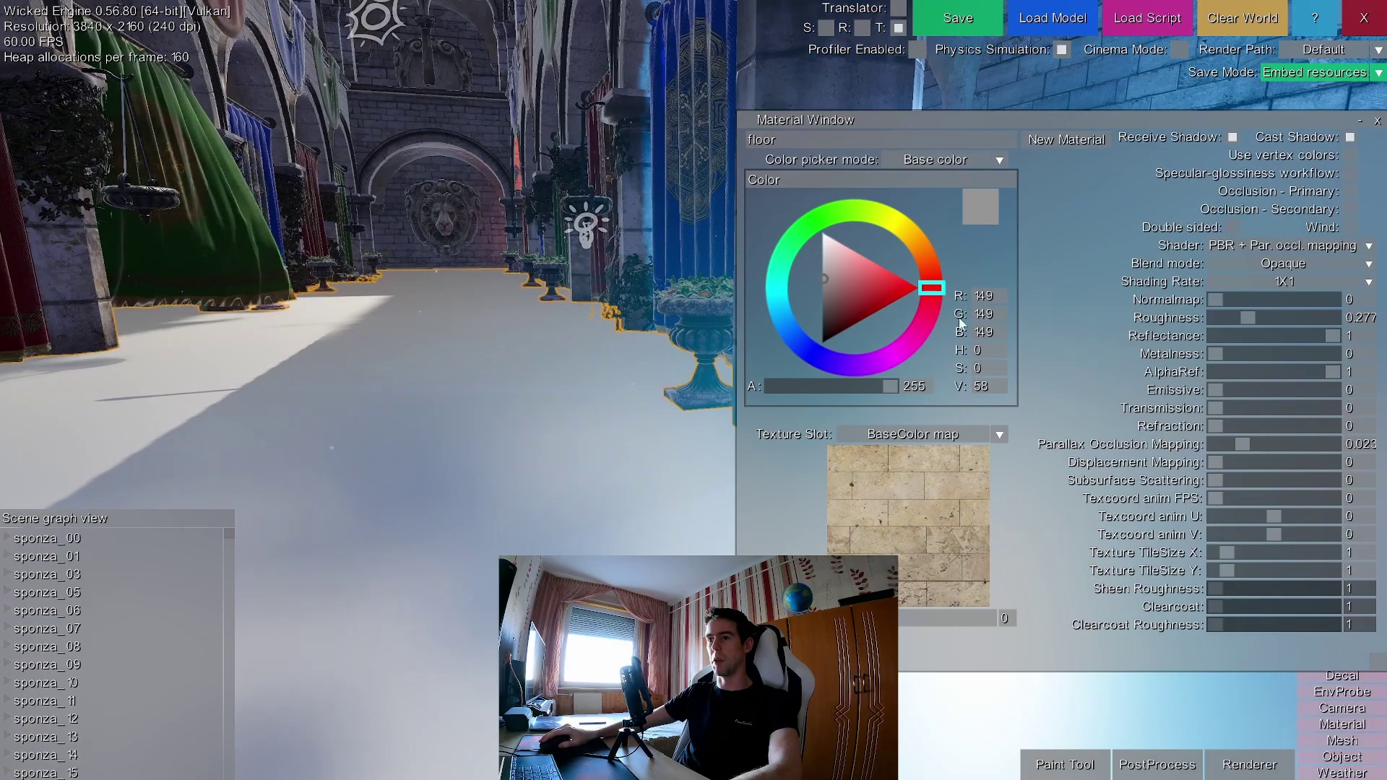
{"action": "left_click_drag", "start_coordinate": [1247, 319], "coordinate": [1116, 316]}
{"action": "middle_click_drag", "start_coordinate": [1115, 320], "coordinate": [1286, 448]}
{"action": "right_click_drag", "start_coordinate": [496, 340], "coordinate": [496, 345]}
{"action": "key", "text": "s"}
{"action": "middle_click_drag", "start_coordinate": [495, 345], "coordinate": [495, 362]}
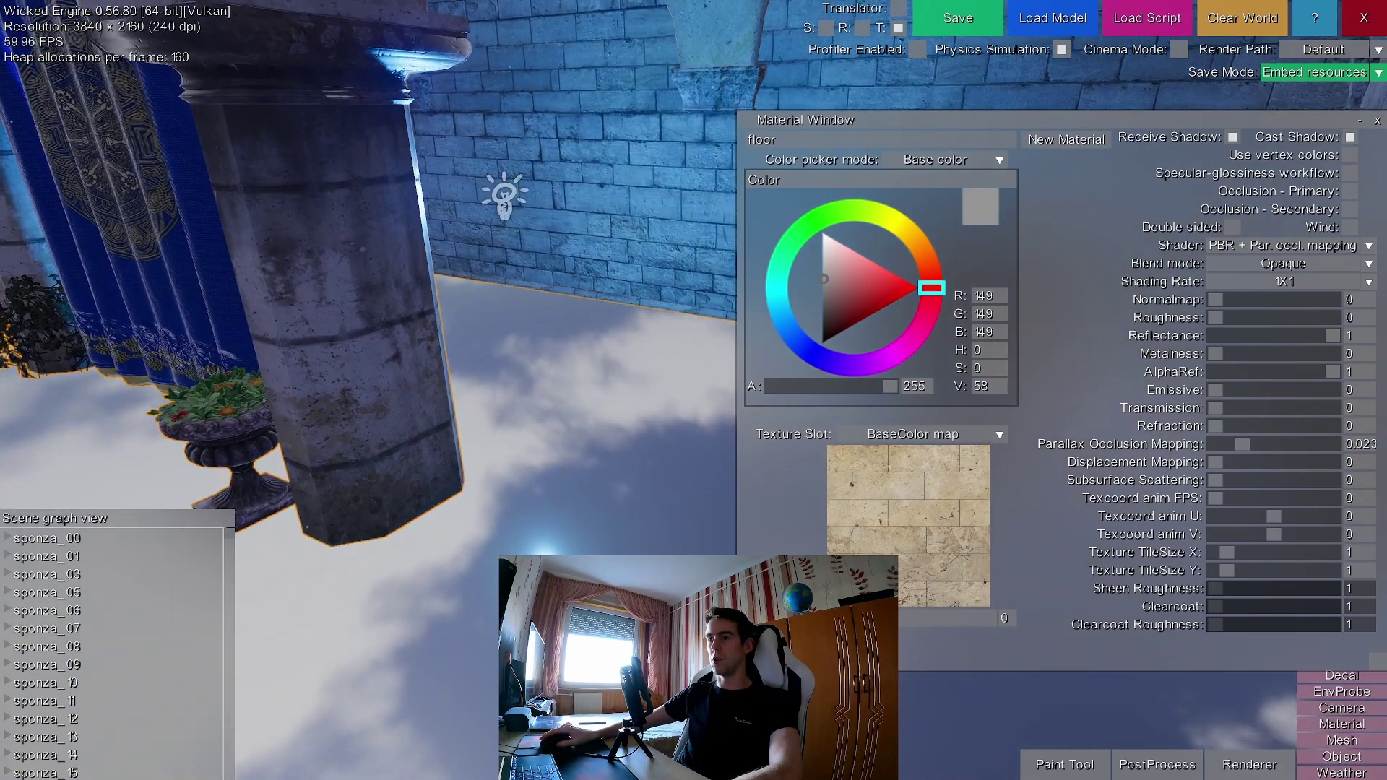
Select the light by the blue-lit brick wall, shift it away from the pillar and examine its reflection on the floor.
{"action": "right_click_drag", "start_coordinate": [533, 353], "coordinate": [513, 276]}
{"action": "left_click", "coordinate": [480, 241]}
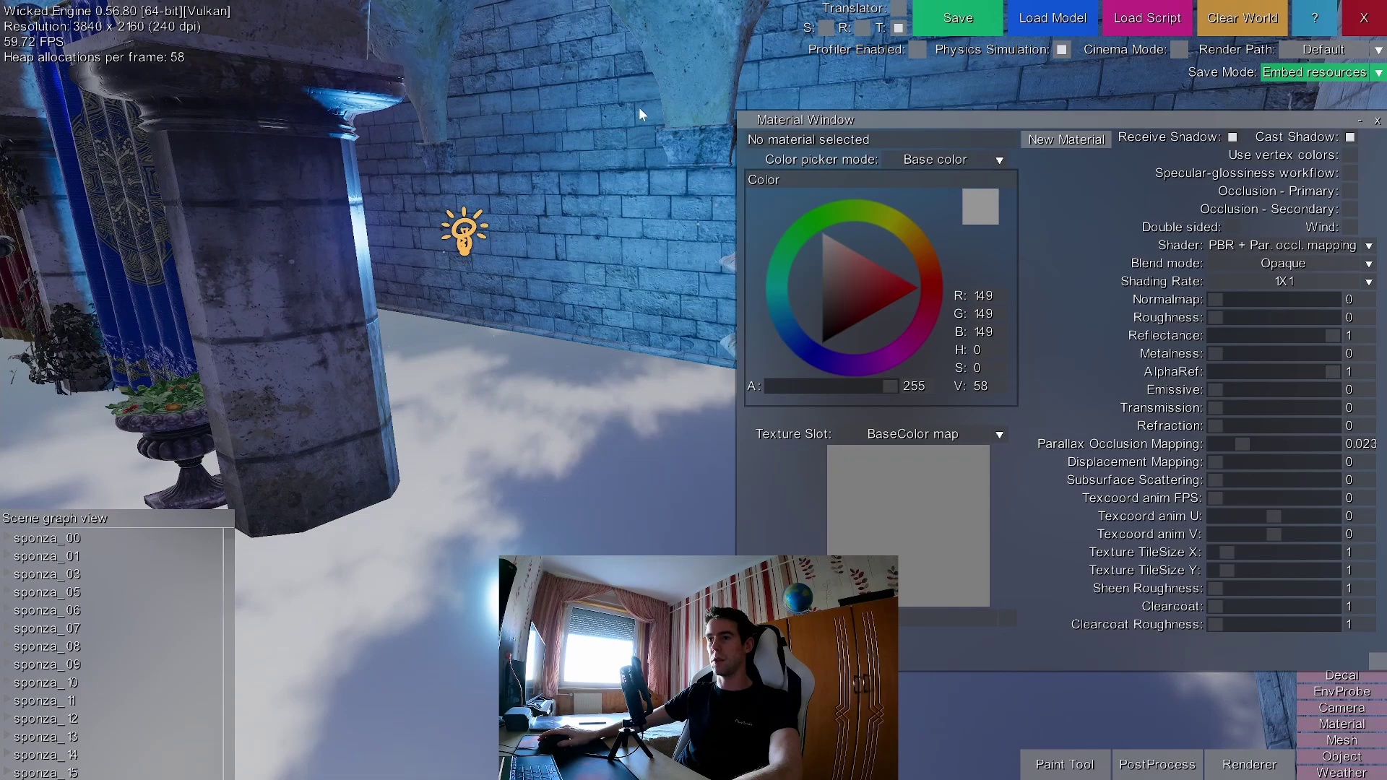
{"action": "left_click_drag", "start_coordinate": [463, 238], "coordinate": [512, 225]}
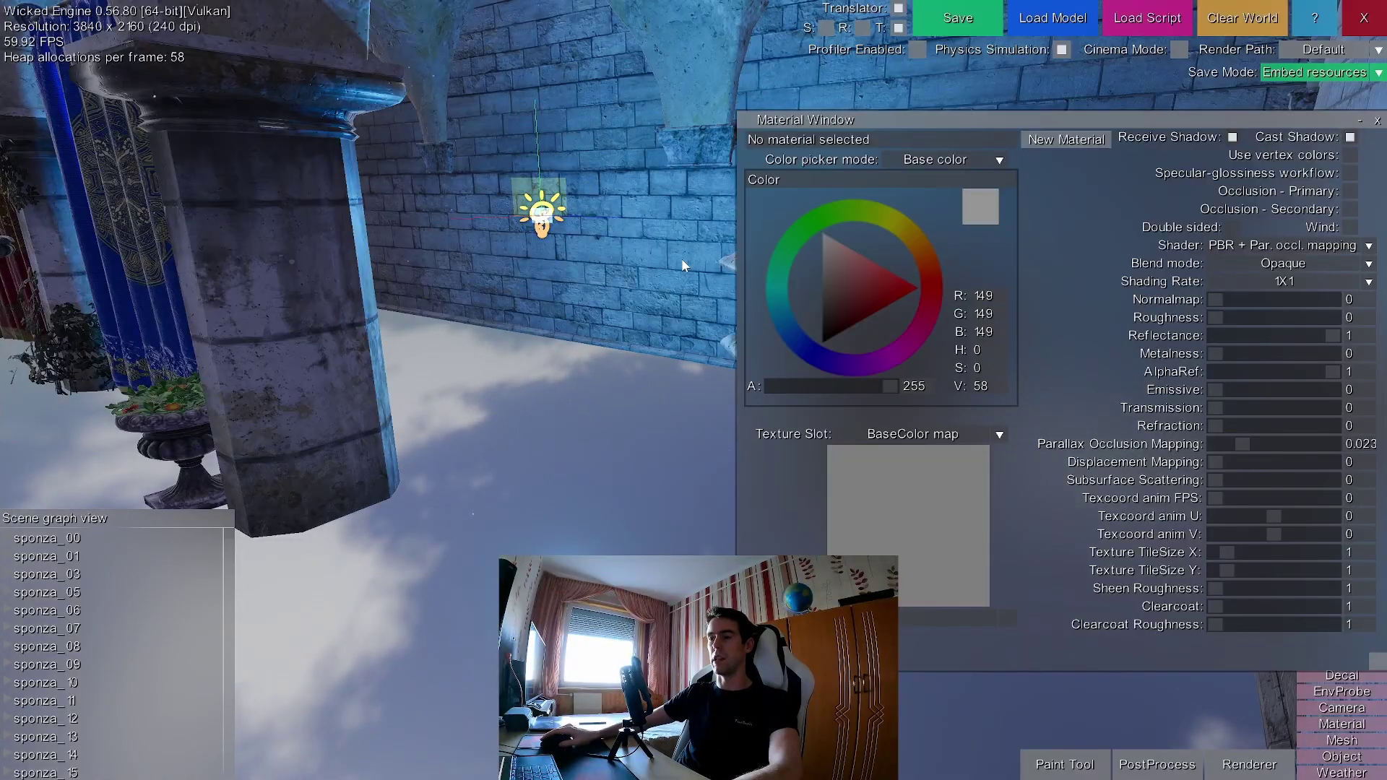
{"action": "right_click_drag", "start_coordinate": [585, 460], "coordinate": [498, 491]}
{"action": "key", "text": "w"}
{"action": "mouse_move", "coordinate": [498, 390]}
{"action": "middle_mouse_down"}
{"action": "mouse_move", "coordinate": [506, 362]}
{"action": "mouse_move", "coordinate": [499, 491]}
{"action": "mouse_move", "coordinate": [477, 390]}
{"action": "middle_mouse_up"}
{"action": "right_click_drag", "start_coordinate": [542, 455], "coordinate": [522, 395]}
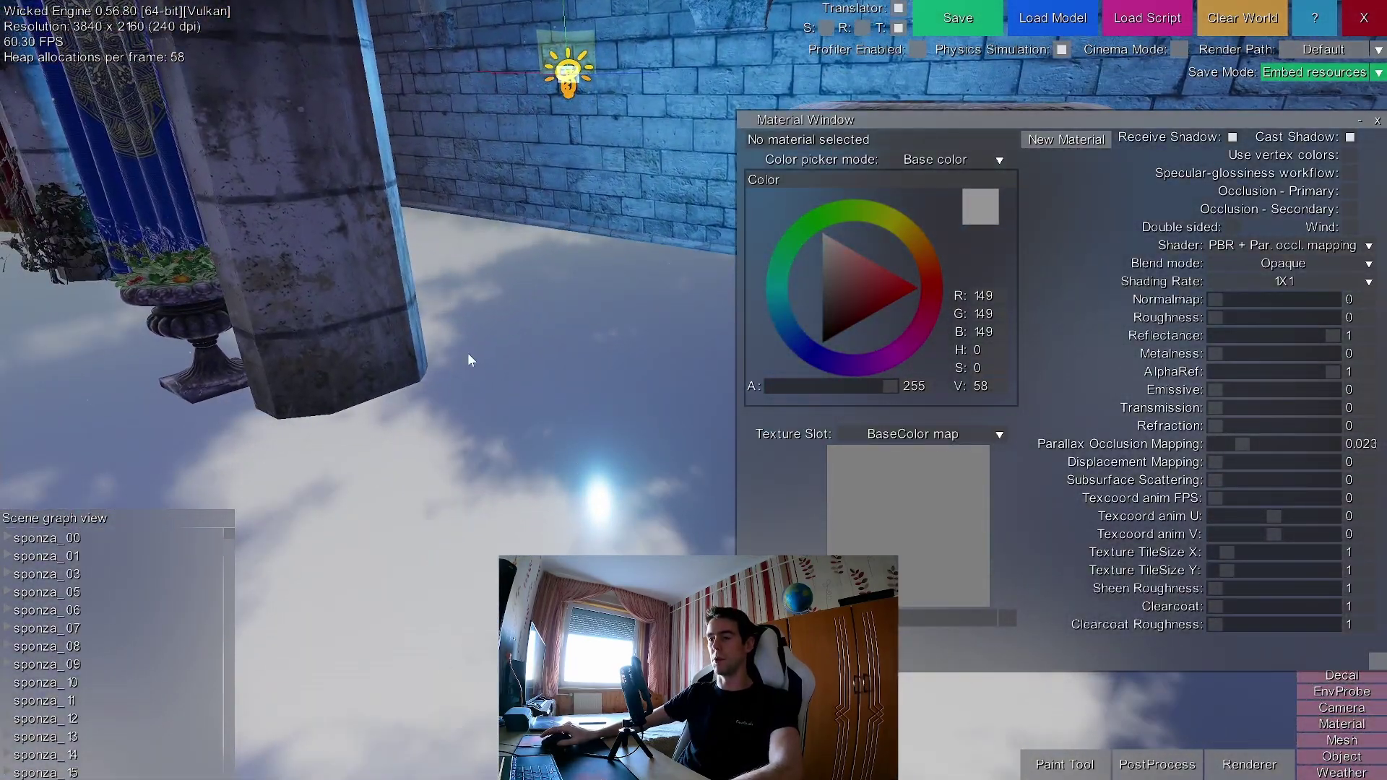
Reselect the floor, set its material's reflectance to 0 and metalness to 1, and inspect the tinted reflections.
{"action": "right_click_drag", "start_coordinate": [495, 318], "coordinate": [490, 462]}
{"action": "left_click", "coordinate": [490, 462]}
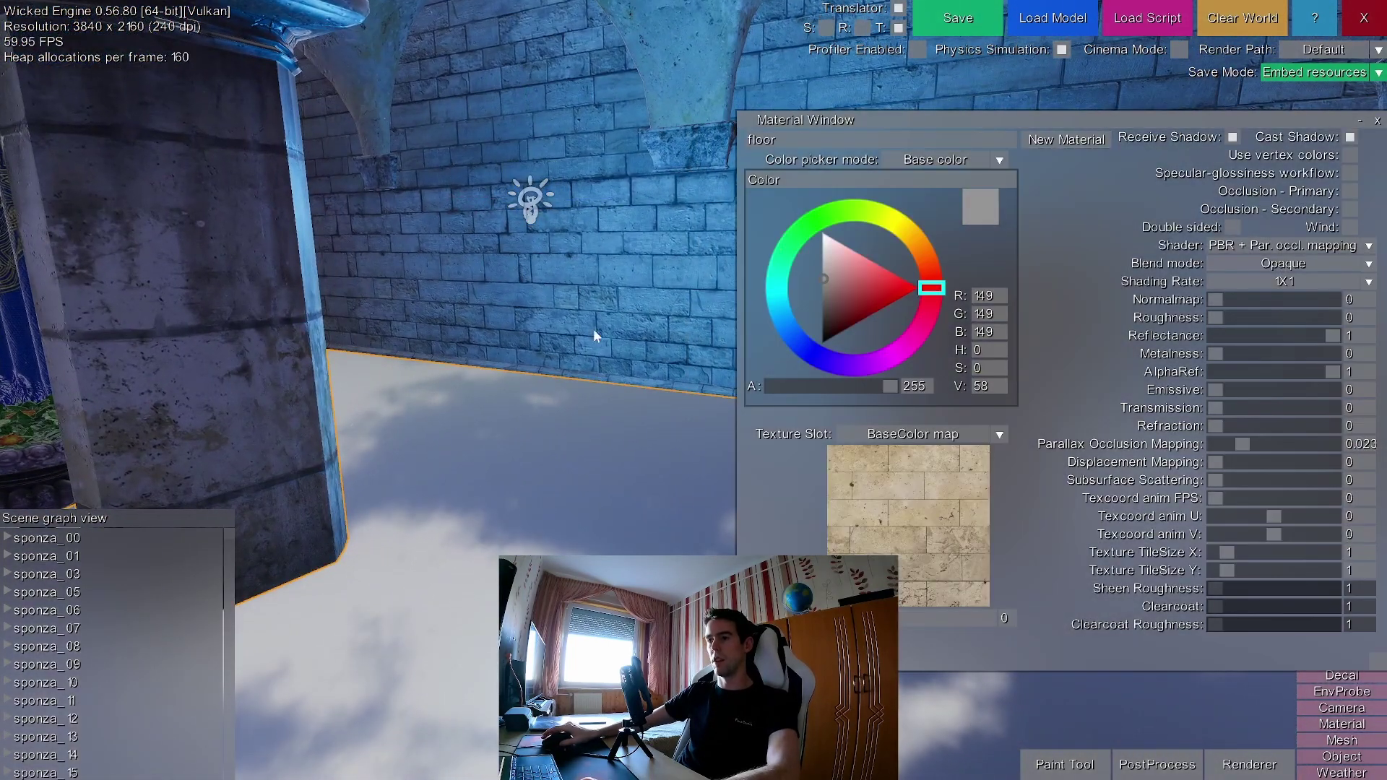
{"action": "key", "text": "s"}
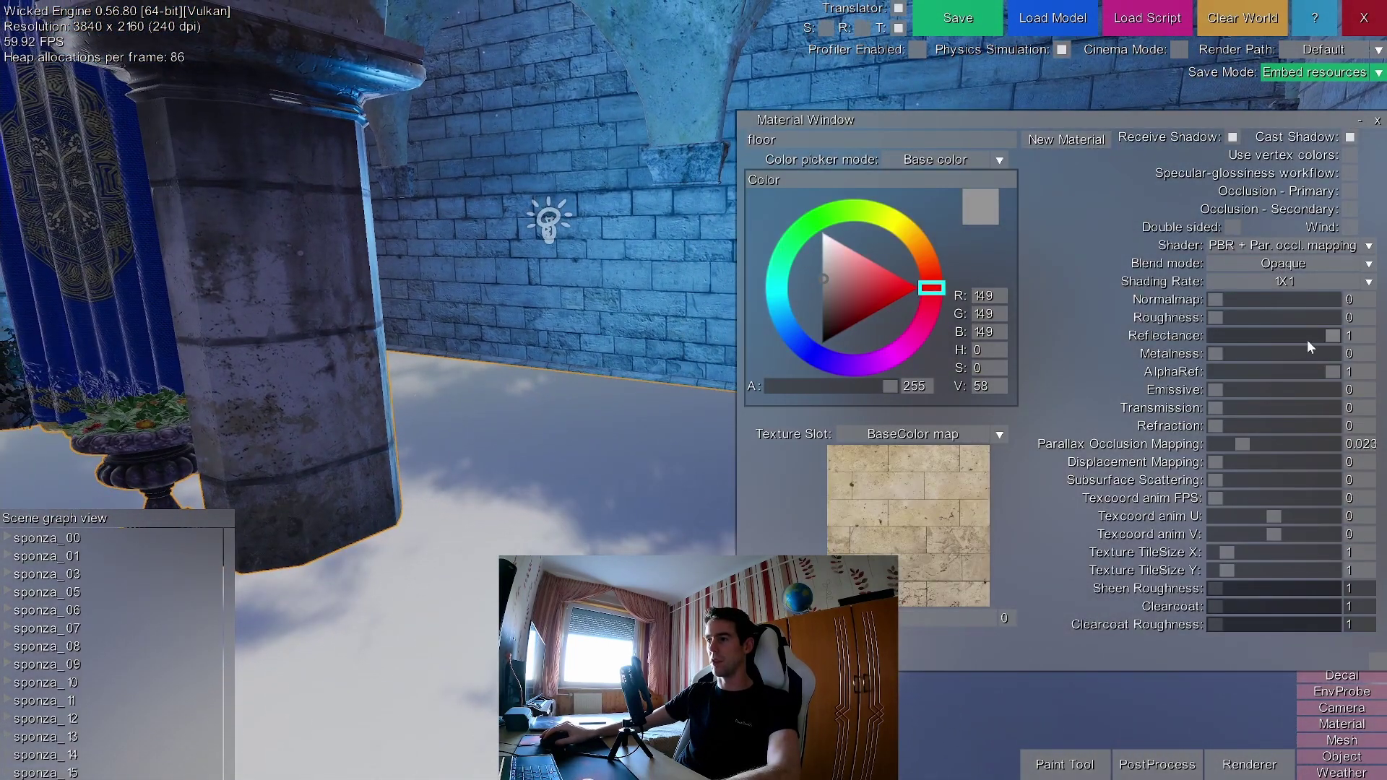
{"action": "mouse_move", "coordinate": [1306, 337]}
{"action": "left_mouse_down"}
{"action": "mouse_move", "coordinate": [1215, 335]}
{"action": "mouse_move", "coordinate": [1190, 353]}
{"action": "mouse_move", "coordinate": [1365, 366]}
{"action": "left_mouse_up"}
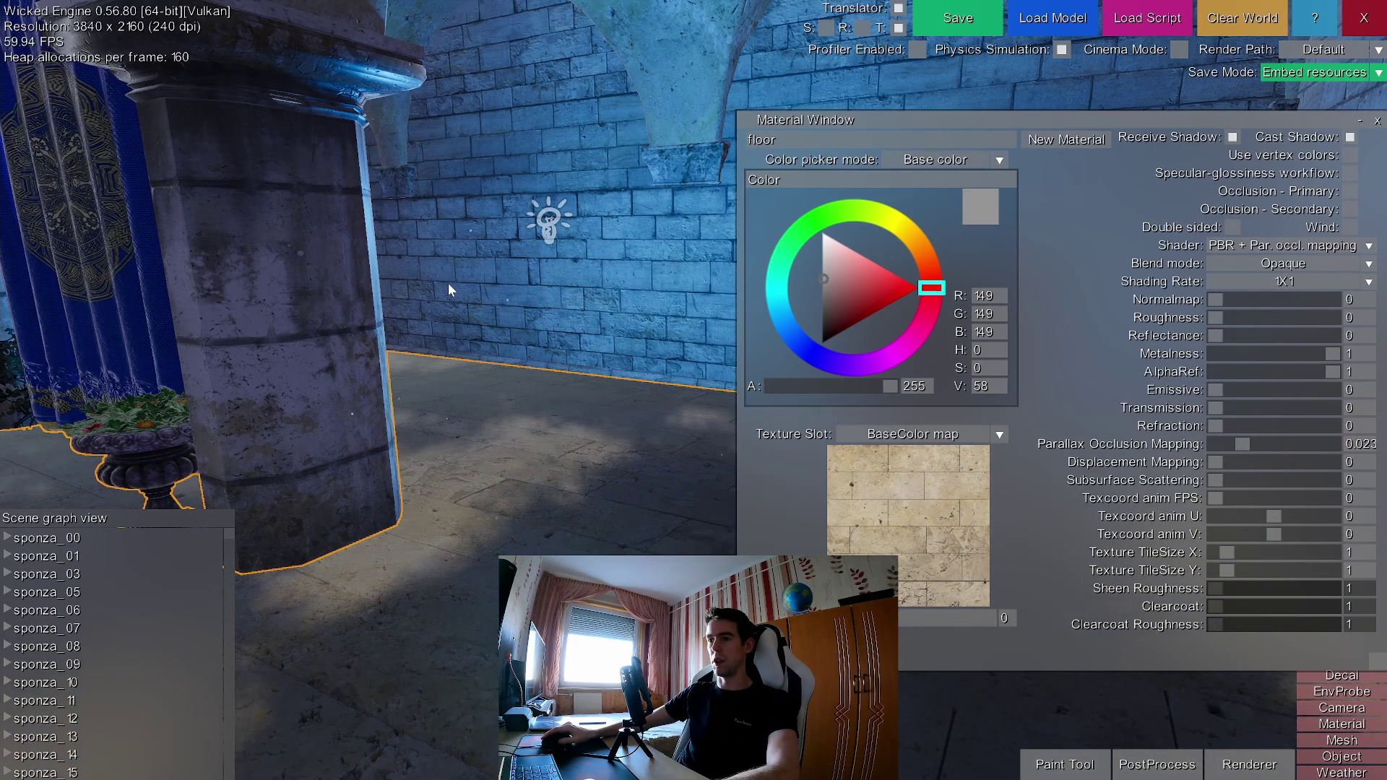
{"action": "middle_click_drag", "start_coordinate": [448, 284], "coordinate": [448, 284]}
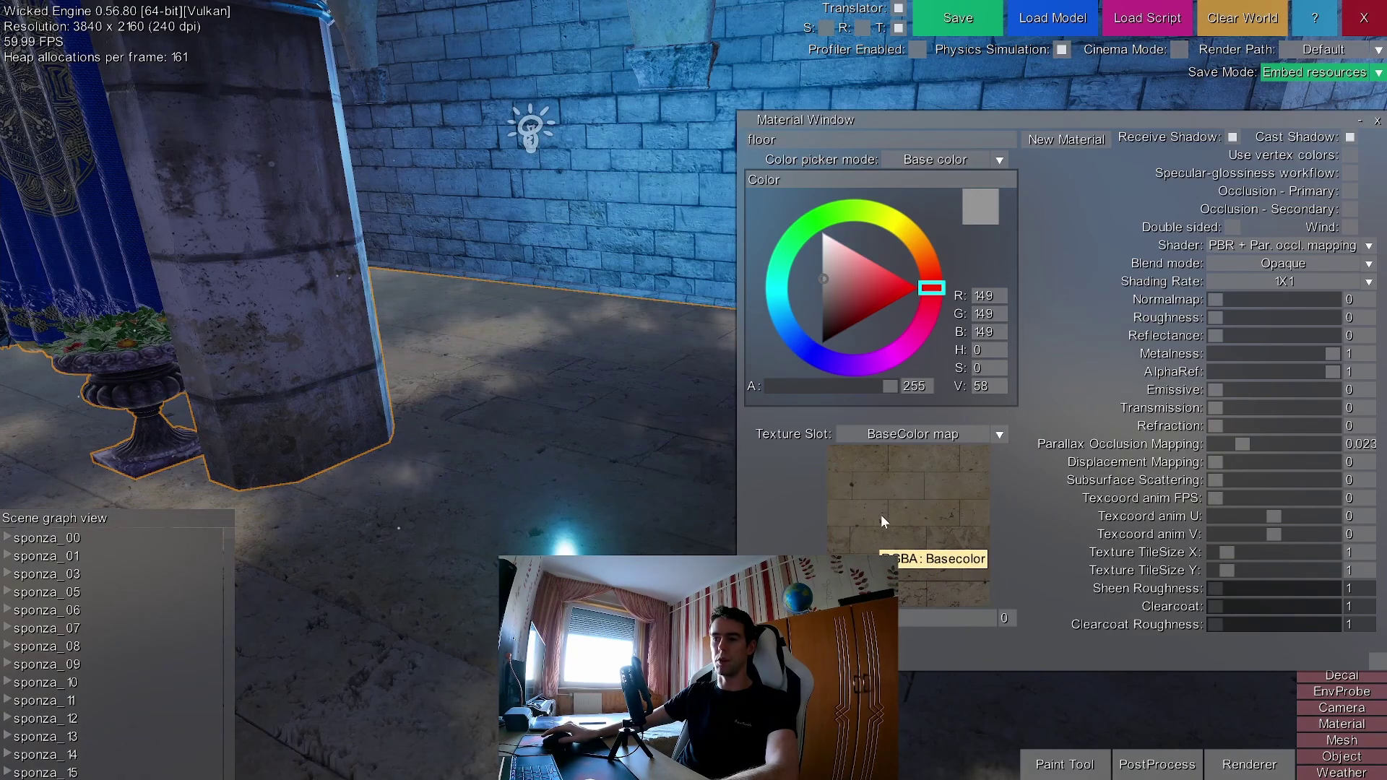
{"action": "middle_click_drag", "start_coordinate": [712, 525], "coordinate": [711, 525]}
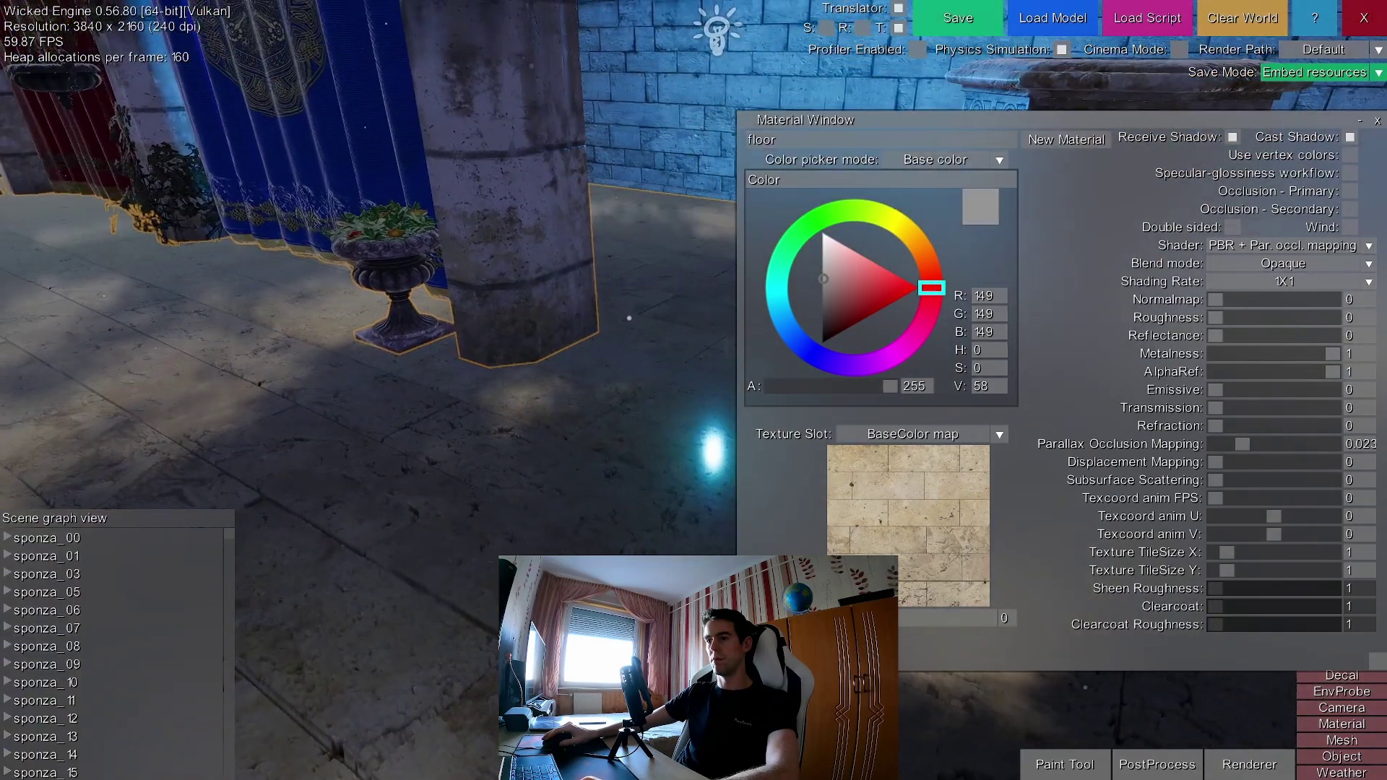
{"action": "right_click_drag", "start_coordinate": [396, 289], "coordinate": [444, 273]}
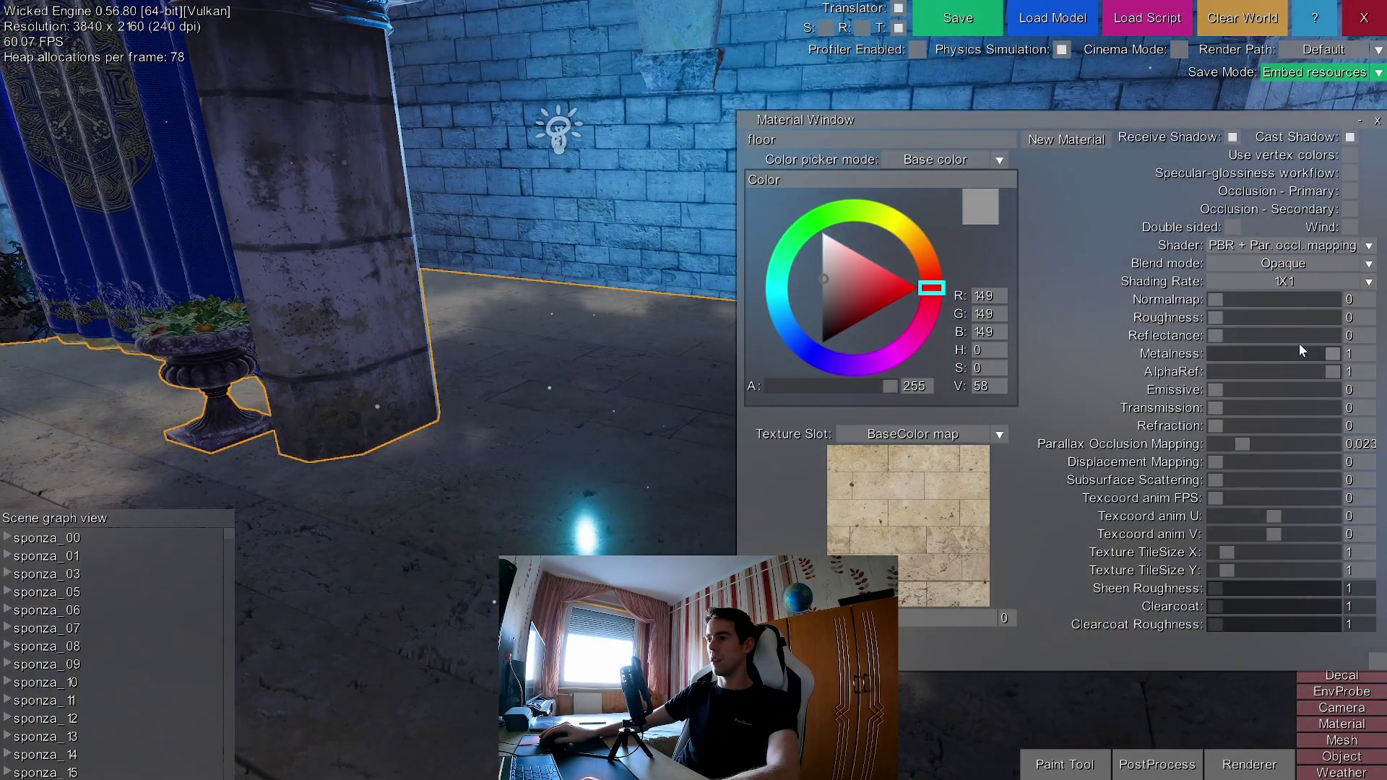
Set the floor material's metalness to 0 and reflectance to 1, then close the material settings.
{"action": "left_click_drag", "start_coordinate": [1303, 350], "coordinate": [1344, 336]}
{"action": "middle_click_drag", "start_coordinate": [520, 479], "coordinate": [730, 437]}
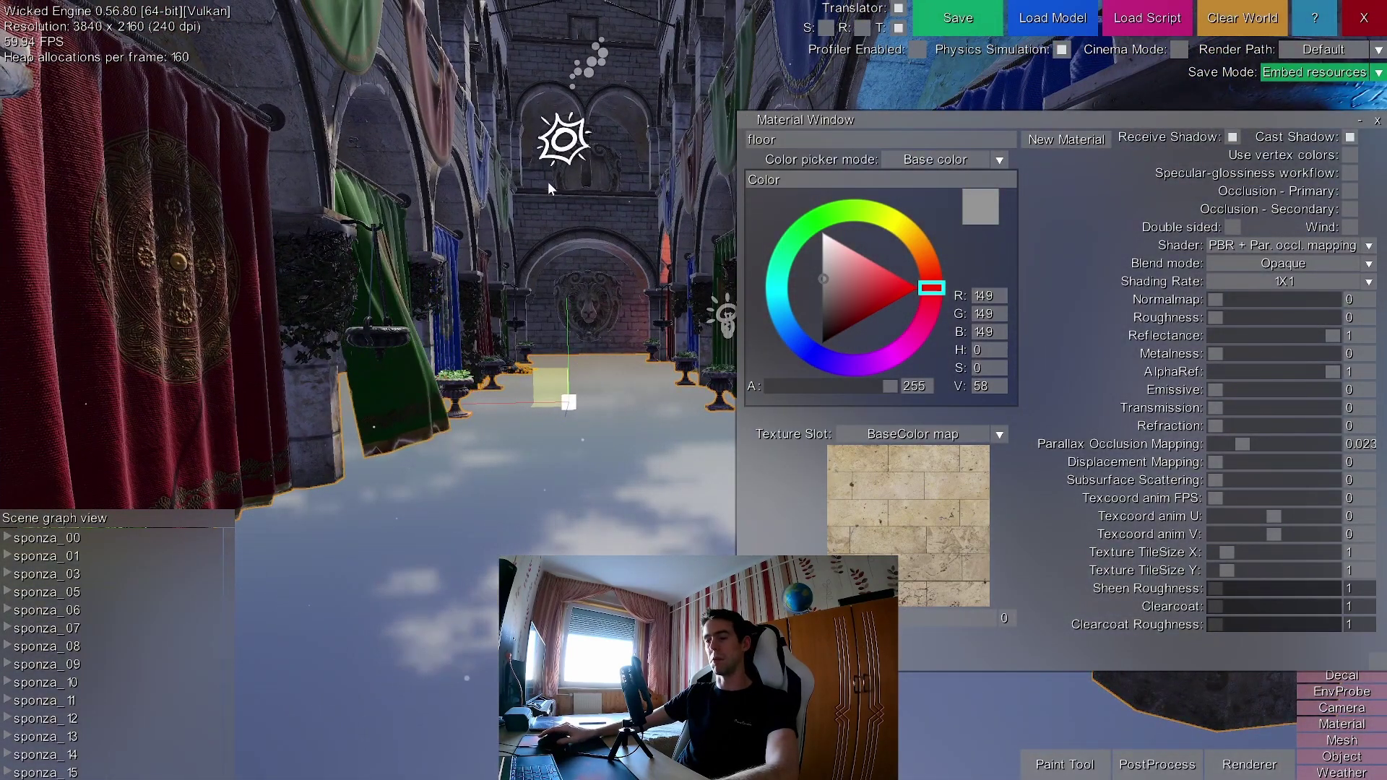
{"action": "middle_click_drag", "start_coordinate": [480, 271], "coordinate": [581, 195]}
{"action": "key", "text": "w"}
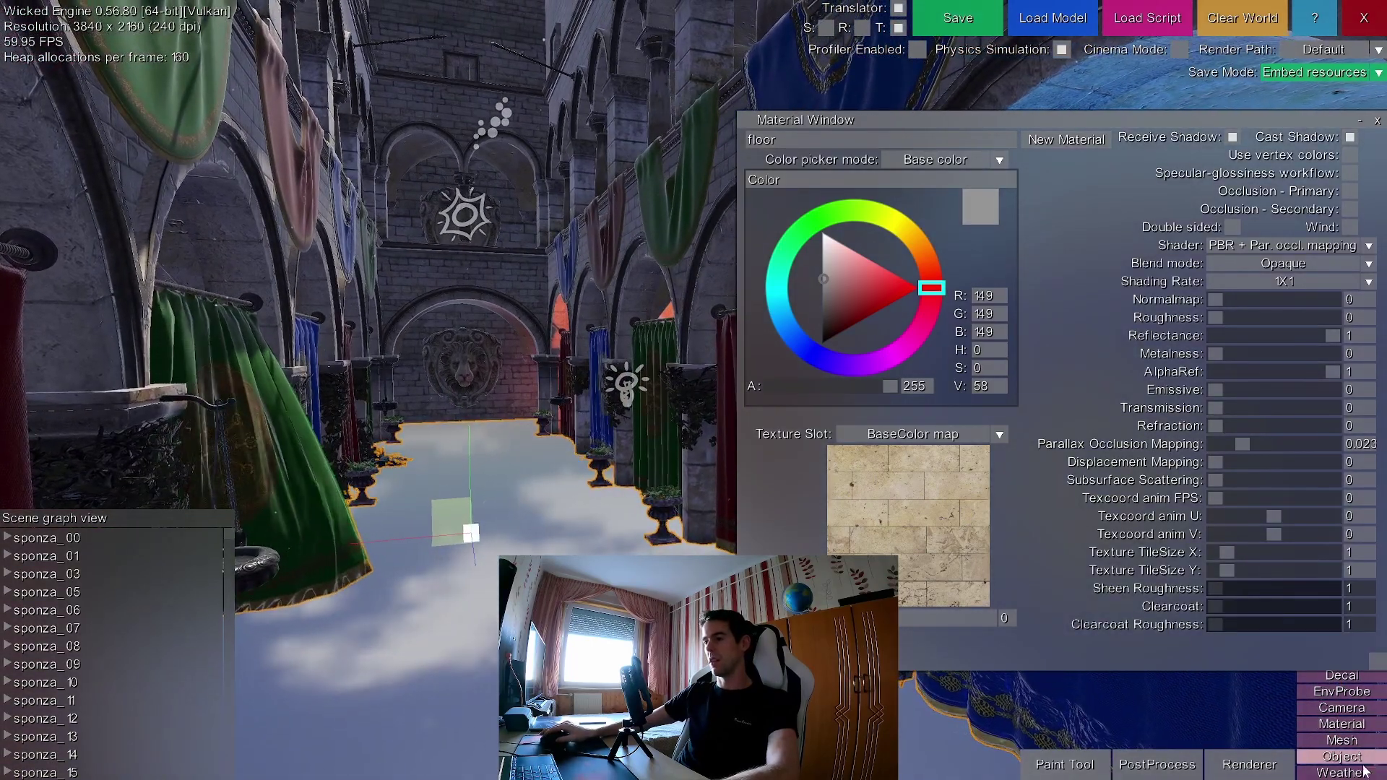
{"action": "left_click", "coordinate": [1377, 120]}
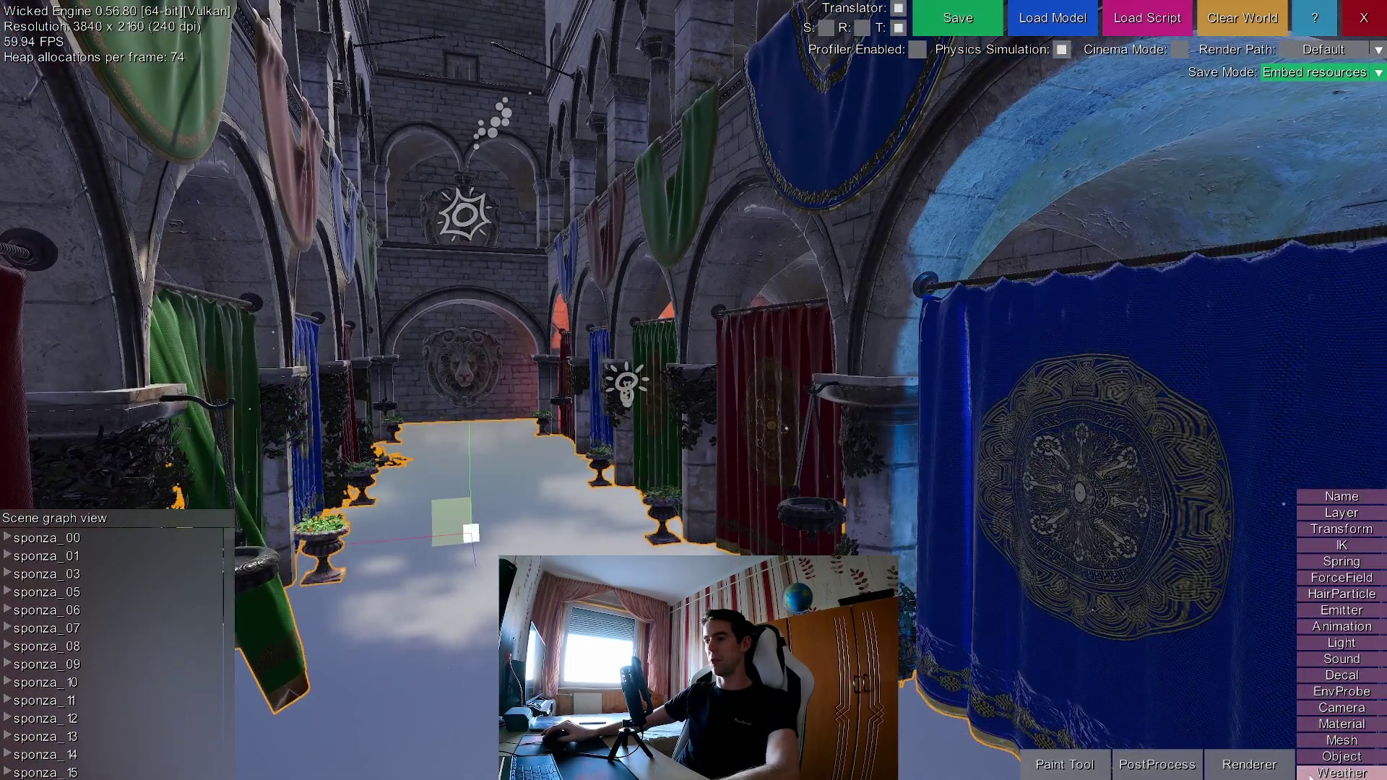
Open the weather settings and change the horizon color to a grey of RGB 118, 118, 125.
{"action": "left_click", "coordinate": [1342, 773]}
{"action": "key", "text": "w"}
{"action": "middle_click_drag", "start_coordinate": [876, 338], "coordinate": [842, 327]}
{"action": "left_click", "coordinate": [633, 71]}
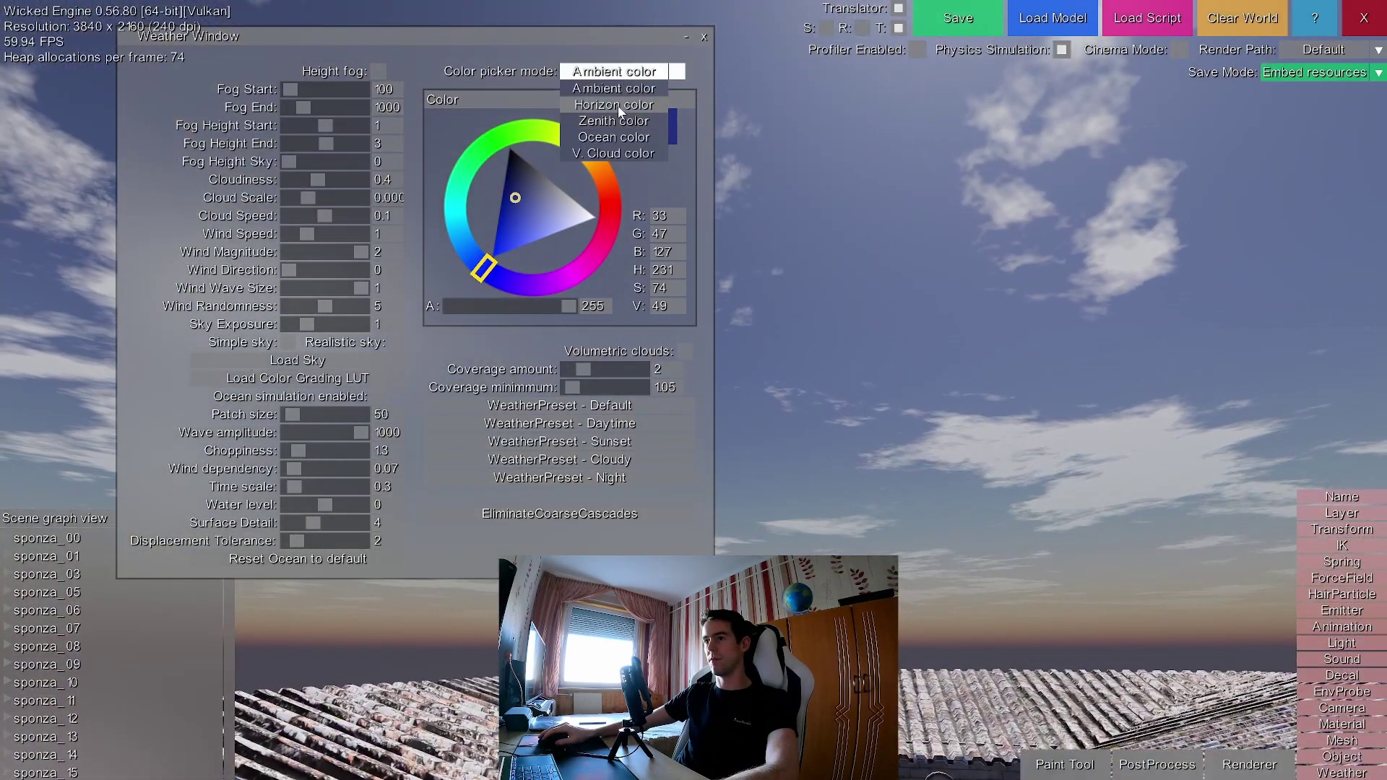
{"action": "left_click", "coordinate": [618, 106]}
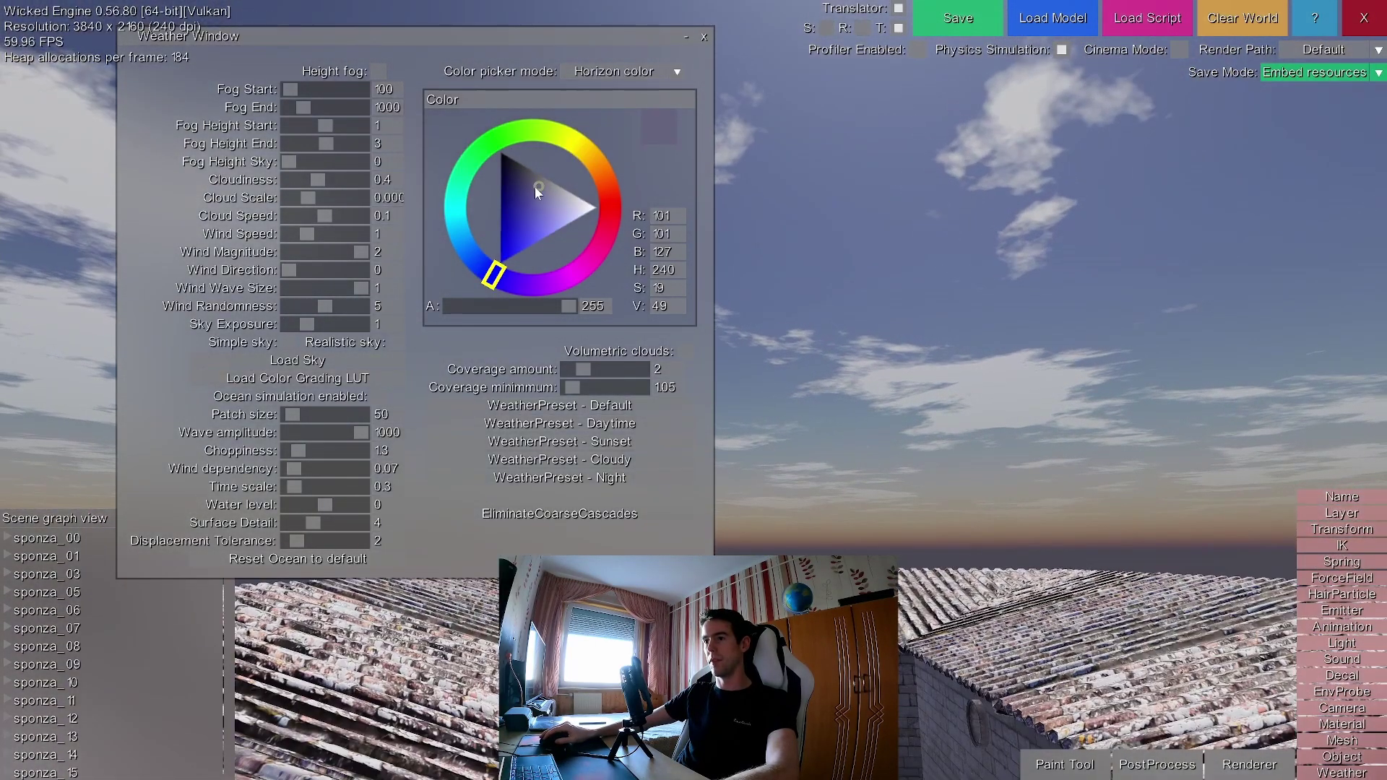
{"action": "mouse_move", "coordinate": [535, 186]}
{"action": "left_mouse_down"}
{"action": "mouse_move", "coordinate": [589, 185]}
{"action": "mouse_move", "coordinate": [544, 181]}
{"action": "left_mouse_up"}
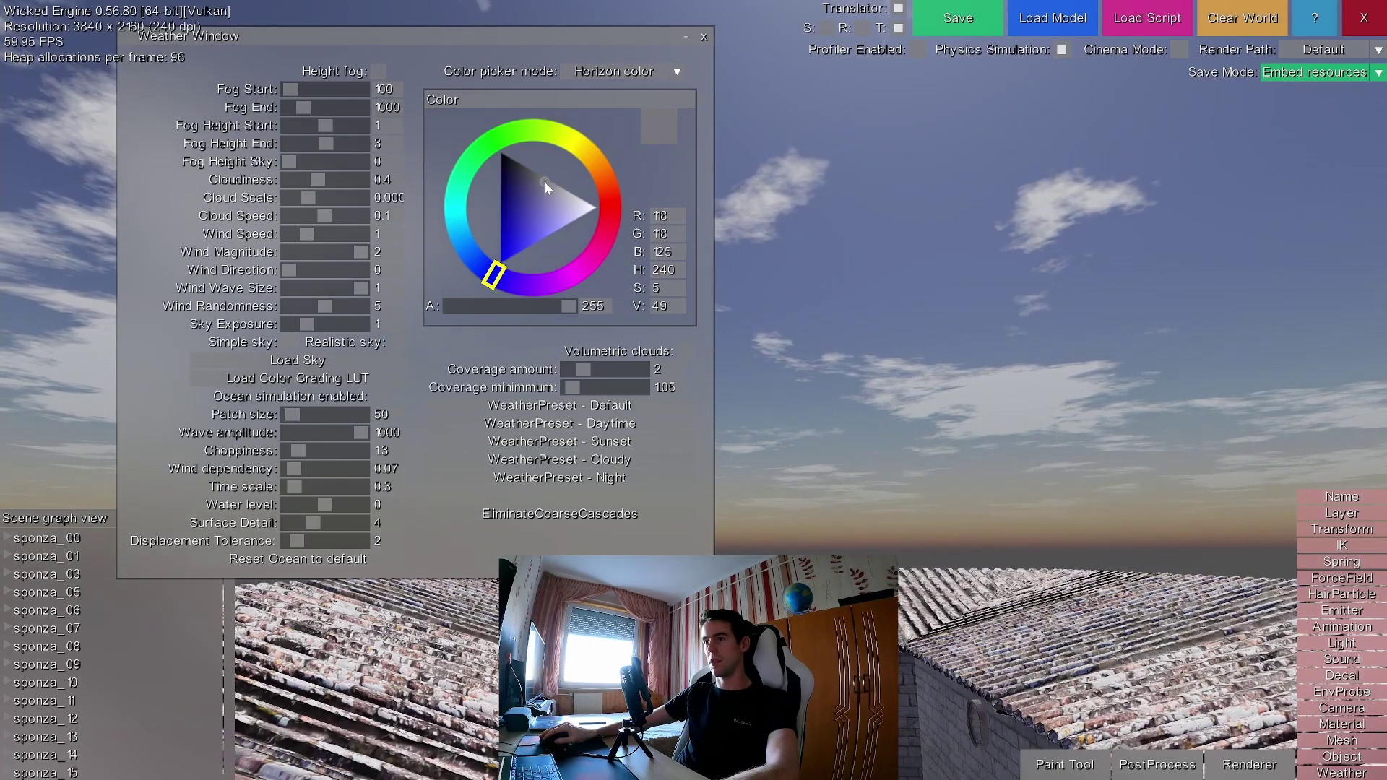
Change the zenith color to a paler blue of RGB 142, 165, 247 and close the weather settings.
{"action": "left_click", "coordinate": [605, 73]}
{"action": "left_click", "coordinate": [610, 124]}
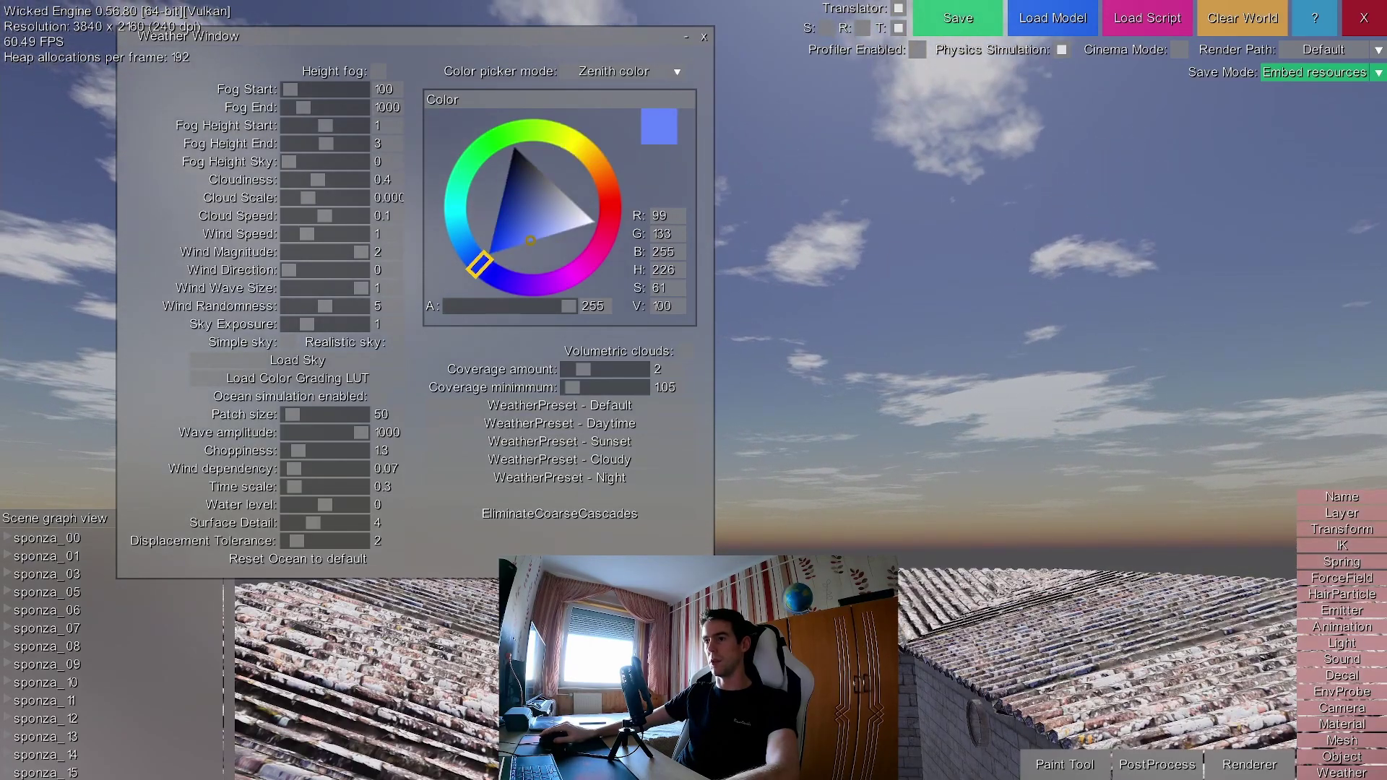
{"action": "middle_click_drag", "start_coordinate": [610, 124], "coordinate": [610, 506]}
{"action": "key", "text": "w"}
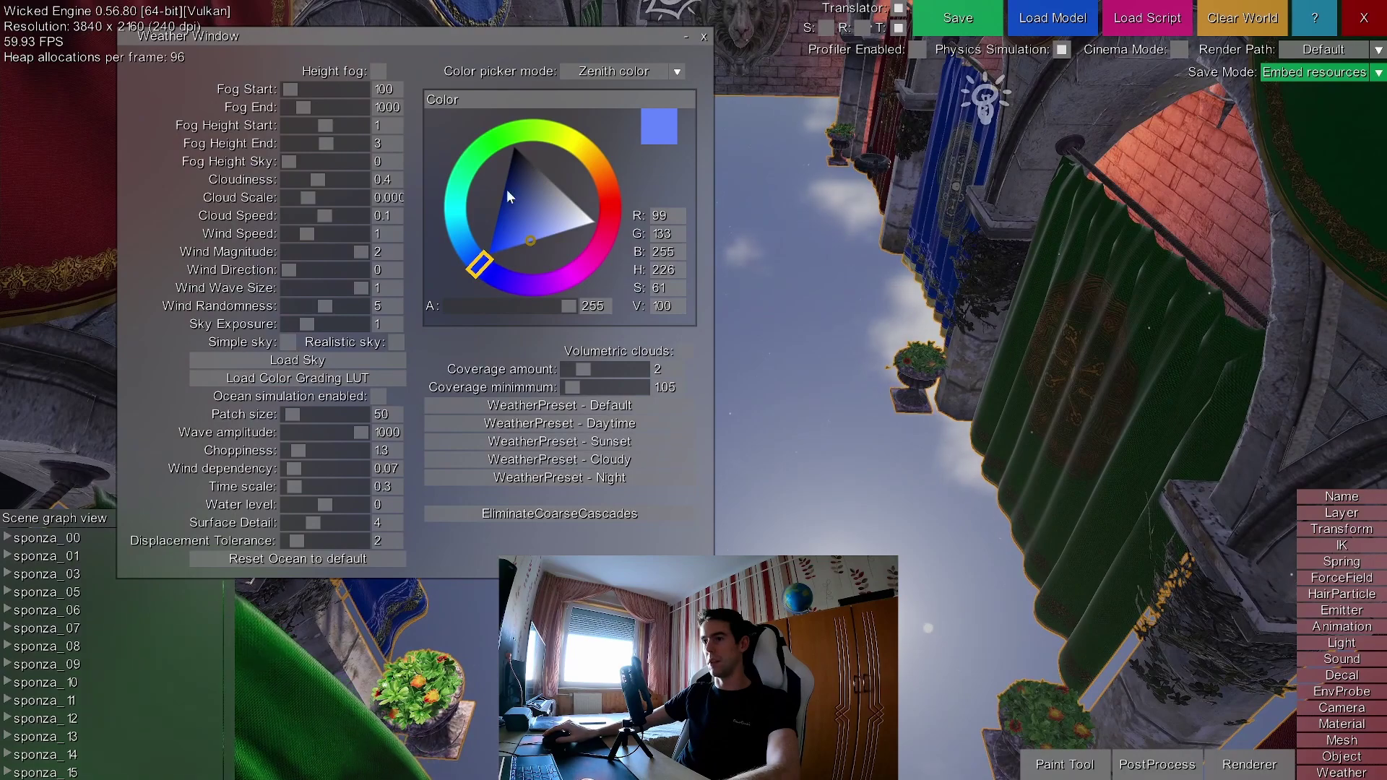
{"action": "mouse_move", "coordinate": [526, 239]}
{"action": "left_mouse_down"}
{"action": "mouse_move", "coordinate": [515, 236]}
{"action": "mouse_move", "coordinate": [526, 212]}
{"action": "mouse_move", "coordinate": [559, 208]}
{"action": "mouse_move", "coordinate": [547, 232]}
{"action": "left_mouse_up"}
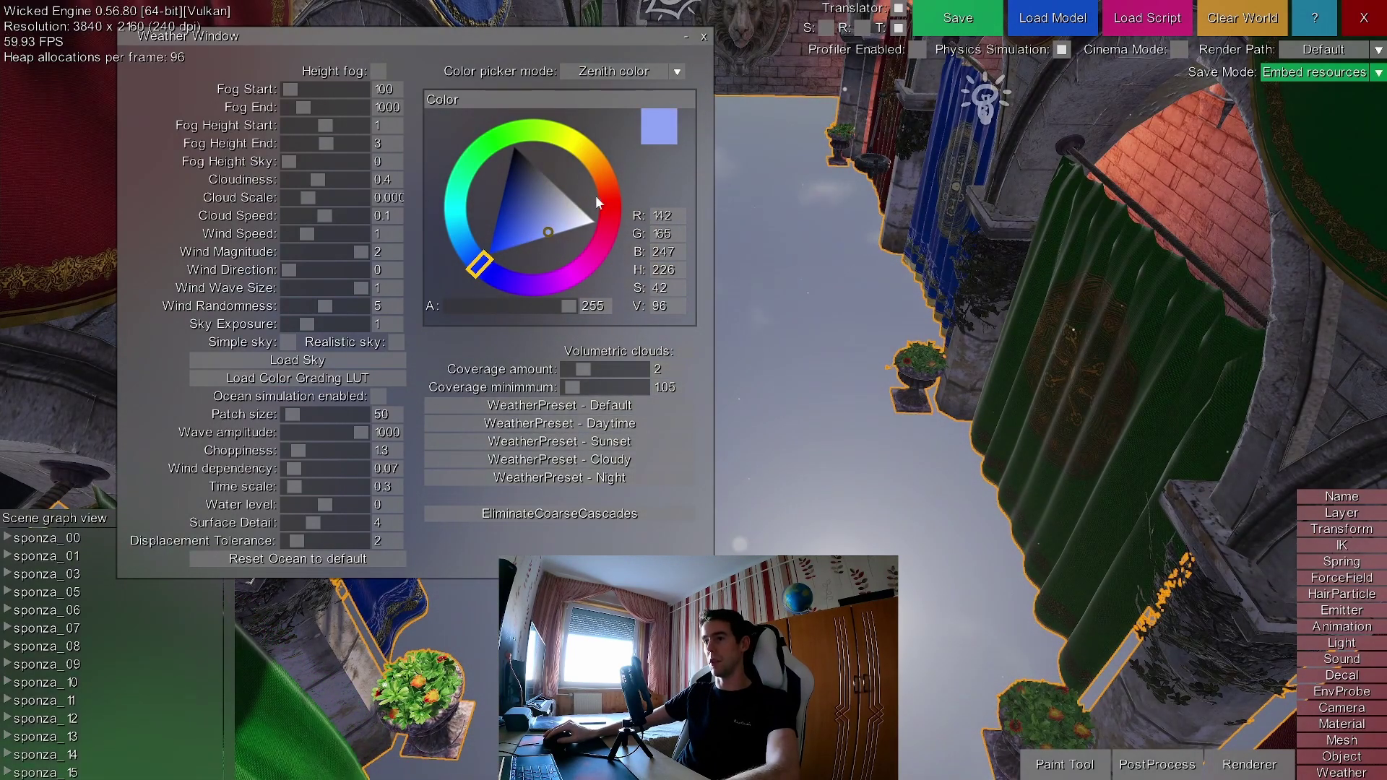
{"action": "left_click", "coordinate": [703, 37]}
Place an environment probe in the middle of the courtyard, facing the lion relief wall.
{"action": "middle_click_drag", "start_coordinate": [756, 335], "coordinate": [770, 263]}
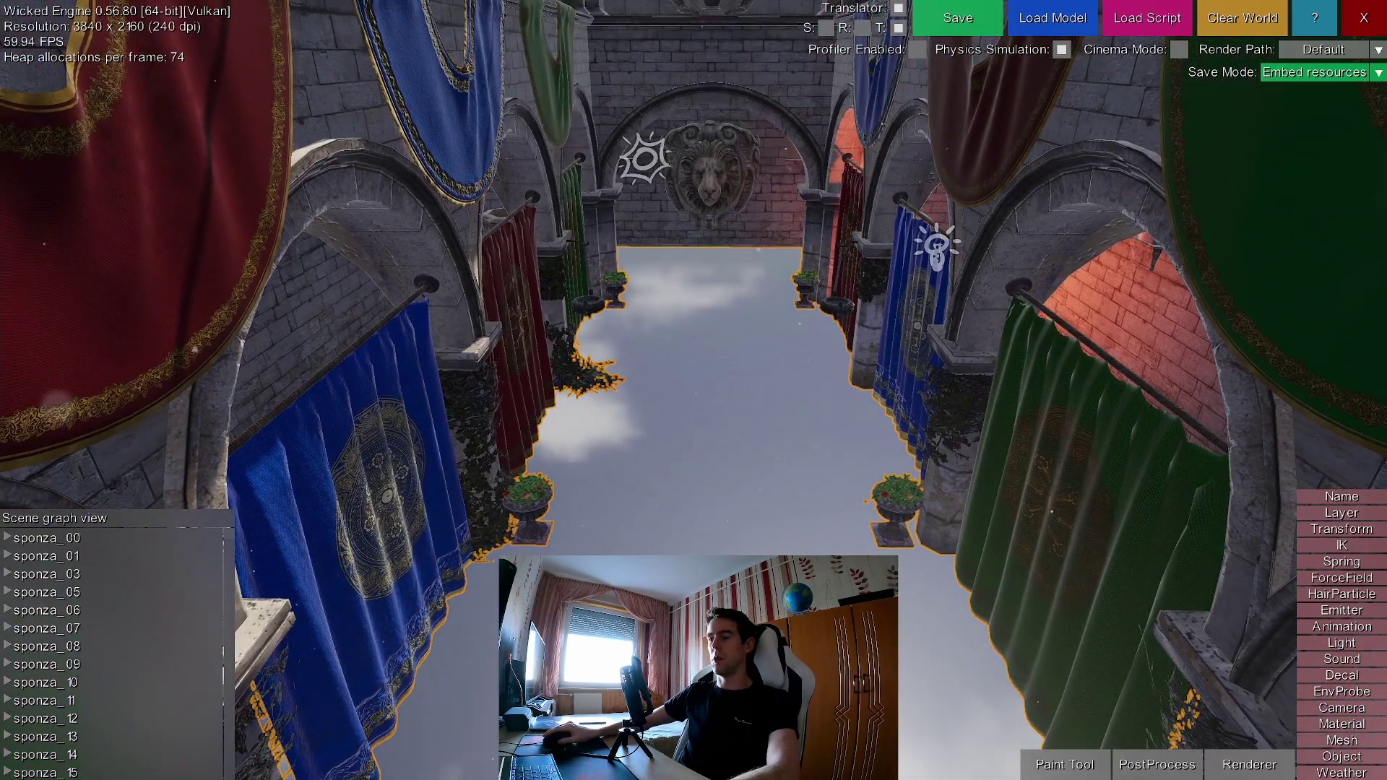
{"action": "key", "text": "s"}
{"action": "middle_click_drag", "start_coordinate": [752, 349], "coordinate": [744, 275]}
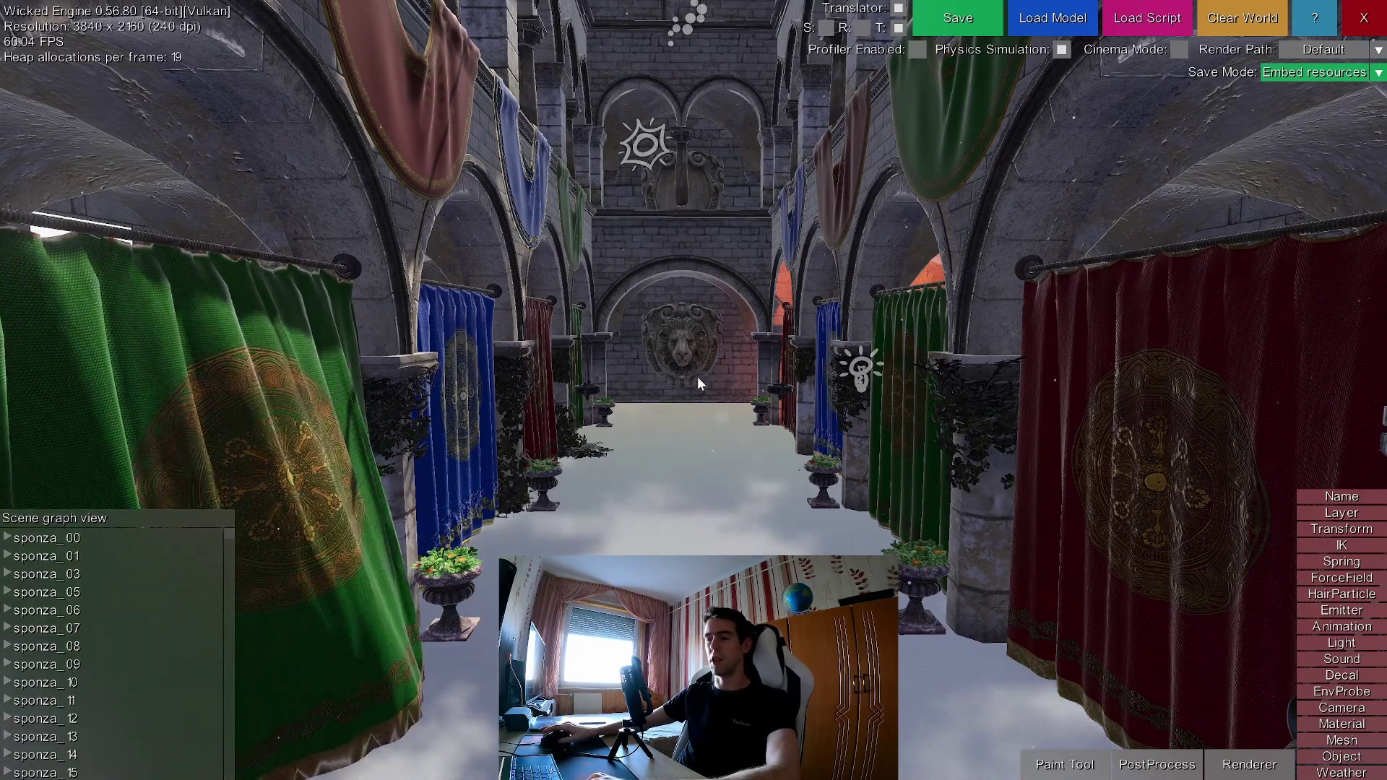
{"action": "left_click", "coordinate": [1337, 696]}
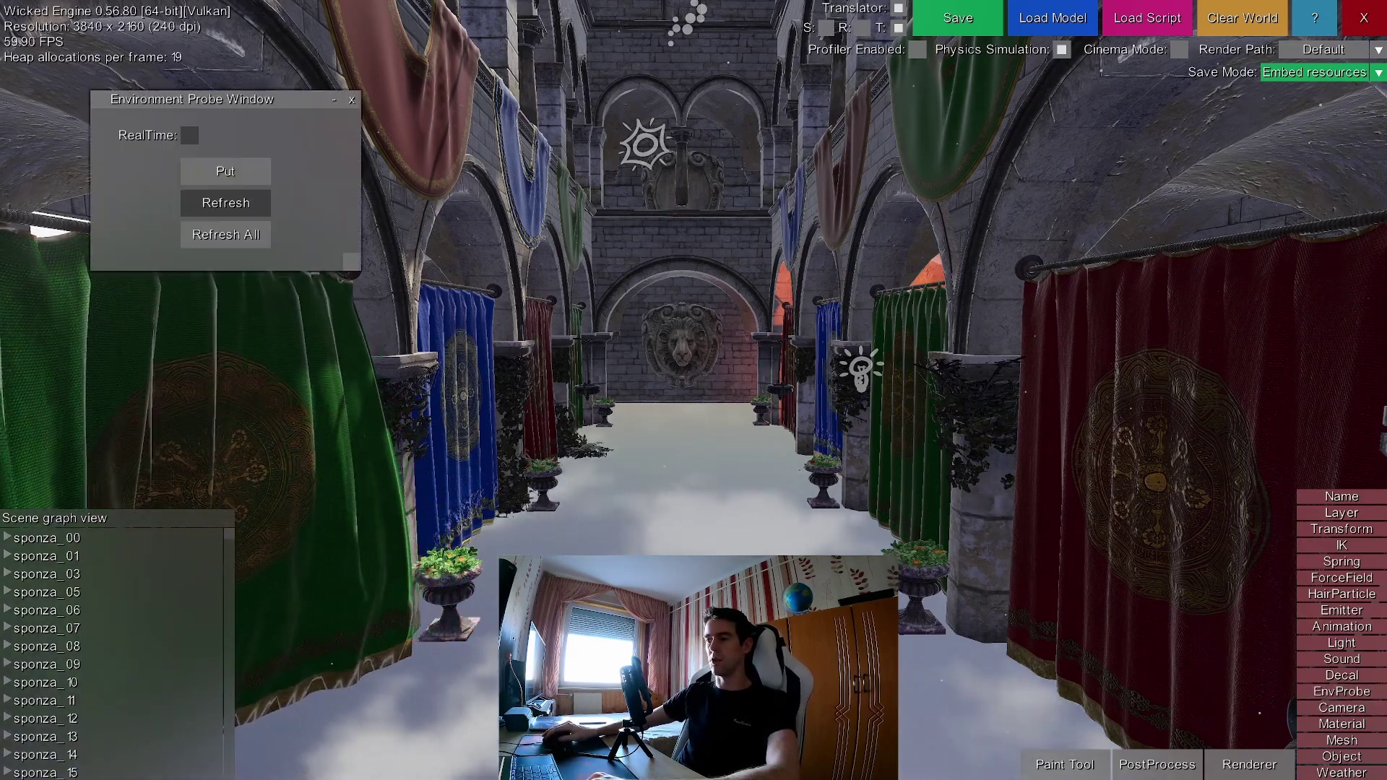
{"action": "left_click_drag", "start_coordinate": [267, 106], "coordinate": [385, 157]}
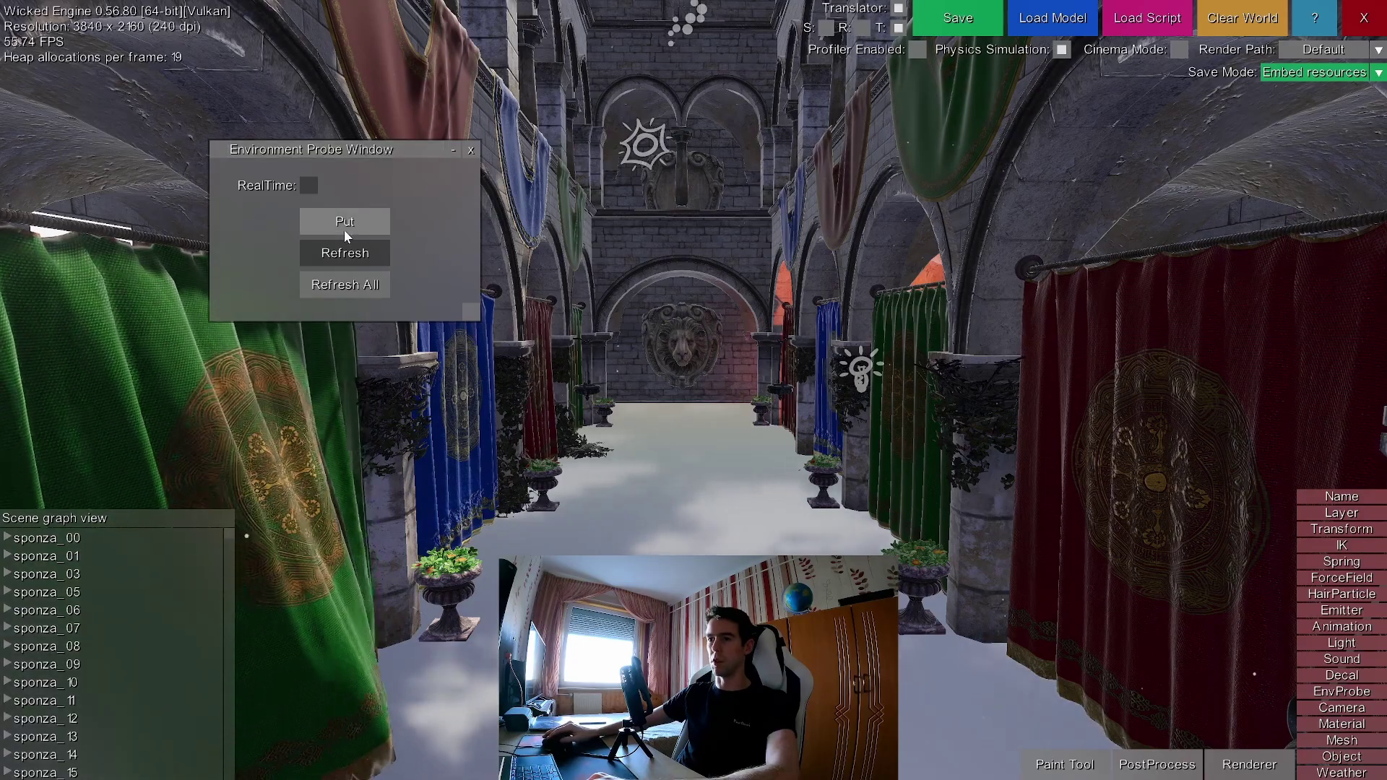
{"action": "left_click", "coordinate": [344, 224]}
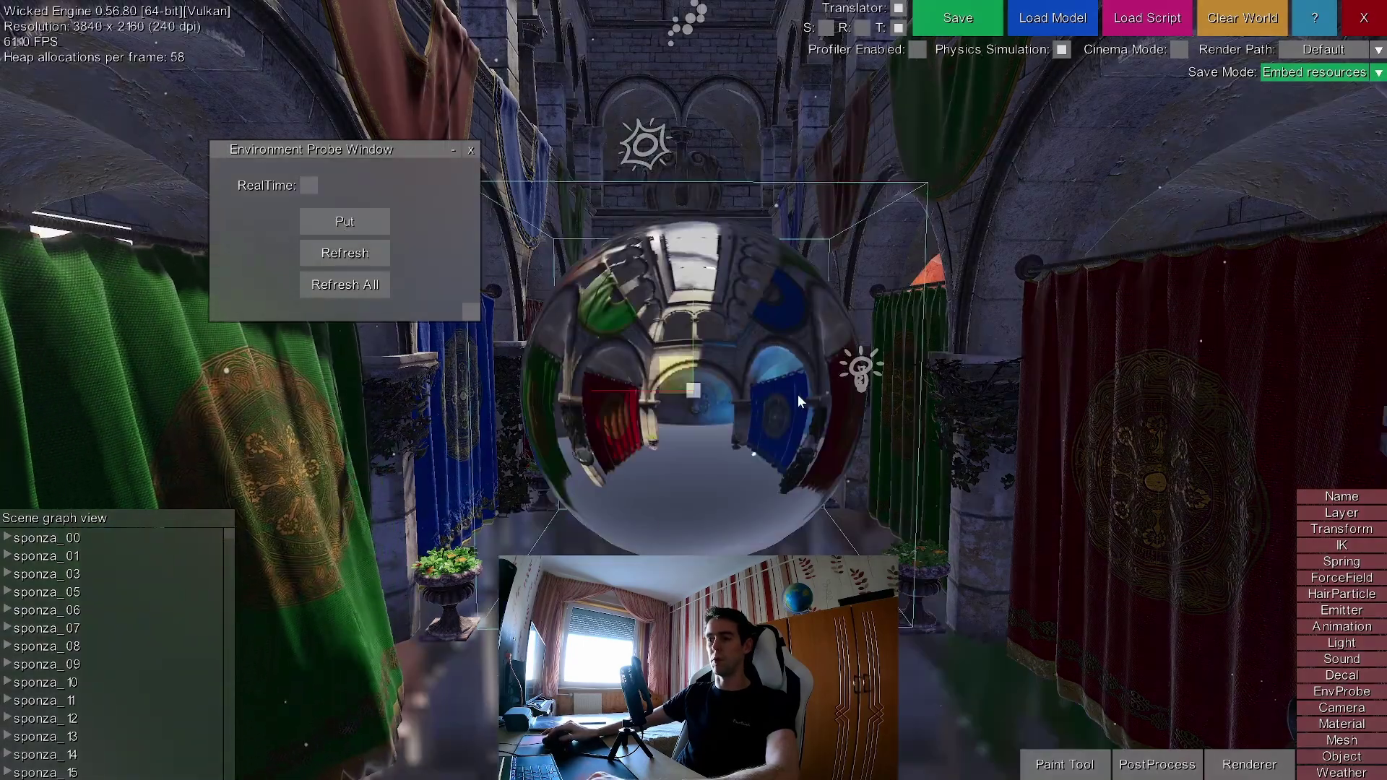
Examine the environment probe's reflections of the surrounding arches and curtains from several sides of the courtyard.
{"action": "middle_click_drag", "start_coordinate": [798, 394], "coordinate": [894, 367]}
{"action": "key", "text": "w"}
{"action": "key", "text": "d"}
{"action": "key", "text": "q"}
{"action": "key", "text": "e"}
{"action": "key", "text": "d"}
{"action": "key", "text": "a"}
{"action": "middle_click_drag", "start_coordinate": [732, 374], "coordinate": [808, 400]}
{"action": "key", "text": "a"}
{"action": "key", "text": "s"}
{"action": "key", "text": "w"}
{"action": "key", "text": "d"}
{"action": "key", "text": "s"}
{"action": "key", "text": "a"}
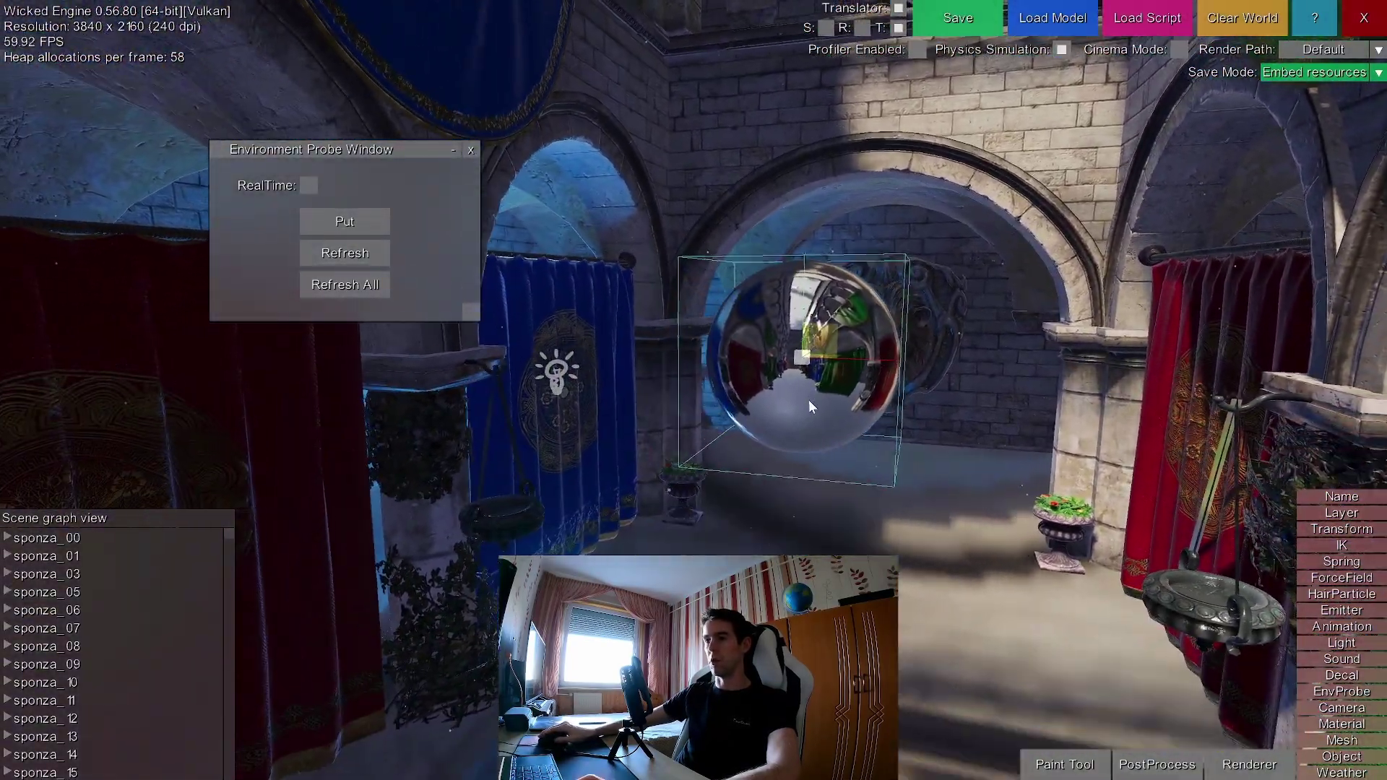
Move the probe aside and back in front of the lion relief arch, and turn on its real-time updating.
{"action": "left_click_drag", "start_coordinate": [809, 400], "coordinate": [448, 310]}
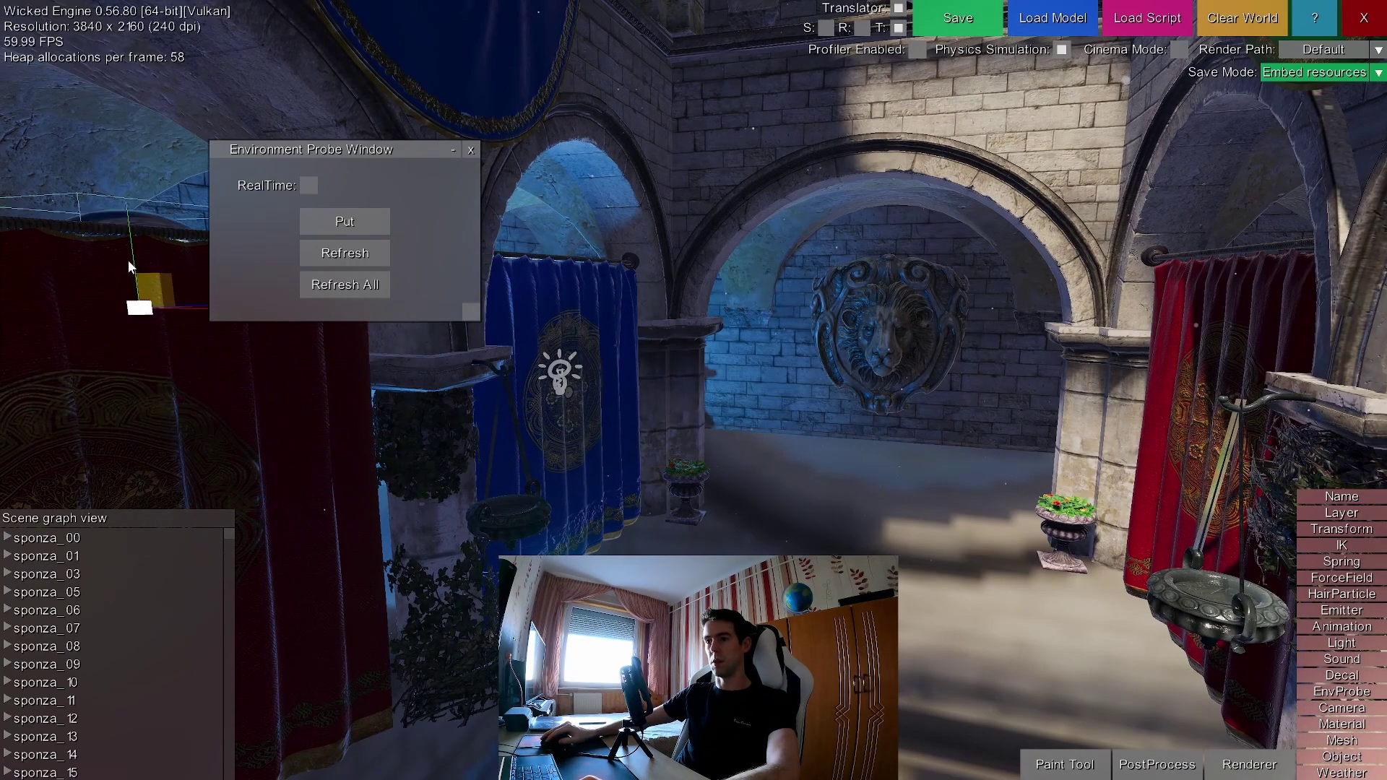
{"action": "left_click_drag", "start_coordinate": [92, 230], "coordinate": [807, 336]}
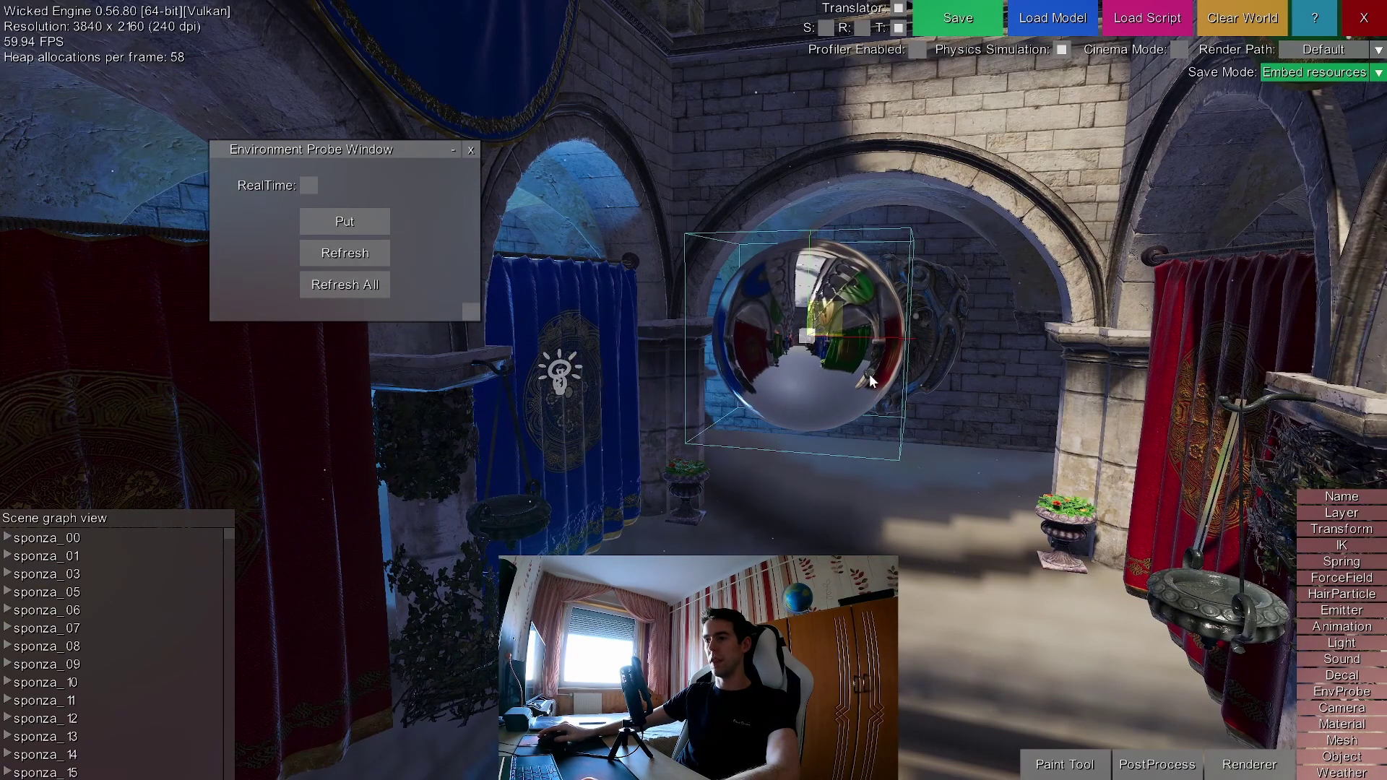
{"action": "key", "text": "w"}
{"action": "middle_click_drag", "start_coordinate": [764, 310], "coordinate": [907, 292]}
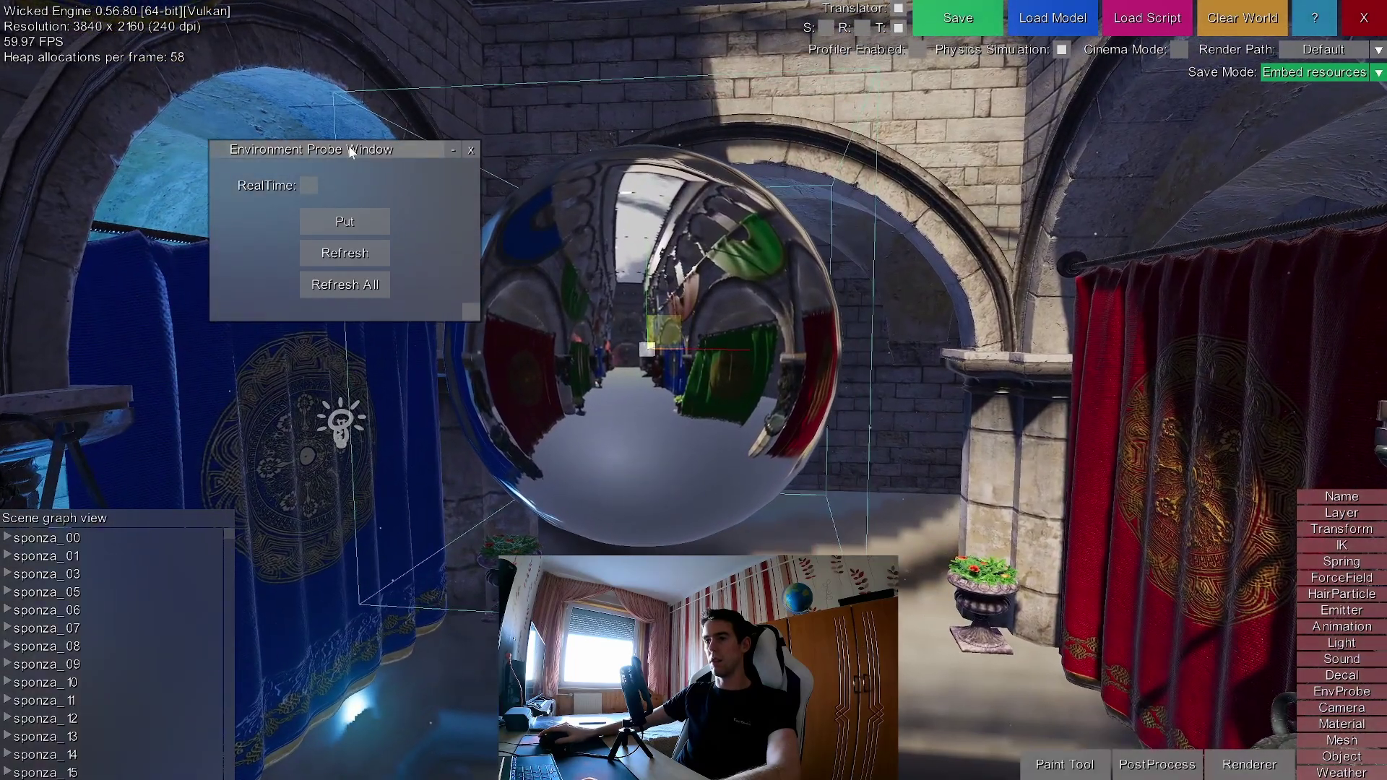
{"action": "left_click", "coordinate": [311, 185]}
Move the real-time probe over to the red curtain and back to the middle of the courtyard.
{"action": "key", "text": "d"}
{"action": "middle_click_drag", "start_coordinate": [726, 383], "coordinate": [419, 376]}
{"action": "middle_click_drag", "start_coordinate": [744, 361], "coordinate": [706, 359]}
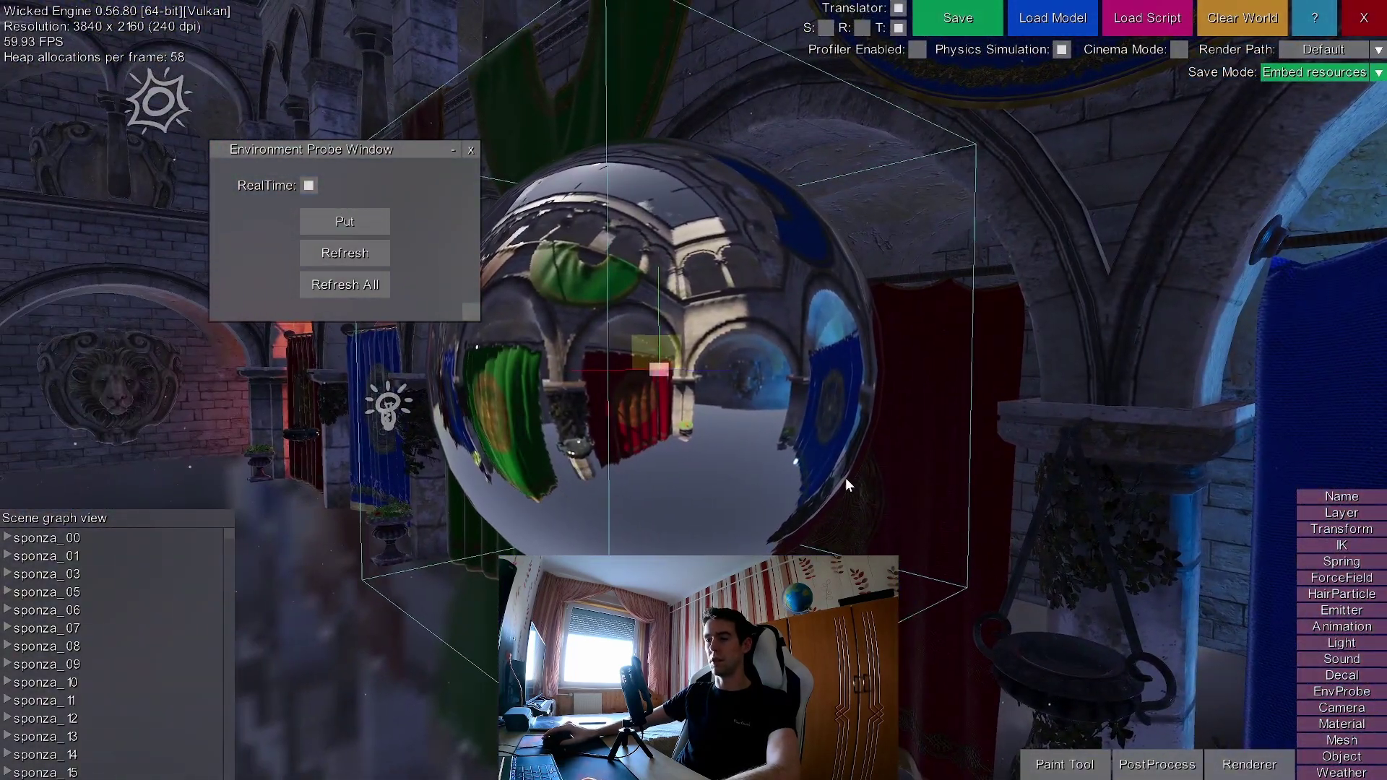
{"action": "middle_click_drag", "start_coordinate": [846, 478], "coordinate": [711, 478]}
{"action": "key", "text": "s"}
{"action": "key", "text": "d"}
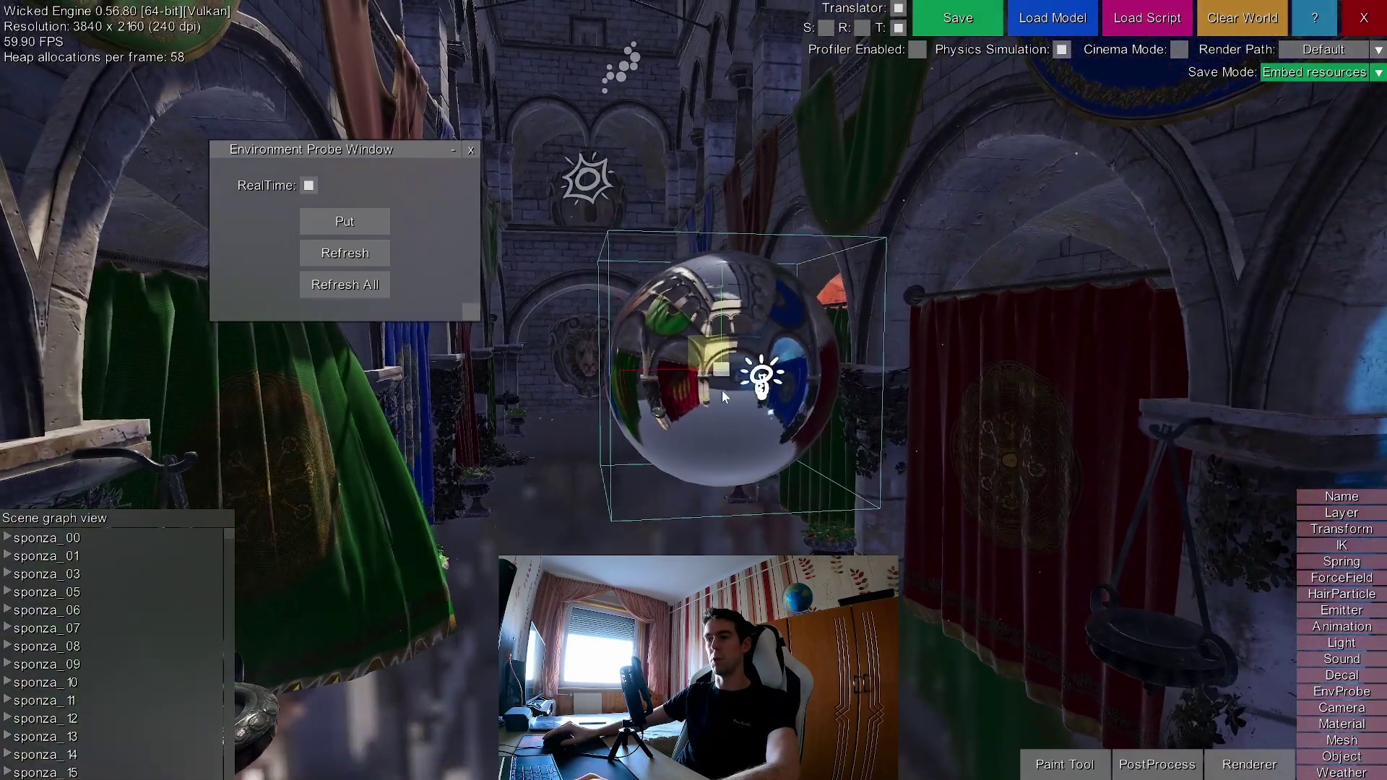
{"action": "left_click_drag", "start_coordinate": [721, 390], "coordinate": [929, 519]}
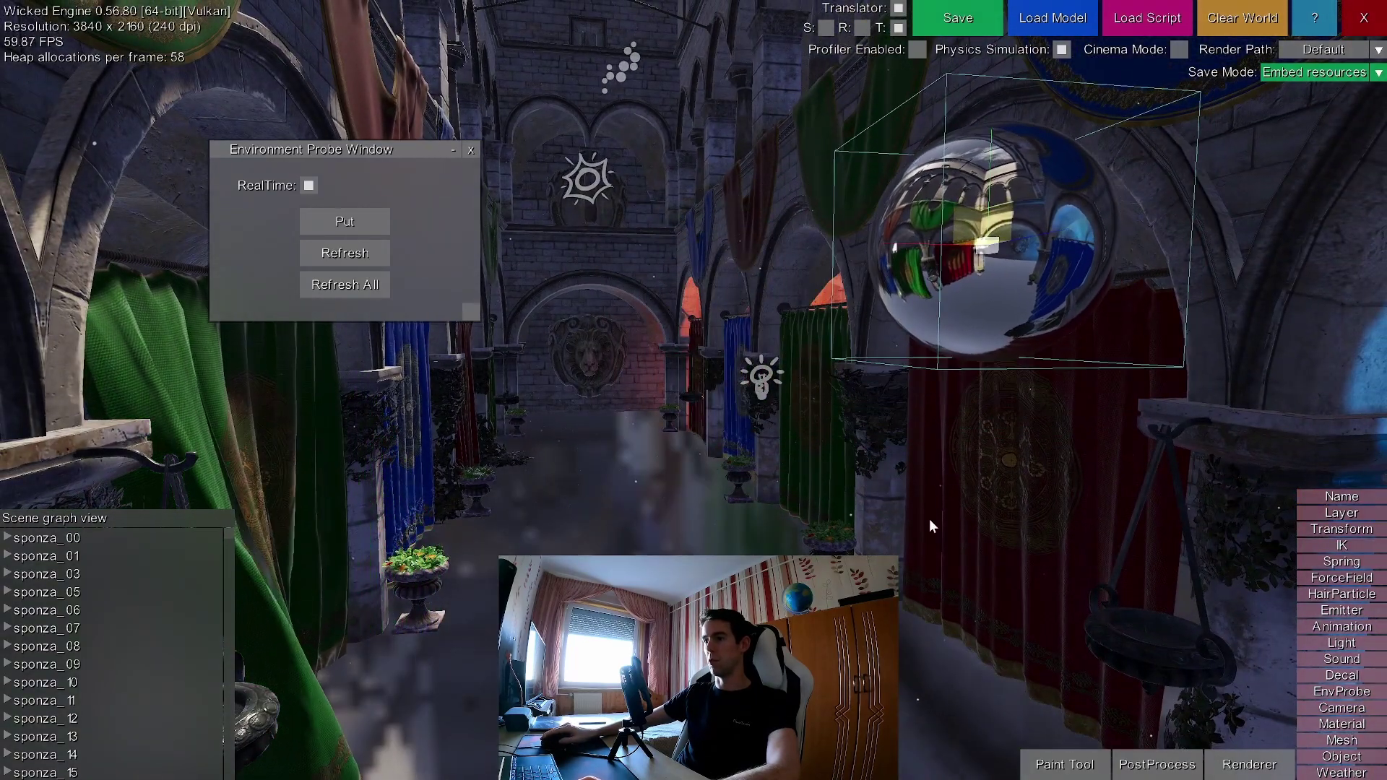
{"action": "middle_click_drag", "start_coordinate": [930, 519], "coordinate": [926, 545]}
{"action": "middle_click_drag", "start_coordinate": [851, 327], "coordinate": [934, 403]}
{"action": "key", "text": "s"}
{"action": "key", "text": "w"}
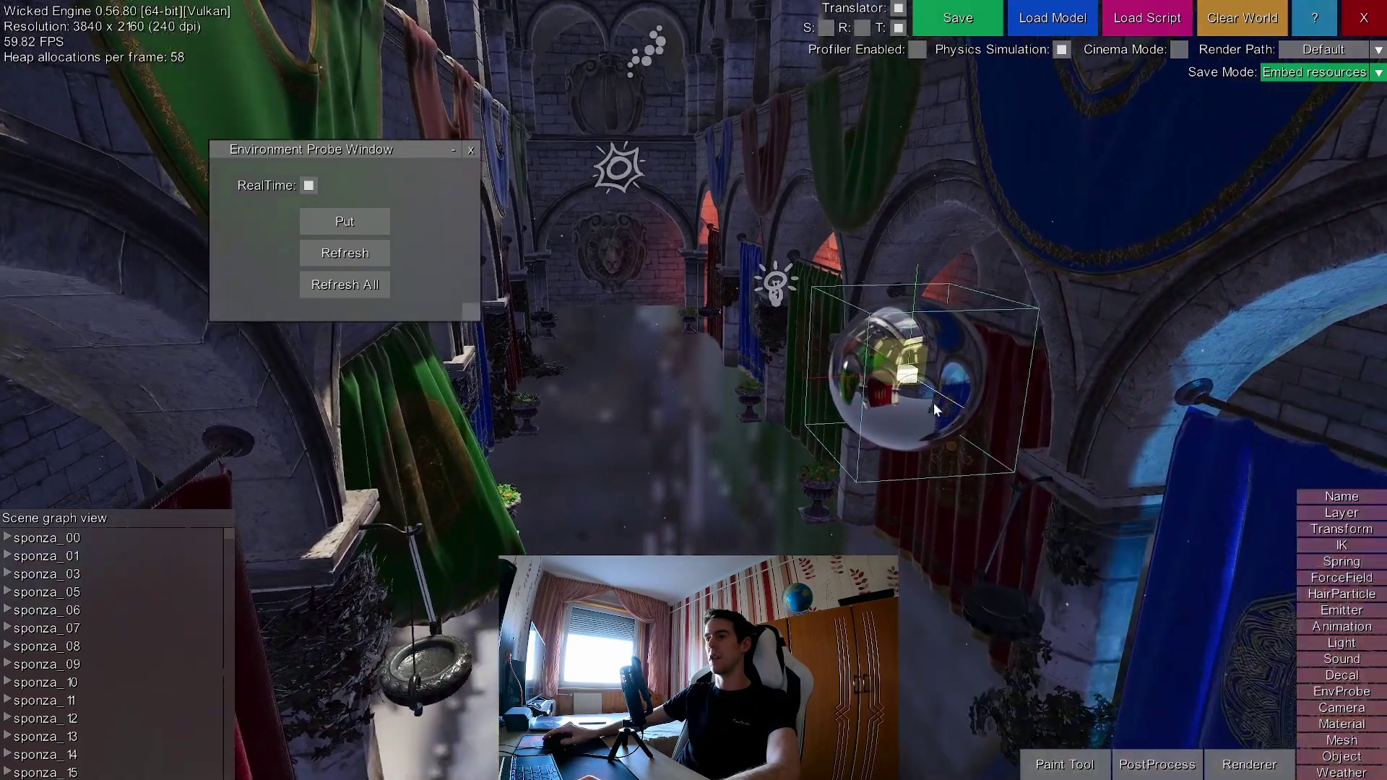
{"action": "left_click_drag", "start_coordinate": [950, 377], "coordinate": [708, 307]}
{"action": "key", "text": "w"}
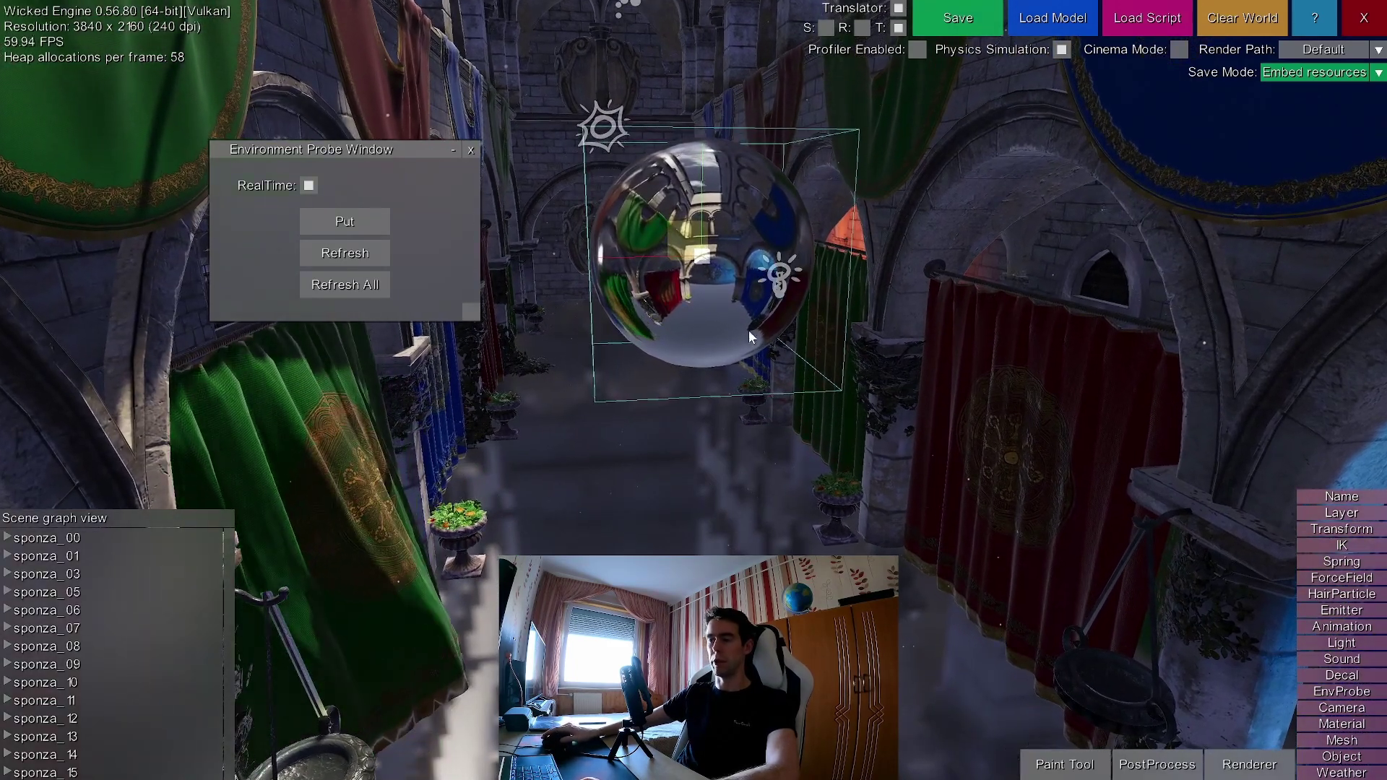
Examine the floor reflections under the side arcades and around the stone basin, away from the probe.
{"action": "key", "text": "w"}
{"action": "middle_click_drag", "start_coordinate": [861, 398], "coordinate": [889, 340]}
{"action": "key", "text": "a"}
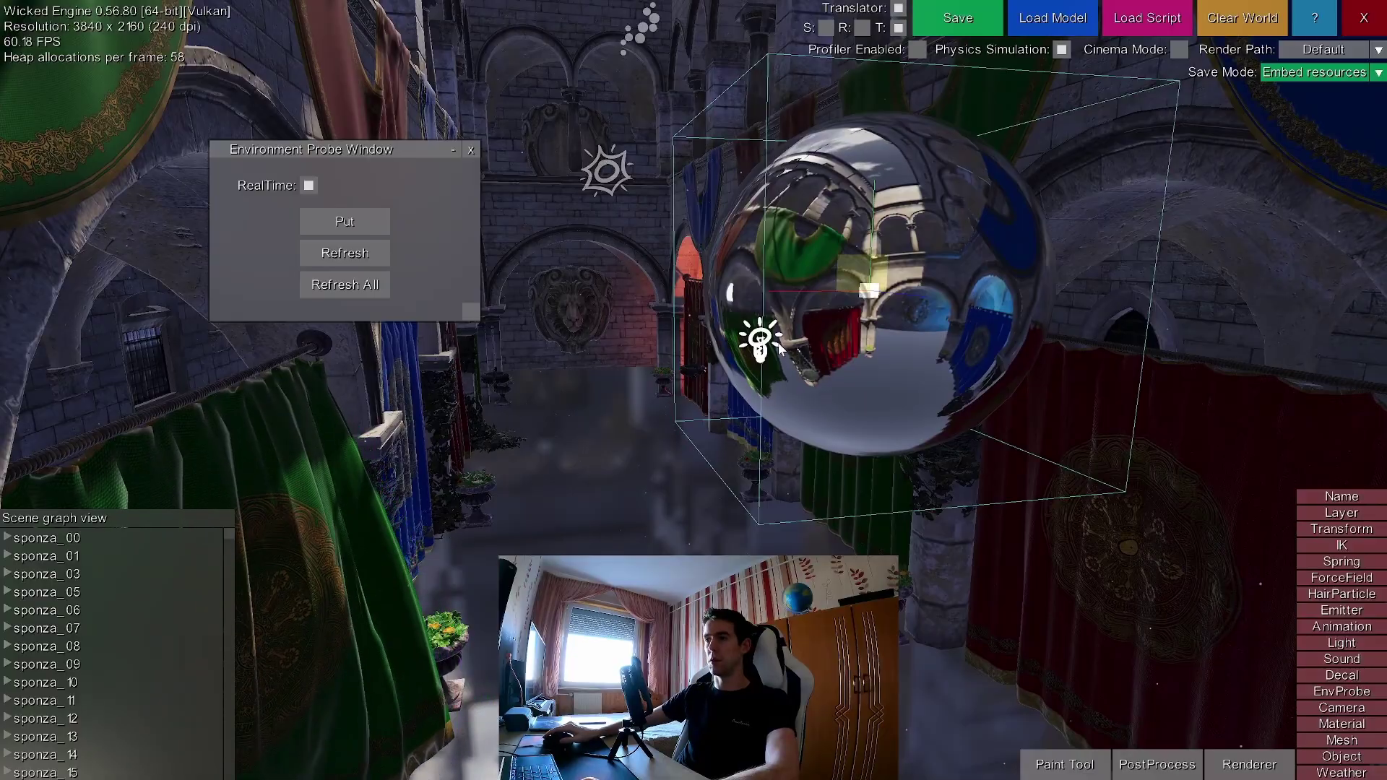
{"action": "key", "text": "w"}
{"action": "middle_click_drag", "start_coordinate": [779, 349], "coordinate": [1192, 390]}
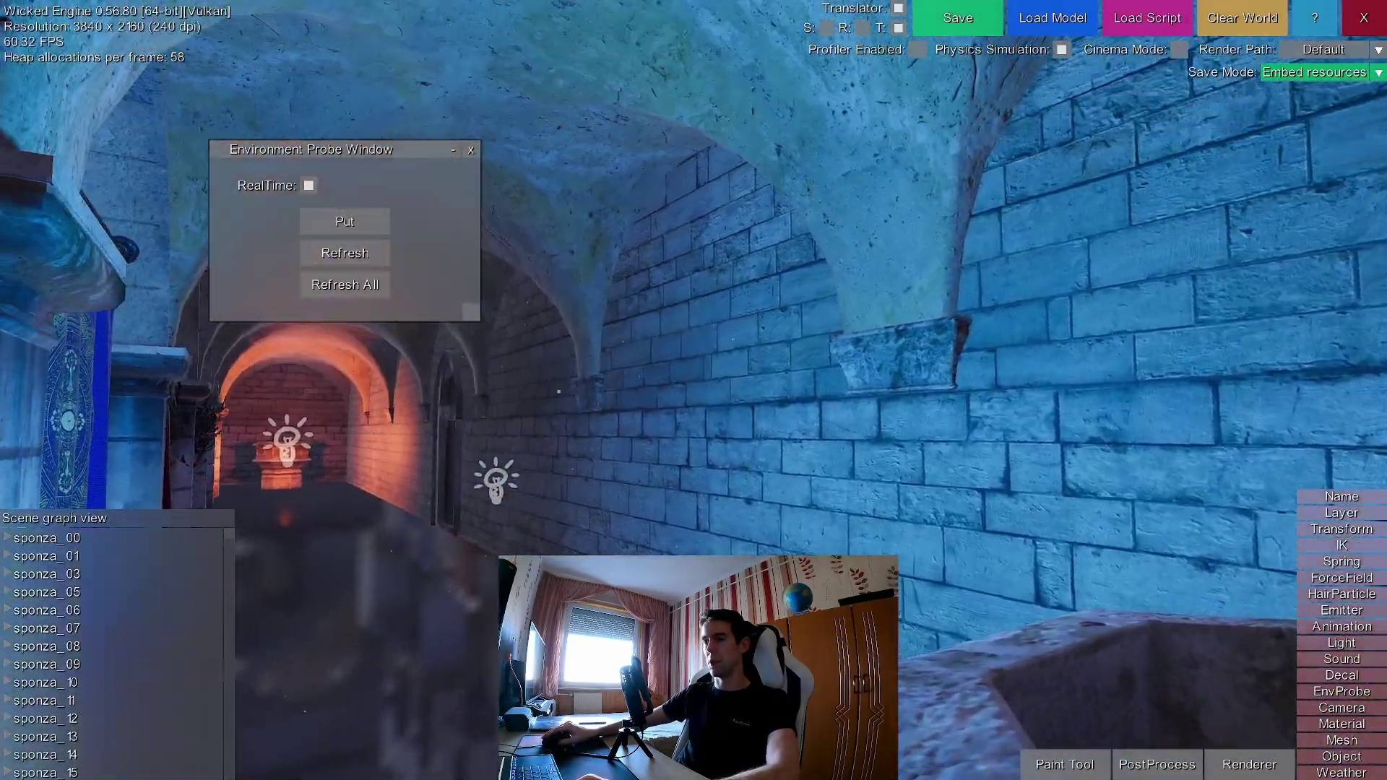
{"action": "middle_click_drag", "start_coordinate": [693, 390], "coordinate": [217, 477]}
{"action": "key", "text": "w"}
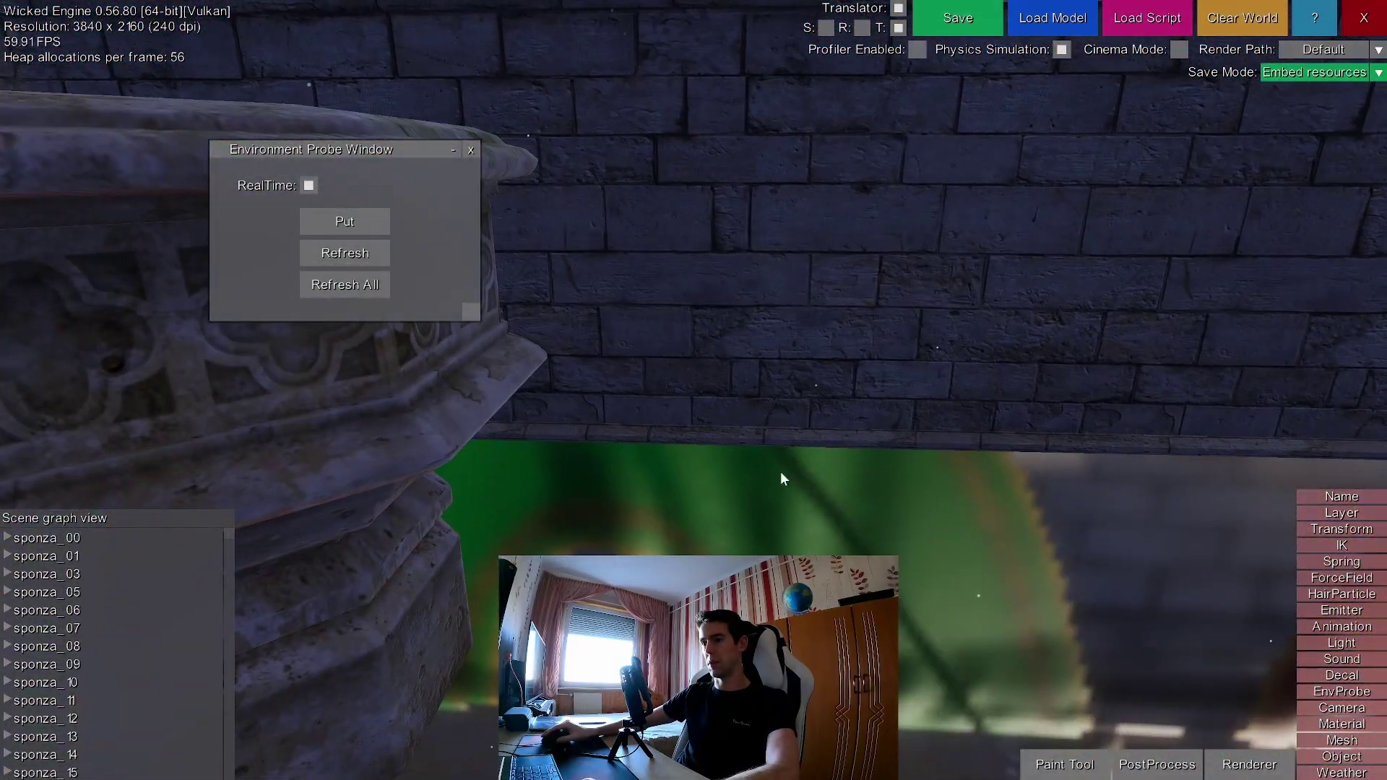
{"action": "middle_click_drag", "start_coordinate": [599, 446], "coordinate": [1070, 411]}
{"action": "key", "text": "d"}
{"action": "key", "text": "e"}
{"action": "key", "text": "w"}
{"action": "right_click_drag", "start_coordinate": [603, 428], "coordinate": [603, 427]}
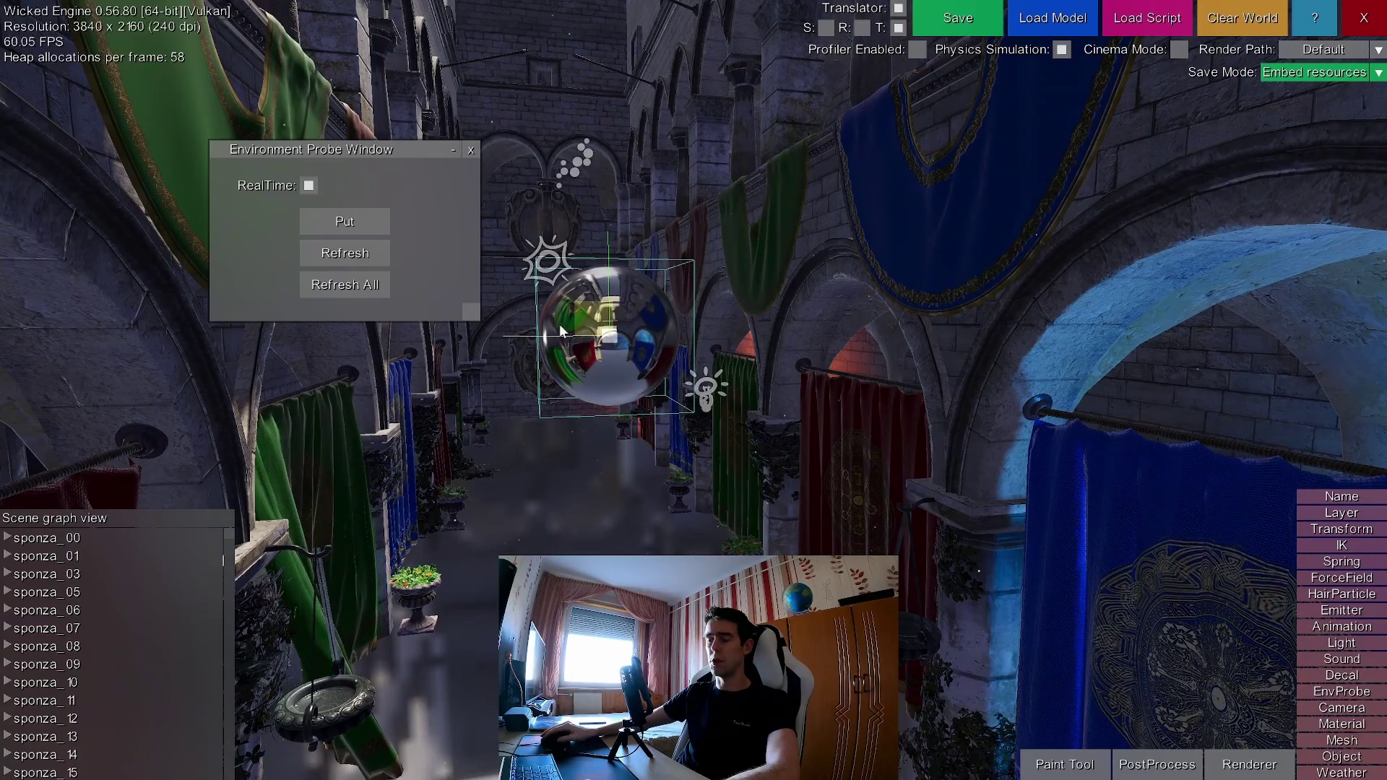
Inspect the probe's reflections up close and the floor in front of the lion relief.
{"action": "key", "text": "w"}
{"action": "key", "text": "a"}
{"action": "middle_click_drag", "start_coordinate": [588, 319], "coordinate": [809, 303]}
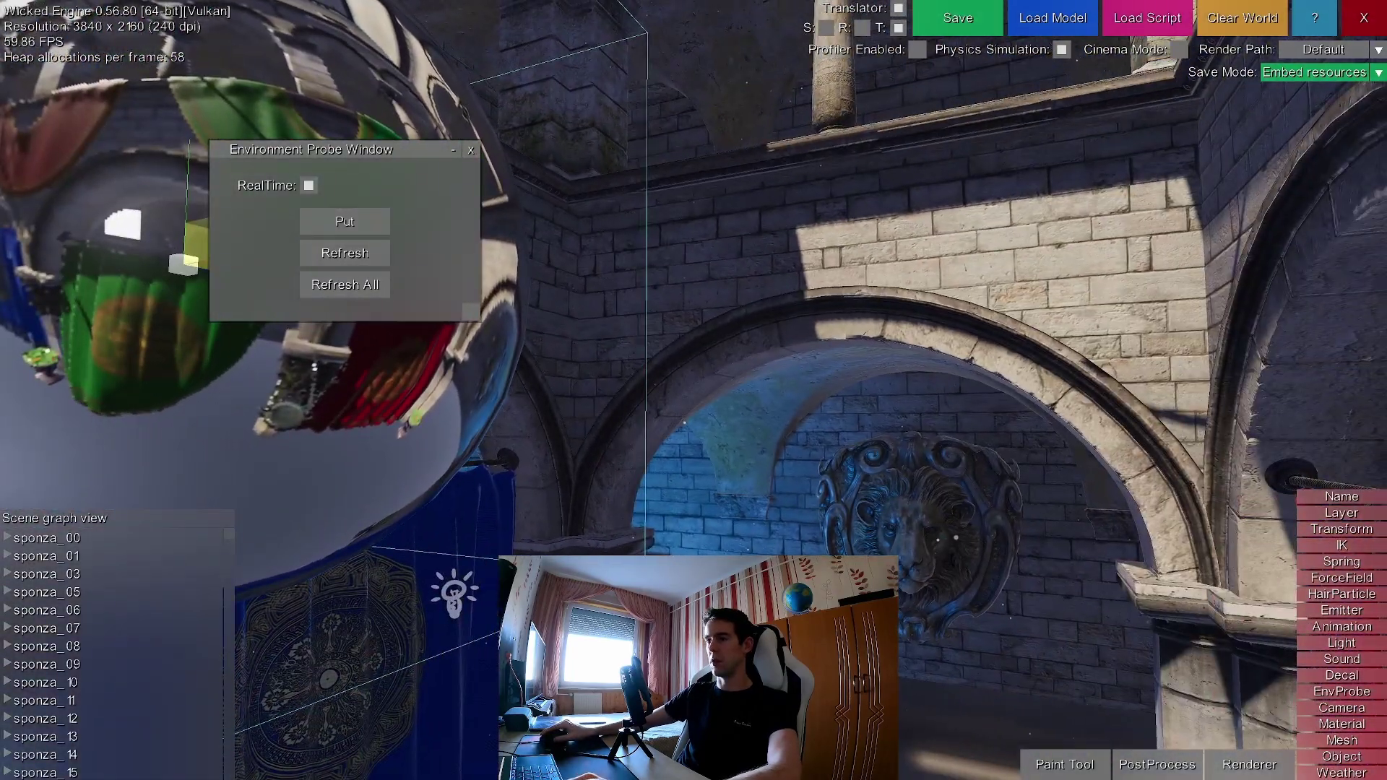
{"action": "right_click_drag", "start_coordinate": [754, 488], "coordinate": [755, 488]}
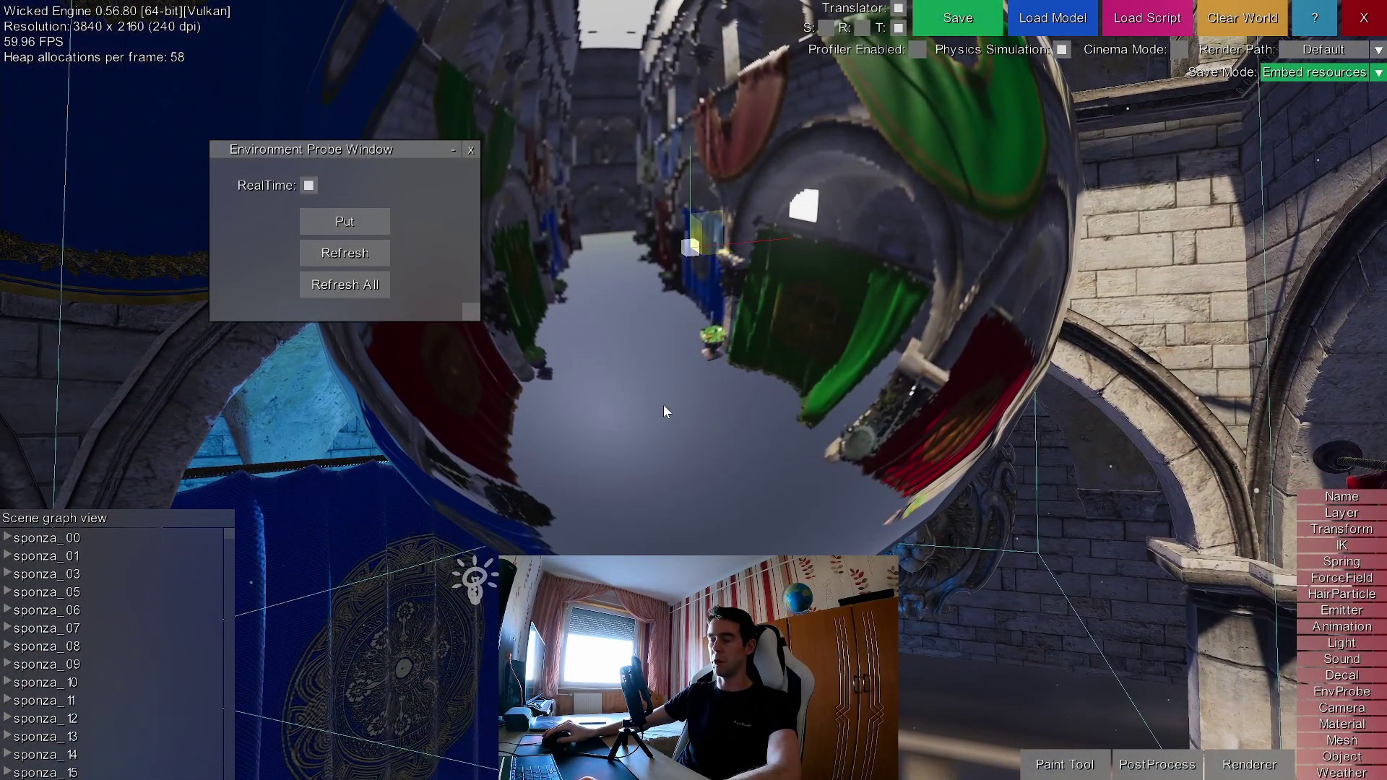
{"action": "right_click_drag", "start_coordinate": [663, 411], "coordinate": [663, 412]}
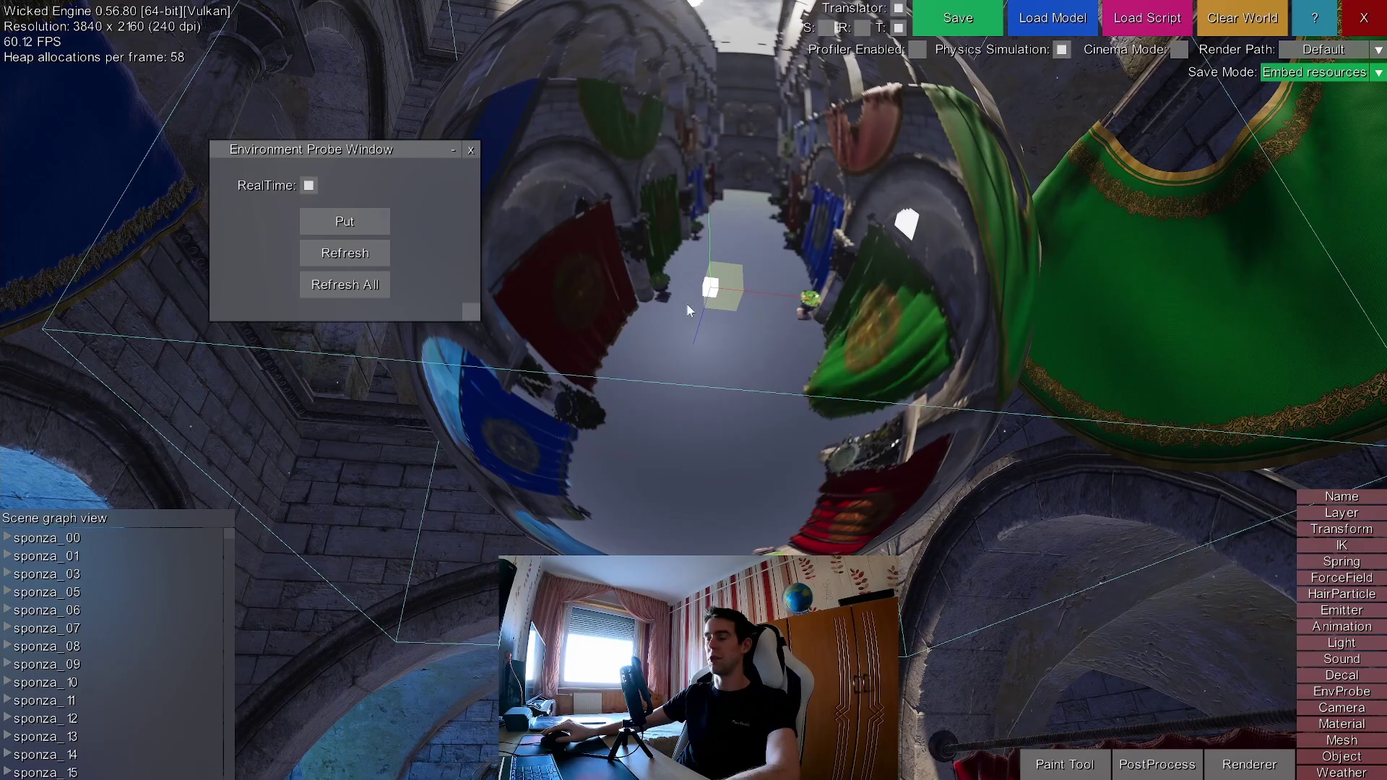
{"action": "right_click_drag", "start_coordinate": [731, 318], "coordinate": [731, 318]}
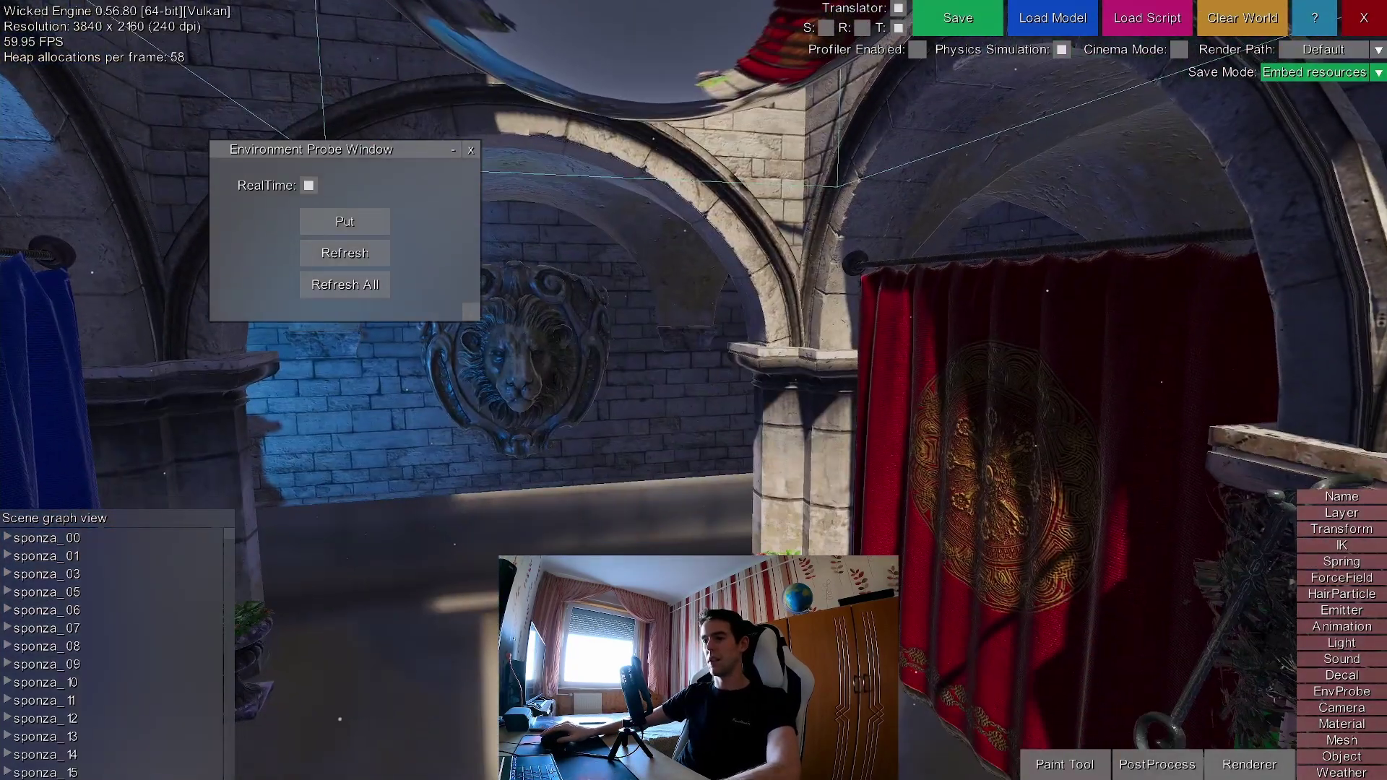
Turn off the probe's real-time updating and close the environment probe settings.
{"action": "right_click_drag", "start_coordinate": [545, 422], "coordinate": [640, 415]}
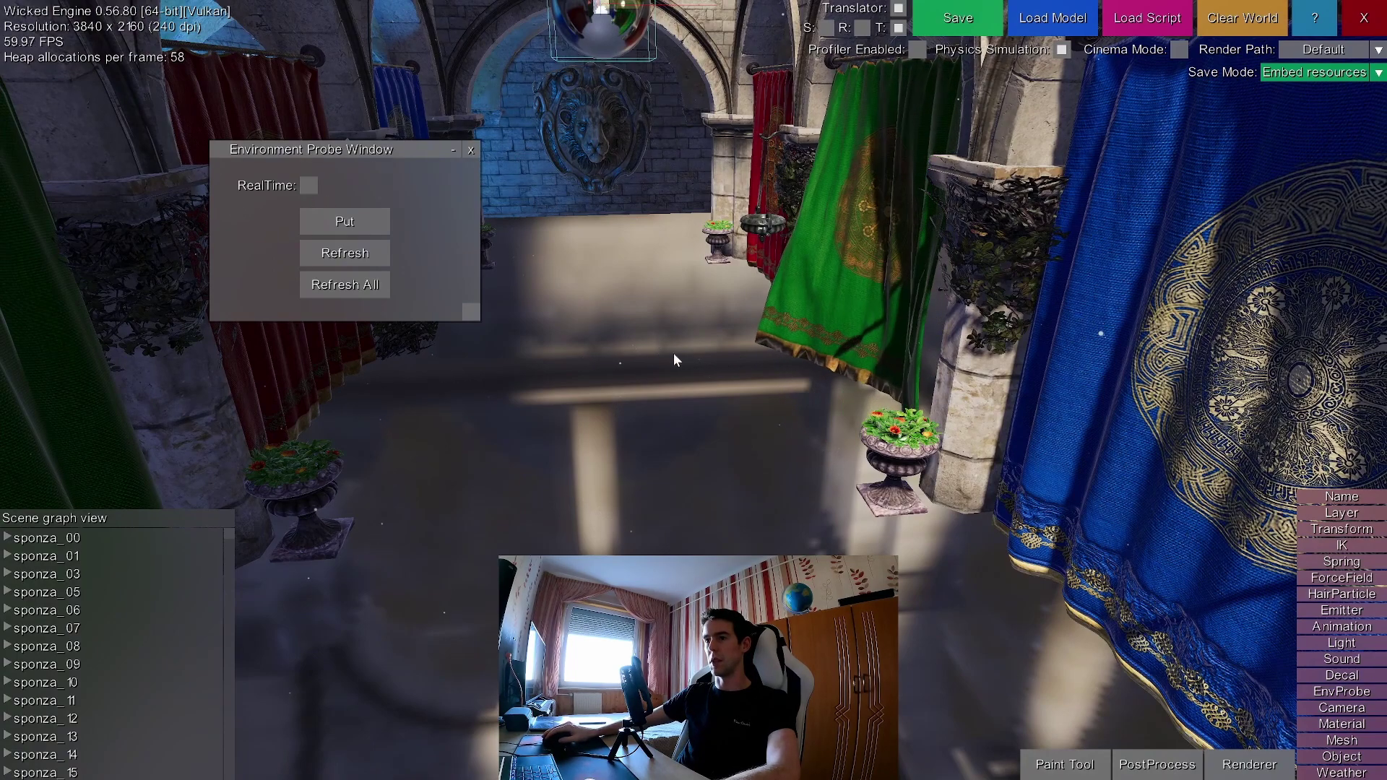
{"action": "left_click", "coordinate": [469, 151]}
Open the floor's material settings and raise its roughness to 0.407.
{"action": "right_click_drag", "start_coordinate": [669, 353], "coordinate": [677, 370]}
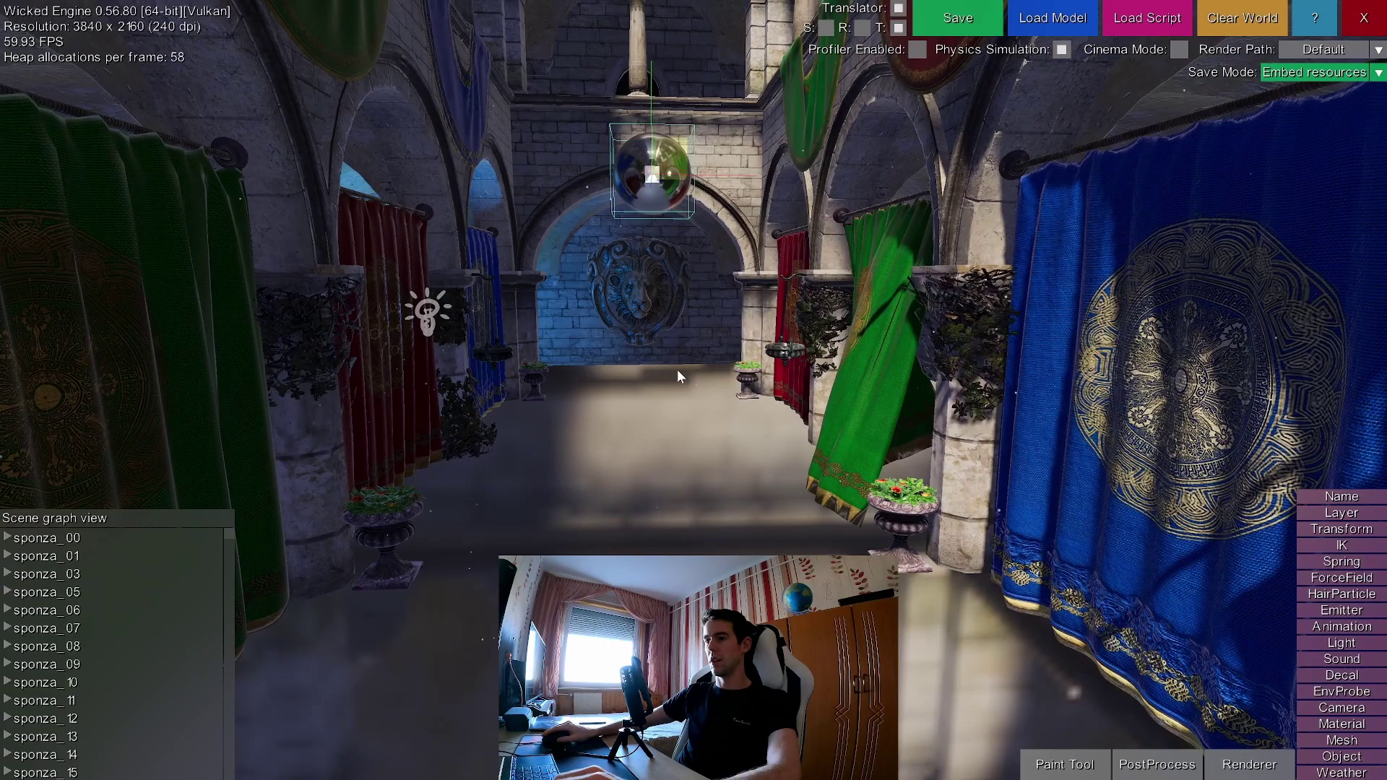
{"action": "left_click", "coordinate": [678, 370]}
{"action": "left_click", "coordinate": [1328, 725]}
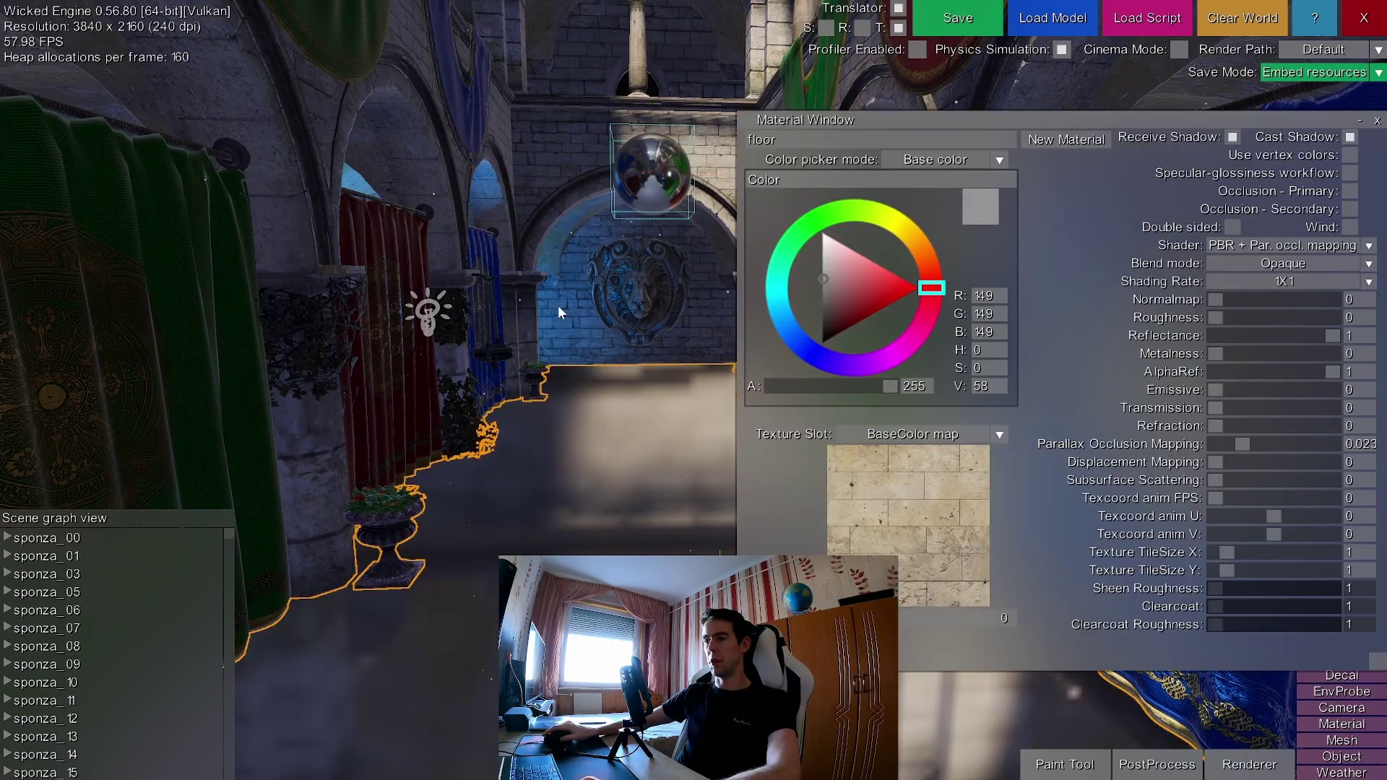
{"action": "key", "text": "q"}
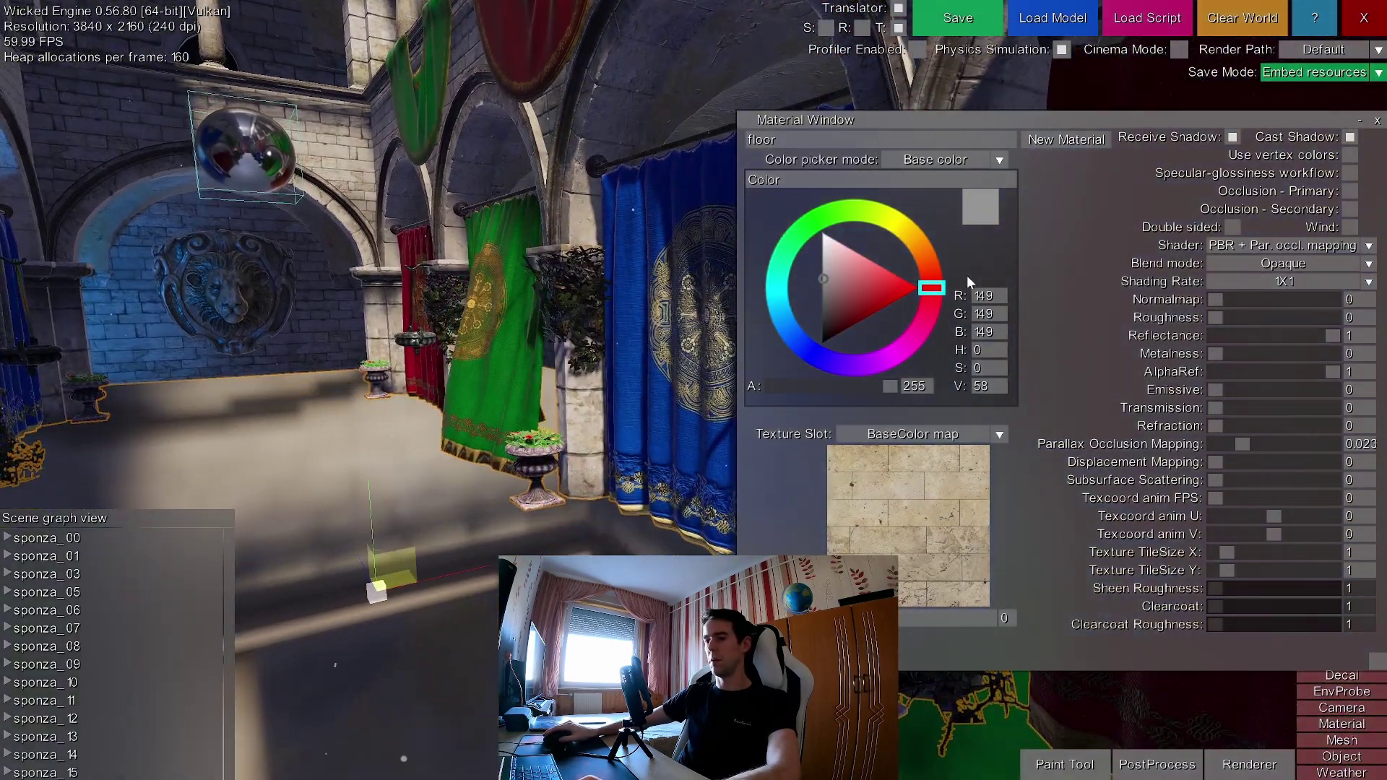
{"action": "left_click", "coordinate": [1237, 317]}
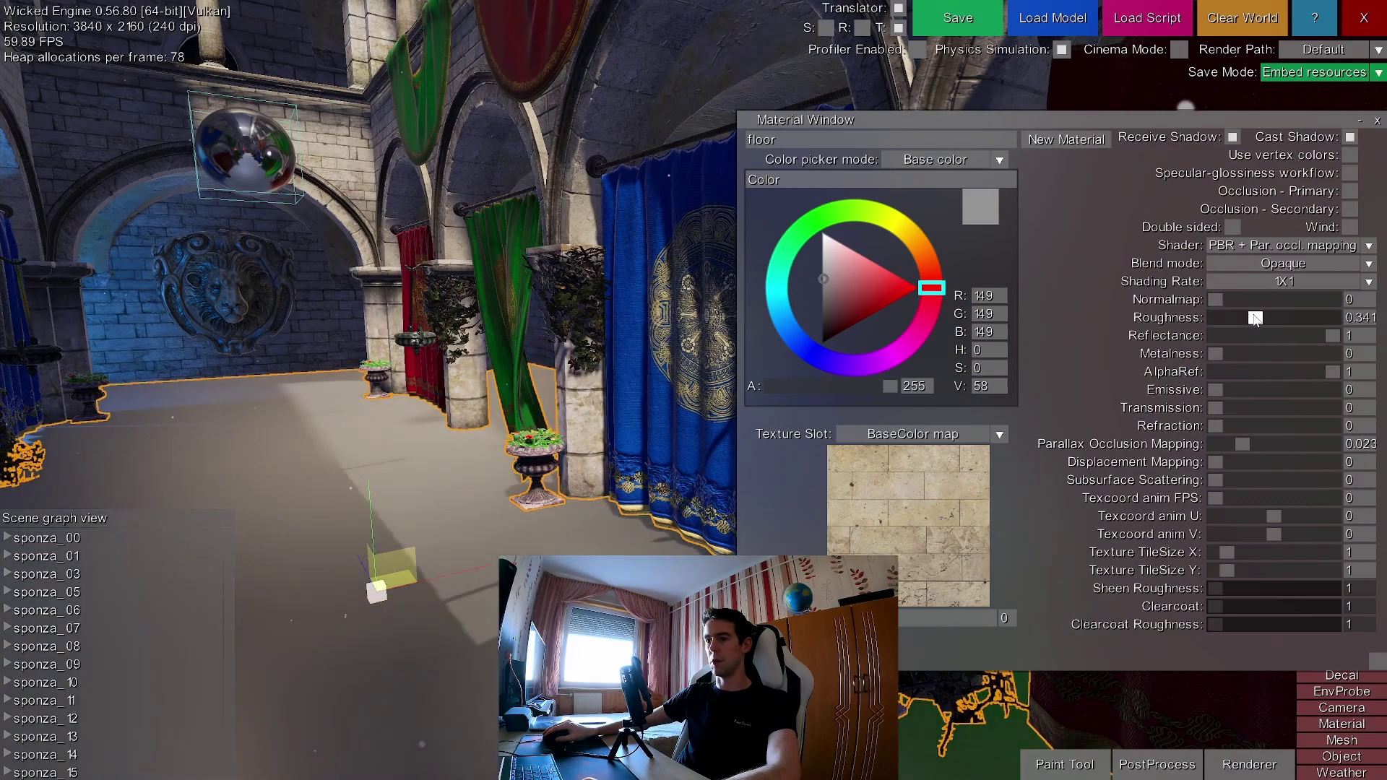
{"action": "key", "text": "s"}
{"action": "middle_click_drag", "start_coordinate": [512, 325], "coordinate": [303, 419]}
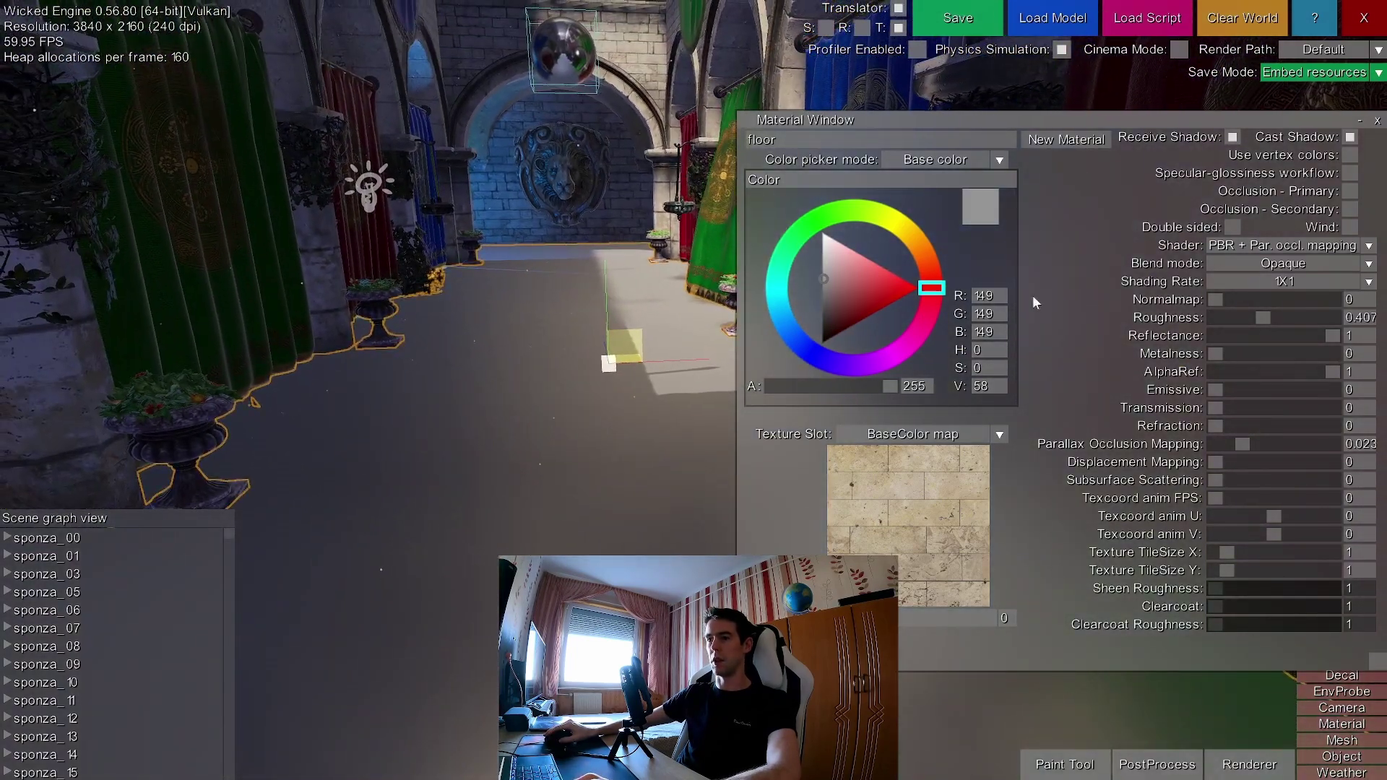
Set the floor material's roughness to 0 and close the material settings.
{"action": "left_click_drag", "start_coordinate": [1335, 324], "coordinate": [1198, 318]}
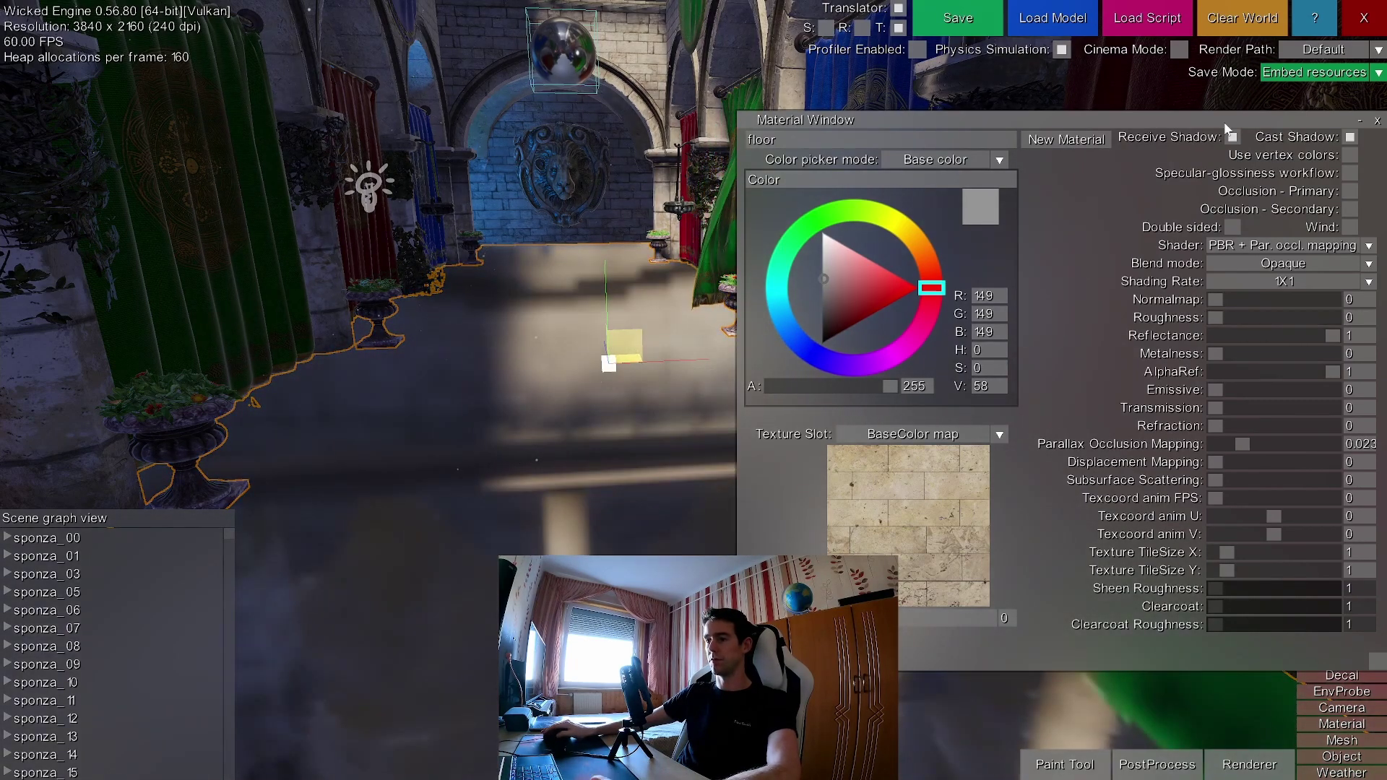
{"action": "left_click", "coordinate": [1376, 121]}
Place a second environment probe beside the stone basin in the red-lit corner.
{"action": "middle_click_drag", "start_coordinate": [1143, 573], "coordinate": [1285, 311]}
{"action": "key", "text": "w"}
{"action": "key", "text": "w"}
{"action": "key", "text": "w"}
{"action": "right_click_drag", "start_coordinate": [1011, 347], "coordinate": [874, 239]}
{"action": "middle_click_drag", "start_coordinate": [875, 238], "coordinate": [607, 250]}
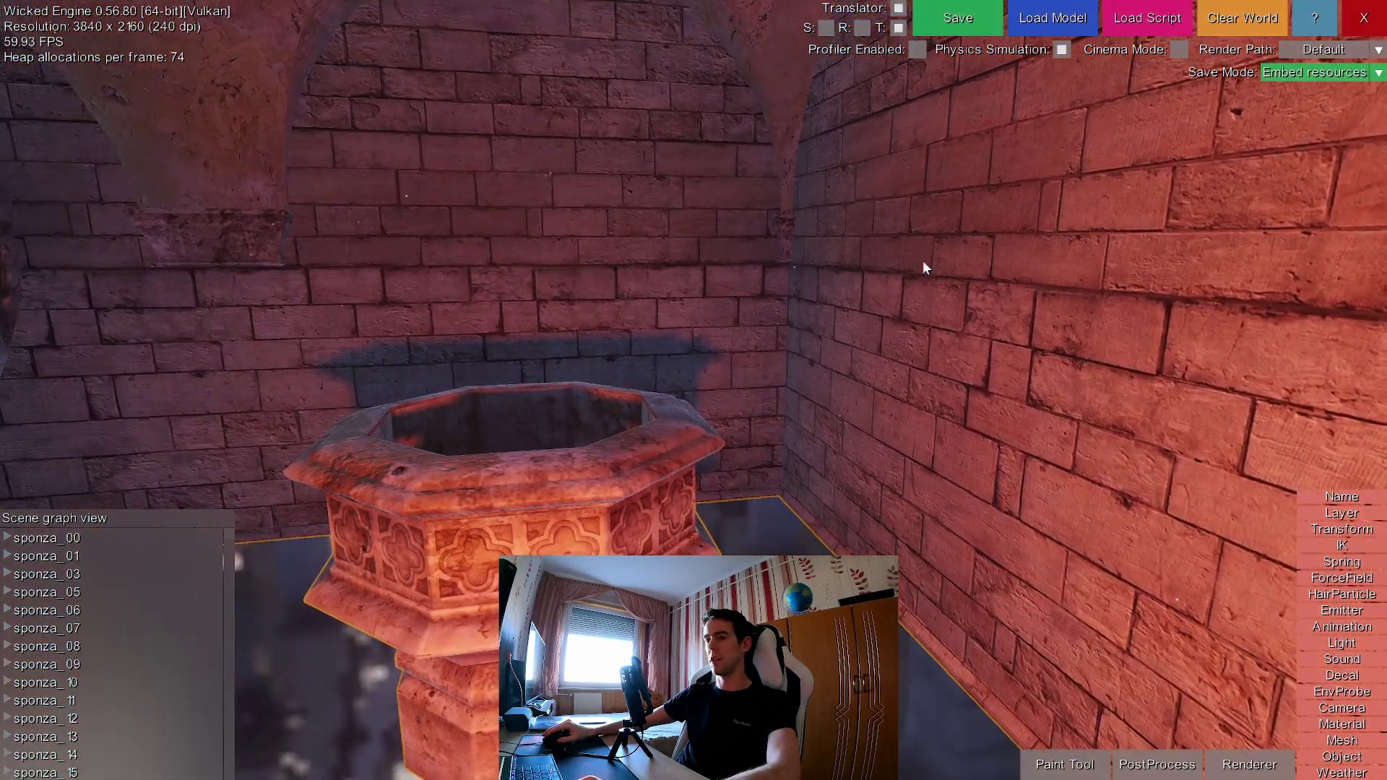
{"action": "left_click", "coordinate": [1356, 698]}
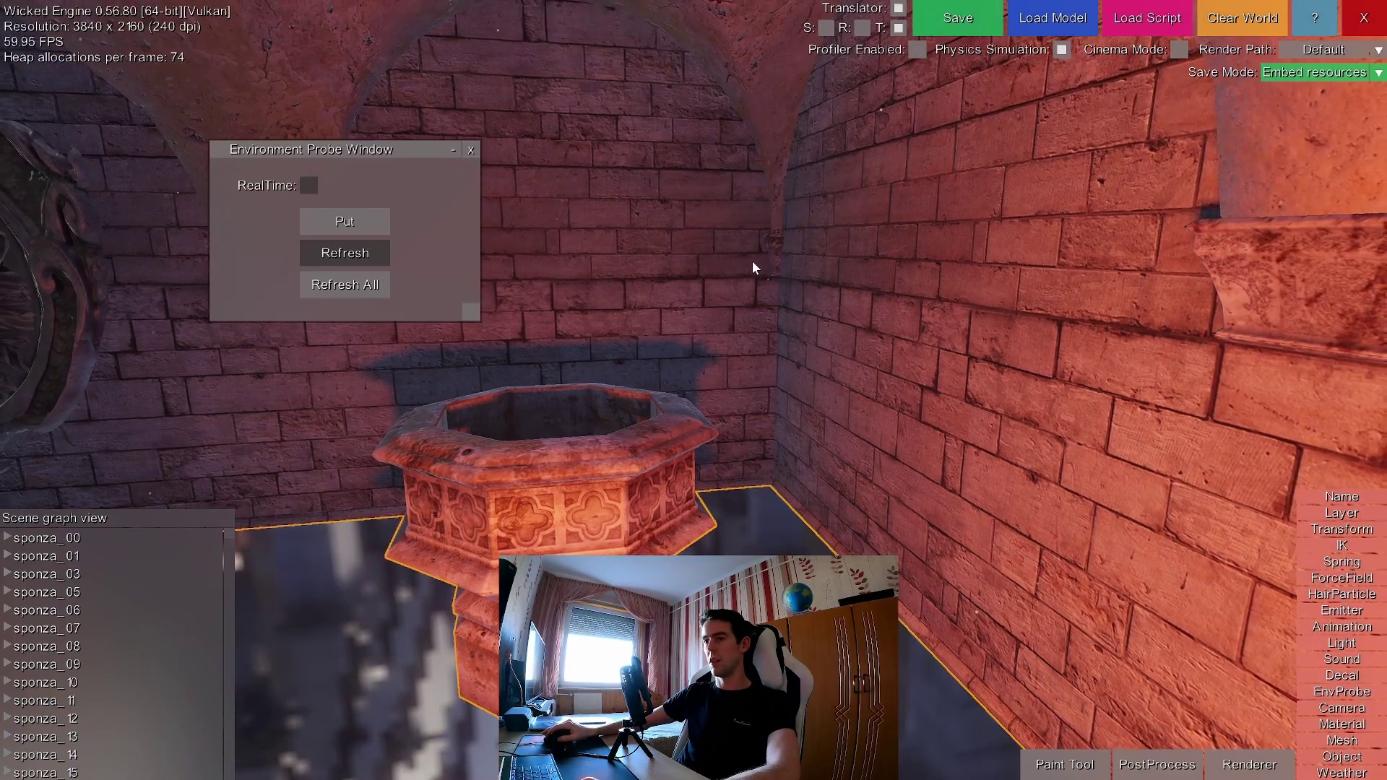
{"action": "left_click", "coordinate": [361, 215]}
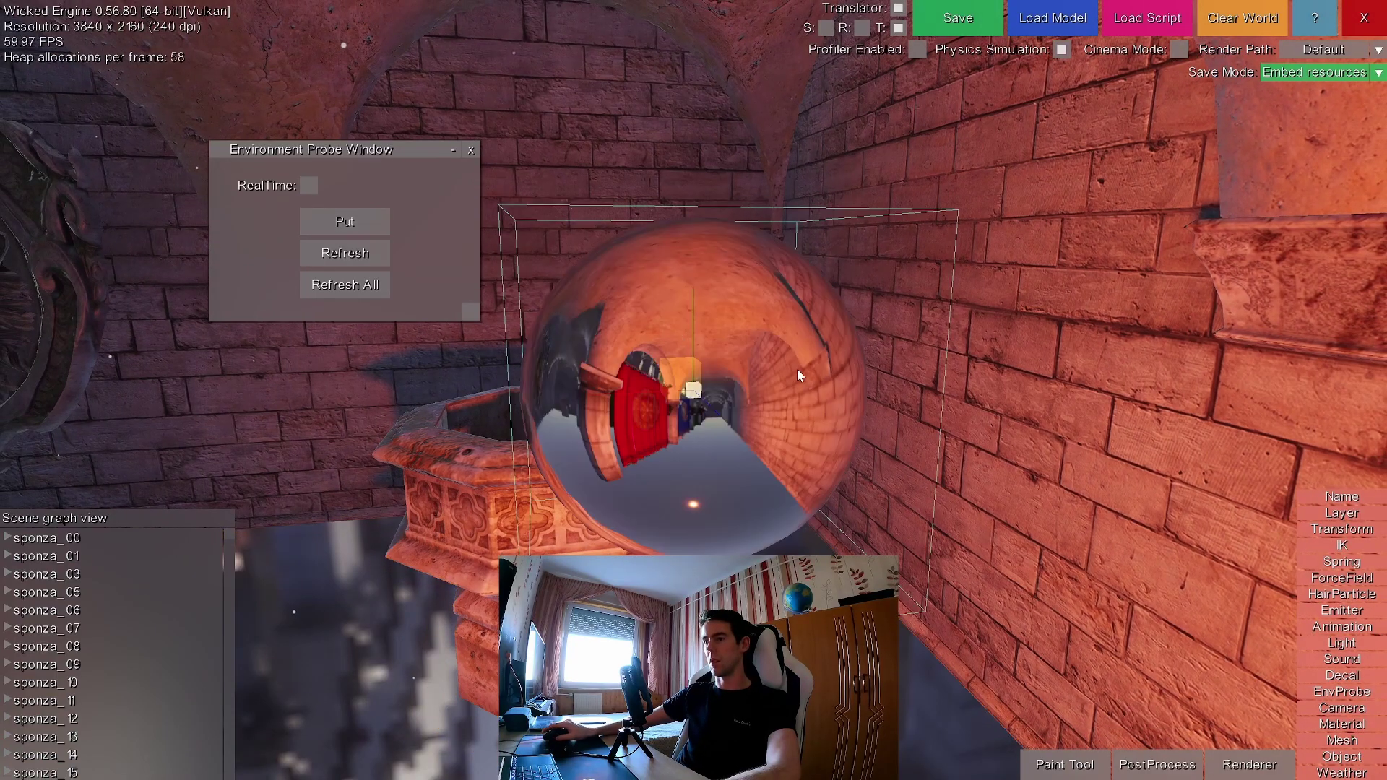
Examine the second probe's reflections of the red-lit corner from around the stone basin.
{"action": "key", "text": "w"}
{"action": "key", "text": "a"}
{"action": "middle_click_drag", "start_coordinate": [796, 368], "coordinate": [615, 530]}
{"action": "key", "text": "a"}
{"action": "key", "text": "w"}
{"action": "key", "text": "w"}
{"action": "key", "text": "s"}
{"action": "key", "text": "a"}
{"action": "key", "text": "w"}
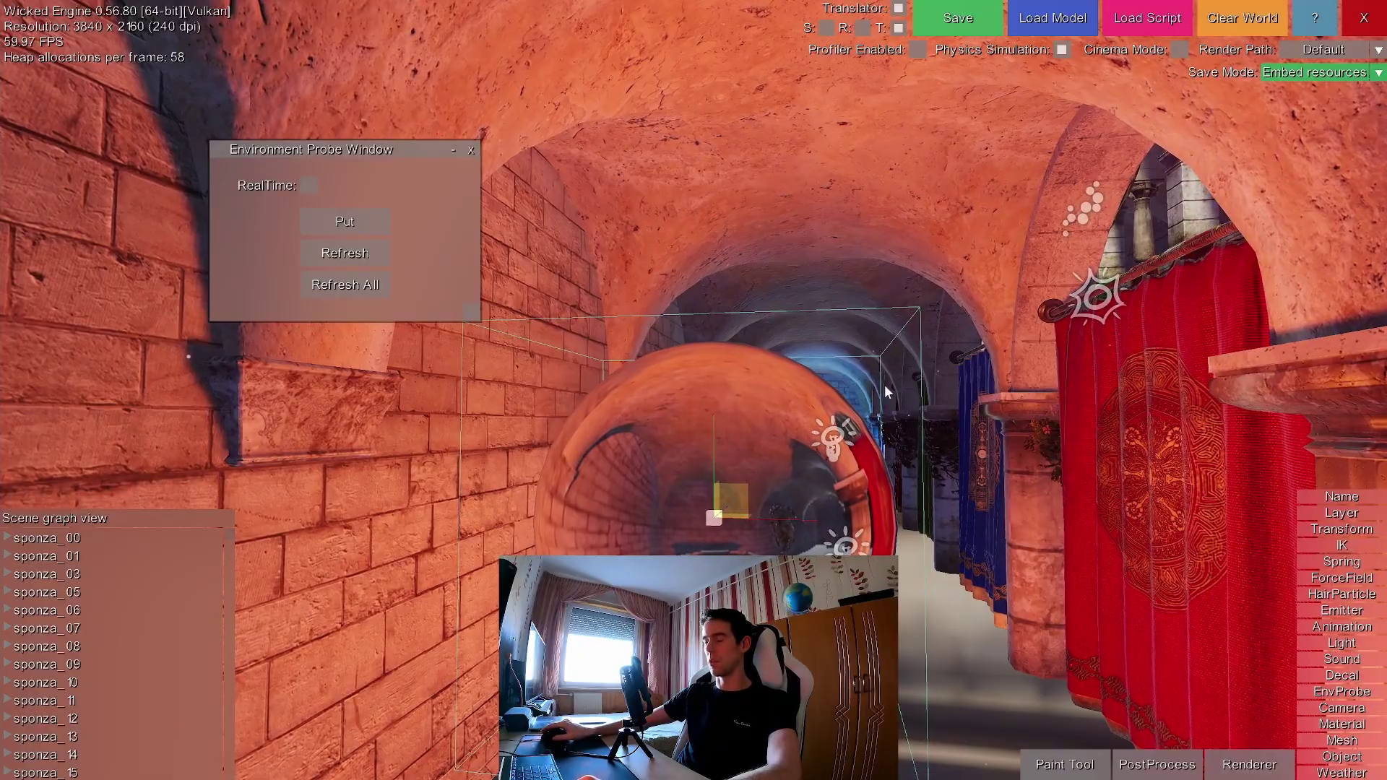
Compare the courtyard probe in front of the lion relief with the probe in the red-lit corner.
{"action": "right_click_drag", "start_coordinate": [721, 435], "coordinate": [947, 257]}
{"action": "middle_click_drag", "start_coordinate": [848, 428], "coordinate": [935, 394]}
{"action": "key", "text": "w"}
{"action": "key", "text": "w"}
{"action": "key", "text": "e"}
{"action": "key", "text": "w"}
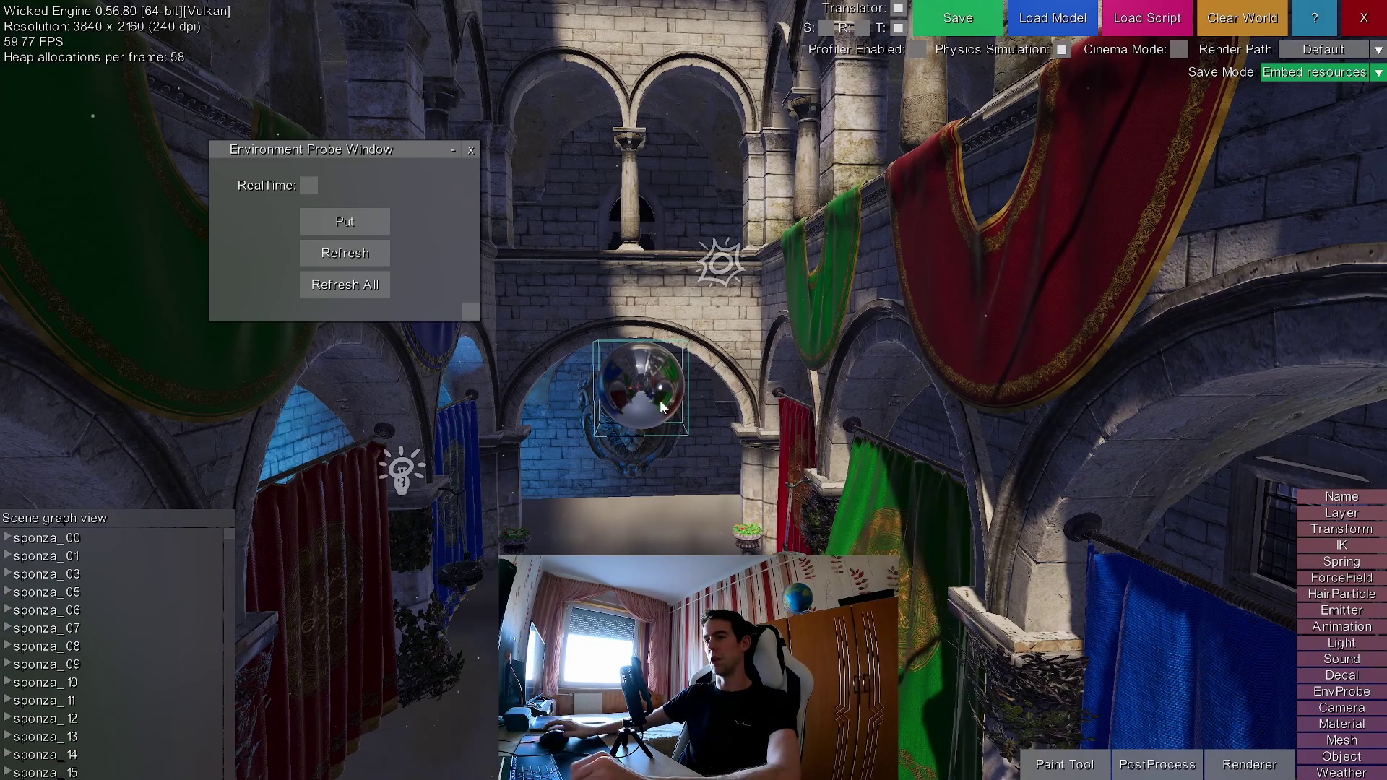
{"action": "middle_click_drag", "start_coordinate": [741, 442], "coordinate": [405, 520]}
{"action": "middle_click_drag", "start_coordinate": [694, 390], "coordinate": [578, 340]}
{"action": "key", "text": "w"}
{"action": "right_click_drag", "start_coordinate": [708, 419], "coordinate": [672, 441]}
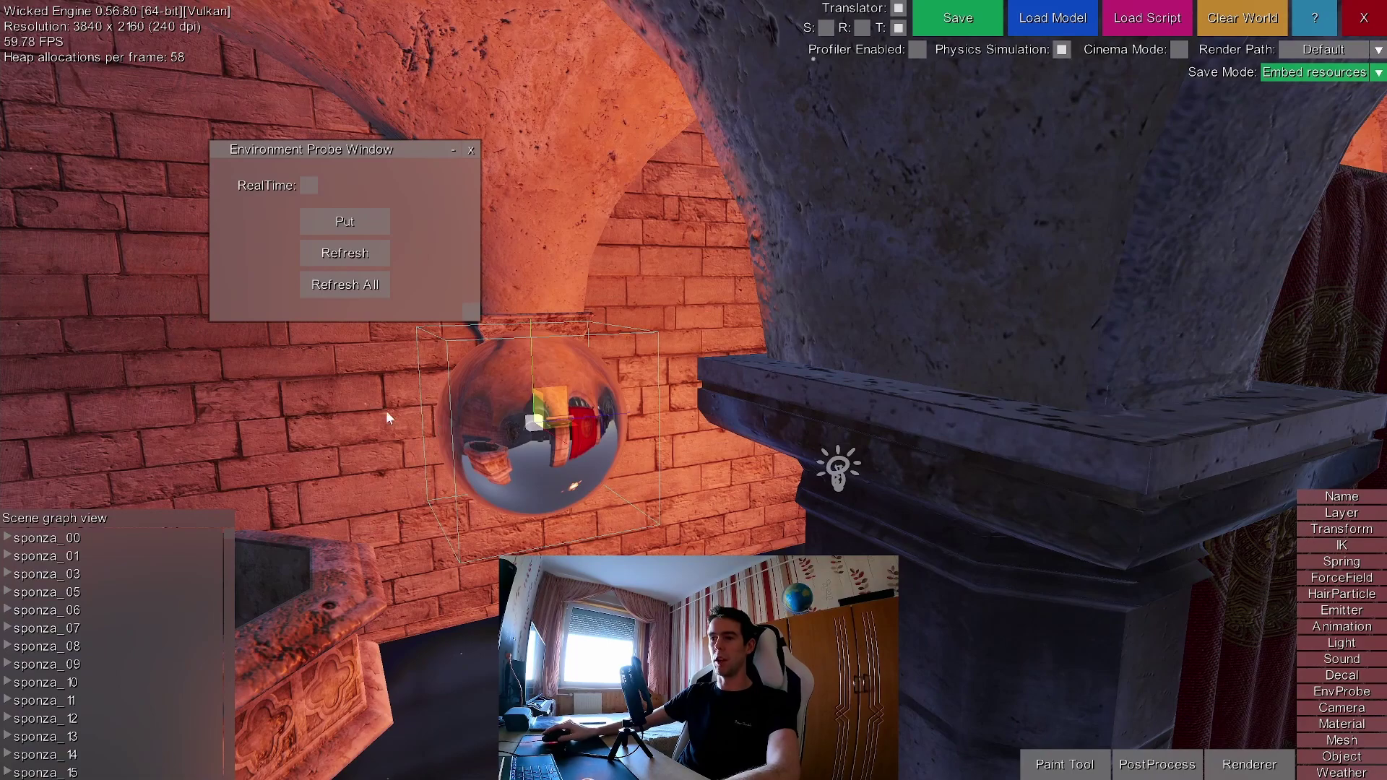
Switch the transform gizmo to scaling and enlarge the corner probe's box around the red-lit corner.
{"action": "middle_click_drag", "start_coordinate": [871, 375], "coordinate": [740, 391]}
{"action": "key", "text": "s"}
{"action": "key", "text": "w"}
{"action": "right_click_drag", "start_coordinate": [828, 377], "coordinate": [1030, 432]}
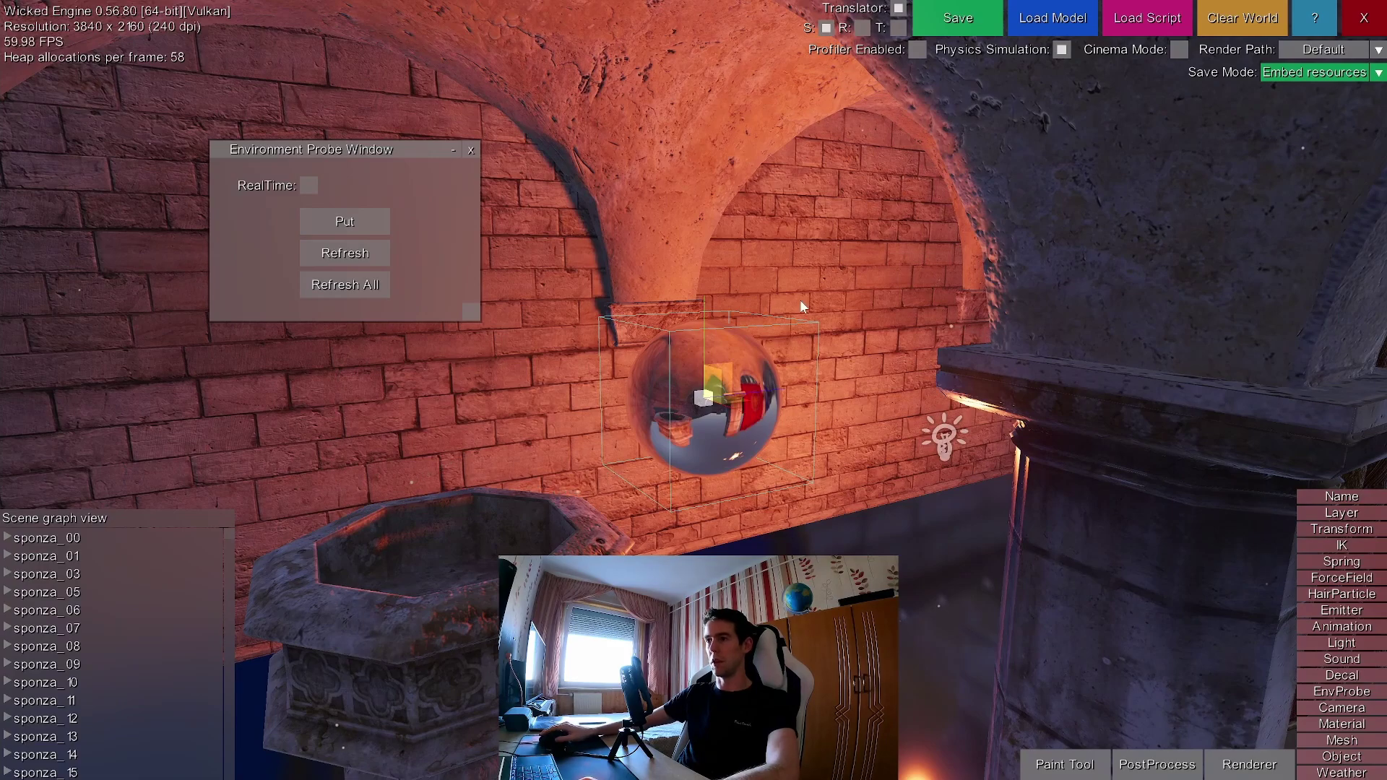
{"action": "right_click_drag", "start_coordinate": [802, 307], "coordinate": [811, 299]}
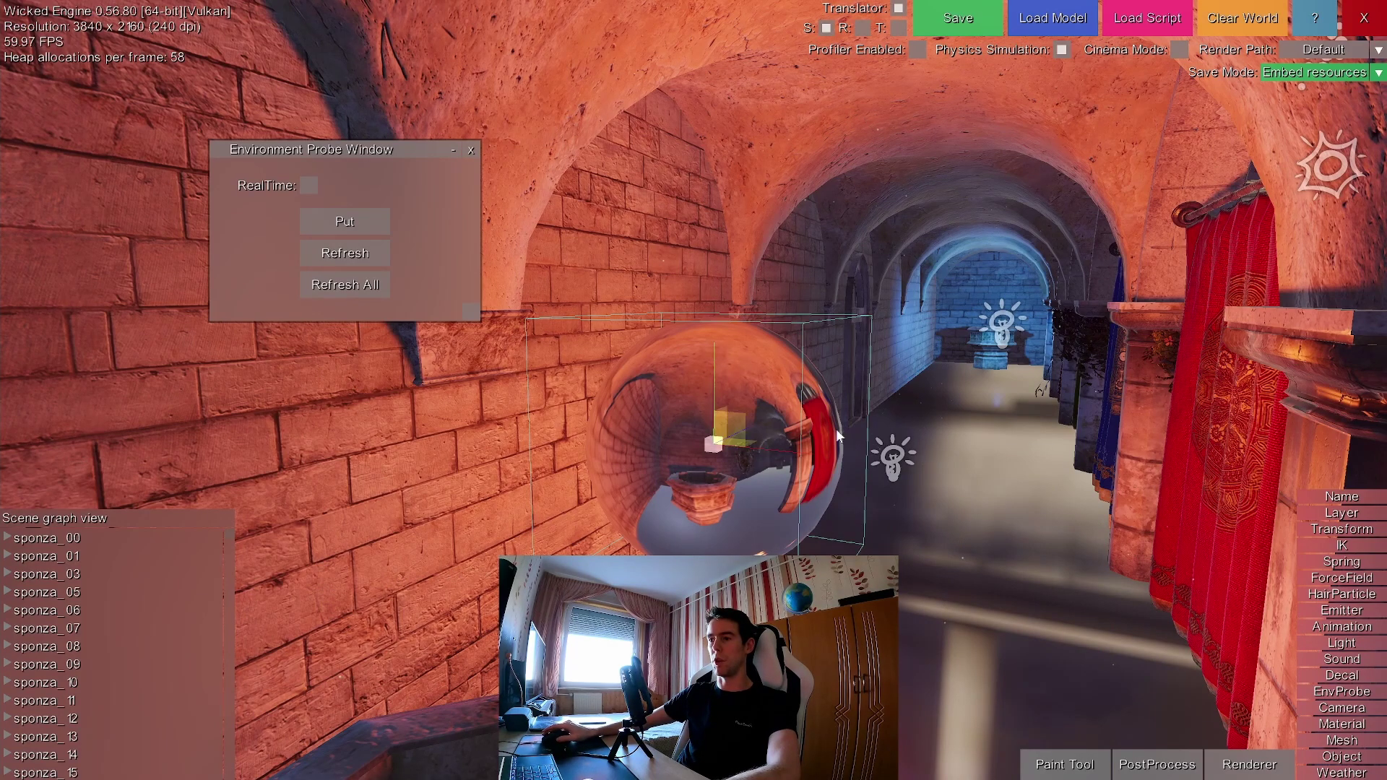
{"action": "right_click_drag", "start_coordinate": [836, 427], "coordinate": [835, 427]}
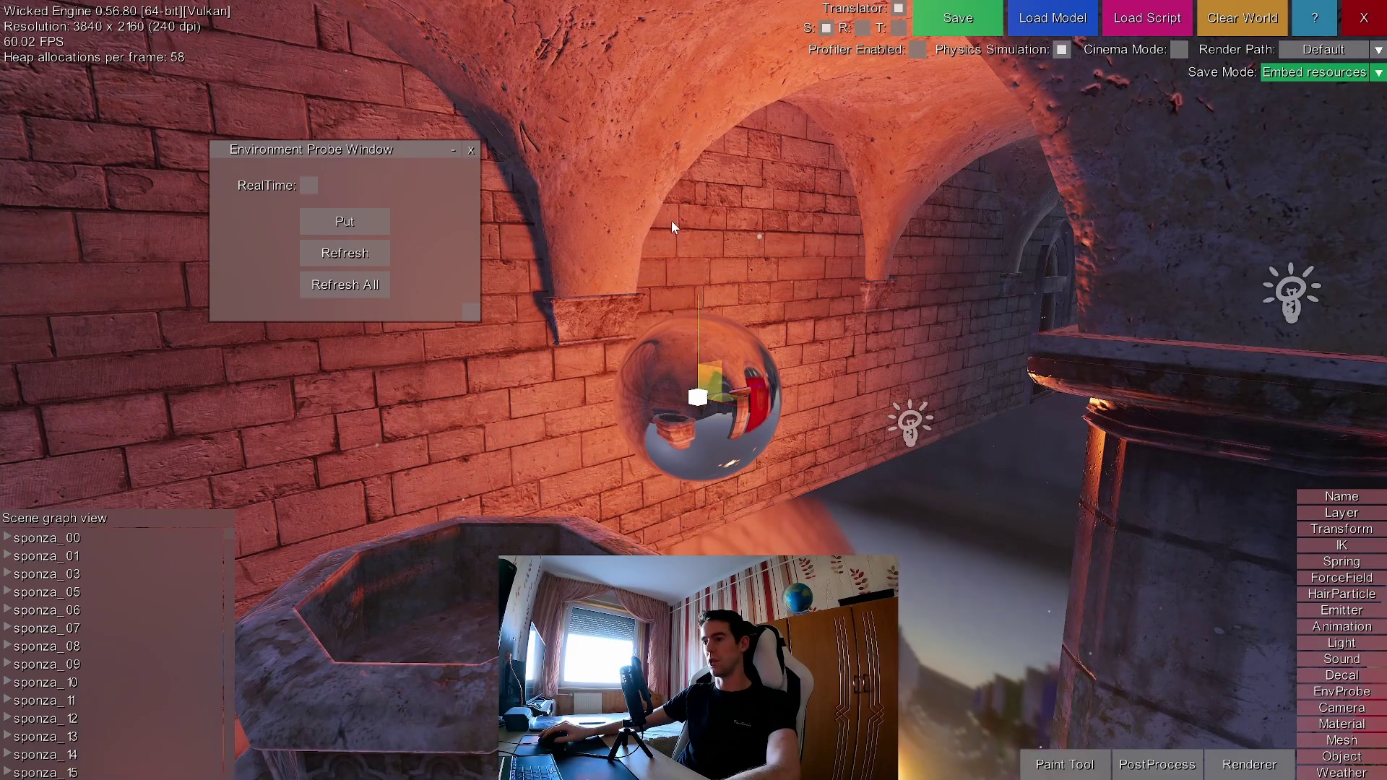
Examine the floor reflections around the enlarged probe, from the lion relief to the arcade.
{"action": "right_click_drag", "start_coordinate": [822, 531], "coordinate": [822, 531]}
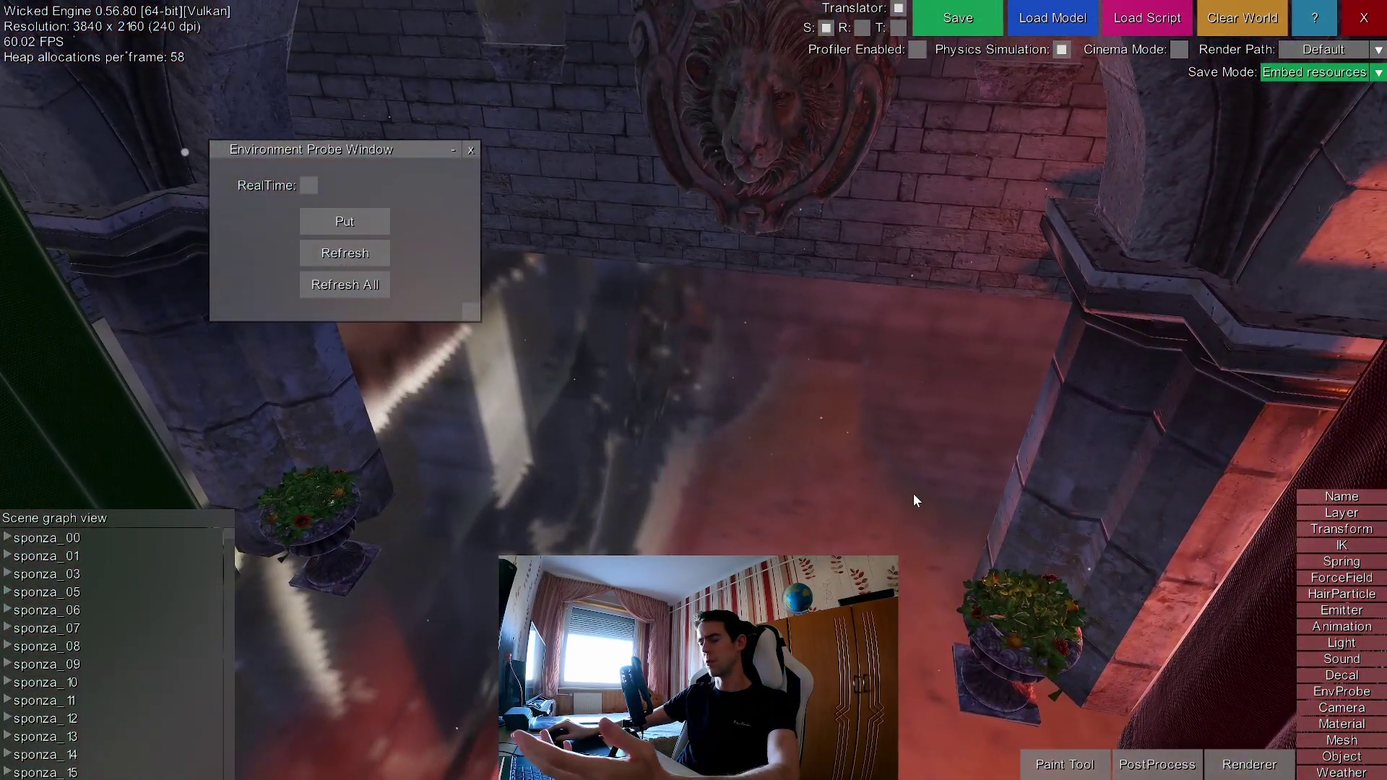
{"action": "right_click_drag", "start_coordinate": [910, 509], "coordinate": [858, 488]}
{"action": "right_click_drag", "start_coordinate": [768, 473], "coordinate": [966, 479]}
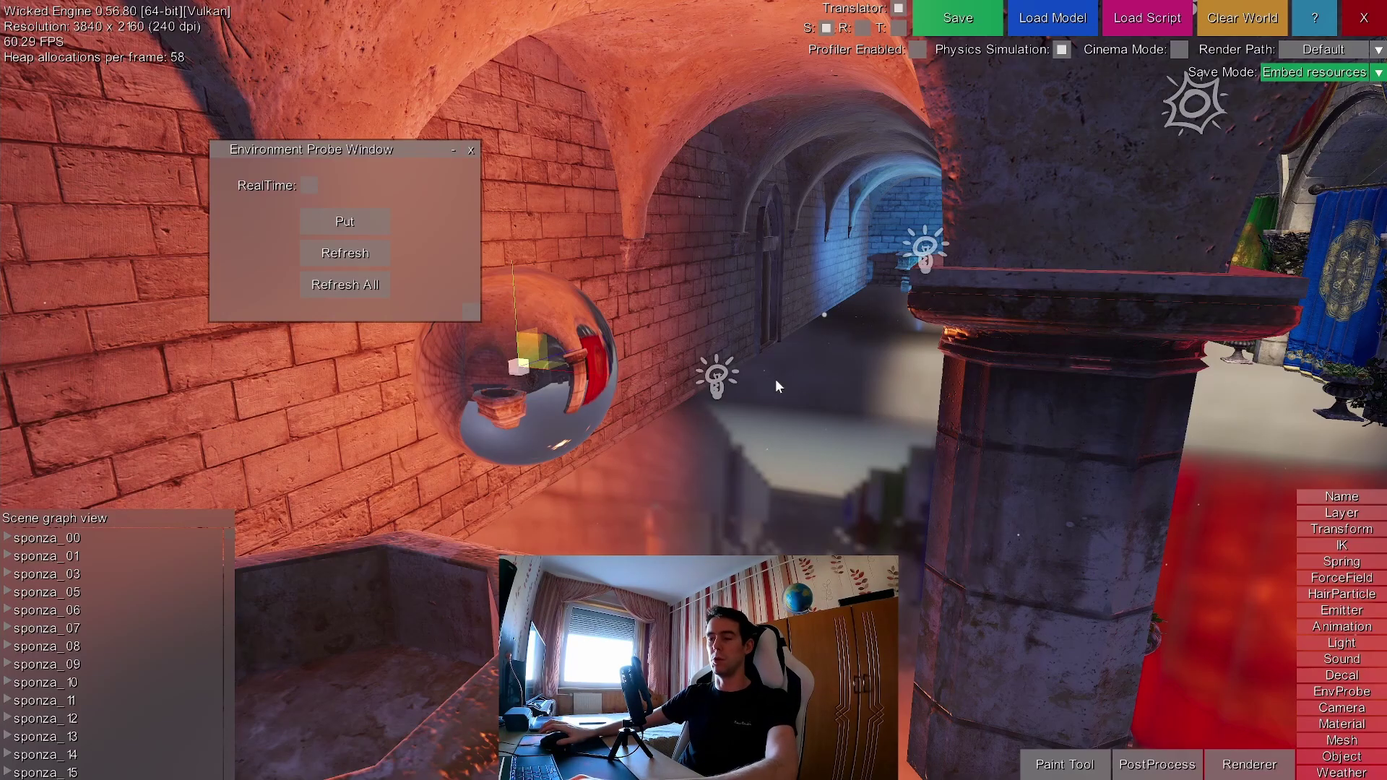
Select the courtyard probe in front of the lion relief and scale its box up to cover the courtyard.
{"action": "middle_click_drag", "start_coordinate": [816, 375], "coordinate": [1192, 361]}
{"action": "key", "text": "d"}
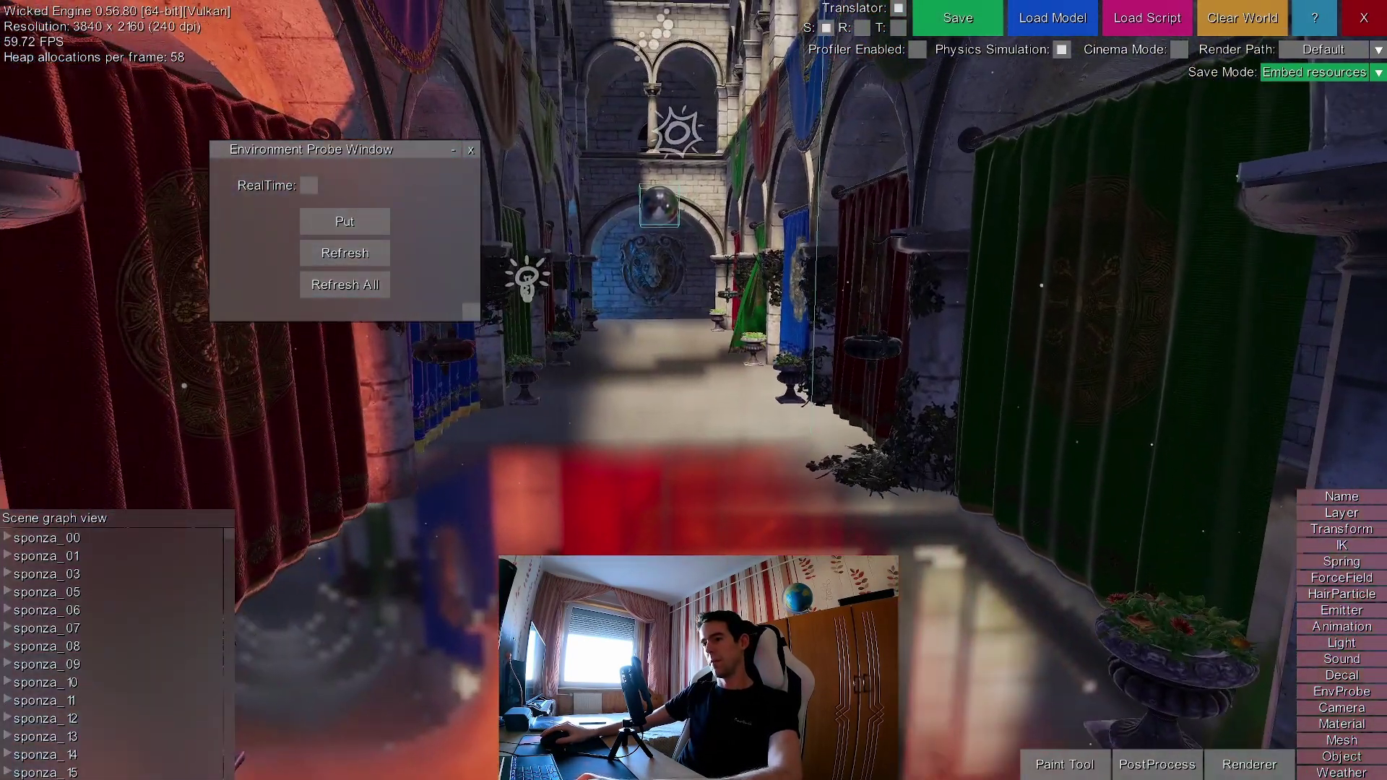
{"action": "middle_click_drag", "start_coordinate": [704, 520], "coordinate": [686, 325]}
{"action": "key", "text": "w"}
{"action": "right_click", "coordinate": [696, 347]}
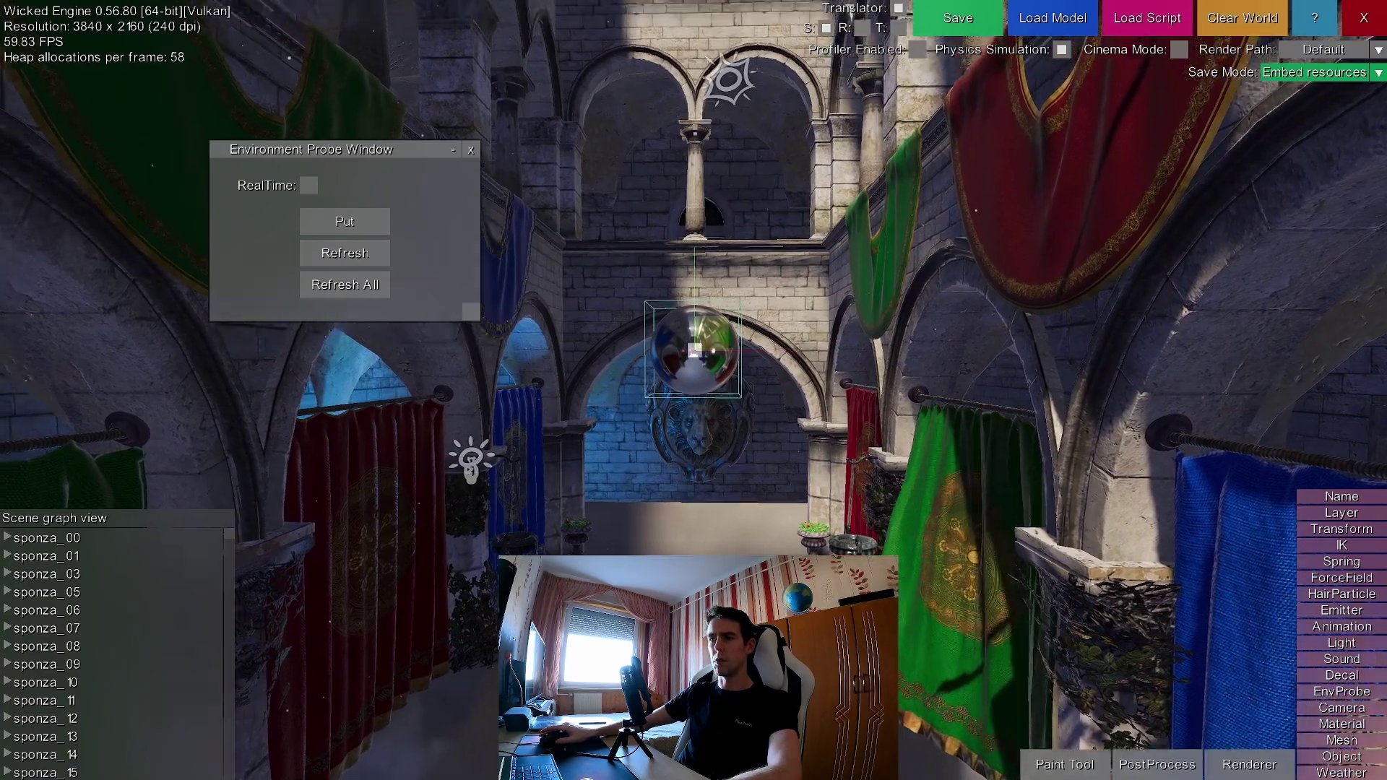
{"action": "key", "text": "e"}
{"action": "middle_click_drag", "start_coordinate": [505, 411], "coordinate": [484, 527]}
{"action": "key", "text": "w"}
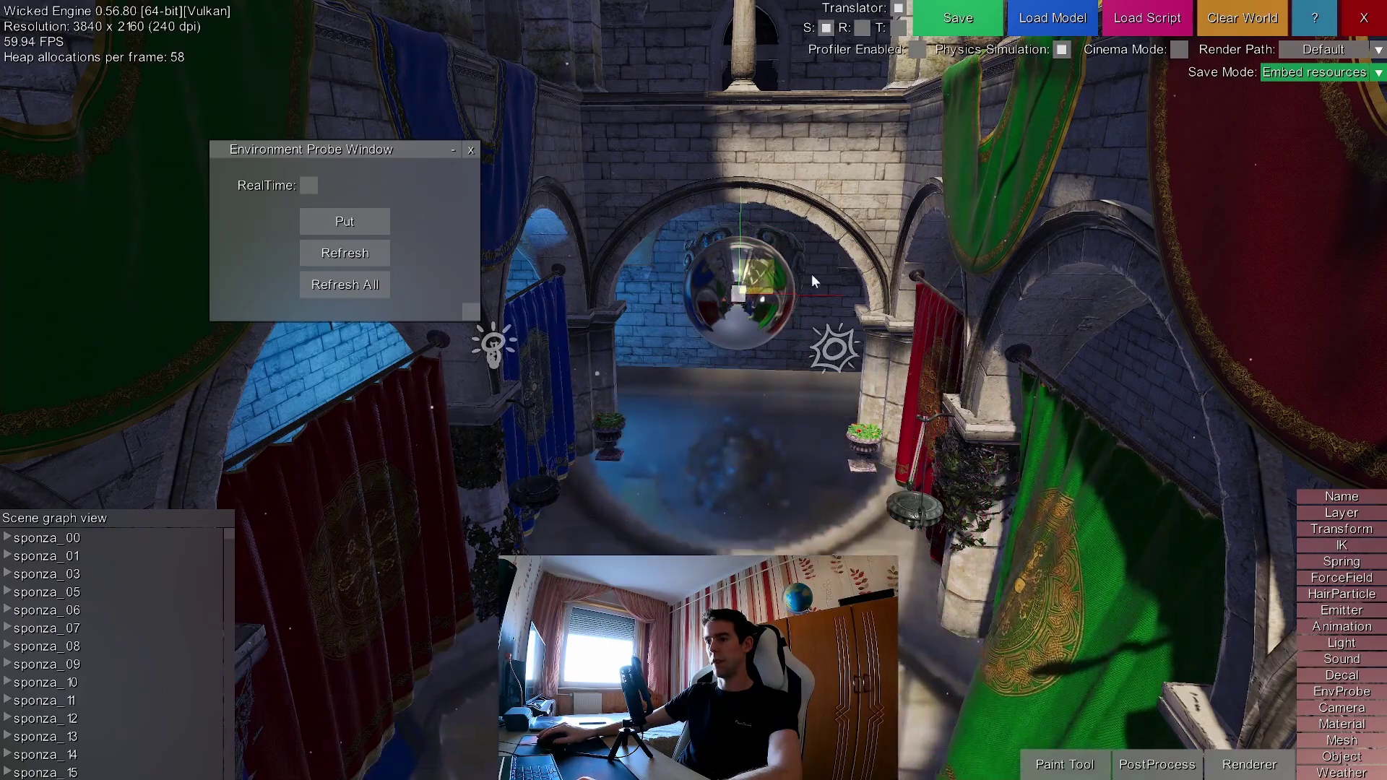
Switch the transform gizmo to translation and reposition the courtyard probe between the arcades.
{"action": "right_click_drag", "start_coordinate": [812, 274], "coordinate": [759, 278]}
{"action": "key", "text": "w"}
{"action": "middle_click_drag", "start_coordinate": [759, 278], "coordinate": [665, 268]}
{"action": "key", "text": "w"}
{"action": "right_click_drag", "start_coordinate": [549, 231], "coordinate": [821, 352]}
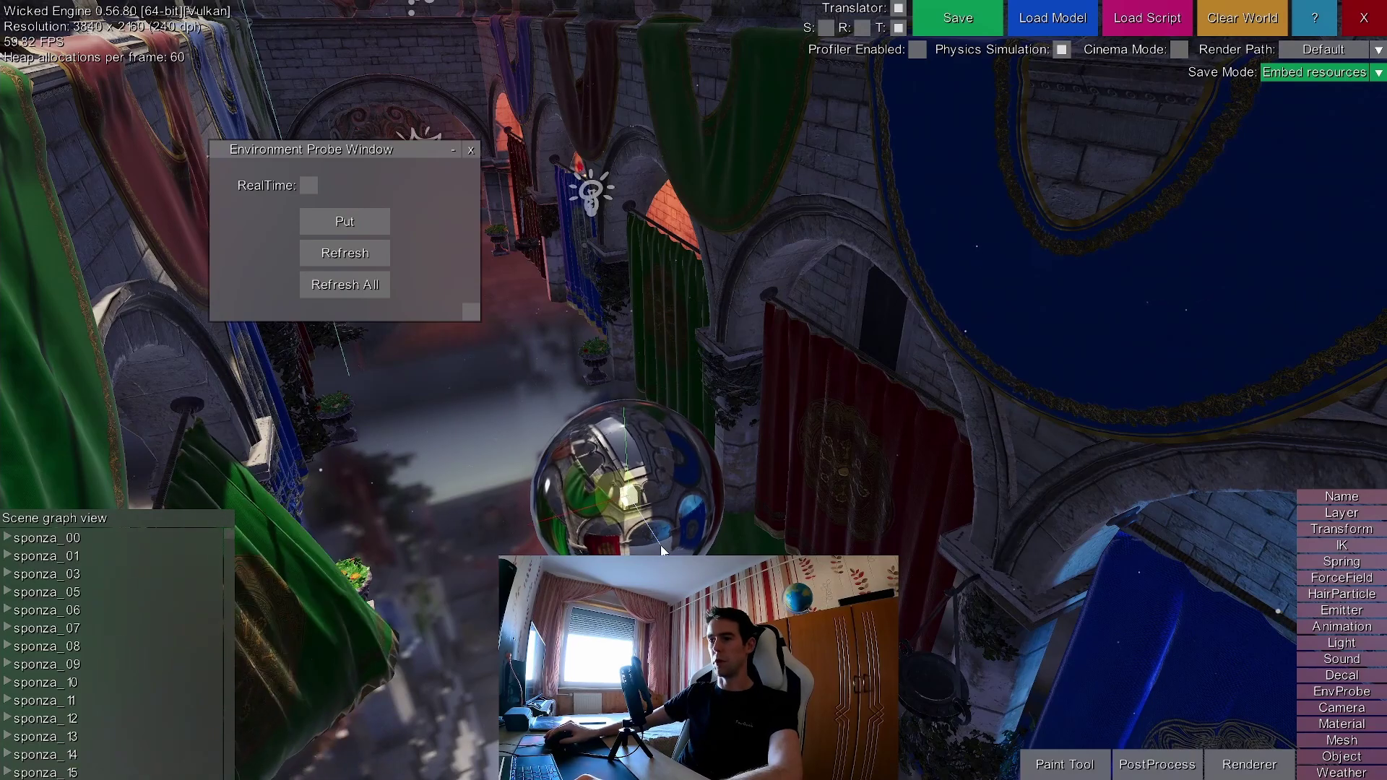
{"action": "left_click_drag", "start_coordinate": [662, 550], "coordinate": [458, 287]}
{"action": "right_click_drag", "start_coordinate": [726, 465], "coordinate": [676, 481]}
{"action": "key", "text": "w"}
{"action": "middle_click_drag", "start_coordinate": [676, 480], "coordinate": [686, 448]}
{"action": "key", "text": "s"}
{"action": "right_click_drag", "start_coordinate": [661, 426], "coordinate": [799, 390]}
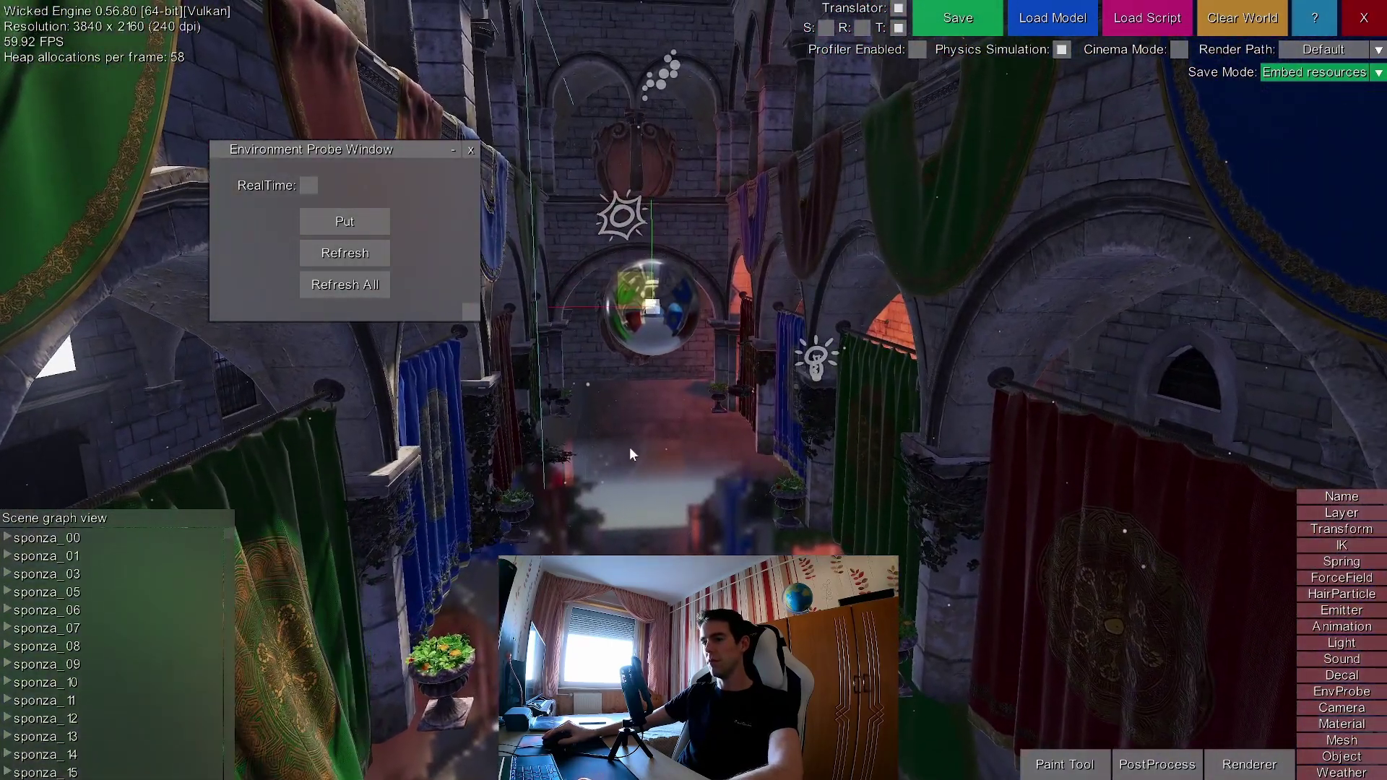
Enable real-time updating on the courtyard probe and check its reflections in the floor.
{"action": "key", "text": "w"}
{"action": "mouse_move", "coordinate": [619, 271]}
{"action": "middle_mouse_down"}
{"action": "mouse_move", "coordinate": [643, 285]}
{"action": "mouse_move", "coordinate": [614, 268]}
{"action": "middle_mouse_up"}
{"action": "key", "text": "w"}
{"action": "middle_click_drag", "start_coordinate": [734, 293], "coordinate": [549, 318]}
{"action": "key", "text": "w"}
{"action": "right_click_drag", "start_coordinate": [704, 264], "coordinate": [767, 327]}
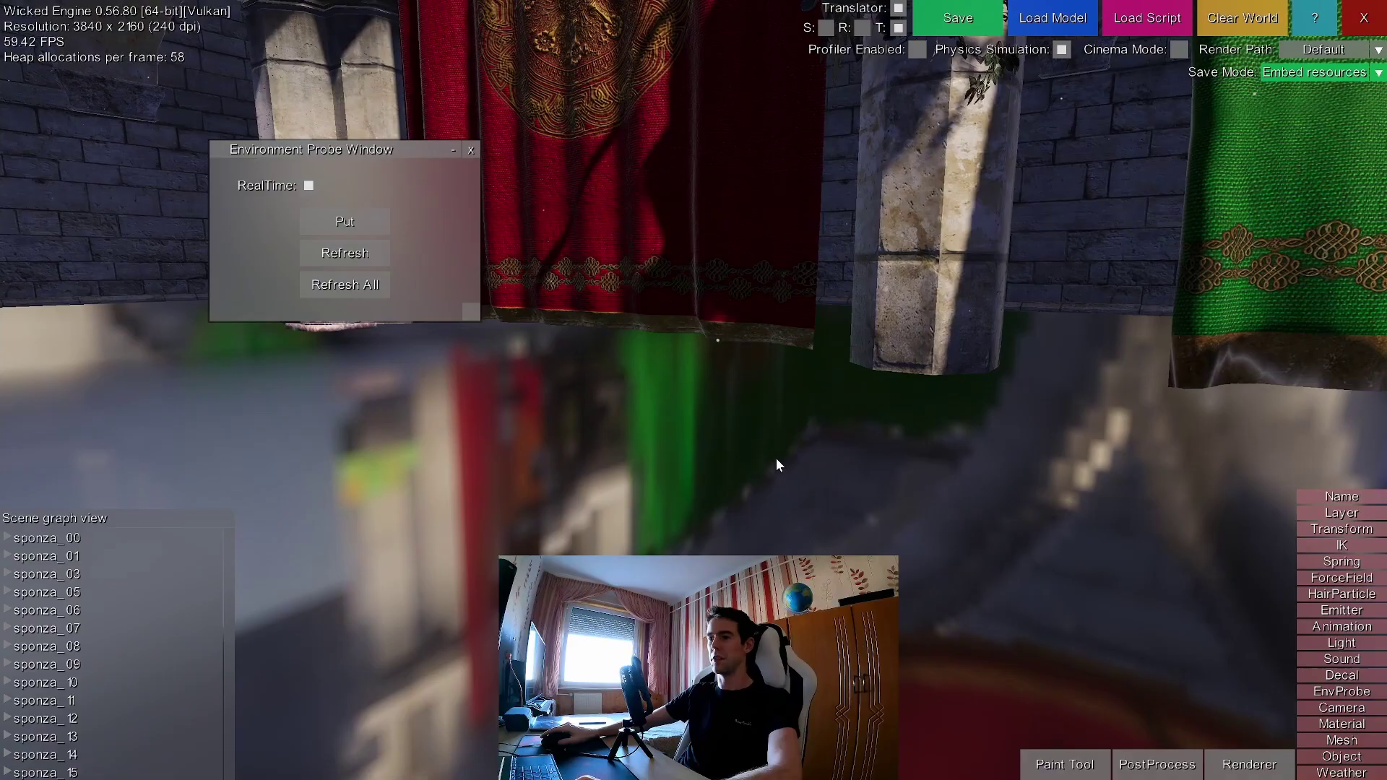
{"action": "middle_click_drag", "start_coordinate": [777, 458], "coordinate": [541, 441]}
{"action": "key", "text": "s"}
{"action": "right_click_drag", "start_coordinate": [715, 383], "coordinate": [639, 258]}
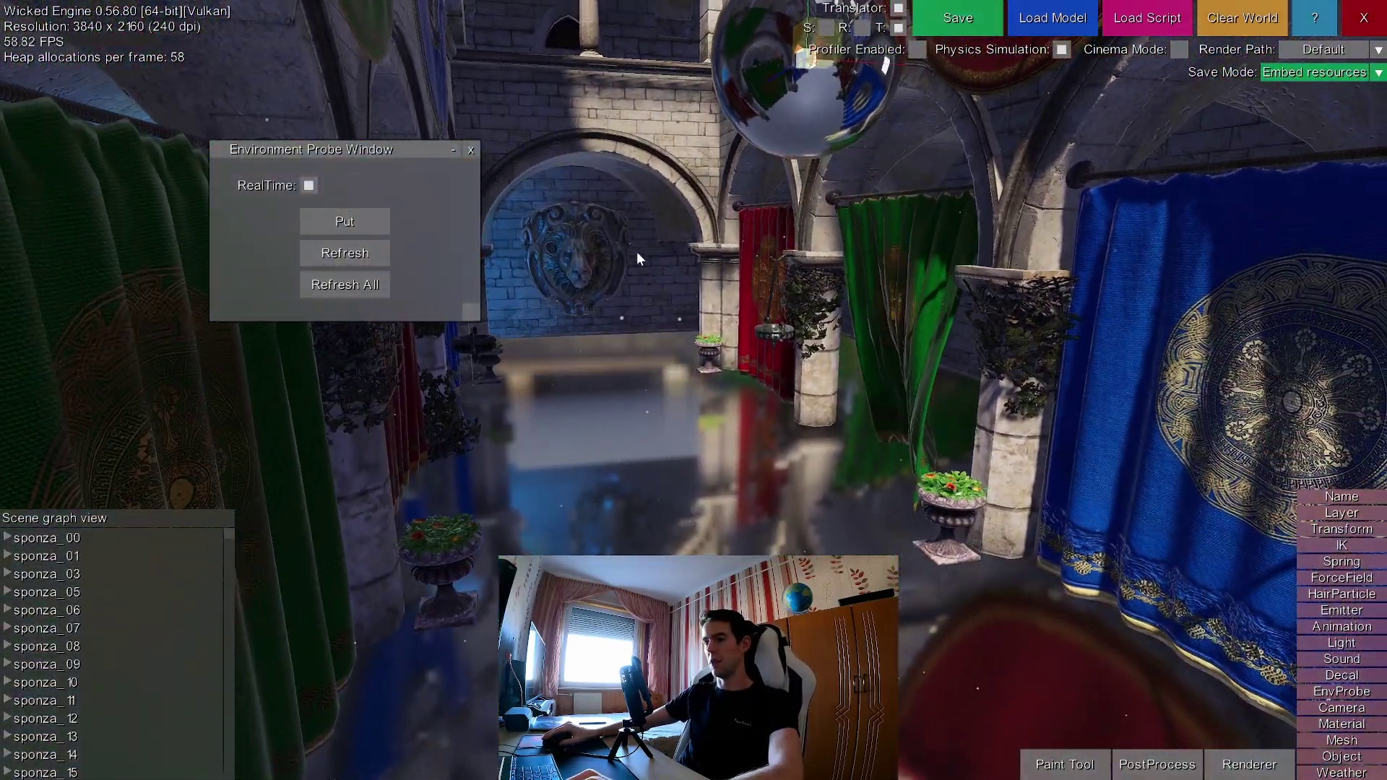
Select the floor, raise its material roughness up to 0.53, and return it to 0.
{"action": "left_click", "coordinate": [471, 150]}
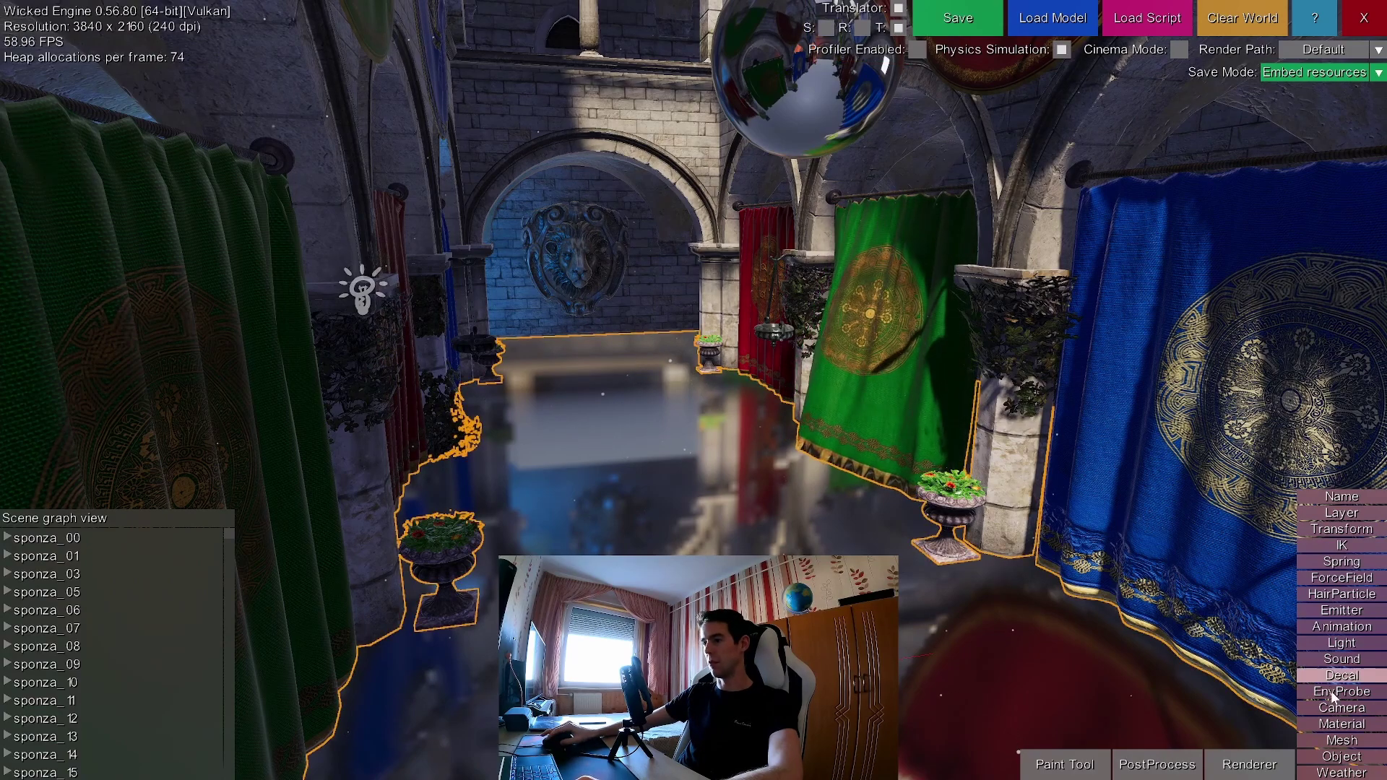
{"action": "left_click", "coordinate": [1342, 725]}
{"action": "middle_click_drag", "start_coordinate": [690, 244], "coordinate": [692, 265]}
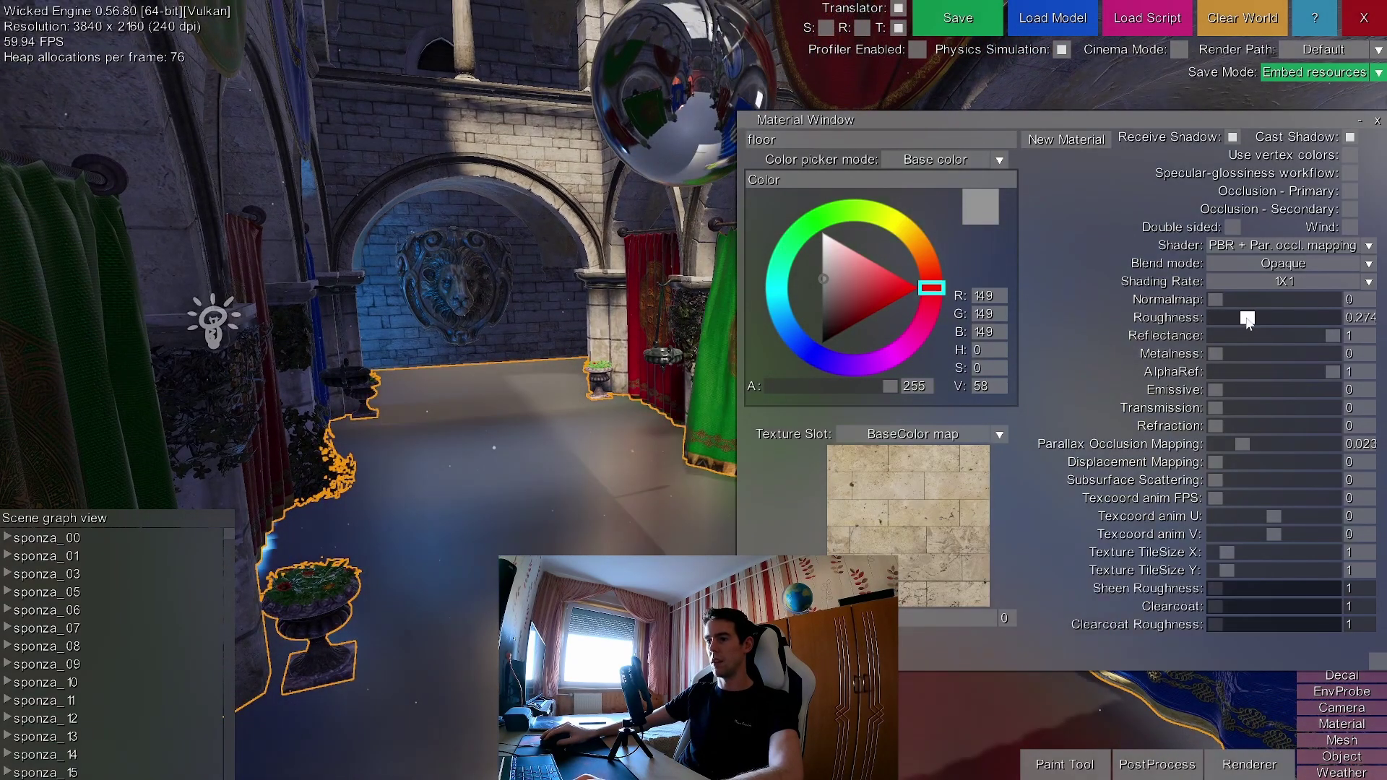
{"action": "mouse_move", "coordinate": [1248, 319]}
{"action": "left_mouse_down"}
{"action": "mouse_move", "coordinate": [1263, 319]}
{"action": "mouse_move", "coordinate": [1229, 319]}
{"action": "mouse_move", "coordinate": [1254, 321]}
{"action": "left_mouse_up"}
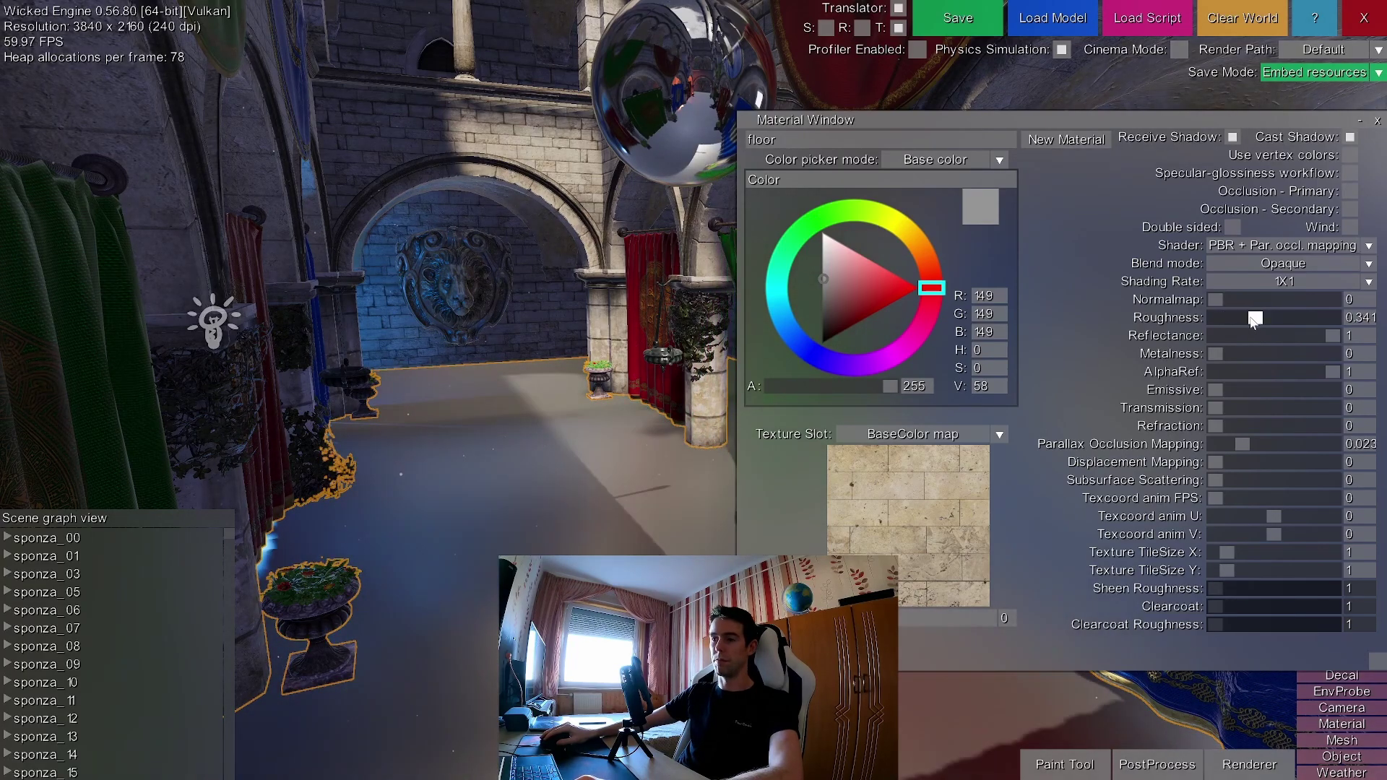
{"action": "key", "text": "s"}
{"action": "middle_click_drag", "start_coordinate": [531, 430], "coordinate": [419, 488]}
{"action": "right_click_drag", "start_coordinate": [303, 433], "coordinate": [852, 402]}
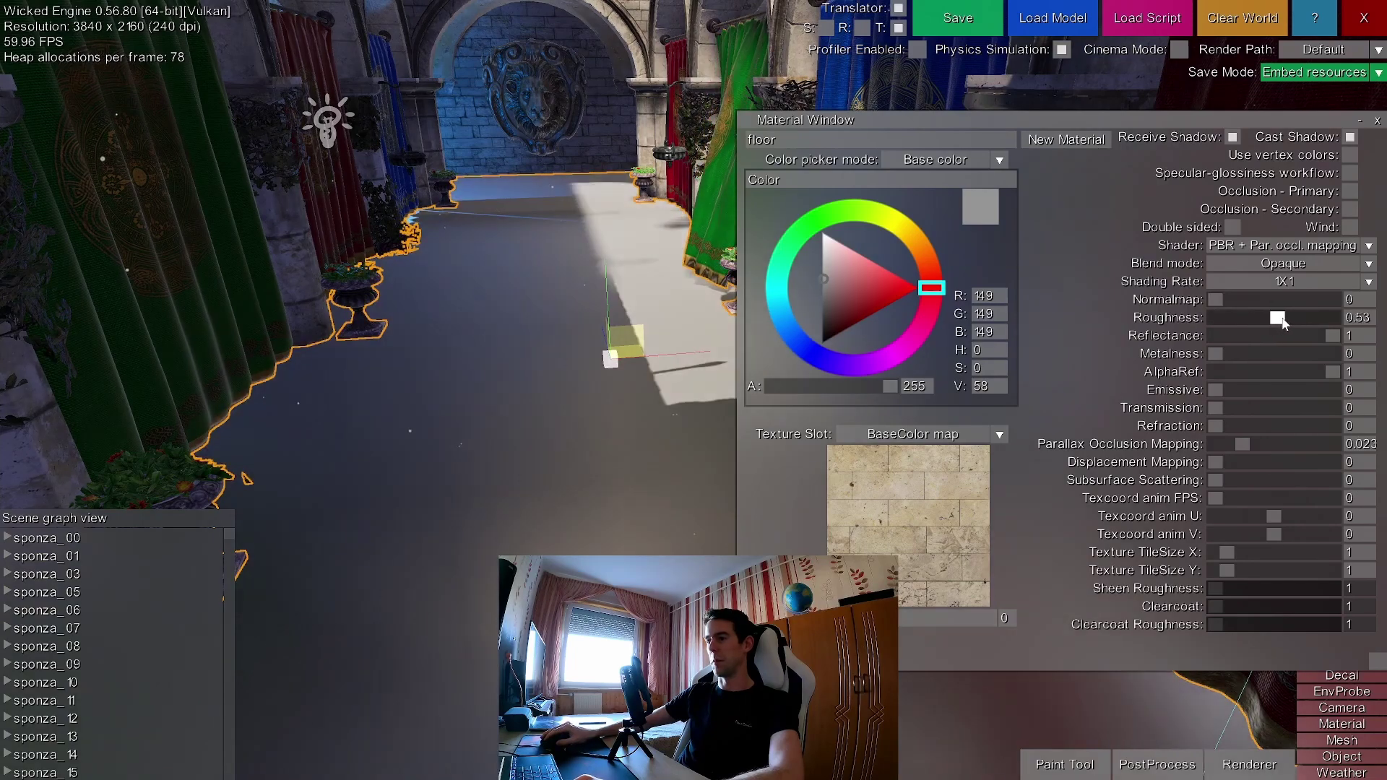
{"action": "left_click_drag", "start_coordinate": [1279, 323], "coordinate": [1235, 326]}
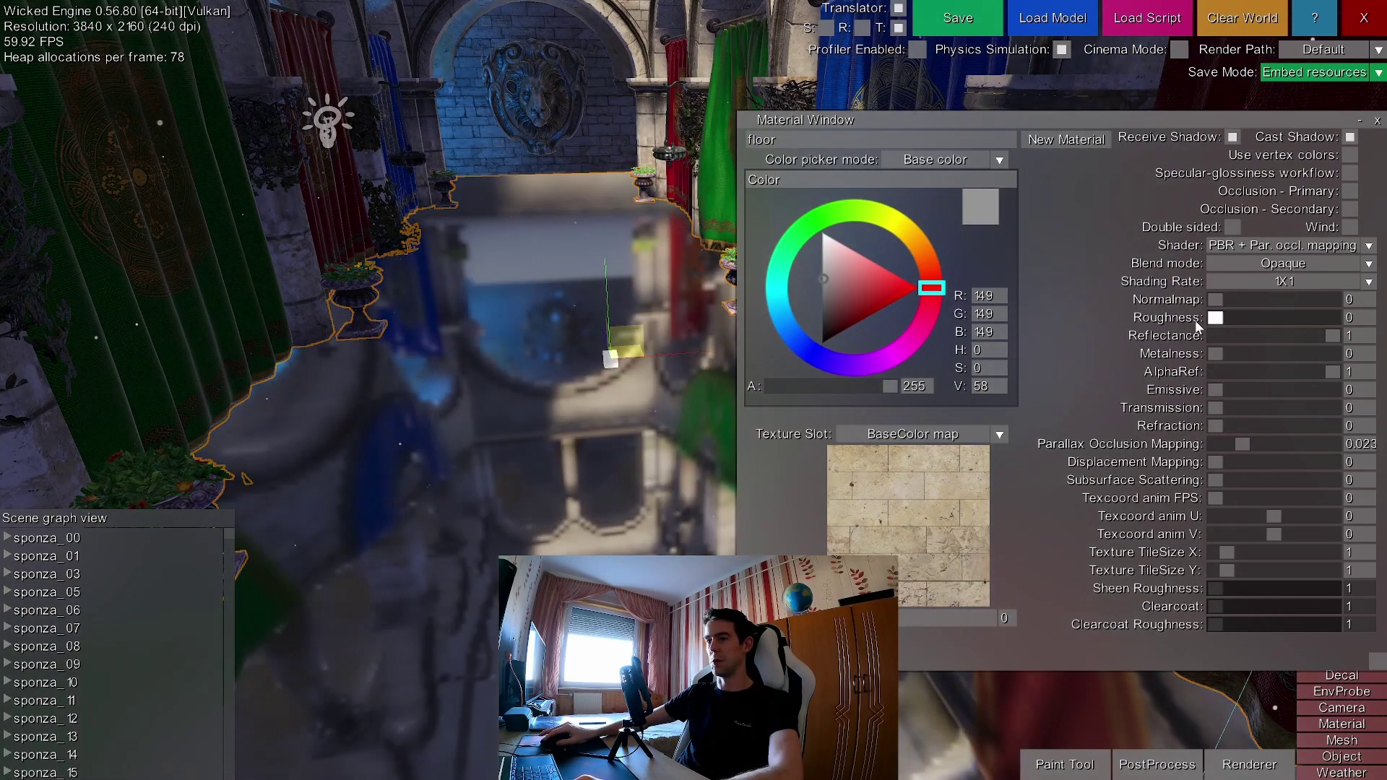
Examine the probe-based floor reflections toward both ends of the courtyard with the material settings closed.
{"action": "right_click_drag", "start_coordinate": [567, 309], "coordinate": [711, 289]}
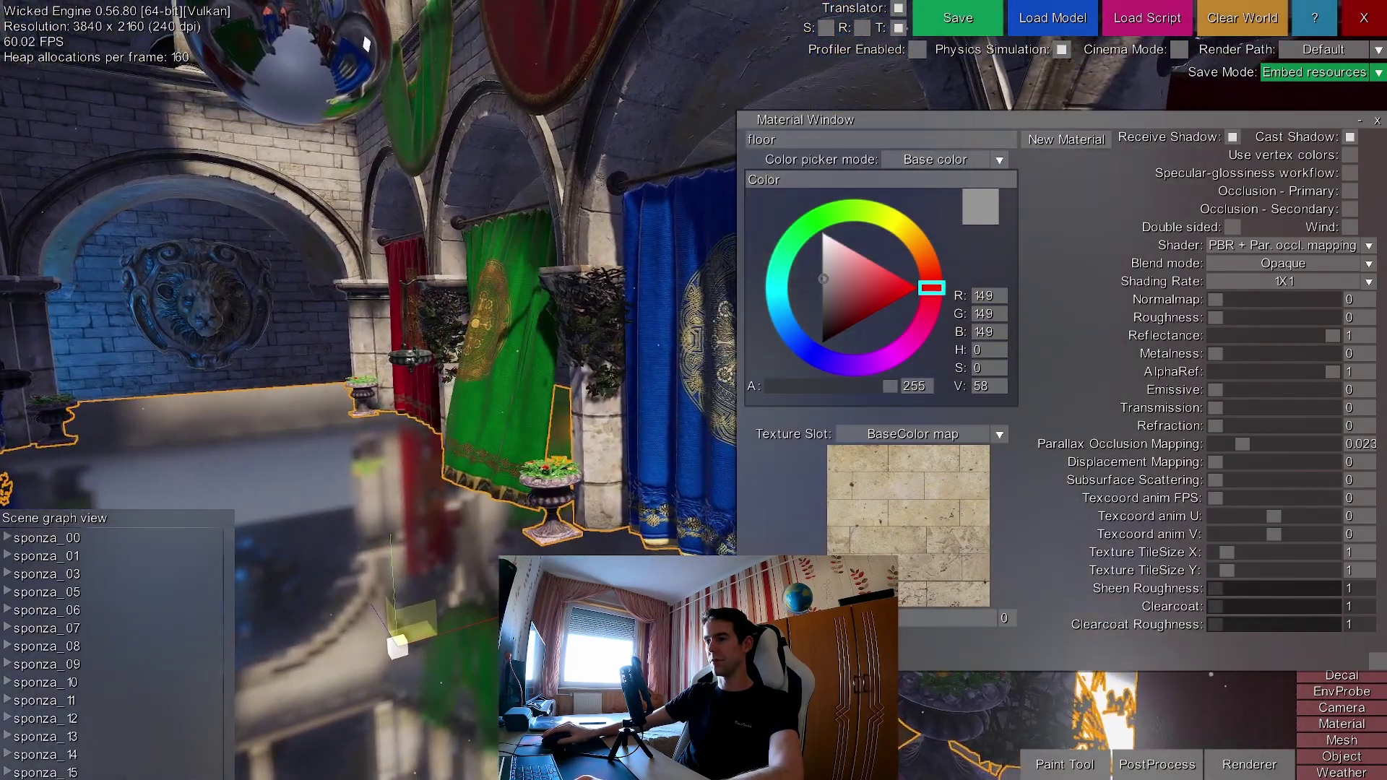
{"action": "middle_click_drag", "start_coordinate": [369, 310], "coordinate": [563, 325]}
{"action": "key", "text": "s"}
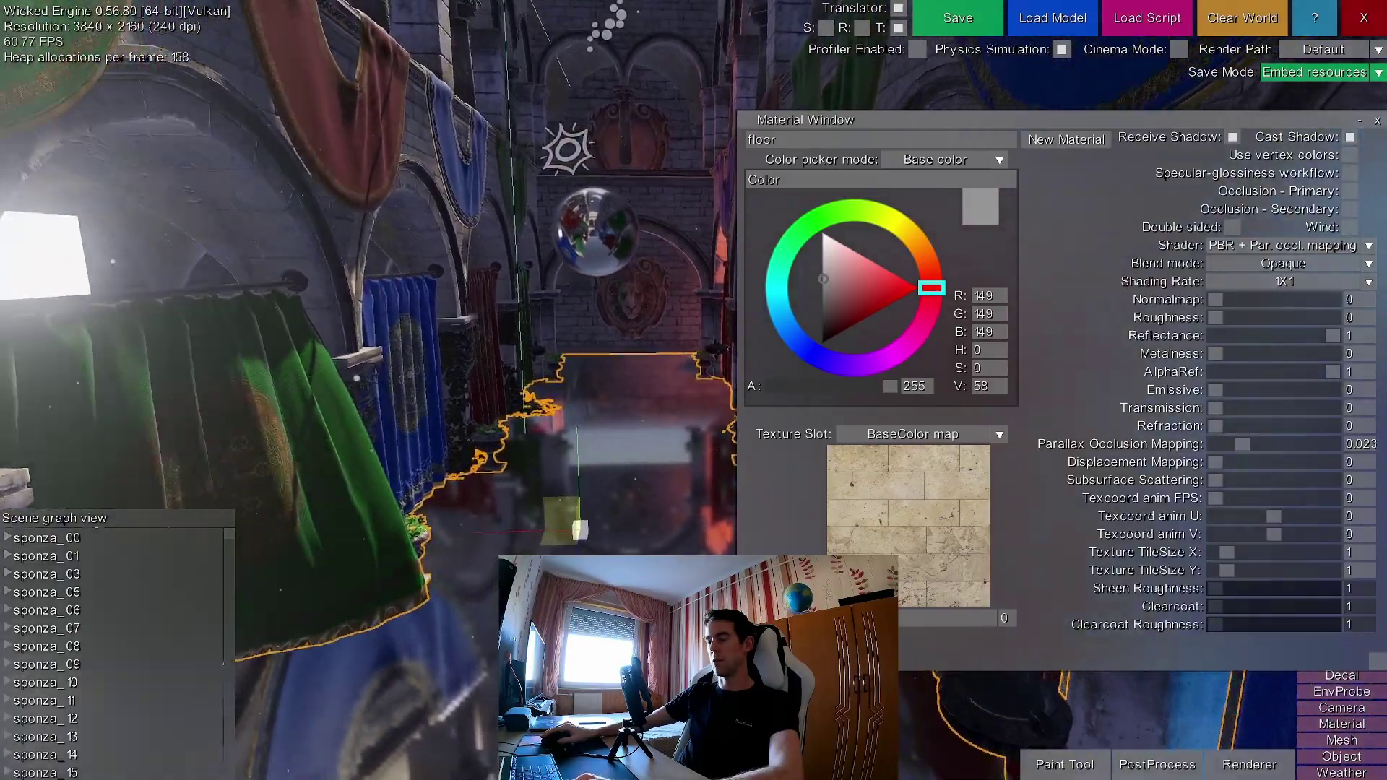
{"action": "key", "text": "w"}
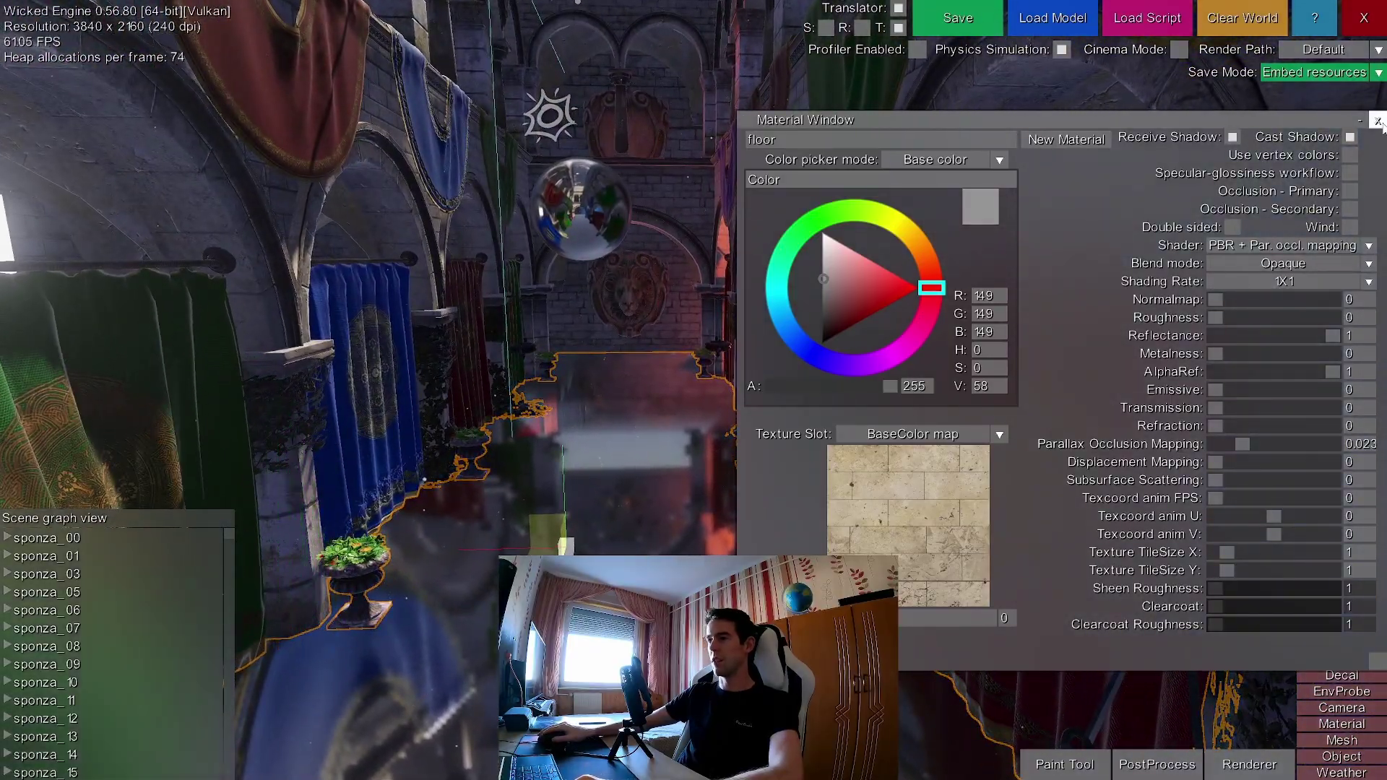
{"action": "left_click", "coordinate": [1376, 120]}
{"action": "key", "text": "w"}
{"action": "middle_click_drag", "start_coordinate": [1116, 286], "coordinate": [1092, 302]}
{"action": "key", "text": "s"}
{"action": "key", "text": "w"}
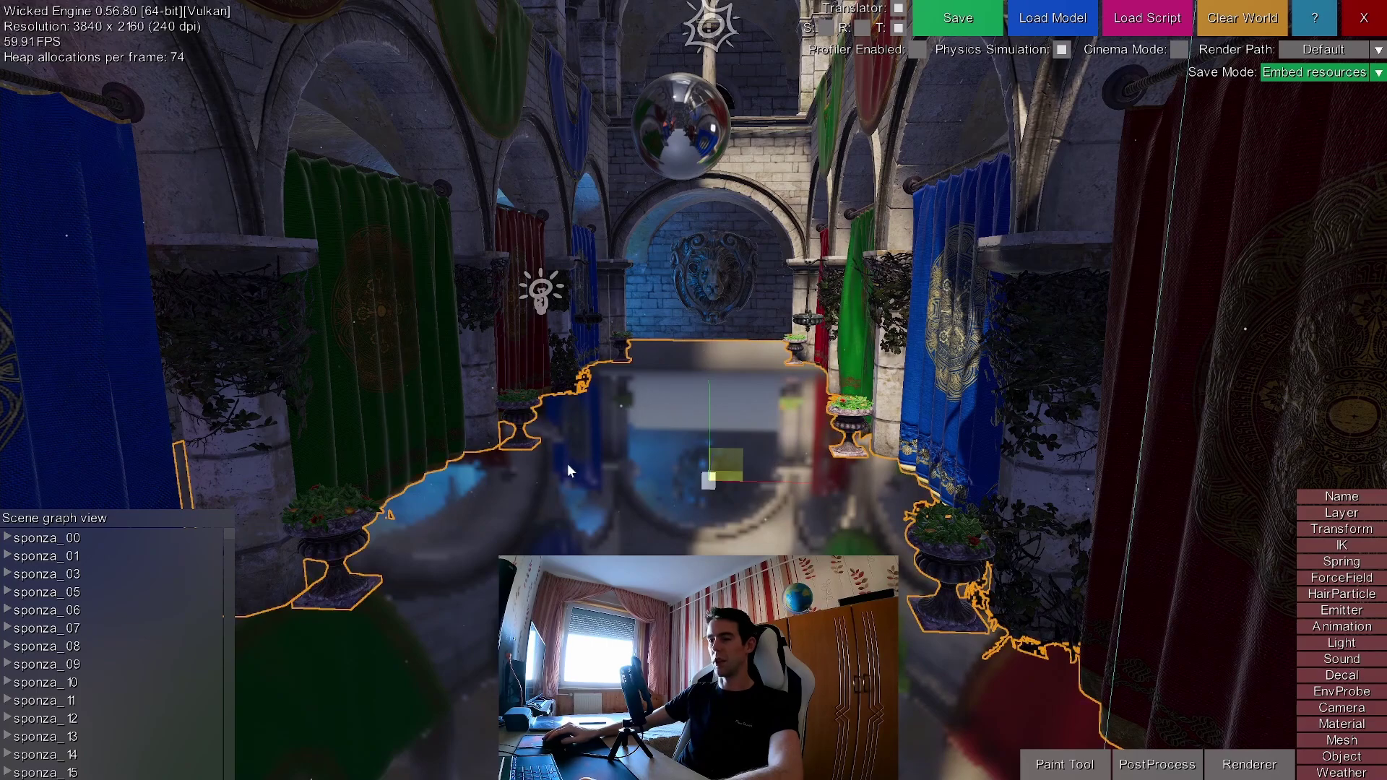
Set the floor material's shader to PBR + Planar reflections and collapse the material settings.
{"action": "left_click", "coordinate": [1336, 726]}
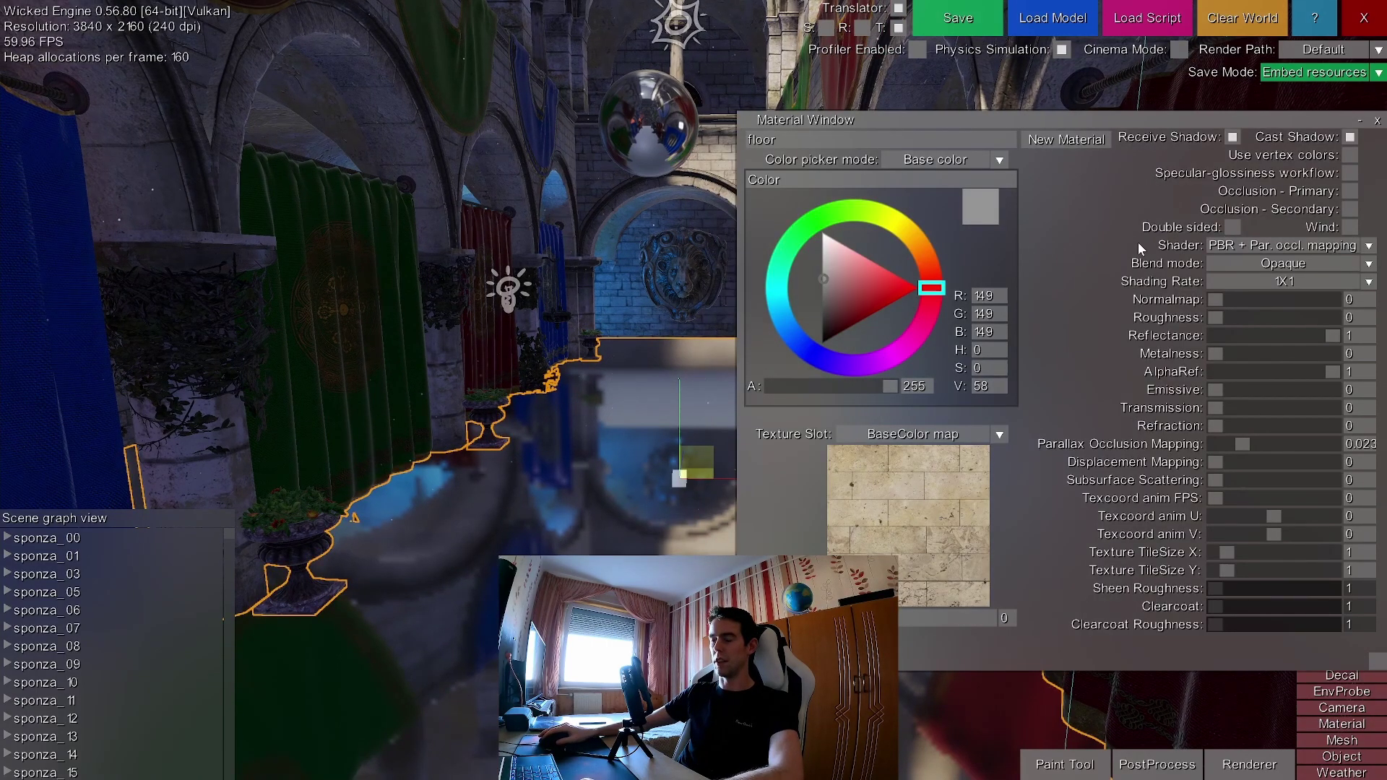
{"action": "left_click", "coordinate": [1251, 247]}
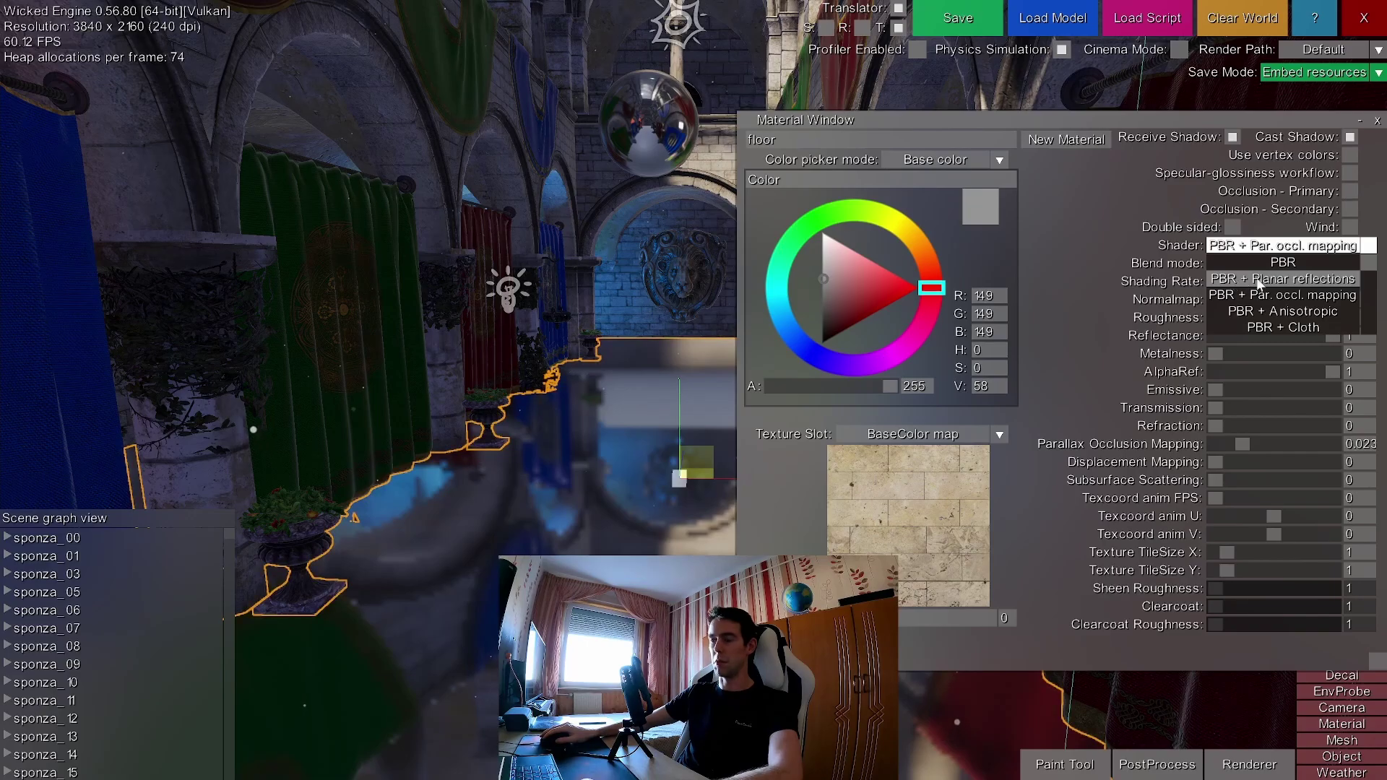
{"action": "left_click", "coordinate": [1293, 279]}
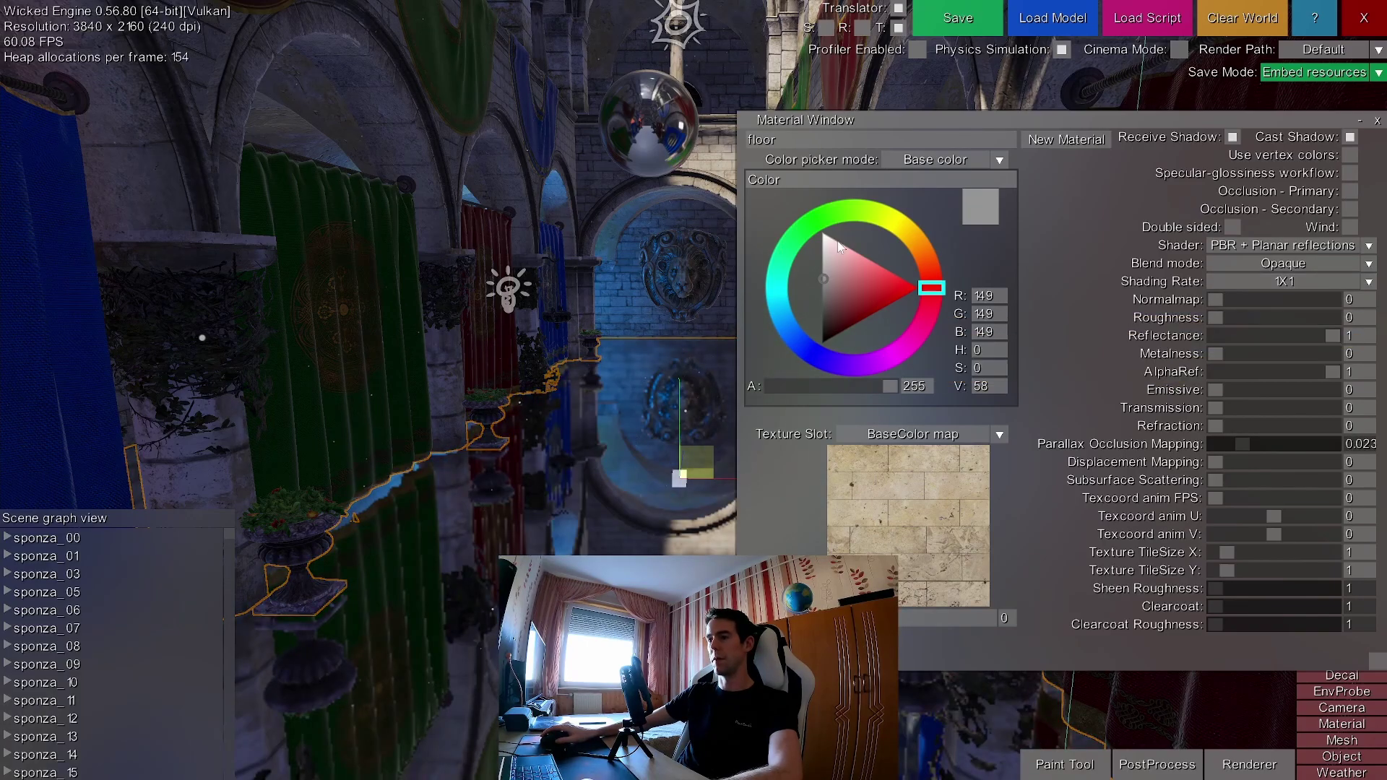
{"action": "left_click", "coordinate": [1356, 124]}
Examine the floor's planar reflections of the curtains, planters and arches from the red-lit end of the courtyard.
{"action": "key", "text": "w"}
{"action": "middle_click_drag", "start_coordinate": [1018, 397], "coordinate": [1358, 390]}
{"action": "key", "text": "w"}
{"action": "key", "text": "d"}
{"action": "key", "text": "w"}
{"action": "right_click_drag", "start_coordinate": [729, 377], "coordinate": [643, 377]}
{"action": "key", "text": "d"}
{"action": "middle_click_drag", "start_coordinate": [997, 388], "coordinate": [787, 387]}
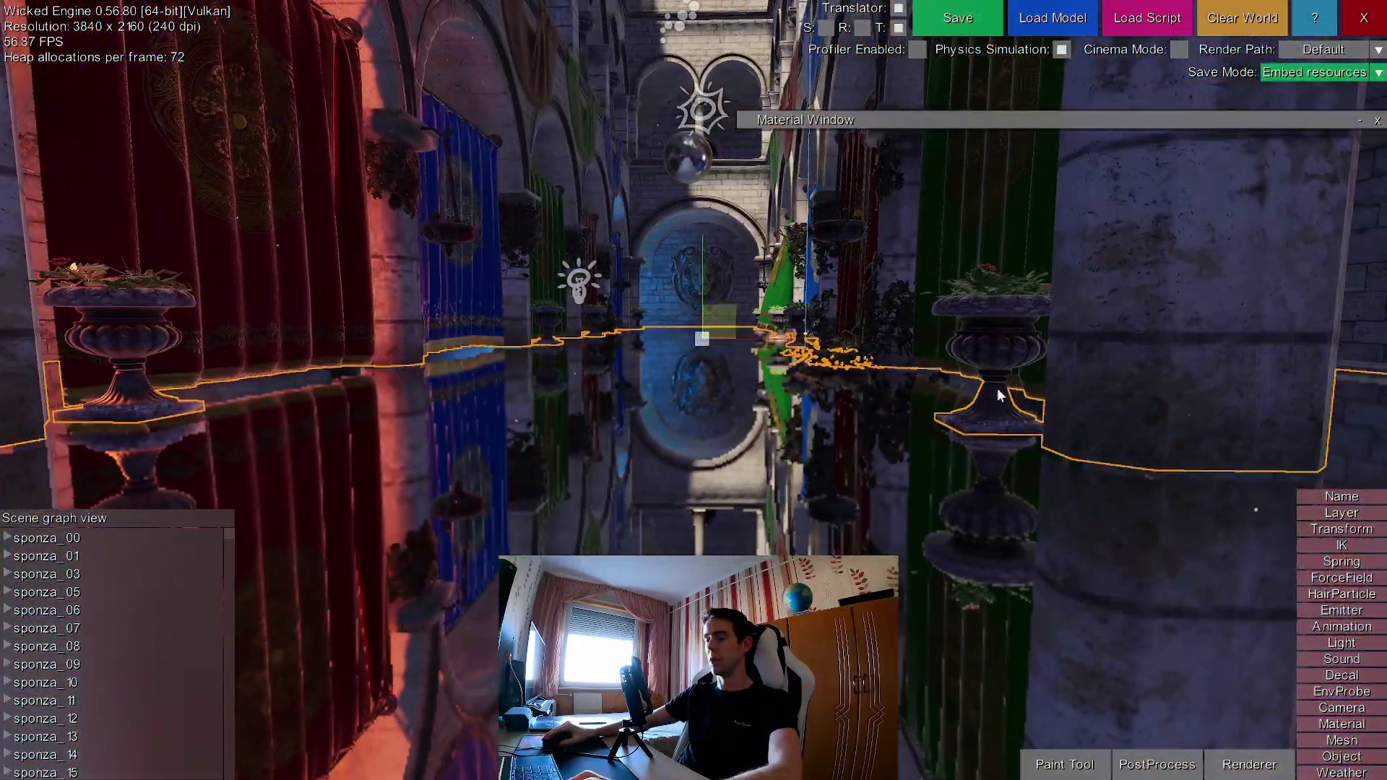
{"action": "middle_click_drag", "start_coordinate": [885, 105], "coordinate": [849, 57]}
{"action": "right_click_drag", "start_coordinate": [712, 377], "coordinate": [563, 162]}
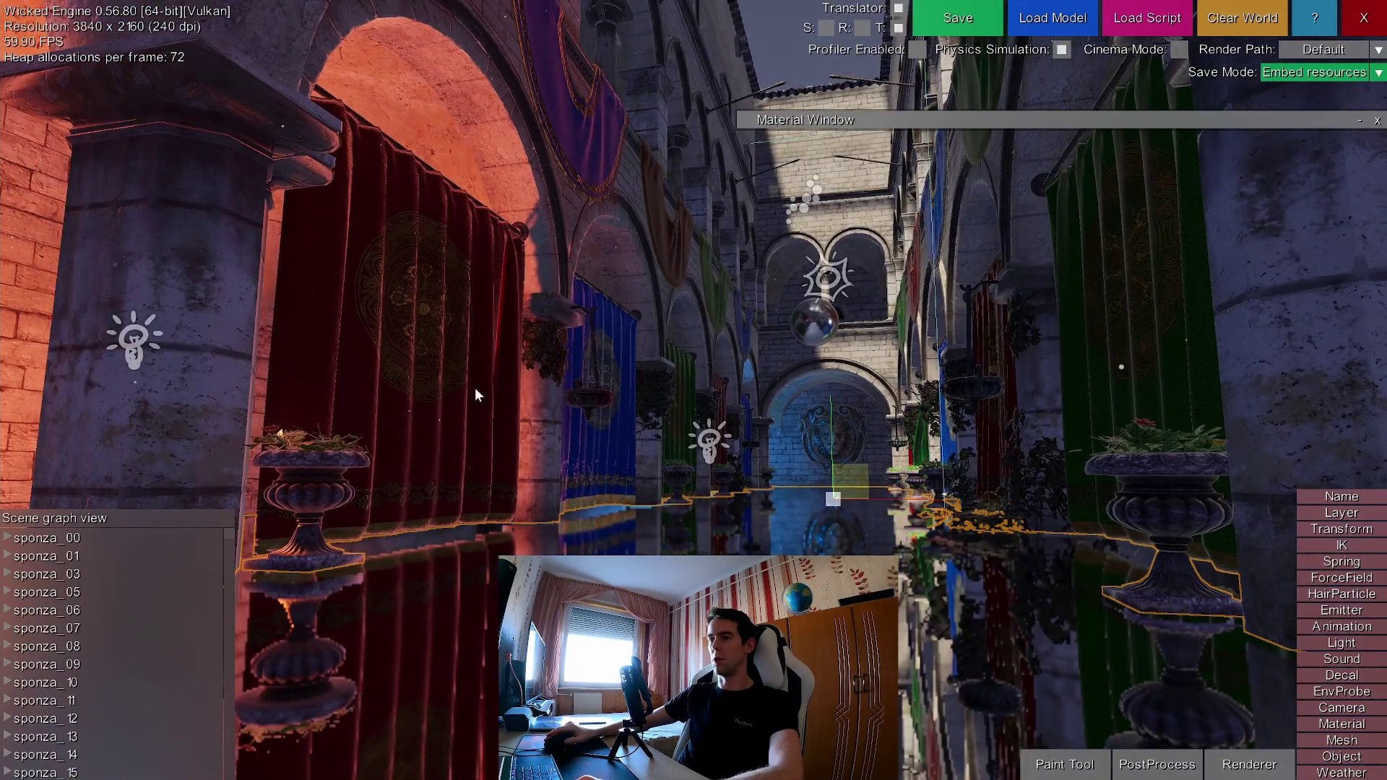
{"action": "right_click_drag", "start_coordinate": [812, 390], "coordinate": [912, 384]}
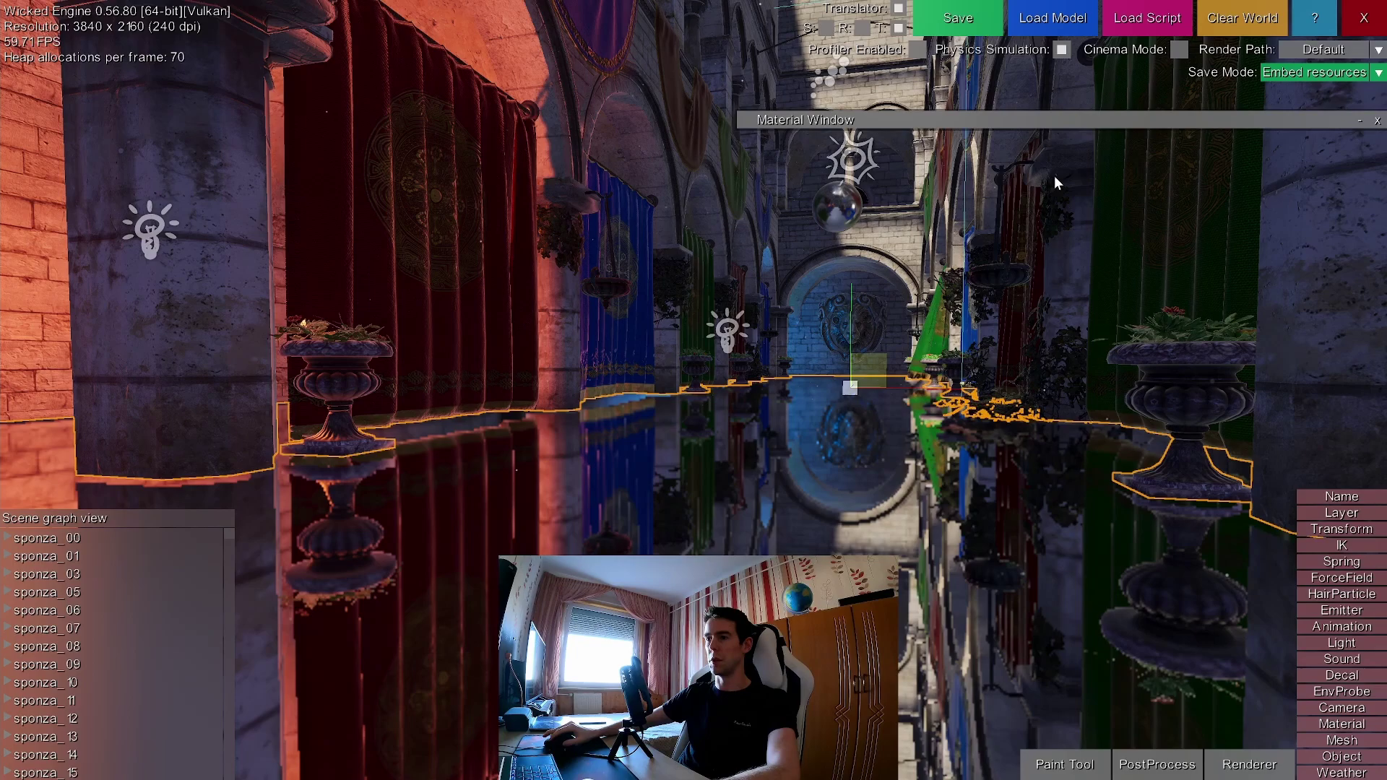
Raise the floor material's normal map strength to 0.394 and inspect the distorted reflections up close.
{"action": "left_click", "coordinate": [1363, 126]}
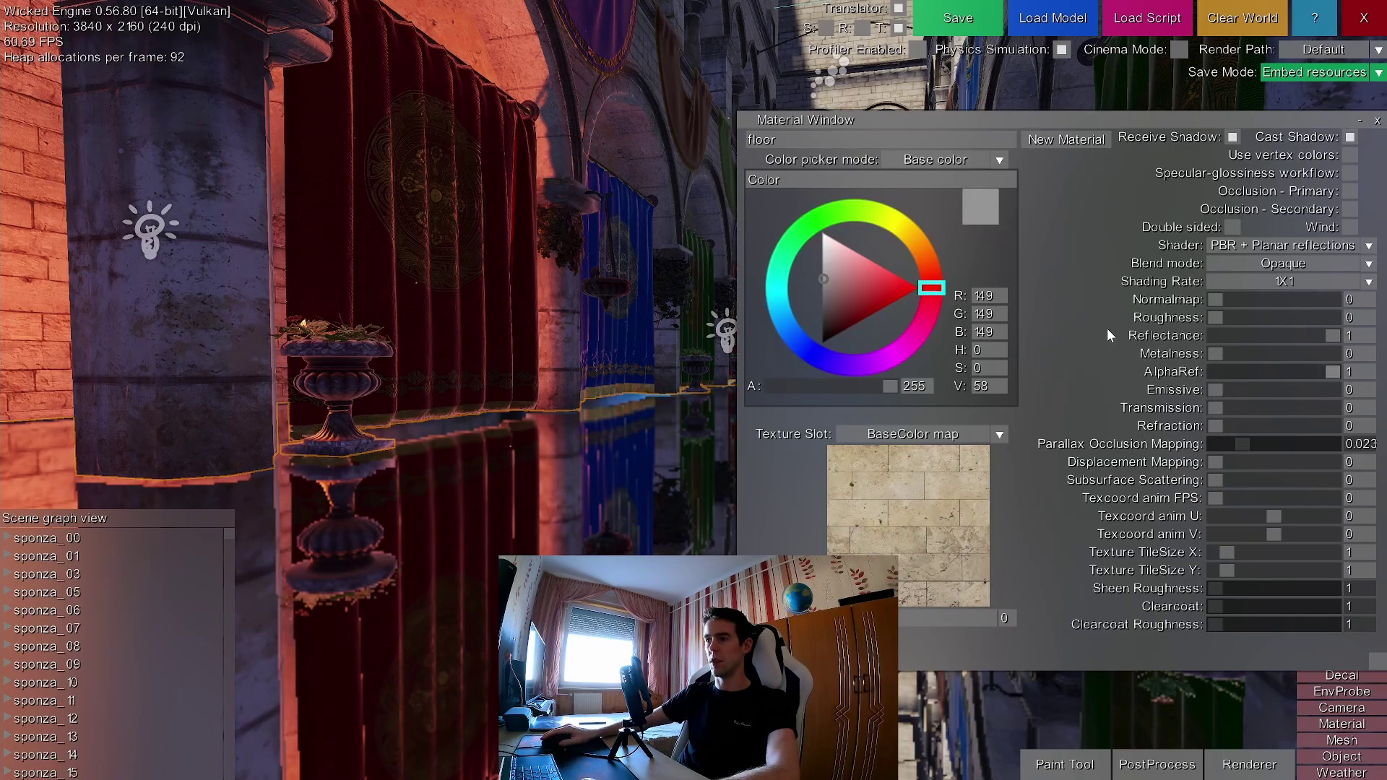
{"action": "middle_click_drag", "start_coordinate": [1108, 330], "coordinate": [1185, 345]}
{"action": "left_click", "coordinate": [1218, 300]}
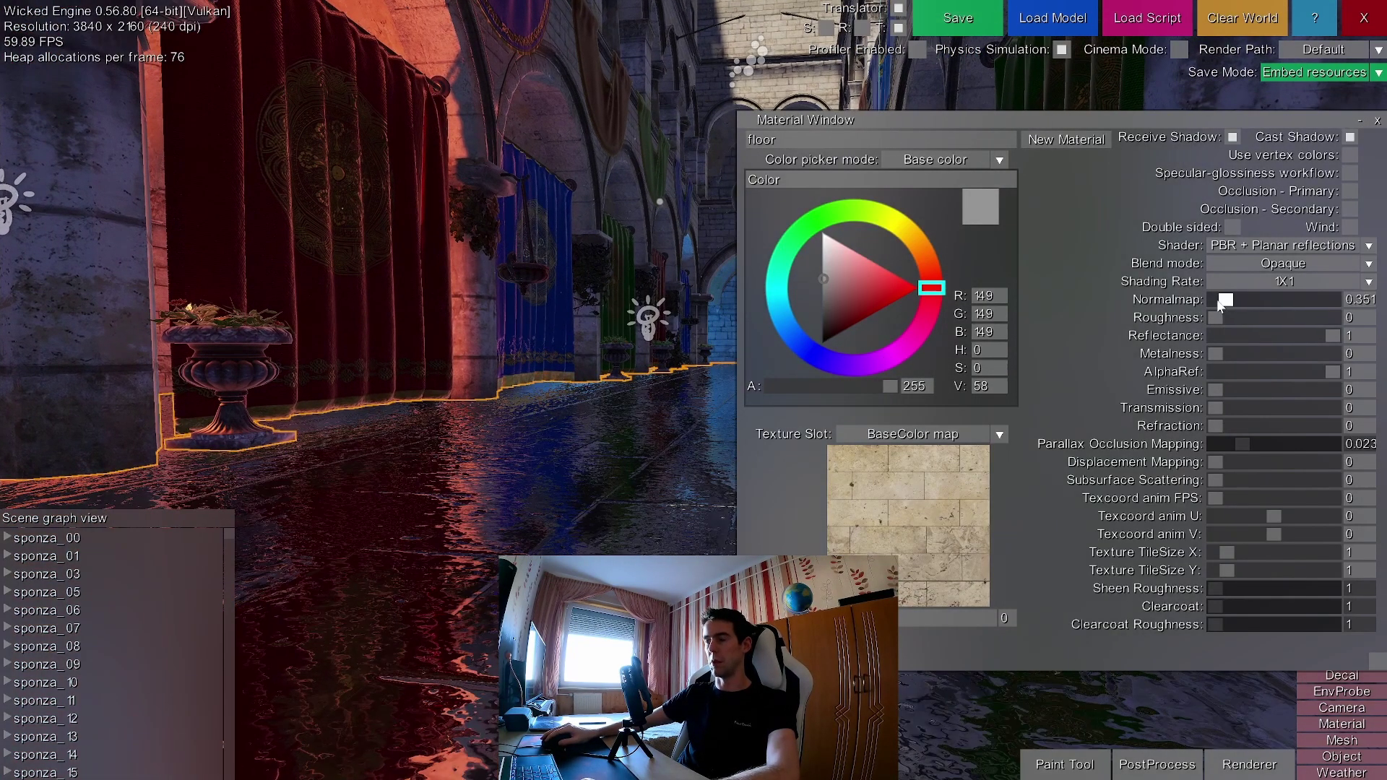
{"action": "left_click_drag", "start_coordinate": [1209, 300], "coordinate": [1223, 302]}
{"action": "middle_click_drag", "start_coordinate": [1223, 302], "coordinate": [1228, 368]}
{"action": "key", "text": "w"}
{"action": "right_click_drag", "start_coordinate": [1227, 302], "coordinate": [1227, 302]}
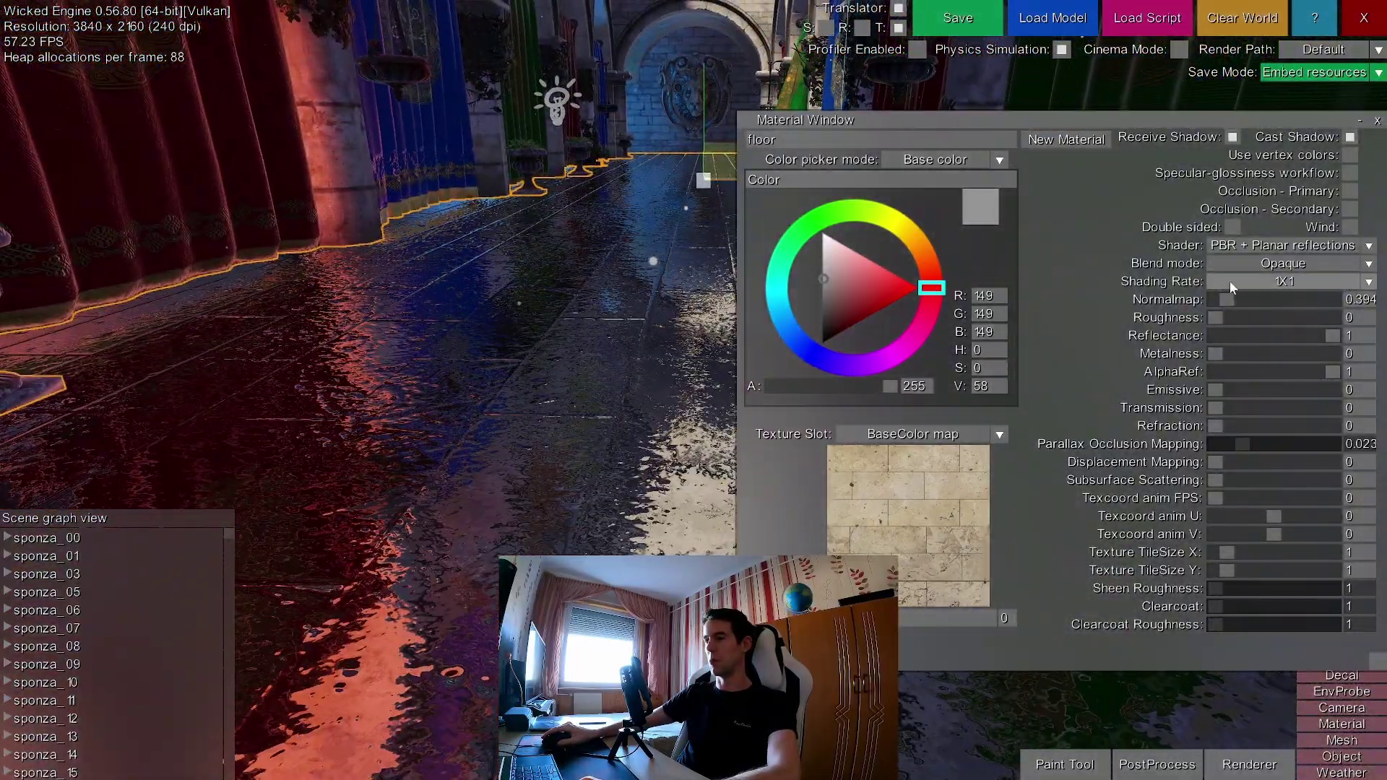
Reset the floor material's normal map strength to 0 and collapse the material settings.
{"action": "left_click_drag", "start_coordinate": [1228, 302], "coordinate": [1190, 298]}
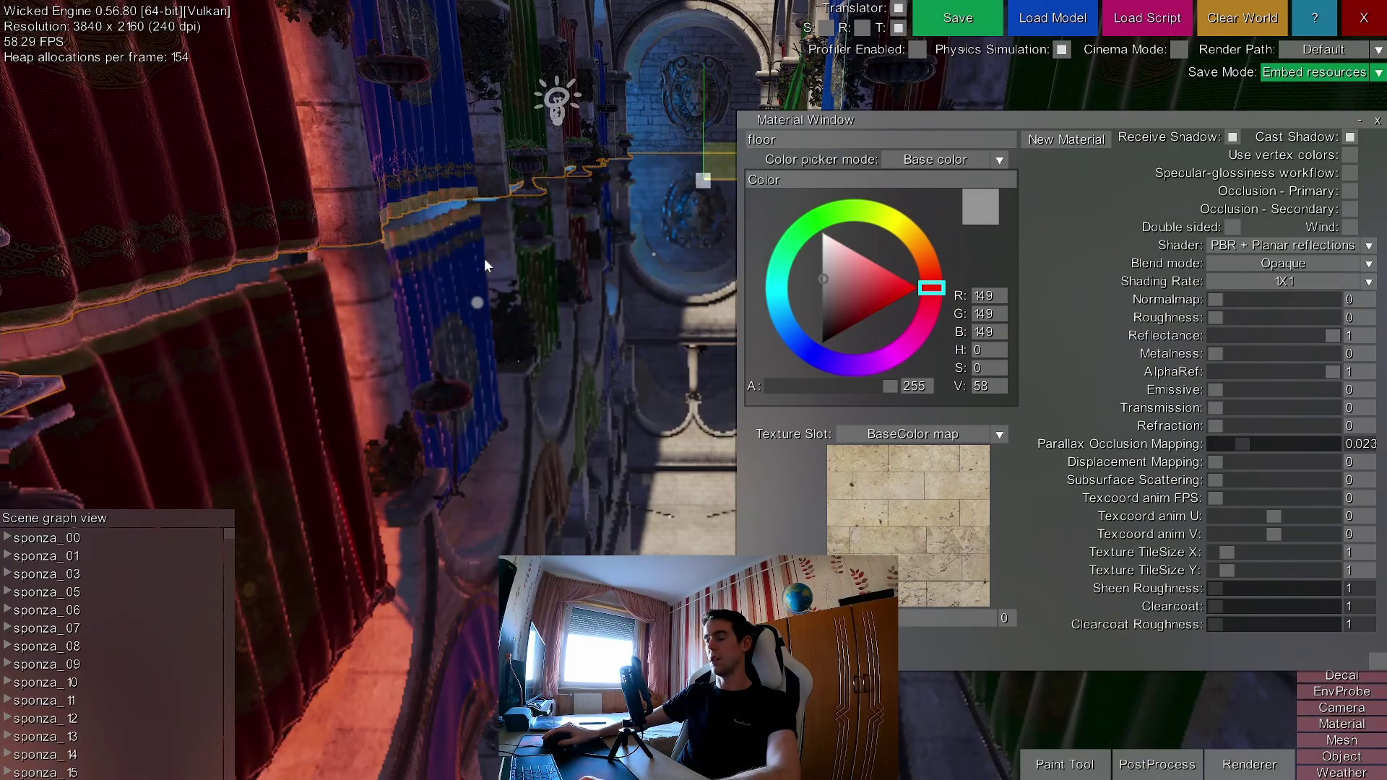
{"action": "key", "text": "w"}
{"action": "middle_click_drag", "start_coordinate": [1190, 298], "coordinate": [1259, 202]}
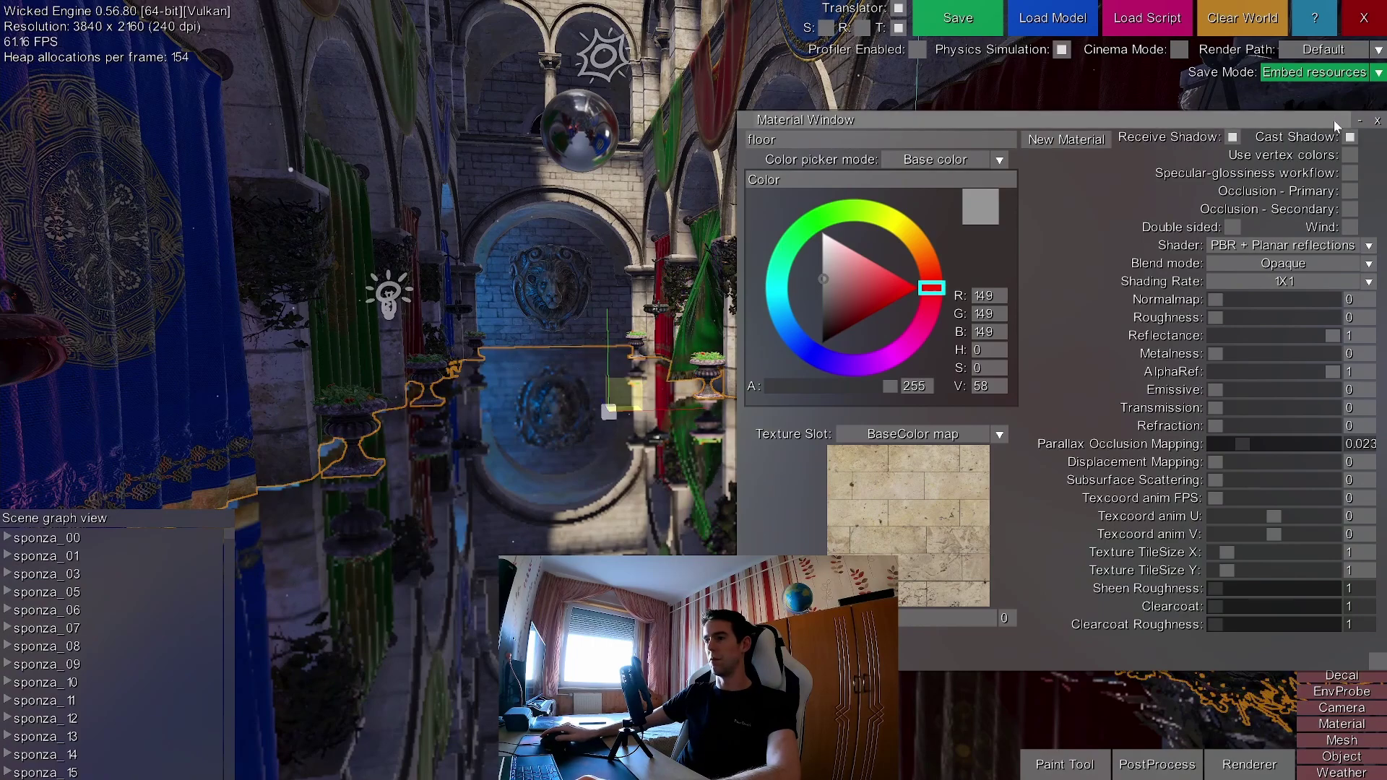
{"action": "left_click", "coordinate": [1359, 120]}
Examine the mirror-like planar reflections along the courtyard toward the blue-lit lion relief from several angles.
{"action": "middle_click_drag", "start_coordinate": [1360, 121], "coordinate": [1373, 159]}
{"action": "key", "text": "w"}
{"action": "middle_click_drag", "start_coordinate": [718, 288], "coordinate": [662, 282]}
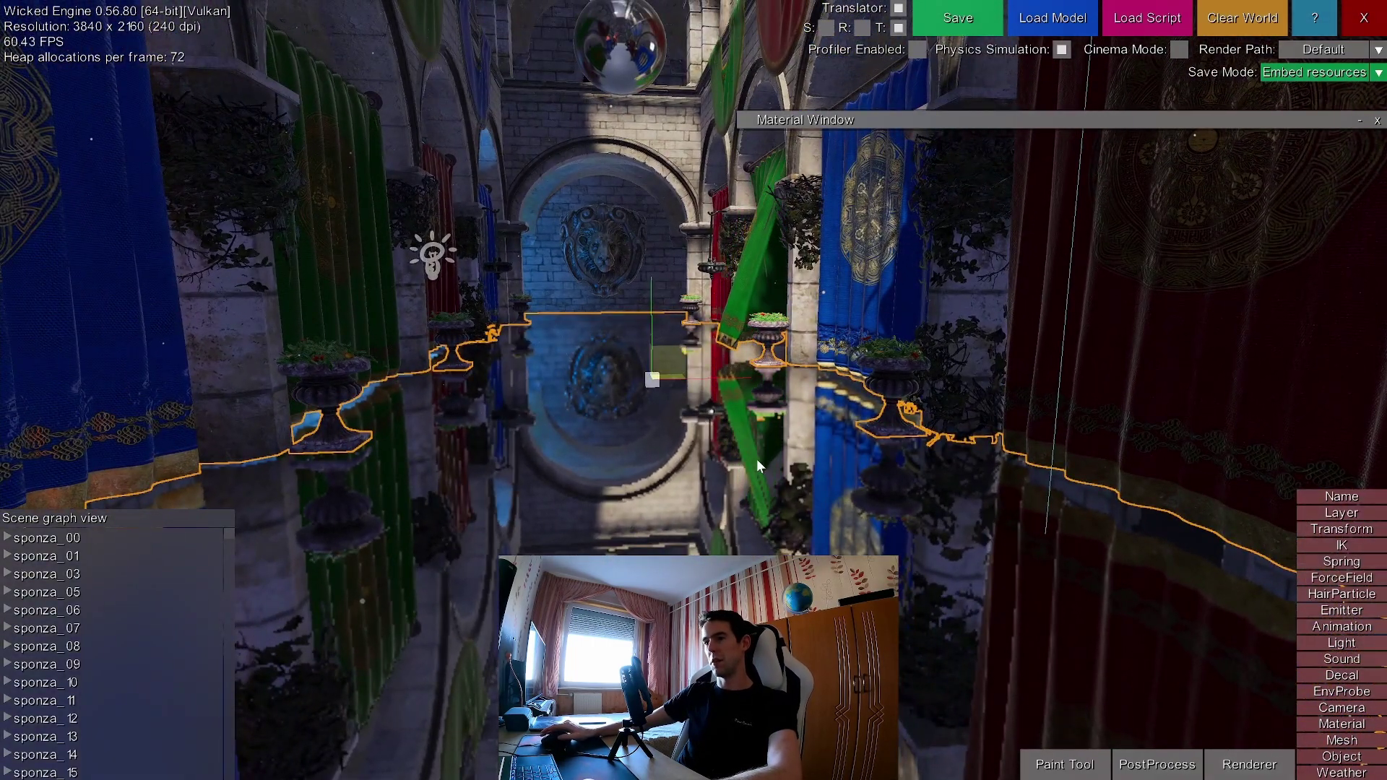
{"action": "right_click_drag", "start_coordinate": [919, 471], "coordinate": [919, 471]}
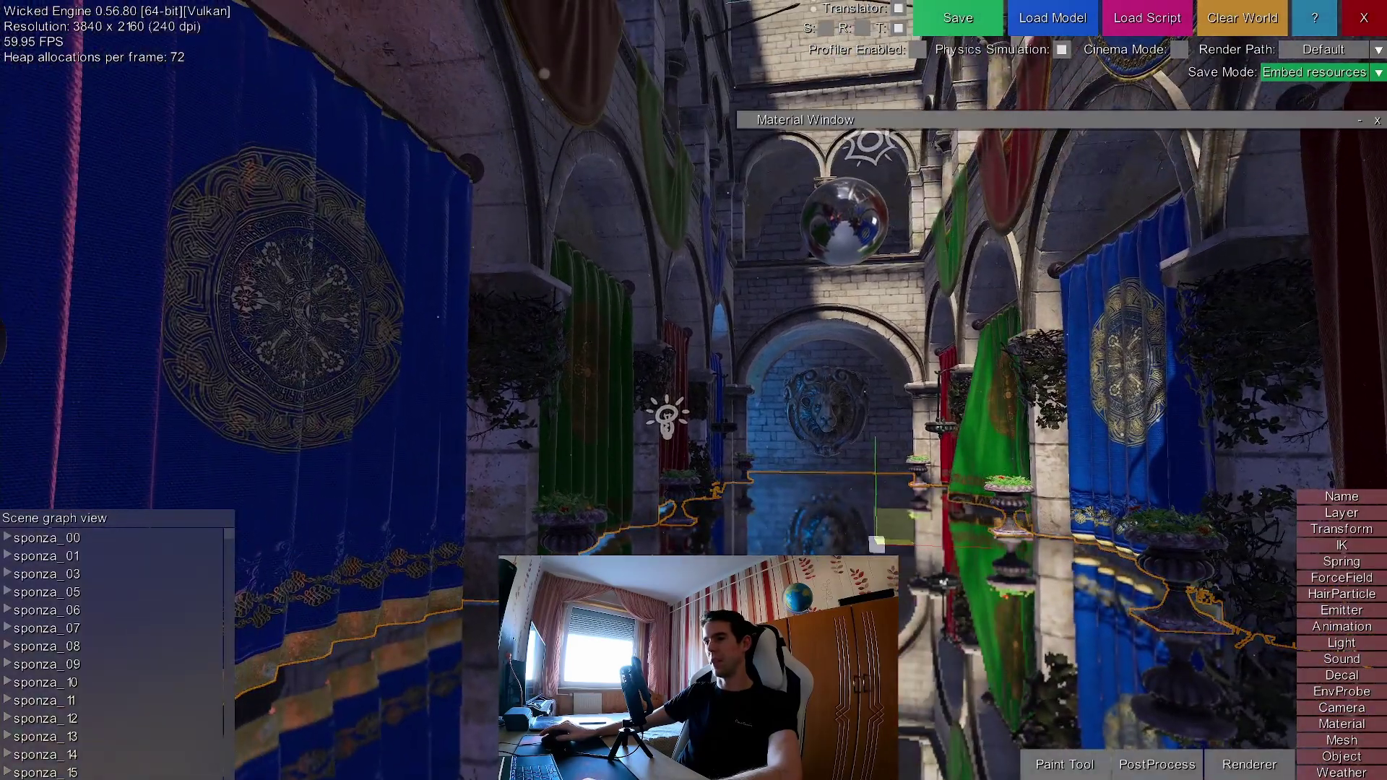
{"action": "key", "text": "s"}
{"action": "middle_click_drag", "start_coordinate": [693, 390], "coordinate": [863, 461]}
{"action": "middle_click_drag", "start_coordinate": [694, 390], "coordinate": [697, 488]}
{"action": "key", "text": "a"}
{"action": "key", "text": "d"}
{"action": "right_click_drag", "start_coordinate": [919, 471], "coordinate": [919, 471]}
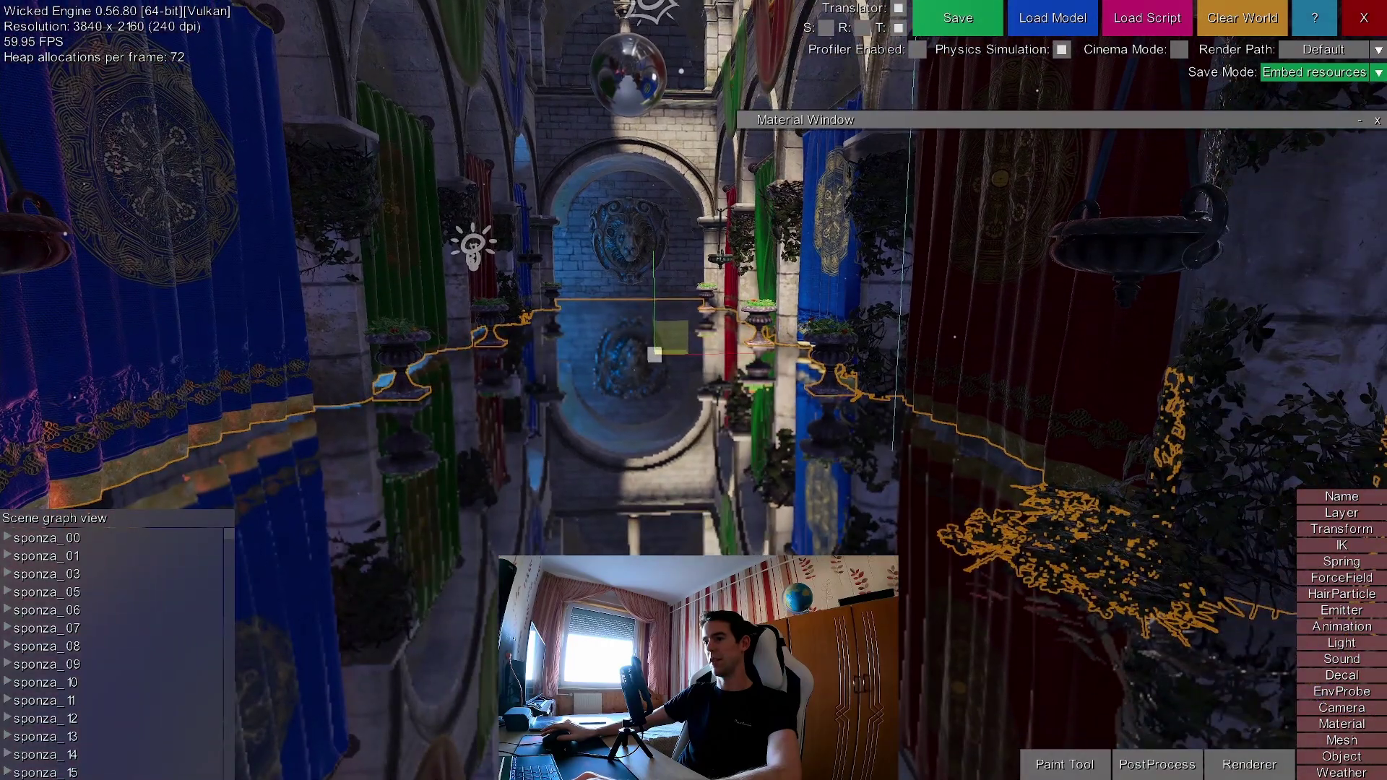
Compare the planar reflections on the gallery floor with those on the courtyard floor toward the red-lit lion relief.
{"action": "right_click_drag", "start_coordinate": [607, 270], "coordinate": [607, 271]}
{"action": "middle_click_drag", "start_coordinate": [682, 284], "coordinate": [681, 284]}
{"action": "key", "text": "a"}
{"action": "key", "text": "e"}
{"action": "key", "text": "q"}
{"action": "key", "text": "w"}
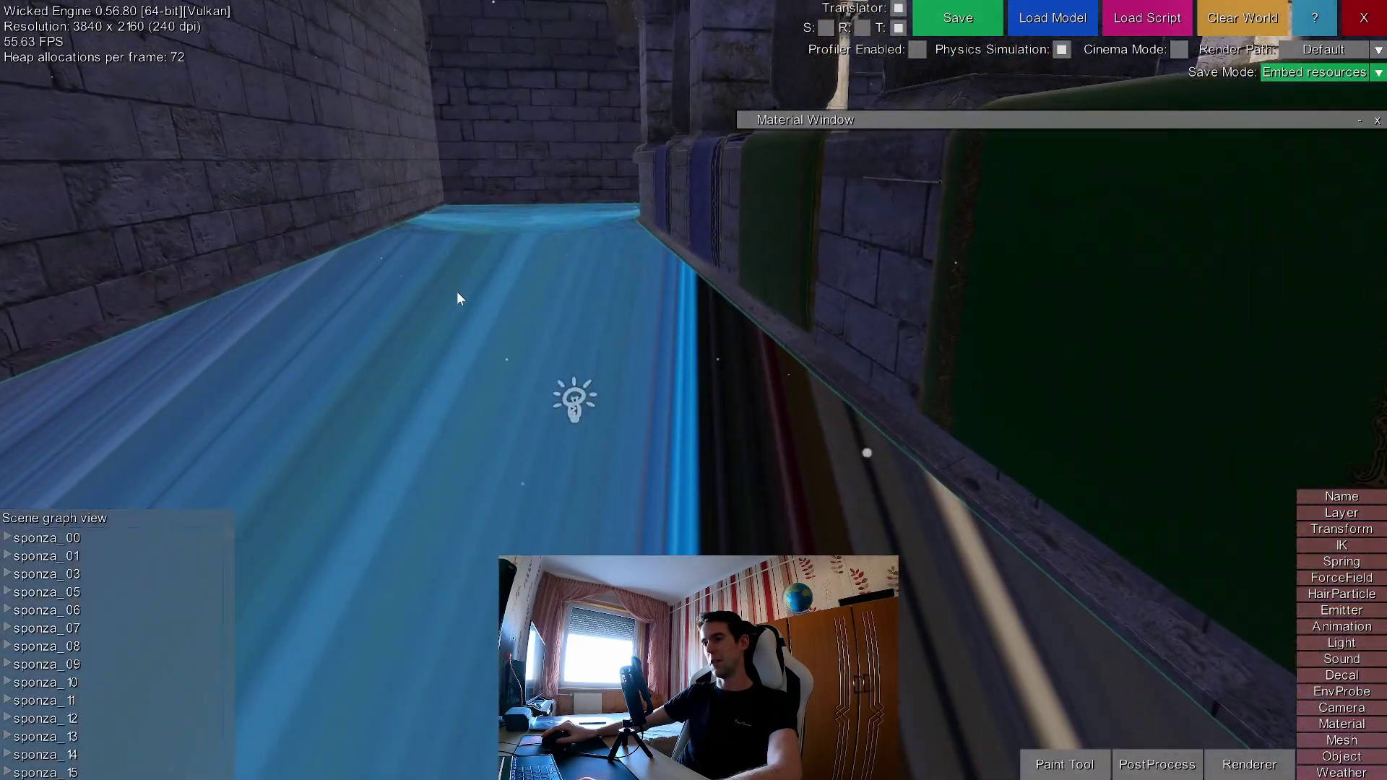
{"action": "right_click_drag", "start_coordinate": [481, 252], "coordinate": [480, 250]}
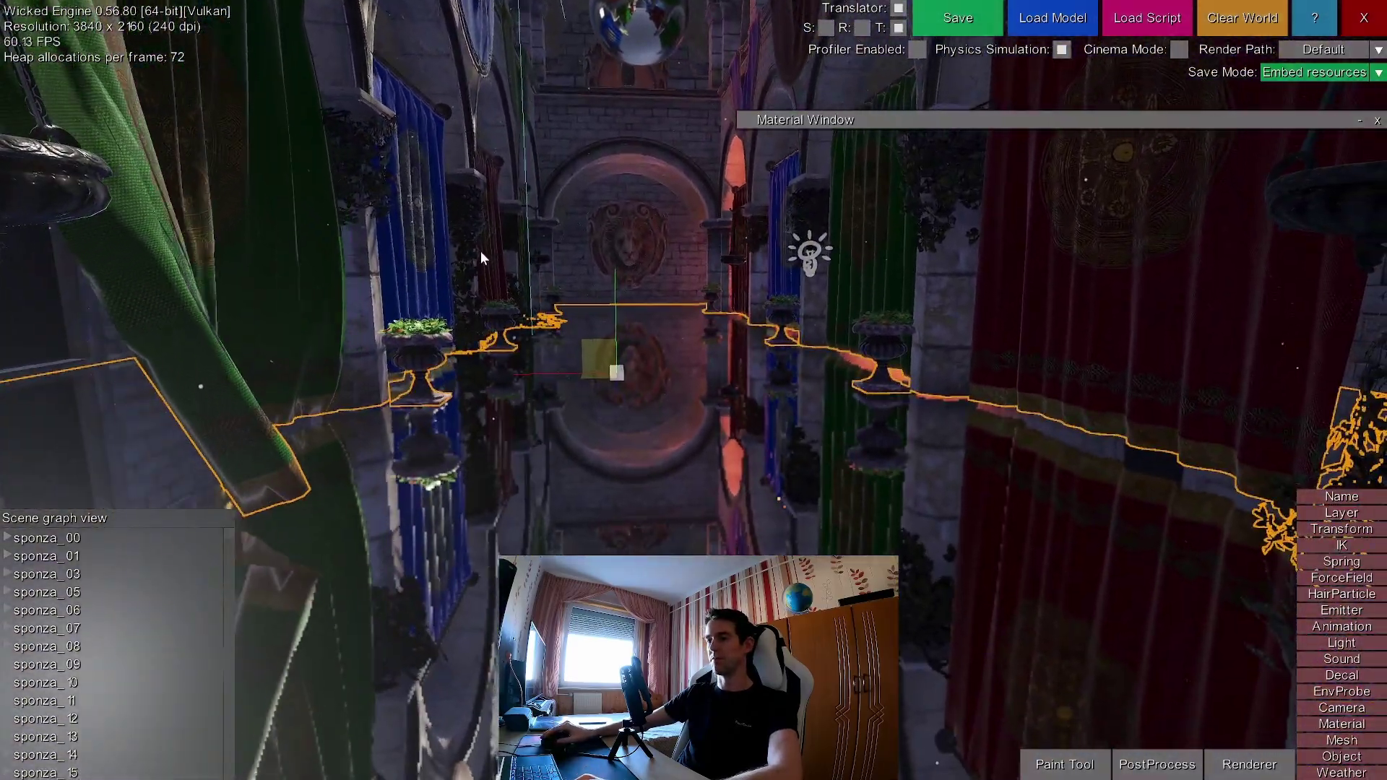
{"action": "right_click_drag", "start_coordinate": [600, 292], "coordinate": [836, 257]}
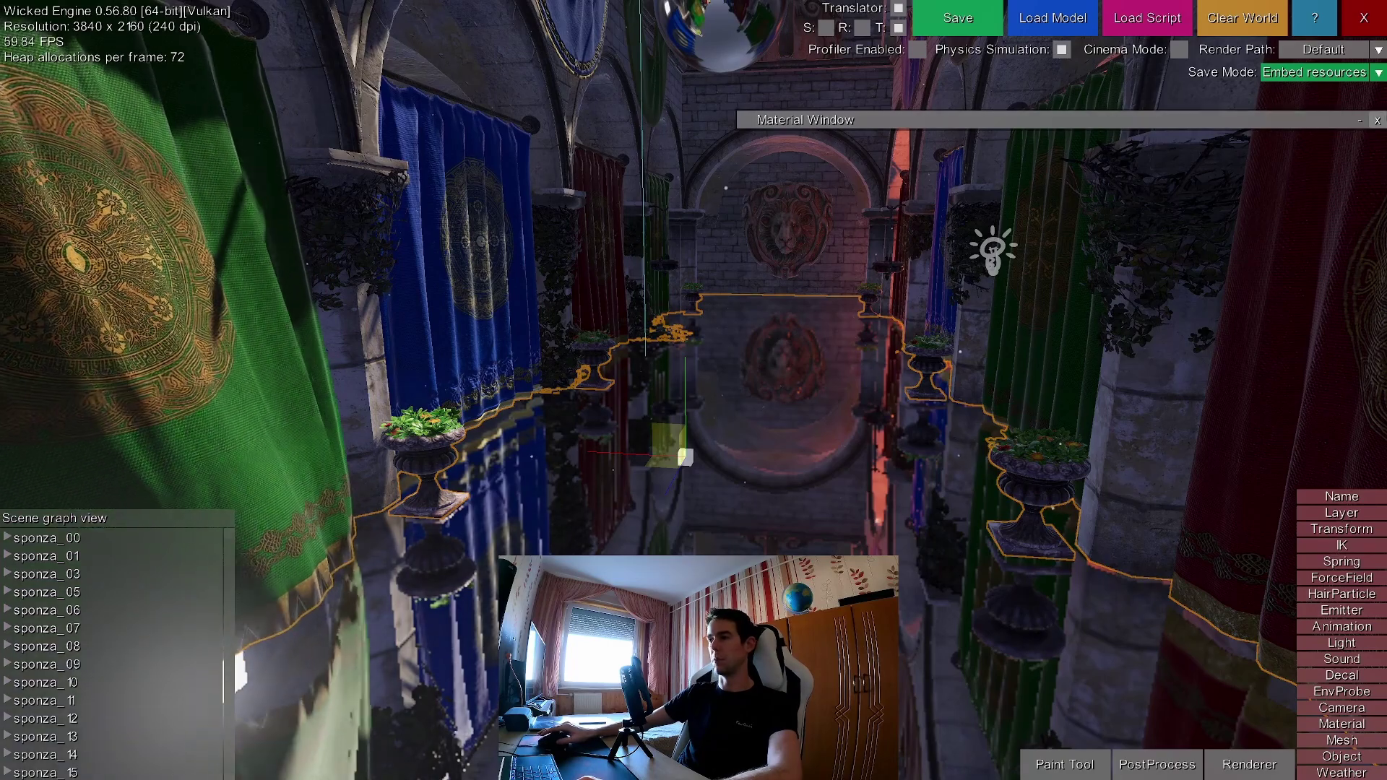
Set the floor material's shader to plain PBR and close the material settings.
{"action": "left_click", "coordinate": [1361, 122]}
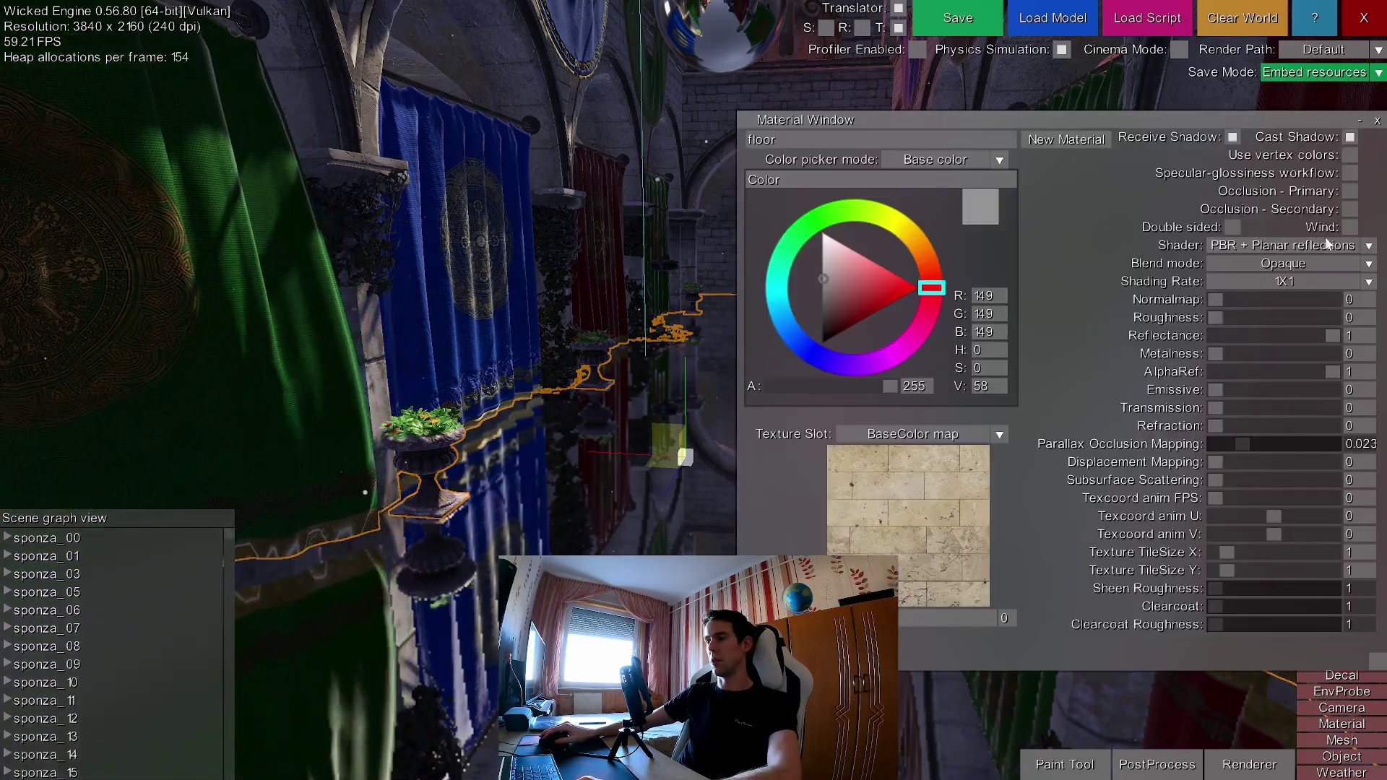
{"action": "left_click", "coordinate": [1326, 244]}
{"action": "left_click", "coordinate": [1293, 258]}
{"action": "left_click", "coordinate": [1376, 121]}
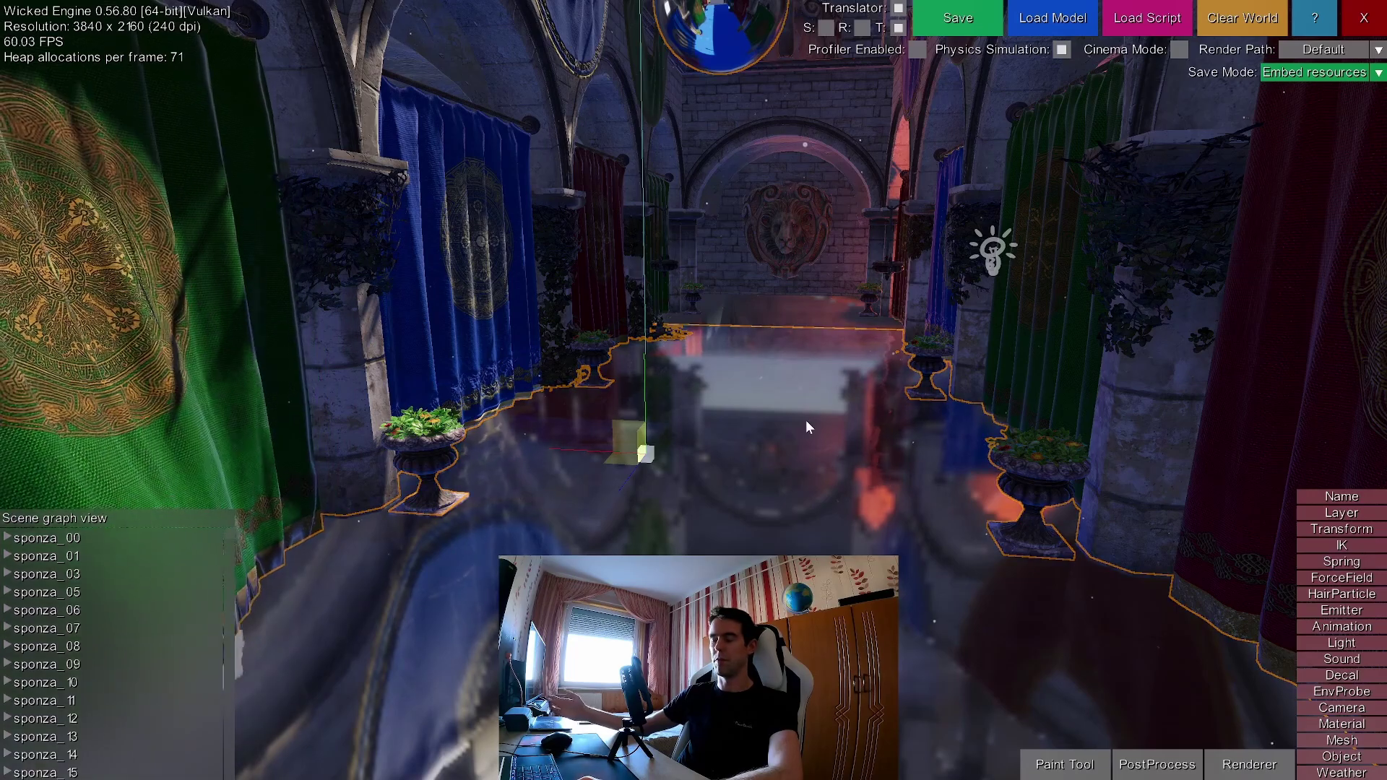
Raise the selected reflective plane above the courtyard floor and view it toward the blue-lit lion relief.
{"action": "key", "text": "s"}
{"action": "middle_click_drag", "start_coordinate": [913, 411], "coordinate": [911, 408]}
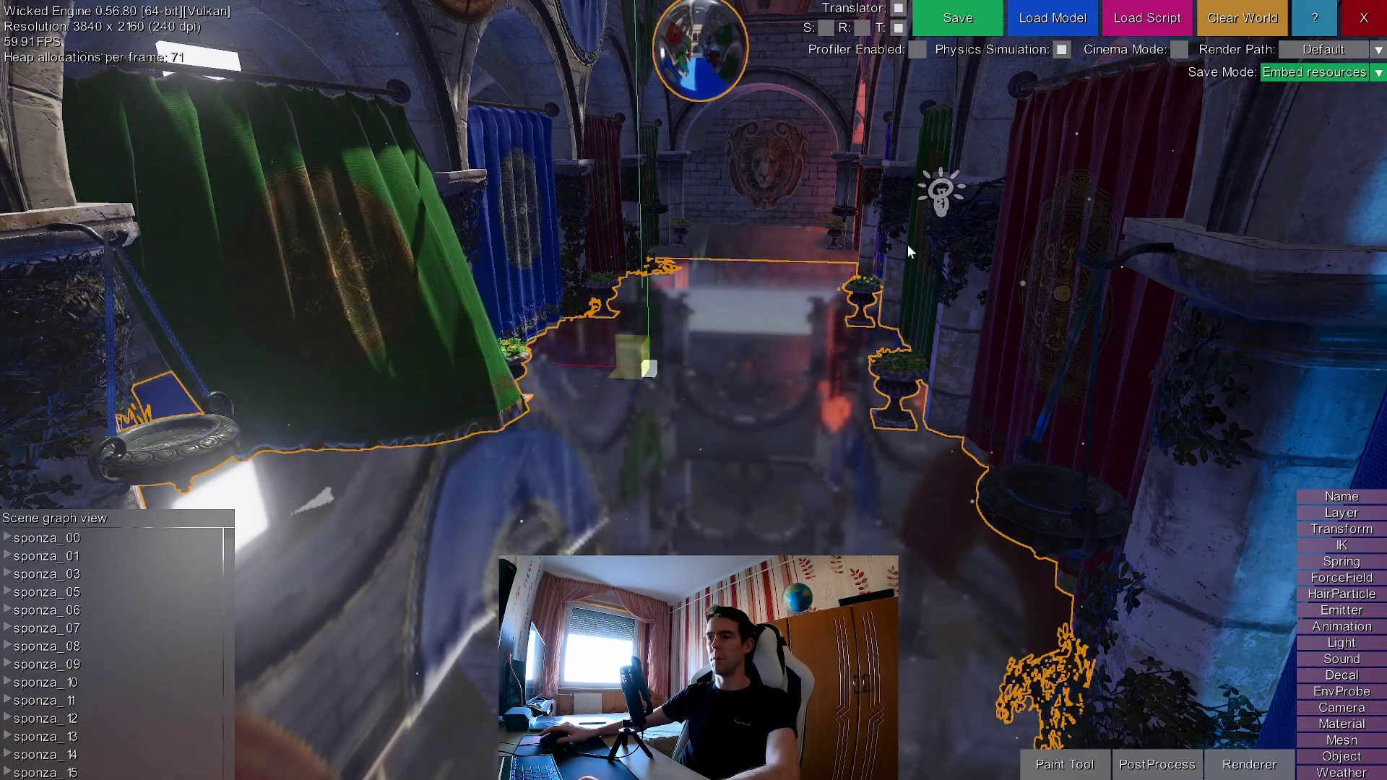
{"action": "right_click_drag", "start_coordinate": [891, 385], "coordinate": [896, 391]}
{"action": "key", "text": "s"}
{"action": "middle_click_drag", "start_coordinate": [860, 227], "coordinate": [860, 227]}
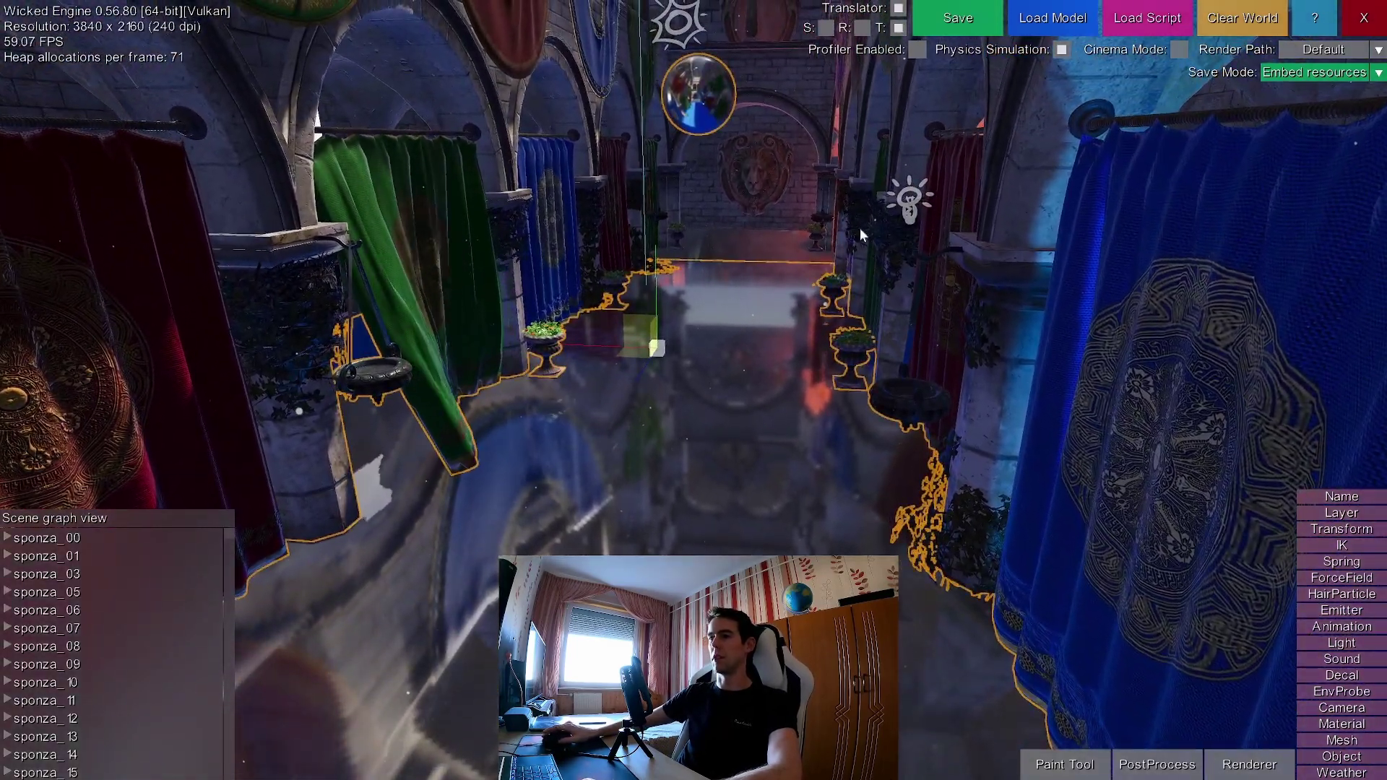
{"action": "right_click_drag", "start_coordinate": [744, 319], "coordinate": [751, 339]}
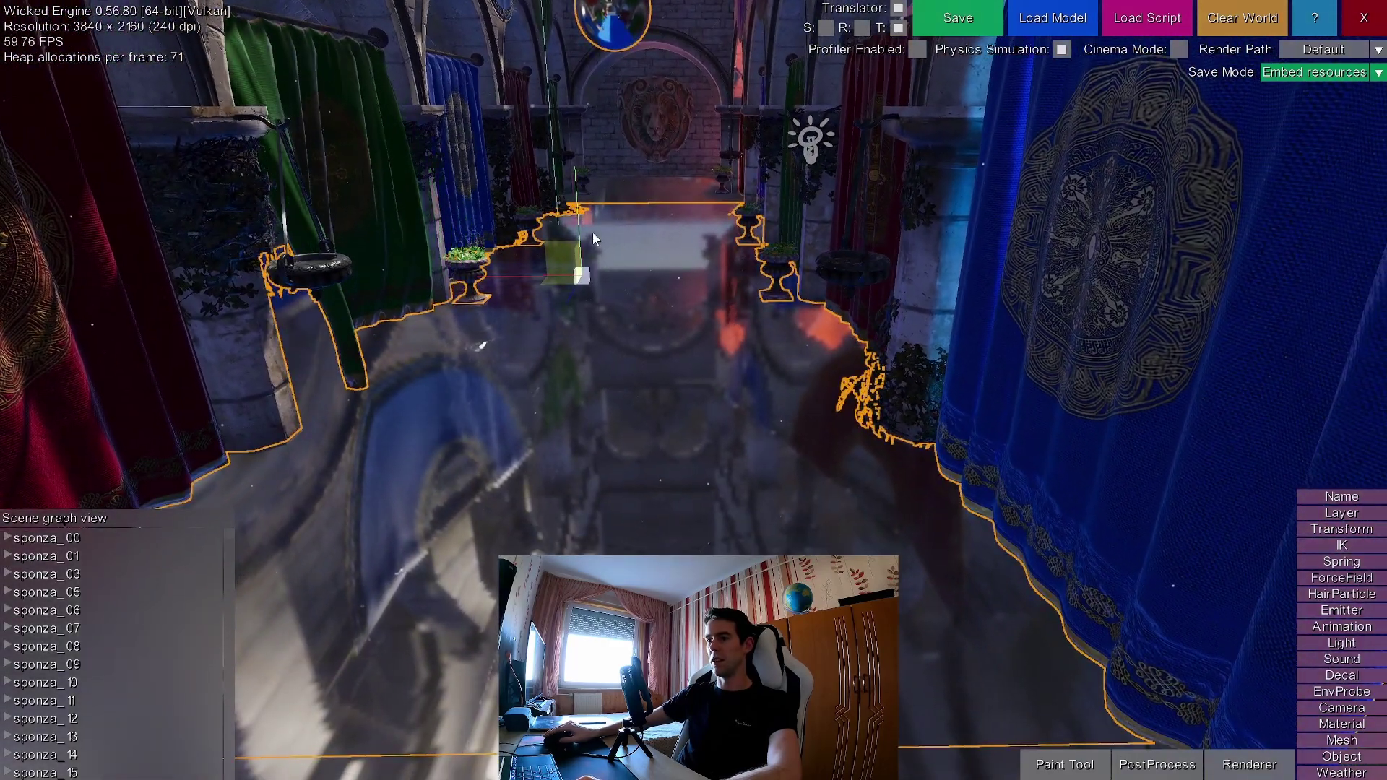
{"action": "left_click_drag", "start_coordinate": [578, 198], "coordinate": [593, 71]}
{"action": "key", "text": "e"}
{"action": "middle_click_drag", "start_coordinate": [713, 262], "coordinate": [968, 204]}
{"action": "key", "text": "w"}
{"action": "key", "text": "w"}
{"action": "right_click_drag", "start_coordinate": [722, 251], "coordinate": [747, 362]}
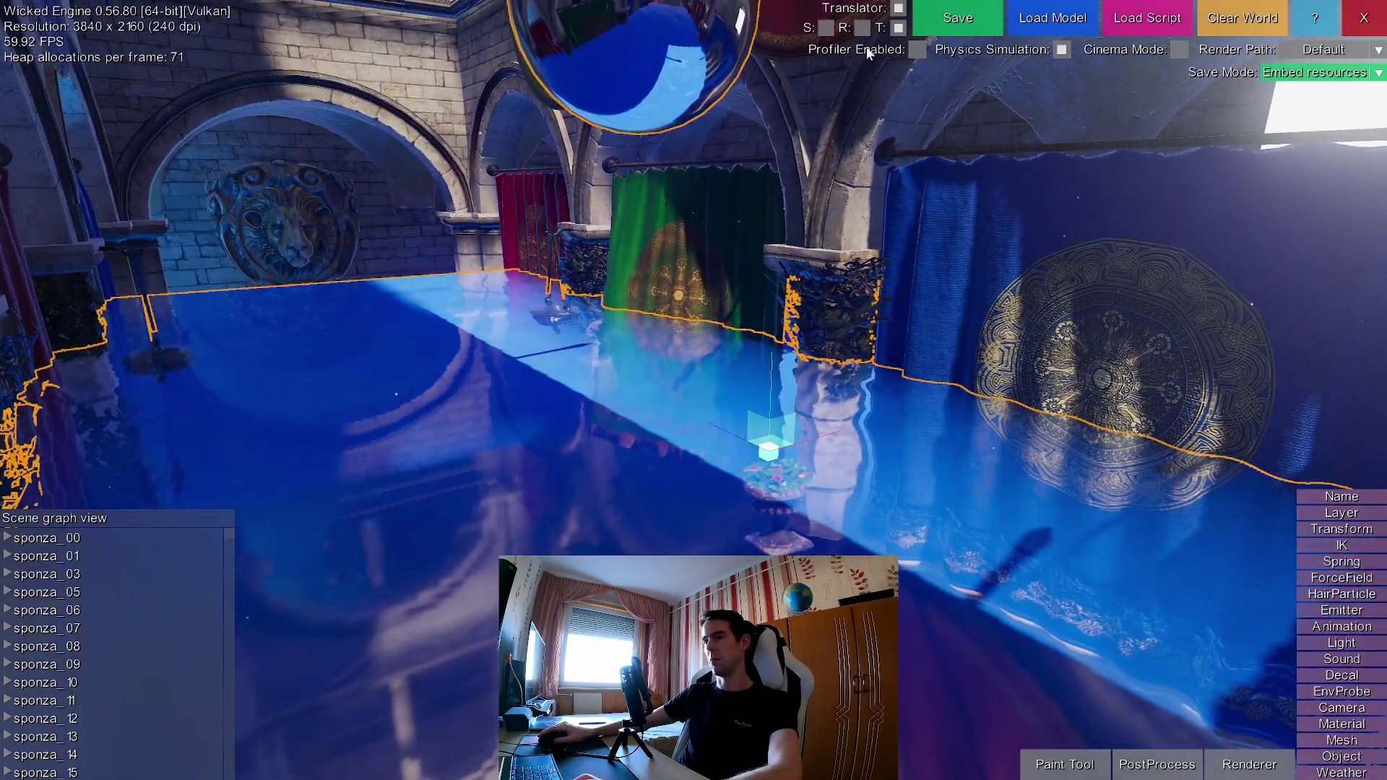
Enable the rotation gizmo and tilt the reflective plane so it cuts diagonally through the courtyard.
{"action": "left_click", "coordinate": [861, 27]}
{"action": "left_click_drag", "start_coordinate": [717, 427], "coordinate": [755, 455]}
{"action": "mouse_move", "coordinate": [403, 355]}
{"action": "middle_mouse_down"}
{"action": "mouse_move", "coordinate": [339, 355]}
{"action": "mouse_move", "coordinate": [423, 355]}
{"action": "middle_mouse_up"}
{"action": "key", "text": "s"}
{"action": "middle_click_drag", "start_coordinate": [686, 340], "coordinate": [670, 340]}
{"action": "key", "text": "a"}
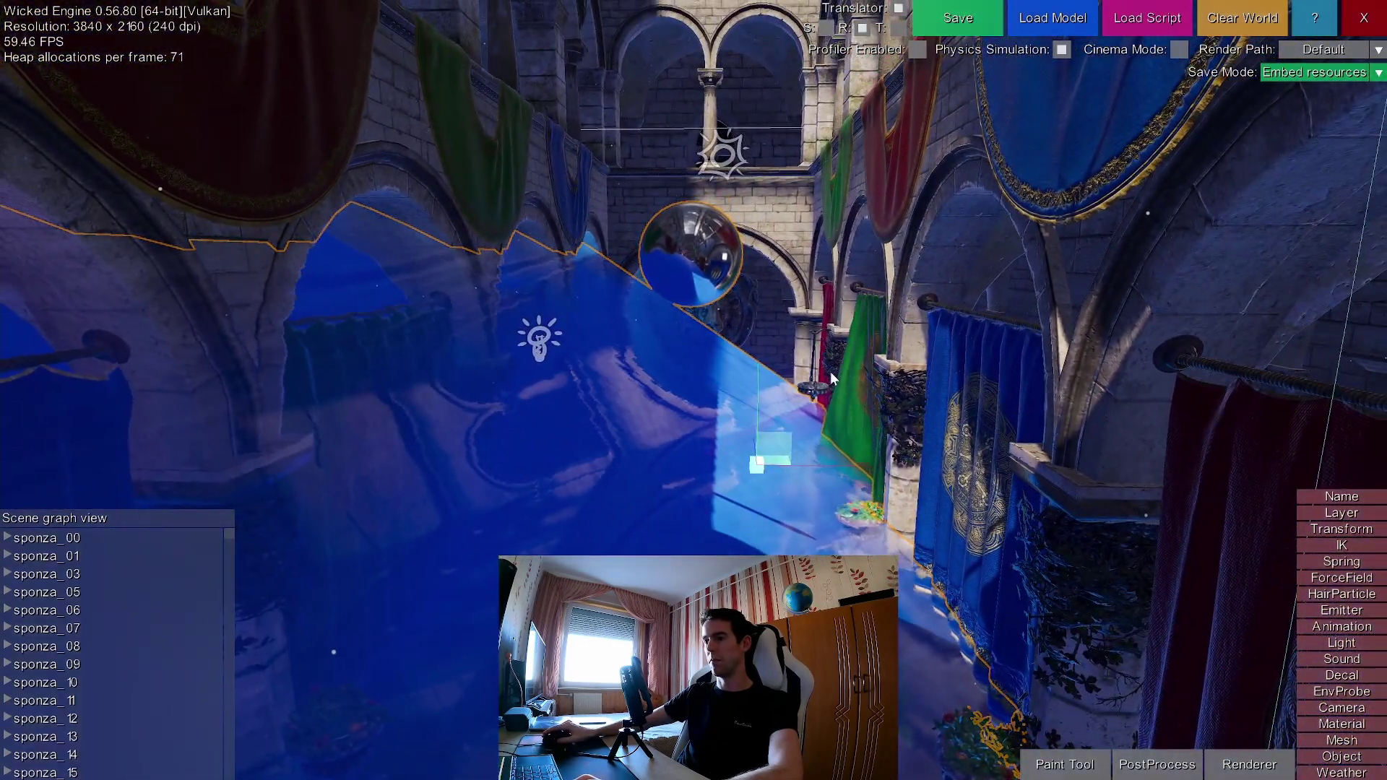
Inspect the tilted reflective plane from the curtain side and delete it.
{"action": "right_click_drag", "start_coordinate": [882, 176], "coordinate": [769, 382]}
{"action": "key", "text": "w"}
{"action": "middle_click_drag", "start_coordinate": [769, 383], "coordinate": [821, 385]}
{"action": "key", "text": "s"}
{"action": "key", "text": "s"}
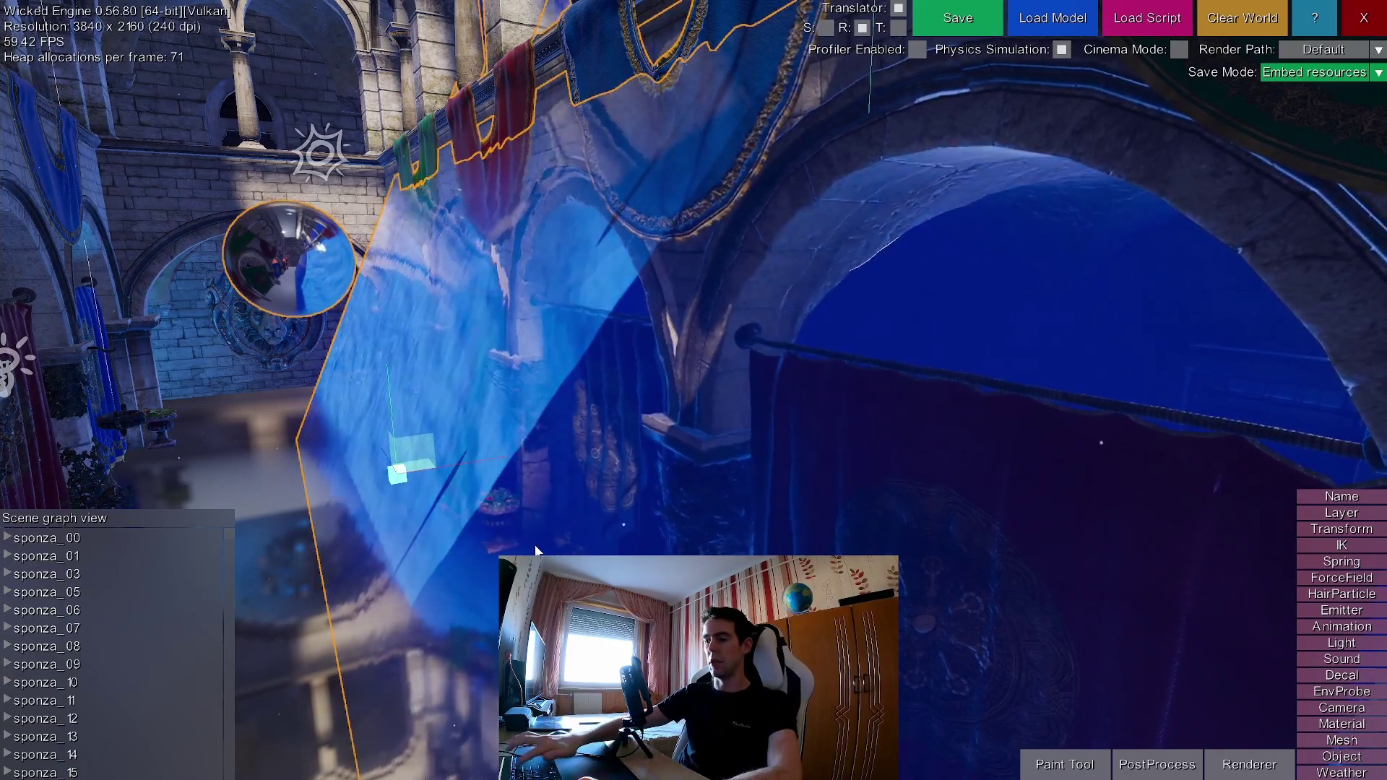
{"action": "key", "text": "Delete"}
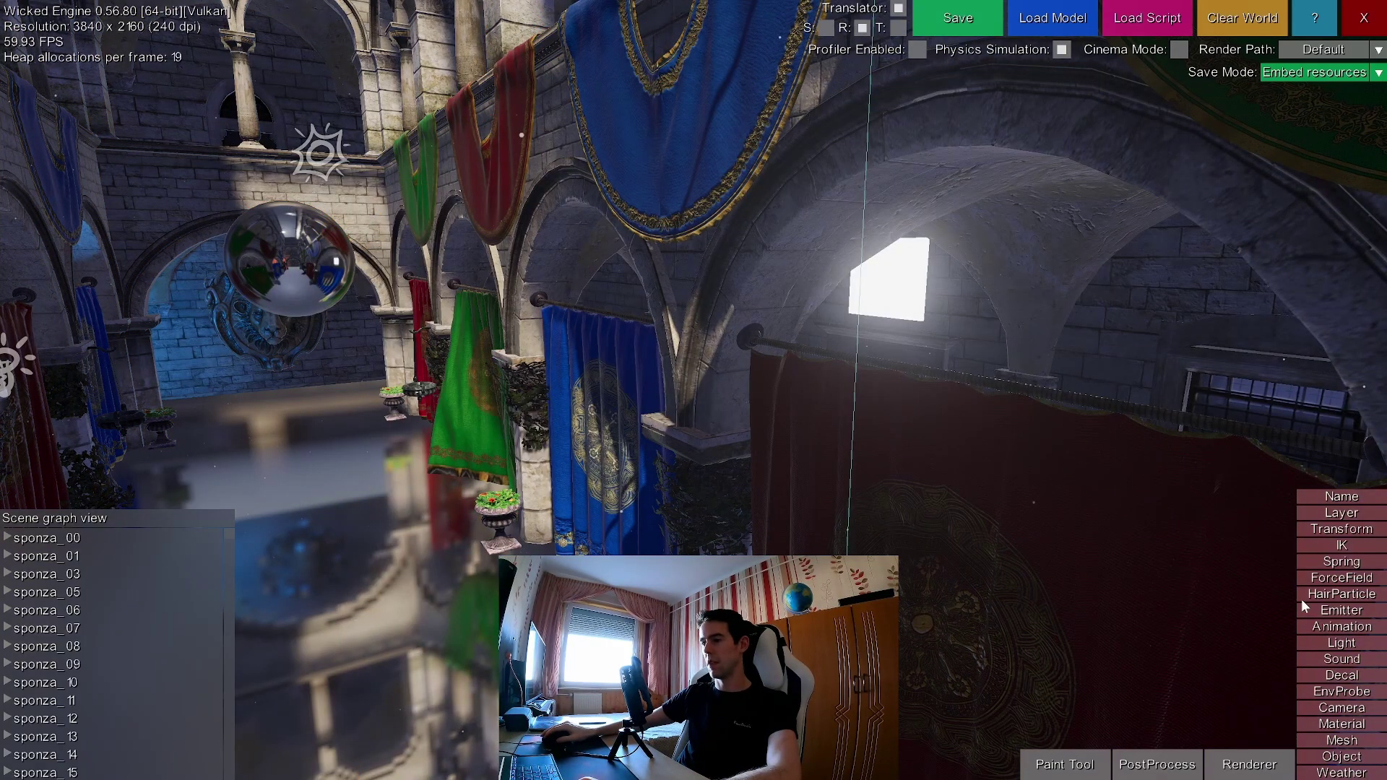
Enable the ocean simulation in the weather settings, raise the water level to 6.4 and close the settings.
{"action": "left_click", "coordinate": [1340, 773]}
{"action": "right_click_drag", "start_coordinate": [1004, 391], "coordinate": [768, 418]}
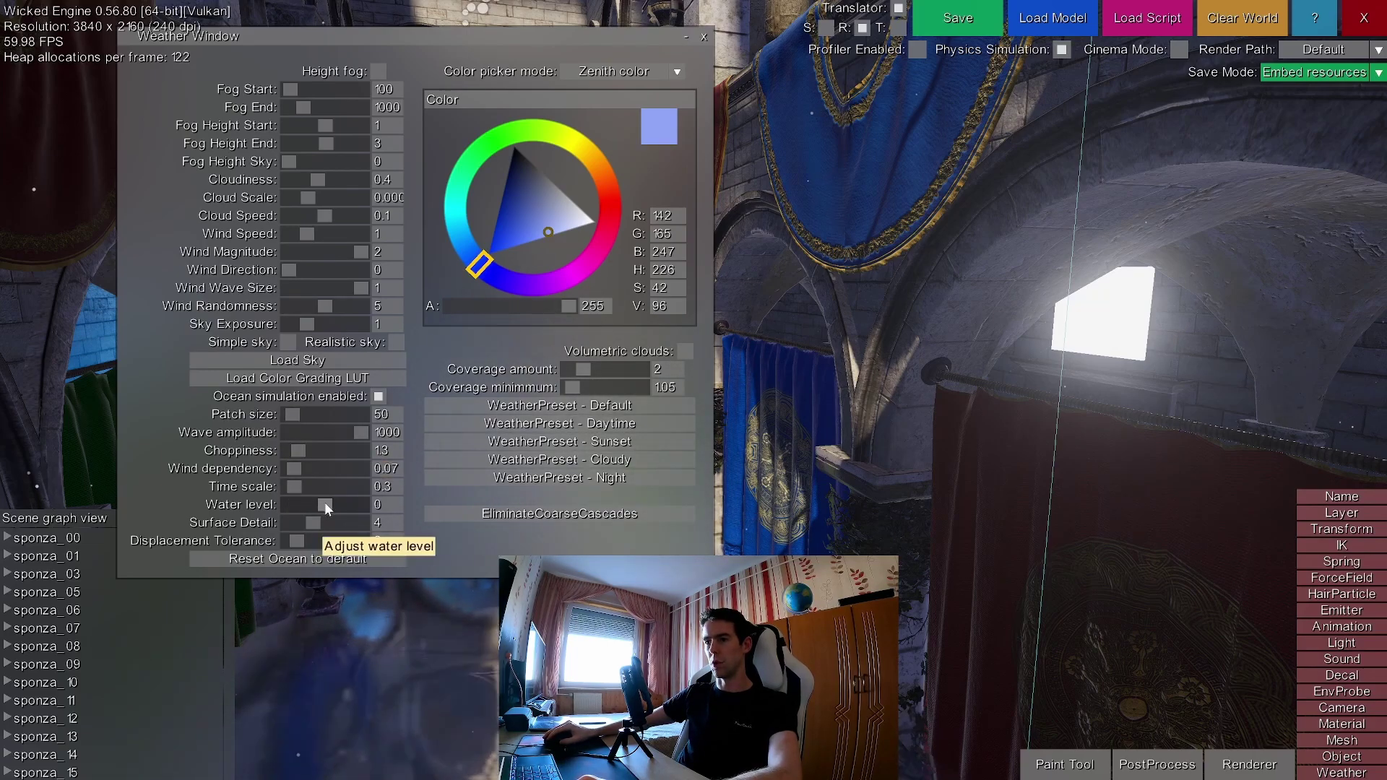
{"action": "left_click_drag", "start_coordinate": [324, 507], "coordinate": [330, 506]}
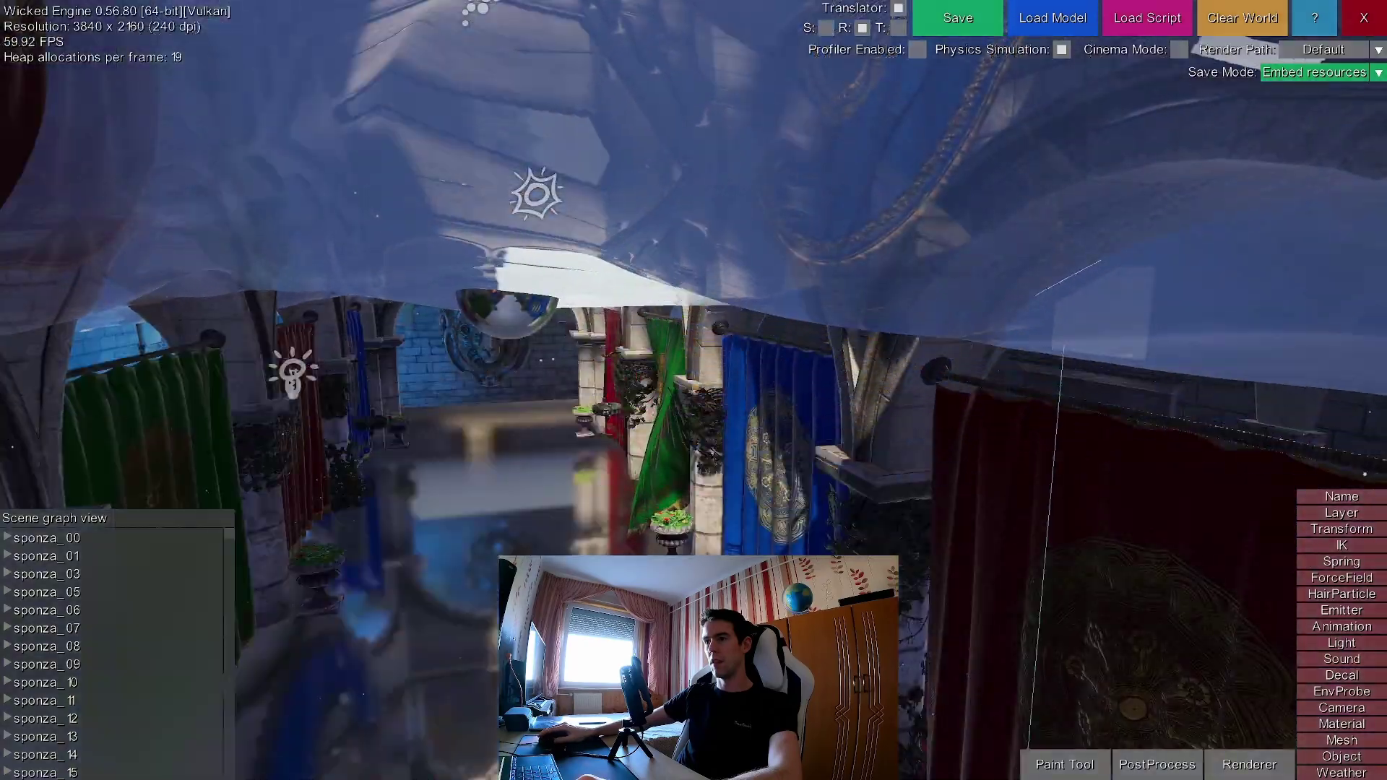
Examine the ocean surface and its reflections inside the courtyard and around the outside of the building.
{"action": "key", "text": "s"}
{"action": "key", "text": "w"}
{"action": "key", "text": "s"}
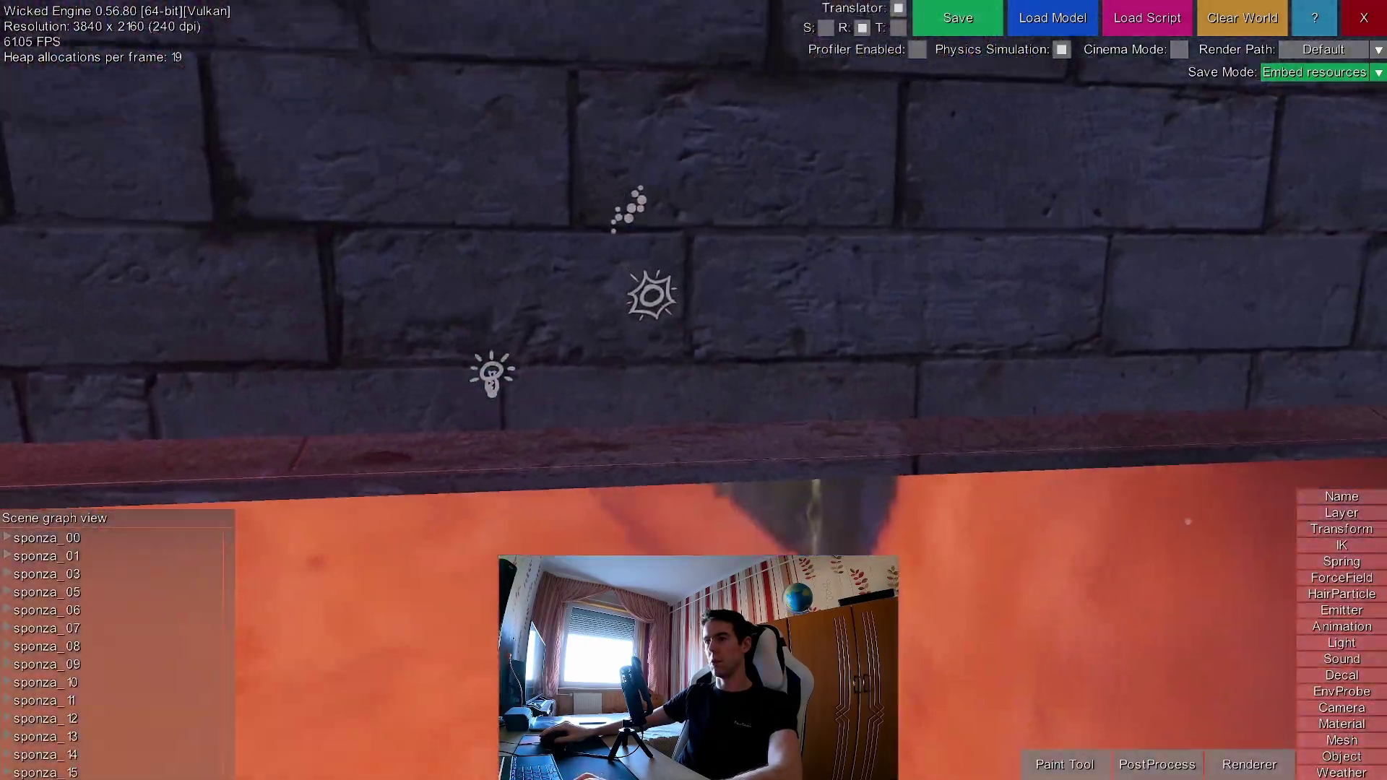
{"action": "key", "text": "w"}
{"action": "key", "text": "s"}
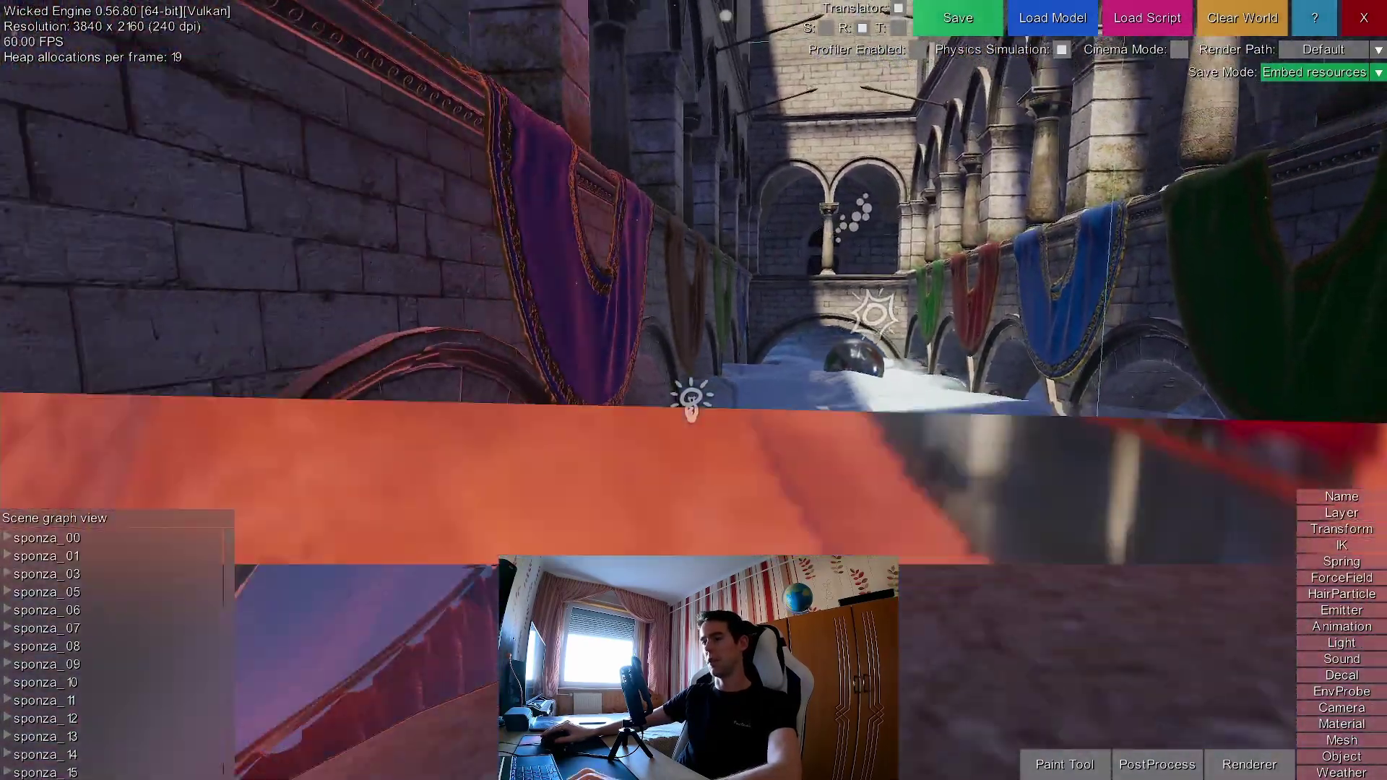
{"action": "key", "text": "s"}
{"action": "key", "text": "w"}
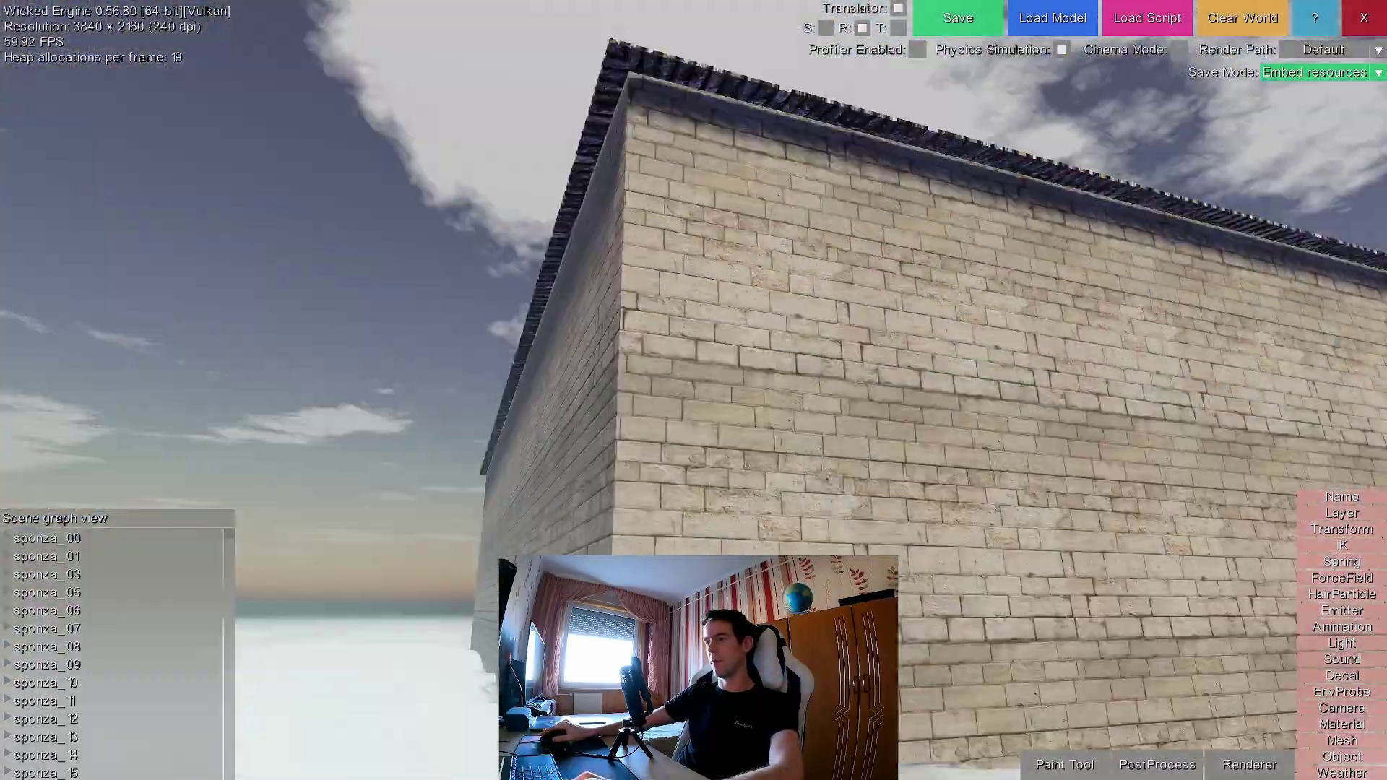
{"action": "key", "text": "s"}
{"action": "key", "text": "w"}
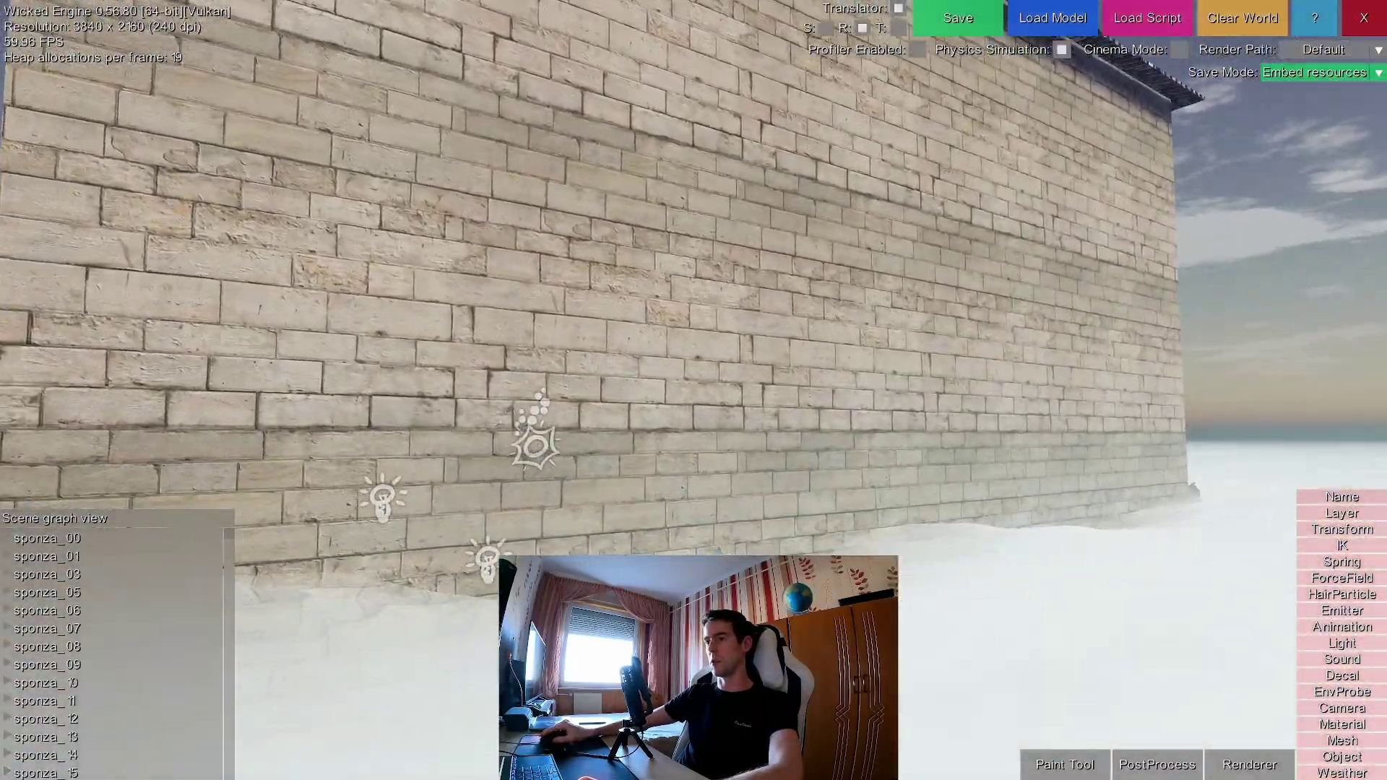
{"action": "key", "text": "w"}
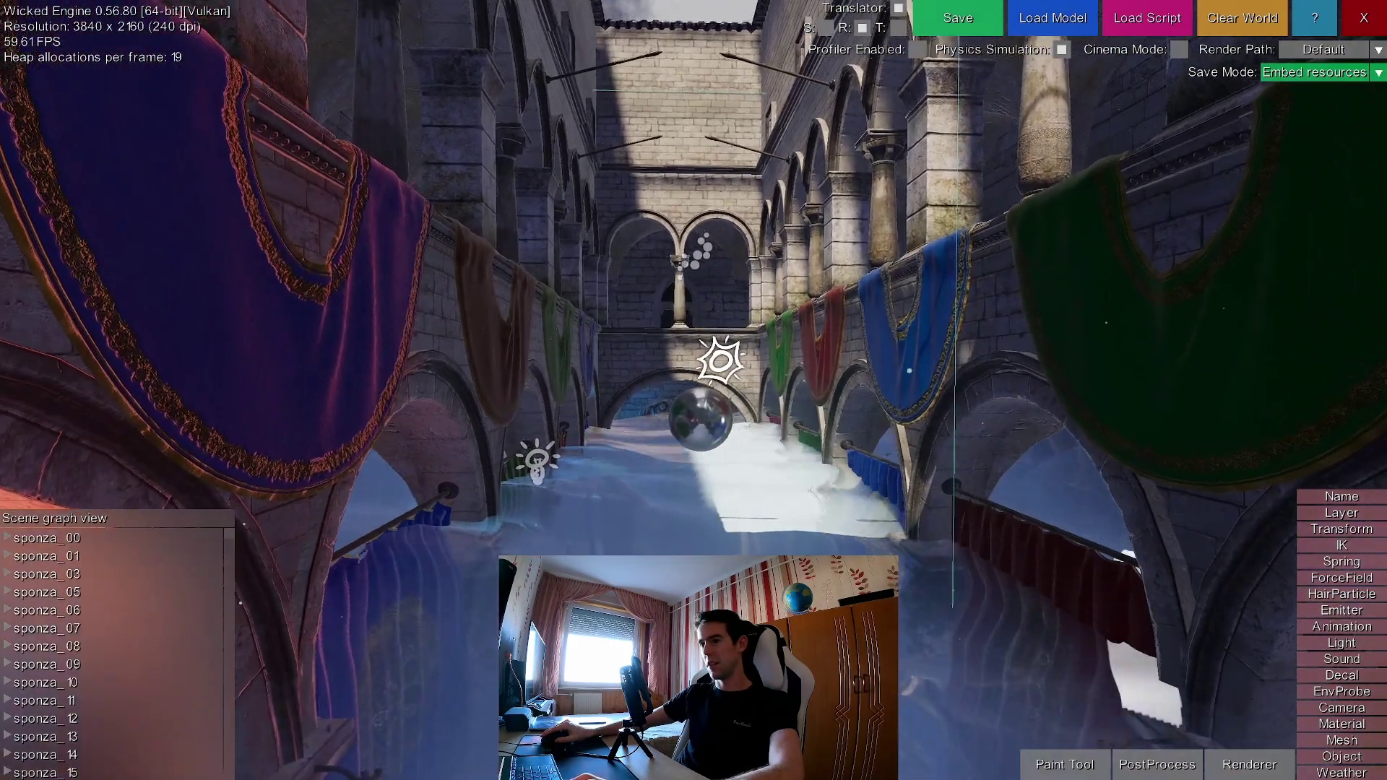
{"action": "key", "text": "w"}
{"action": "mouse_move", "coordinate": [1247, 597]}
{"action": "middle_mouse_down"}
{"action": "mouse_move", "coordinate": [1257, 658]}
{"action": "mouse_move", "coordinate": [1214, 695]}
{"action": "mouse_move", "coordinate": [1247, 597]}
{"action": "middle_mouse_up"}
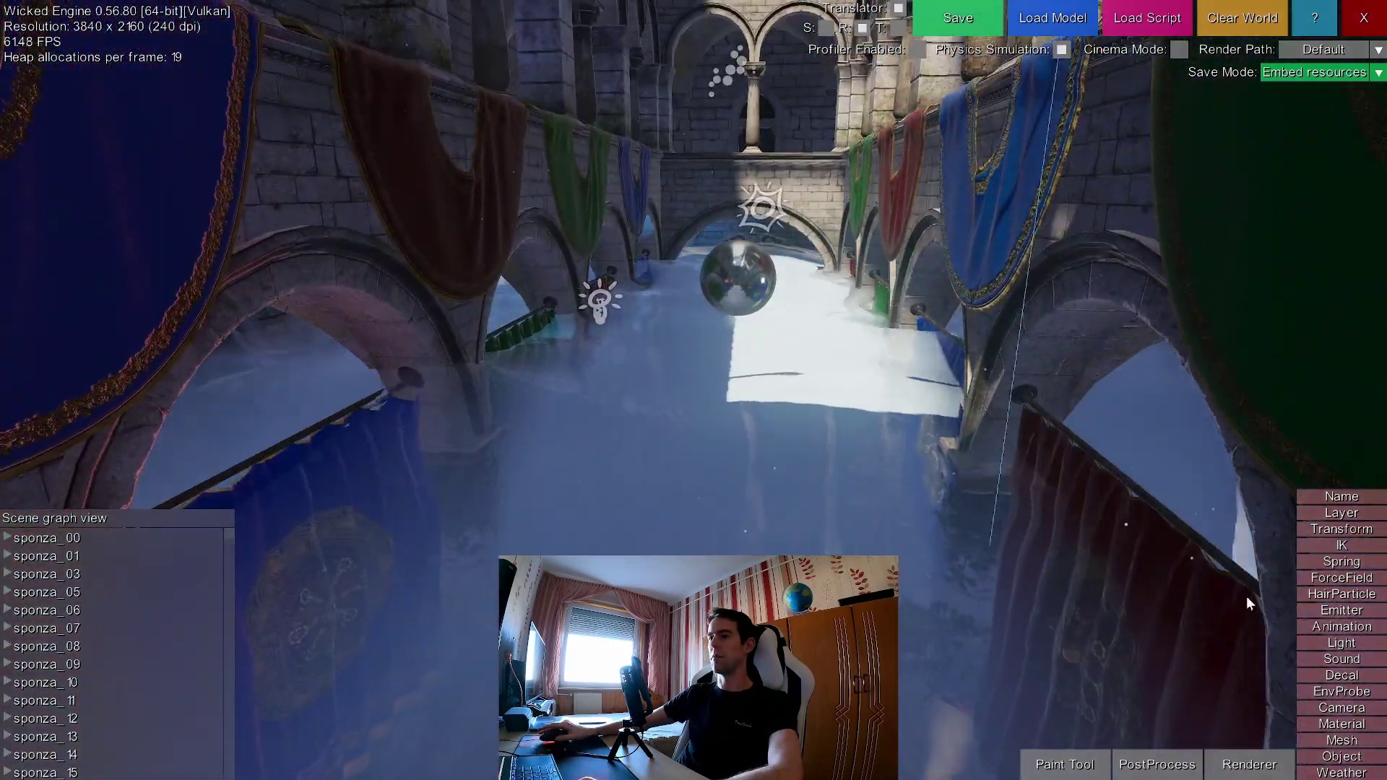
Disable the ocean simulation in the weather settings and close them.
{"action": "left_click", "coordinate": [1340, 772]}
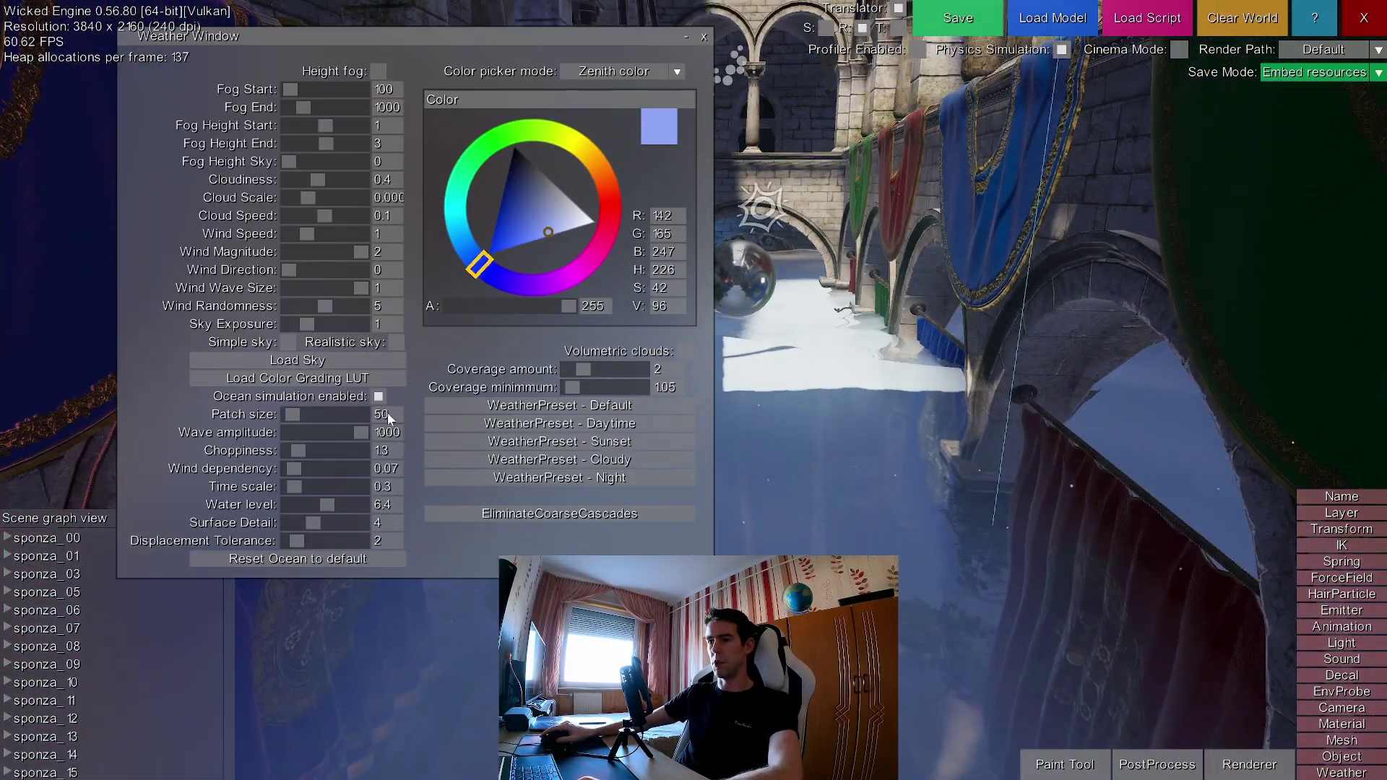
{"action": "left_click", "coordinate": [378, 396]}
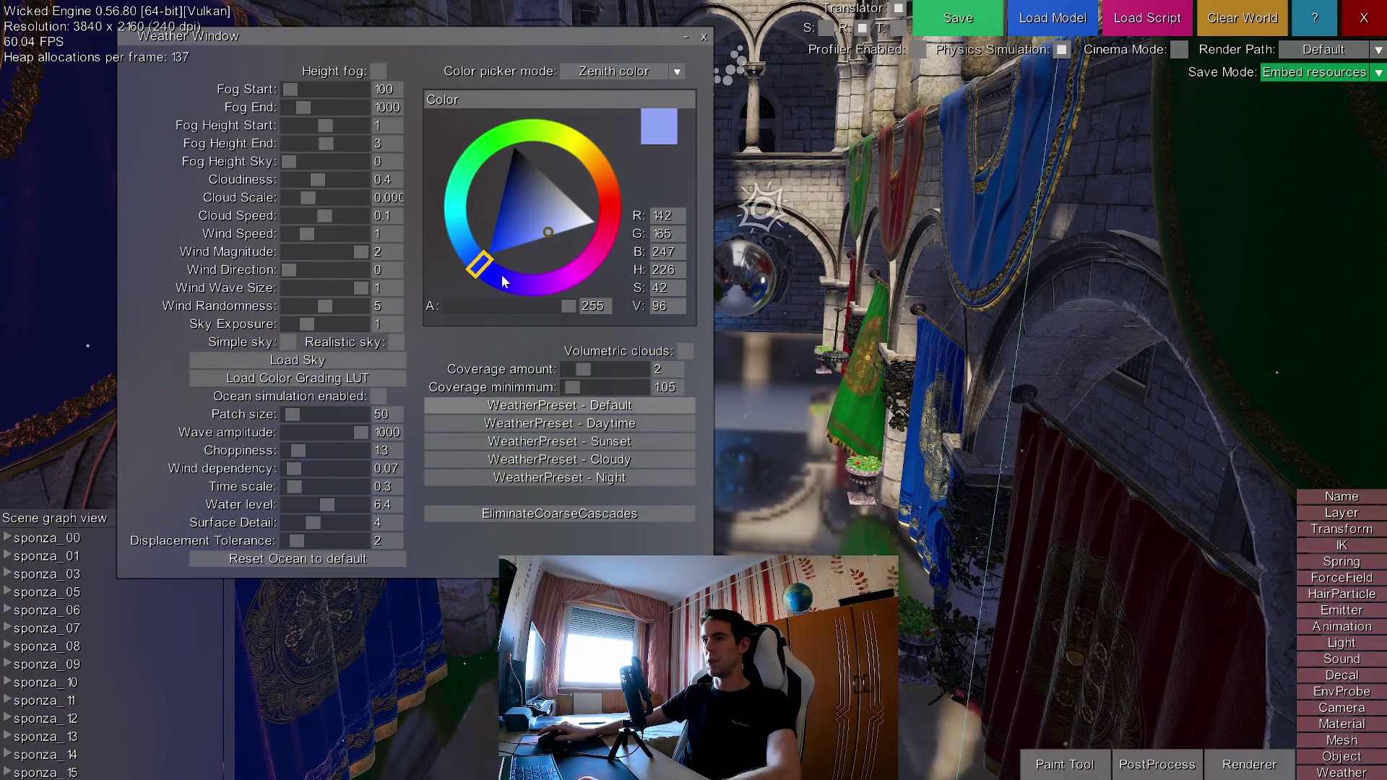
{"action": "left_click", "coordinate": [704, 36]}
Enable screen-space reflections (SSR) in the post-process settings, viewing the courtyard floor, and close the settings.
{"action": "key", "text": "q"}
{"action": "middle_click_drag", "start_coordinate": [593, 415], "coordinate": [648, 405]}
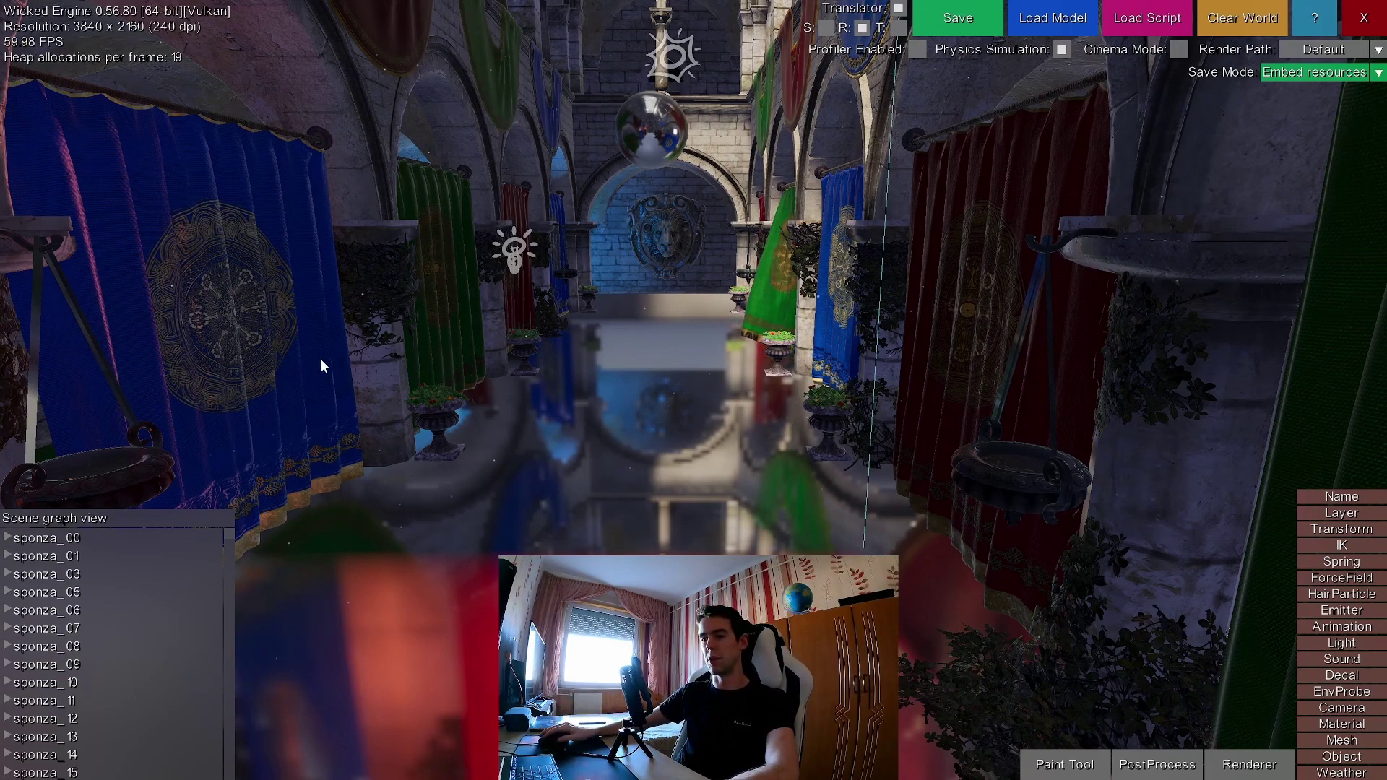
{"action": "left_click", "coordinate": [1150, 766]}
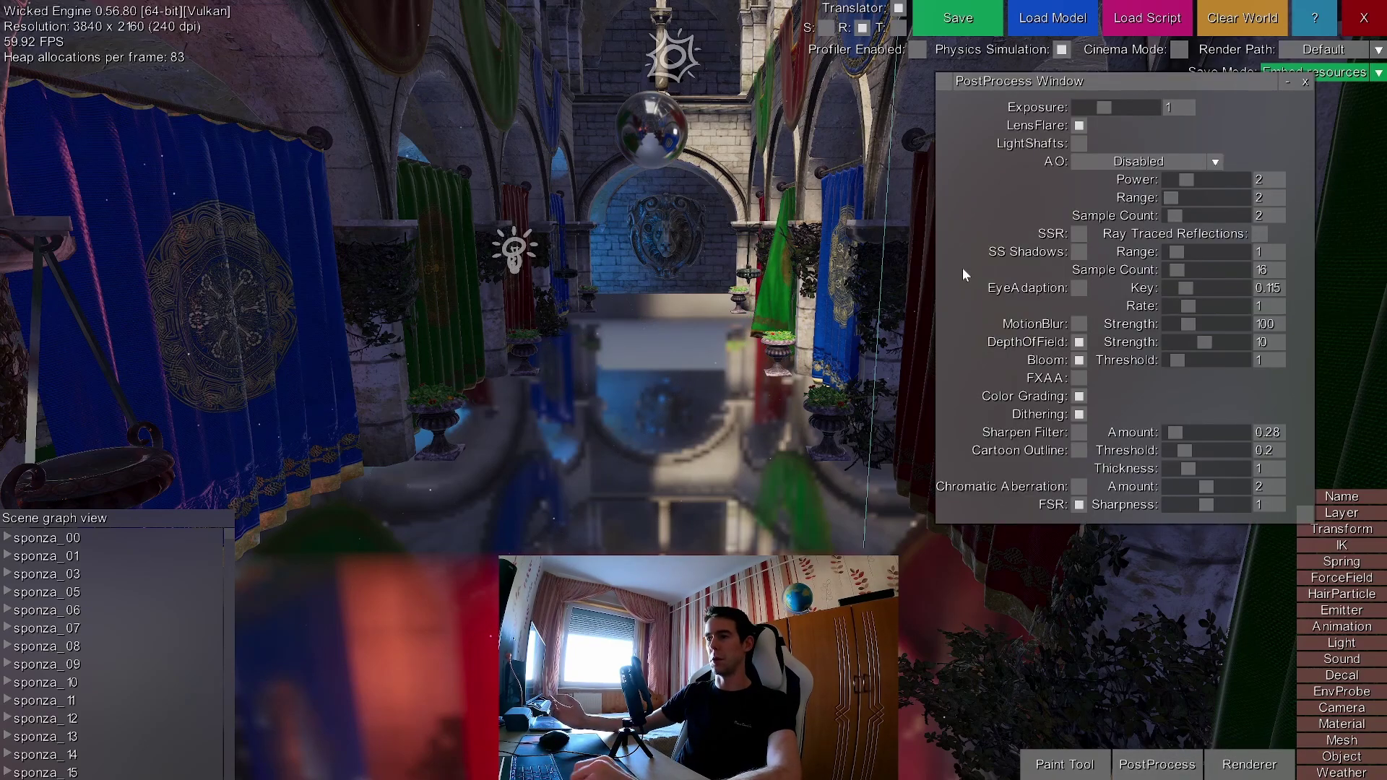
{"action": "left_click_drag", "start_coordinate": [1089, 85], "coordinate": [1008, 149]}
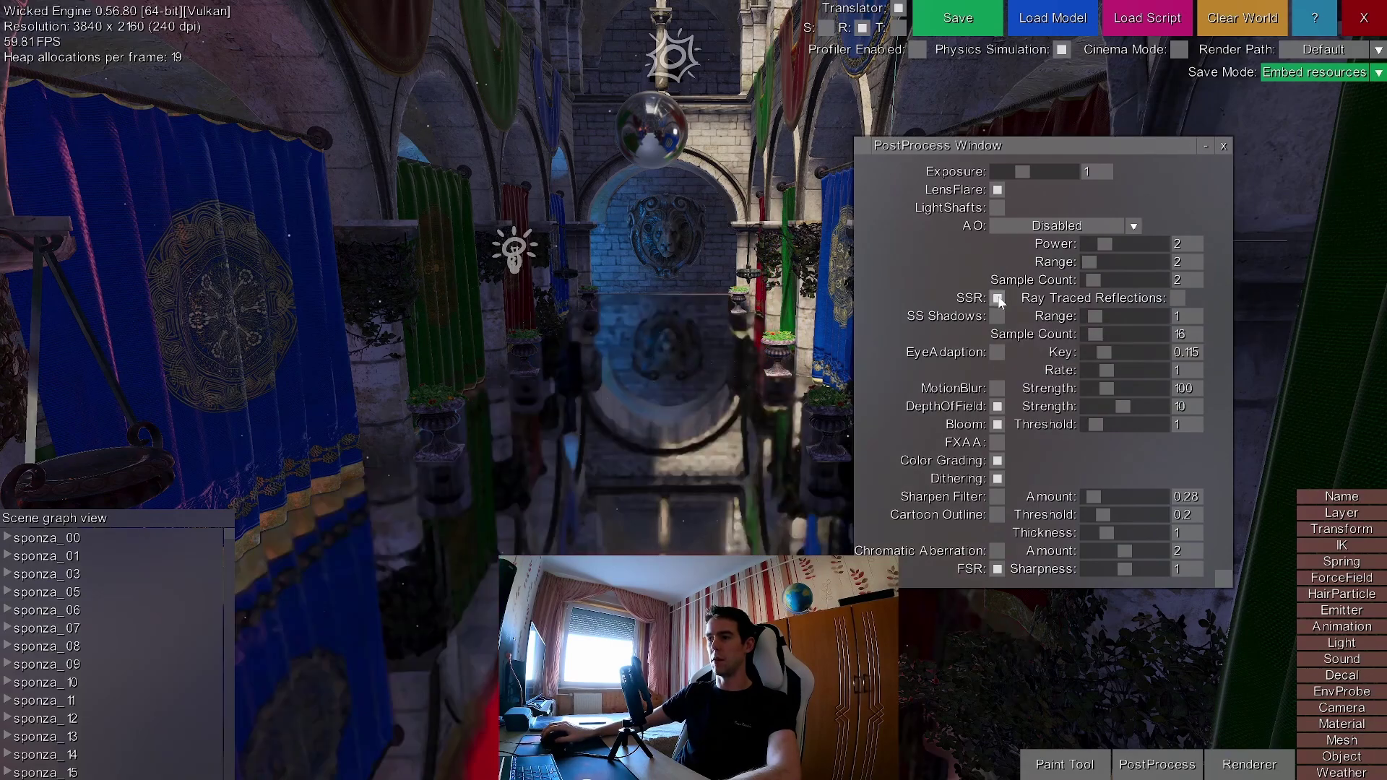
{"action": "left_click", "coordinate": [1224, 147]}
{"action": "mouse_move", "coordinate": [1226, 151]}
{"action": "middle_mouse_down"}
{"action": "mouse_move", "coordinate": [1226, 346]}
{"action": "mouse_move", "coordinate": [1226, 155]}
{"action": "middle_mouse_up"}
Examine the screen-space reflections of the curtains, vases and blue-lit lion relief on the courtyard floor.
{"action": "key", "text": "w"}
{"action": "key", "text": "w"}
{"action": "middle_click_drag", "start_coordinate": [693, 430], "coordinate": [883, 430]}
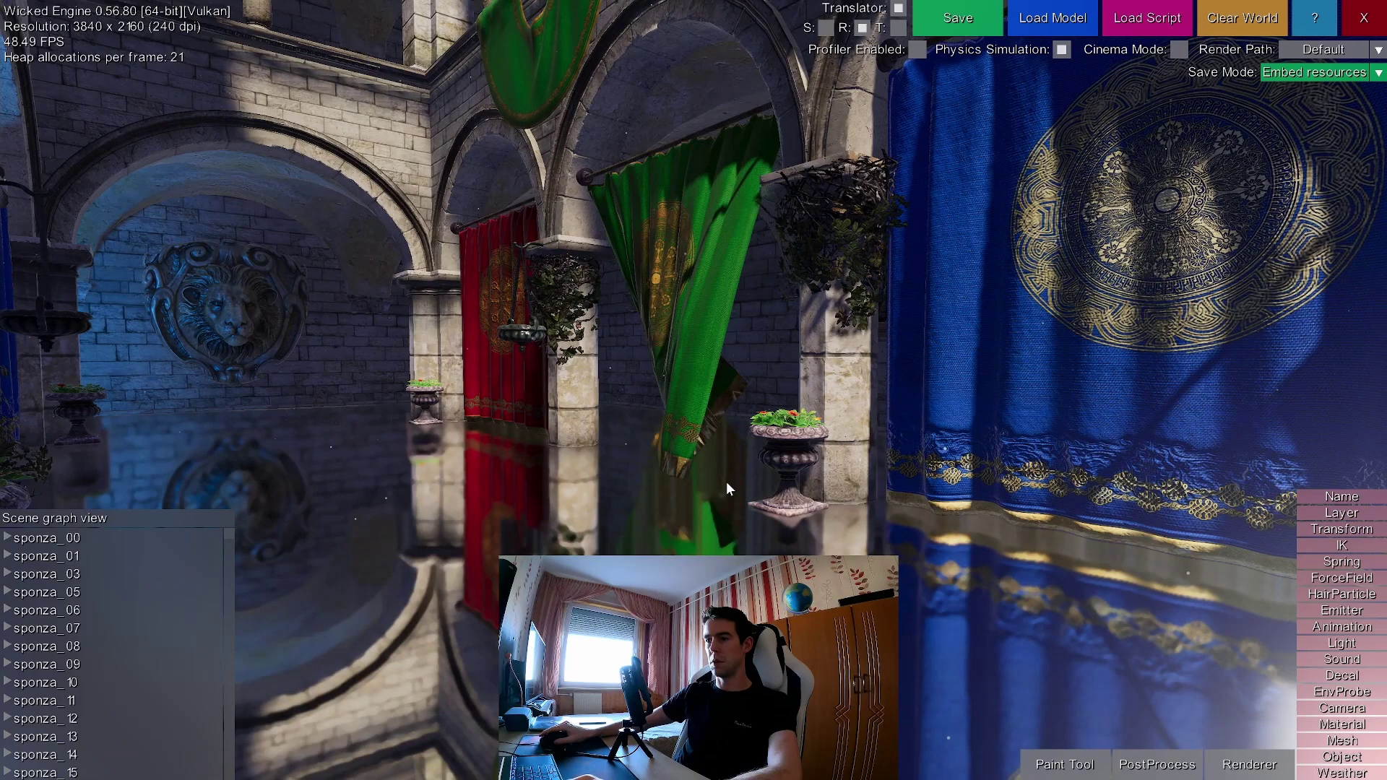
{"action": "middle_click_drag", "start_coordinate": [727, 482], "coordinate": [433, 442]}
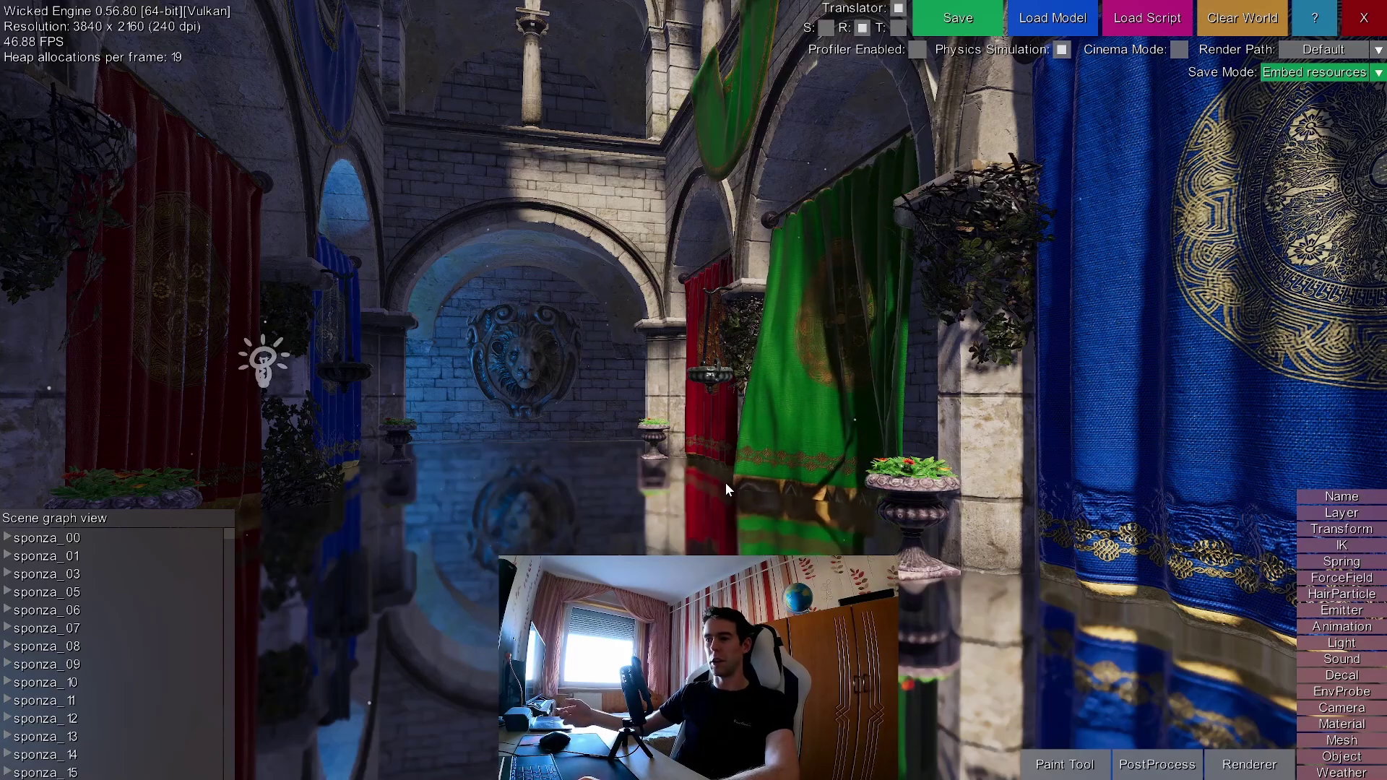
{"action": "middle_click_drag", "start_coordinate": [786, 454], "coordinate": [817, 585]}
{"action": "right_click_drag", "start_coordinate": [786, 454], "coordinate": [786, 453]}
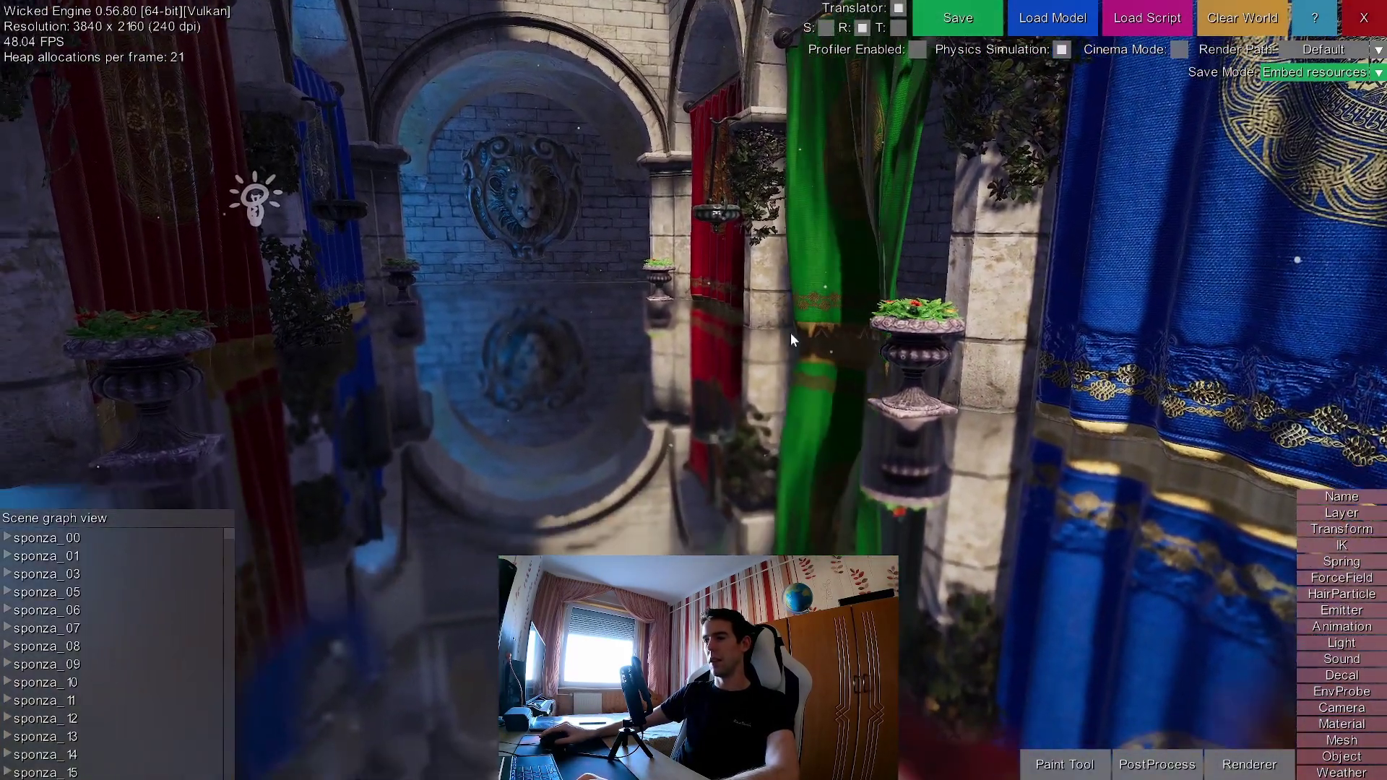
Turn on cinema mode, compare the floor reflections at different viewing angles, and return to the editor interface.
{"action": "left_click", "coordinate": [1179, 49]}
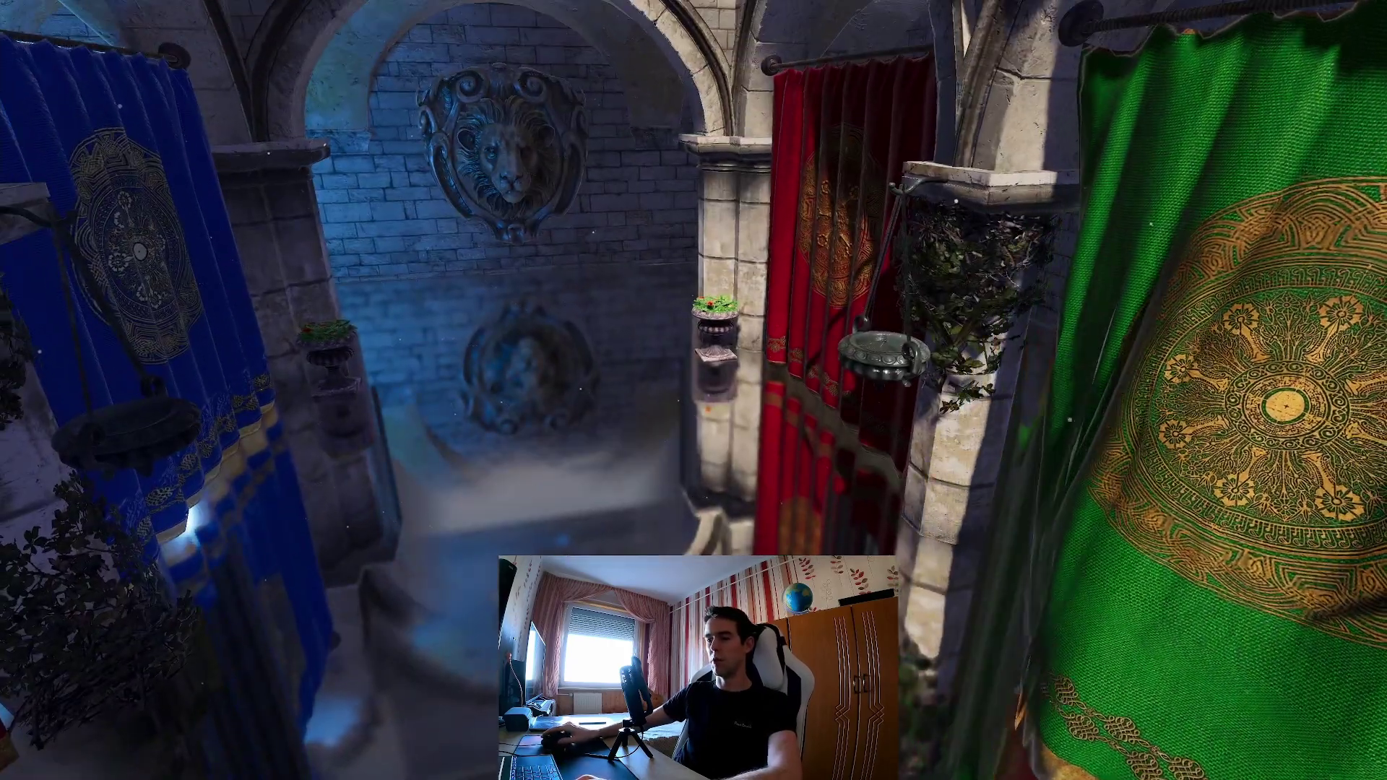
{"action": "middle_click_drag", "start_coordinate": [690, 507], "coordinate": [695, 401]}
{"action": "key", "text": "s"}
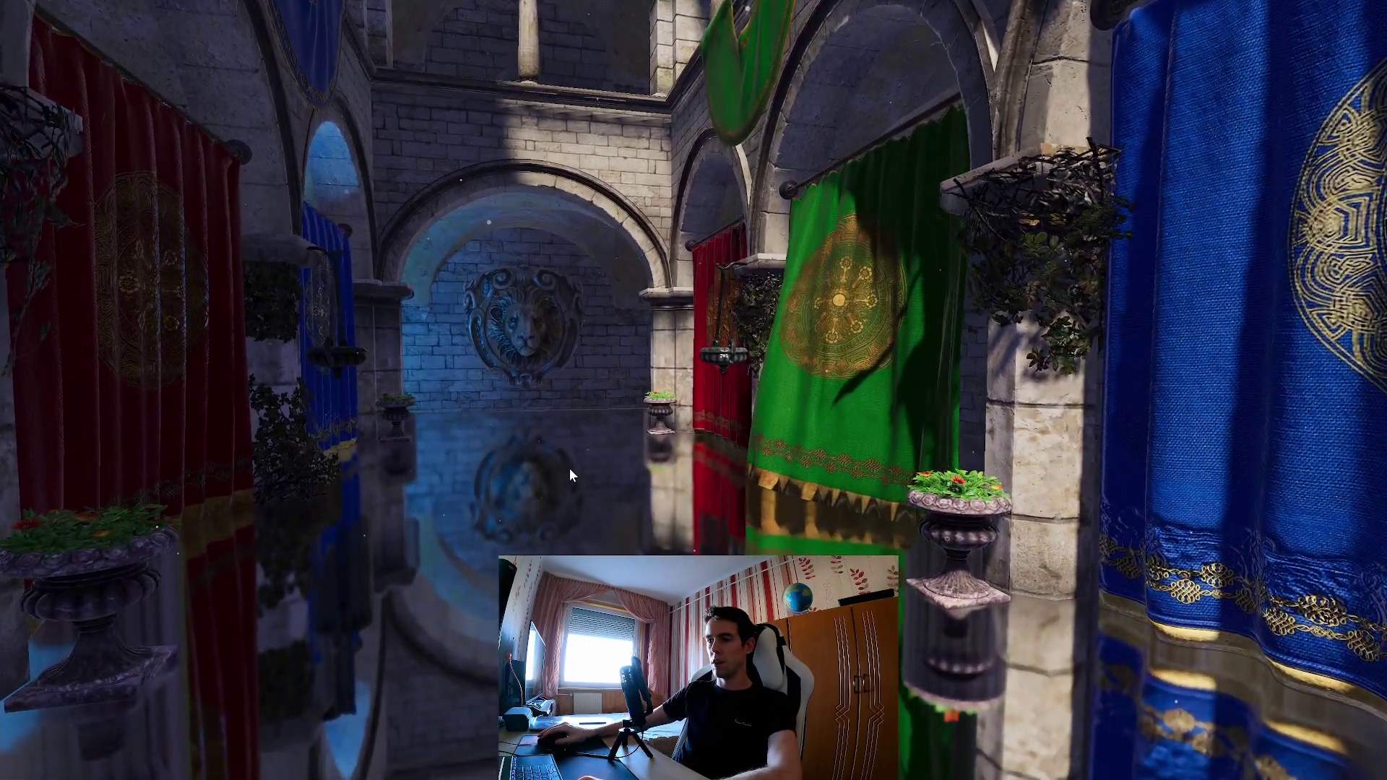
{"action": "key", "text": "Escape"}
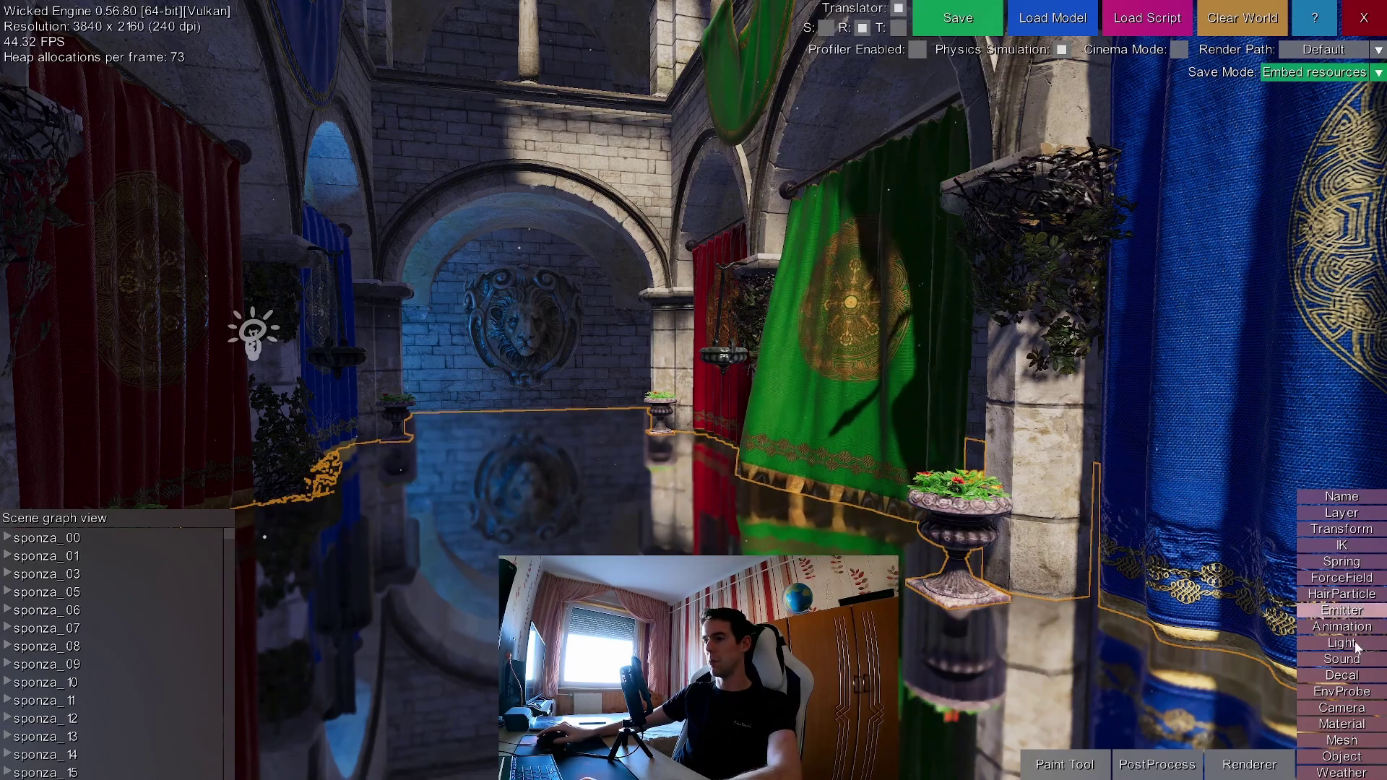
Open the floor's material settings and raise its roughness past 0.117 to blur the screen-space reflections.
{"action": "left_click", "coordinate": [1331, 723]}
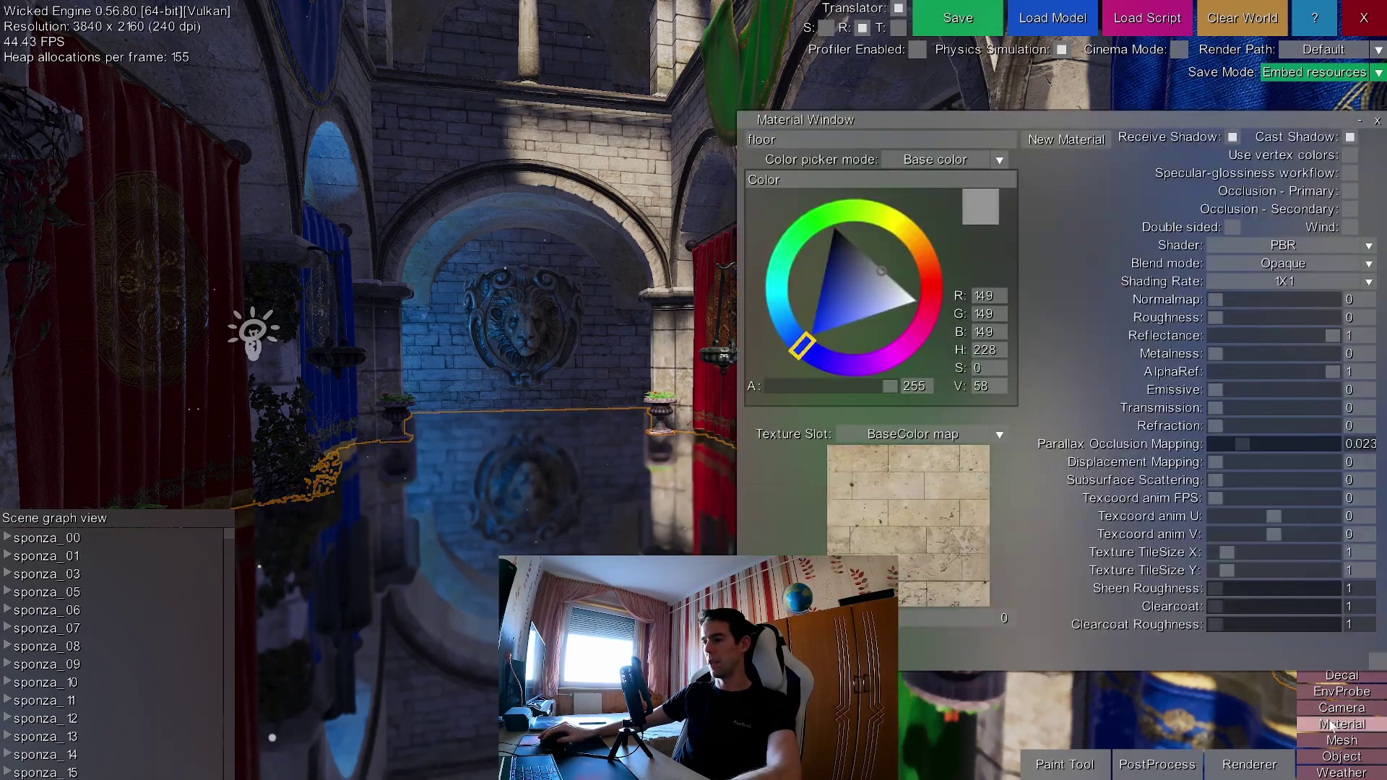
{"action": "left_click", "coordinate": [1222, 319]}
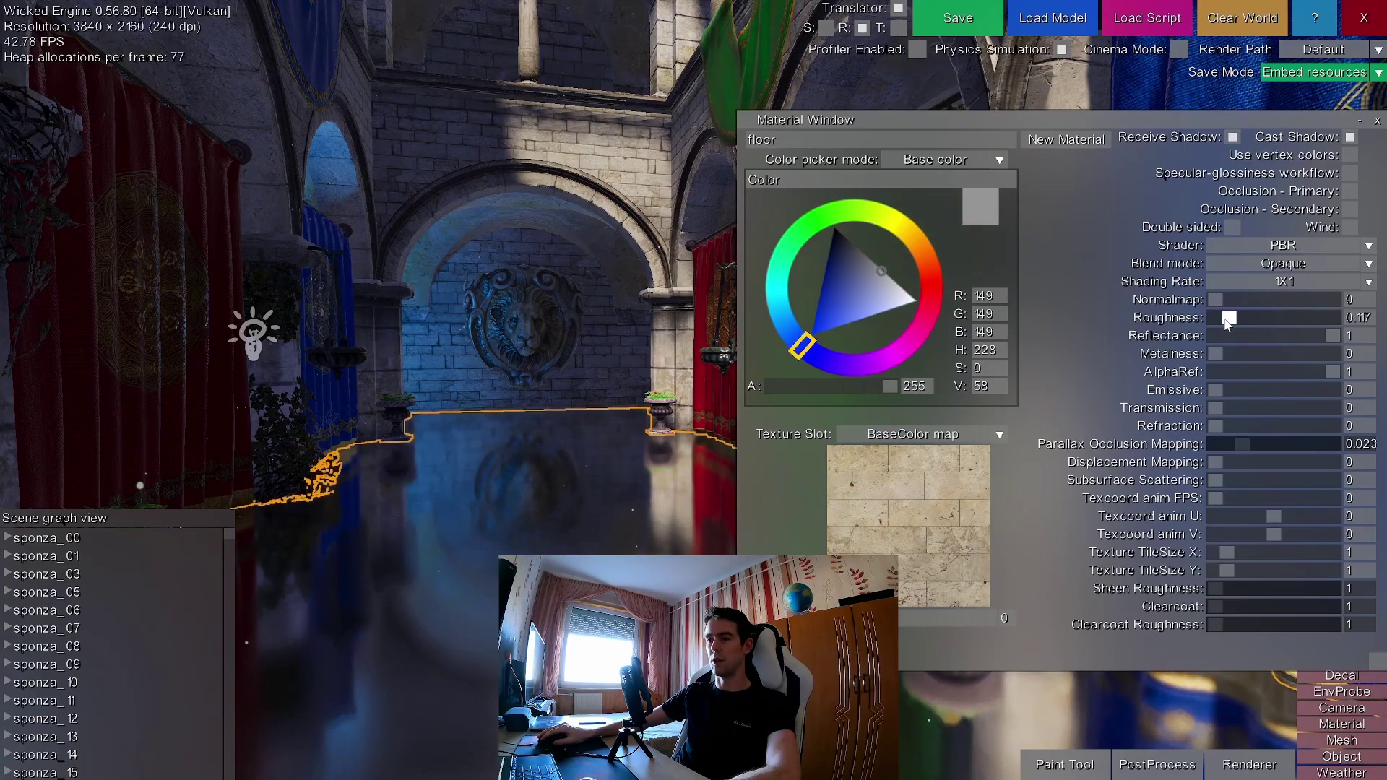
{"action": "left_click_drag", "start_coordinate": [1228, 323], "coordinate": [1241, 323]}
Raise the floor's roughness to about 0.49 and check the blurred reflections in the red-lit area and along the courtyard.
{"action": "middle_click_drag", "start_coordinate": [538, 341], "coordinate": [528, 412]}
{"action": "key", "text": "w"}
{"action": "key", "text": "w"}
{"action": "key", "text": "s"}
{"action": "key", "text": "s"}
{"action": "key", "text": "w"}
{"action": "key", "text": "w"}
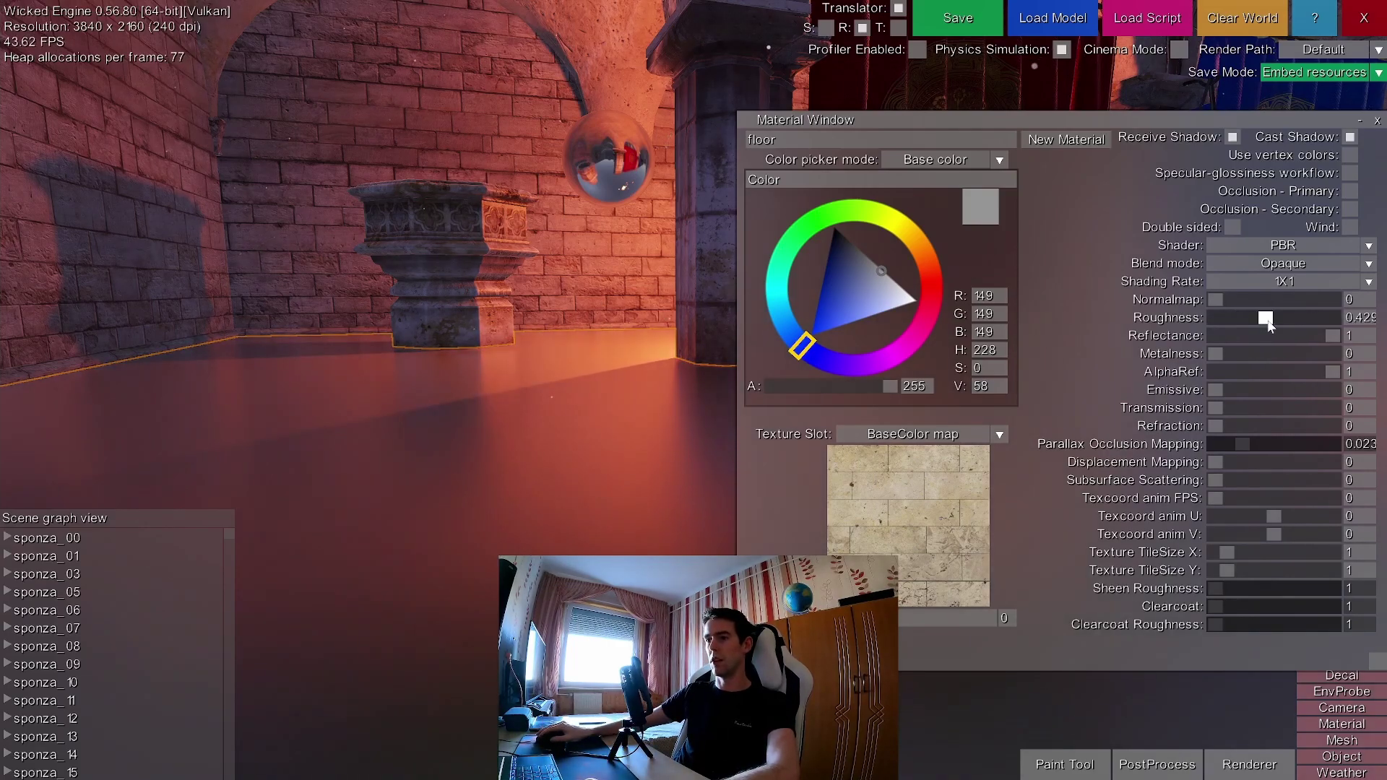
{"action": "left_click_drag", "start_coordinate": [1268, 322], "coordinate": [1276, 321]}
{"action": "middle_click_drag", "start_coordinate": [429, 341], "coordinate": [643, 310]}
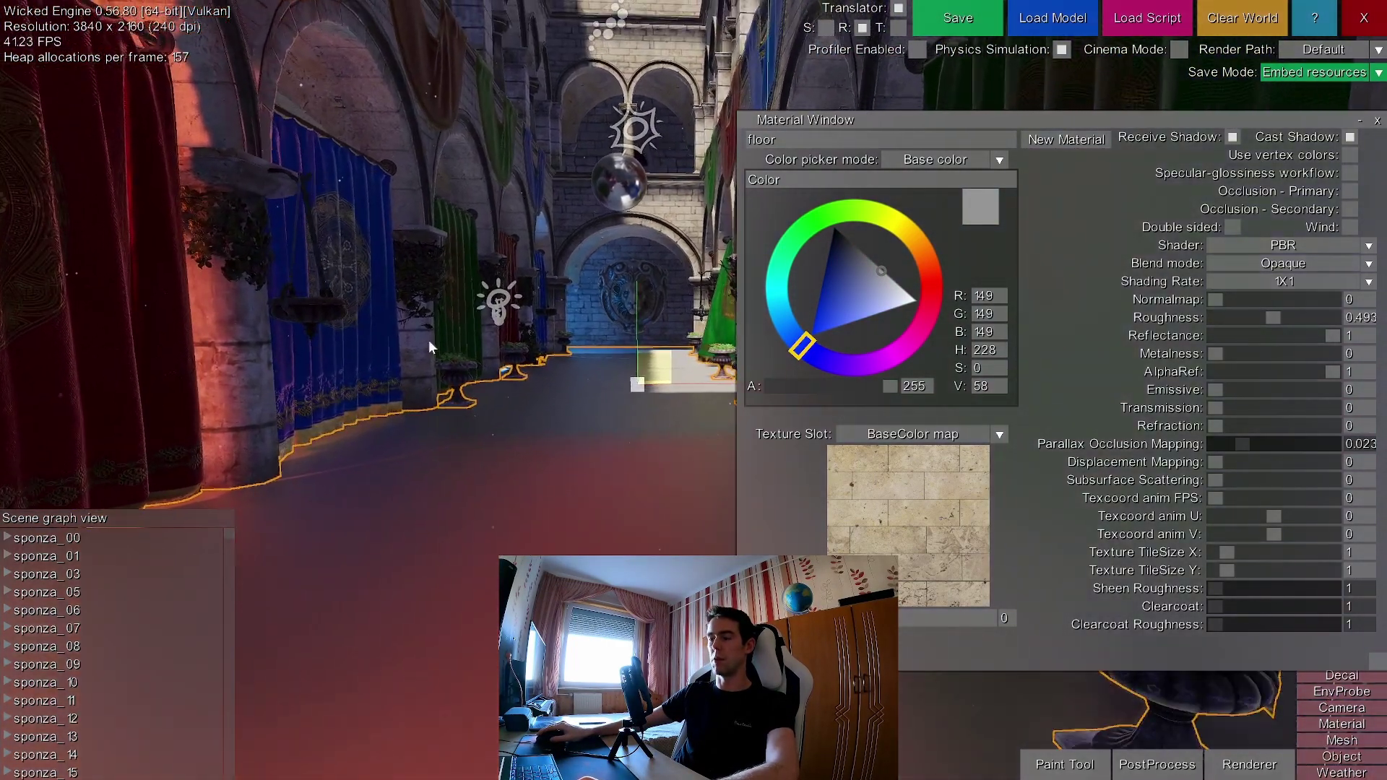
{"action": "key", "text": "w"}
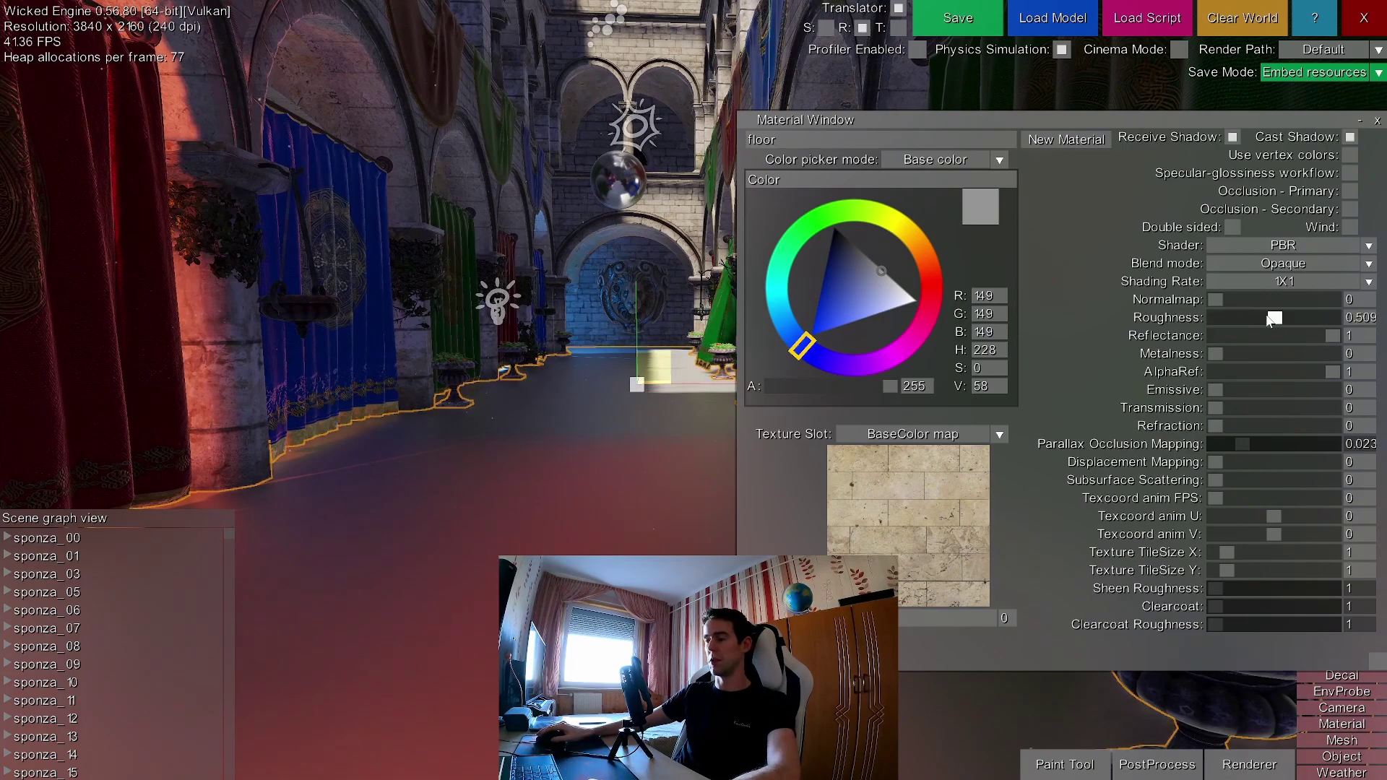
Lower the floor's roughness to 0.242, view the reflections closer to the lion relief, and reset it to 0.
{"action": "left_click_drag", "start_coordinate": [1269, 320], "coordinate": [1243, 320]}
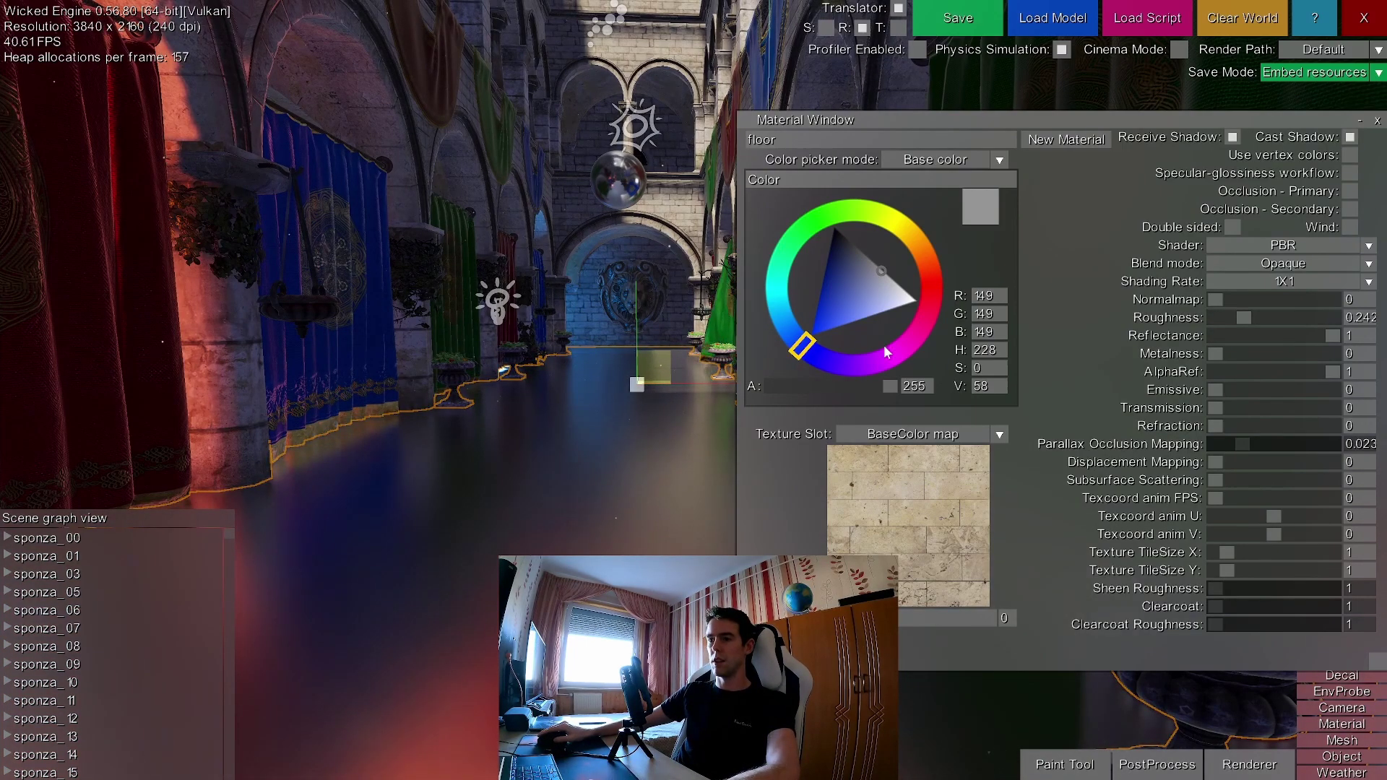
{"action": "key", "text": "w"}
{"action": "middle_click_drag", "start_coordinate": [556, 355], "coordinate": [593, 354]}
{"action": "key", "text": "w"}
{"action": "left_click_drag", "start_coordinate": [1219, 325], "coordinate": [1085, 319]}
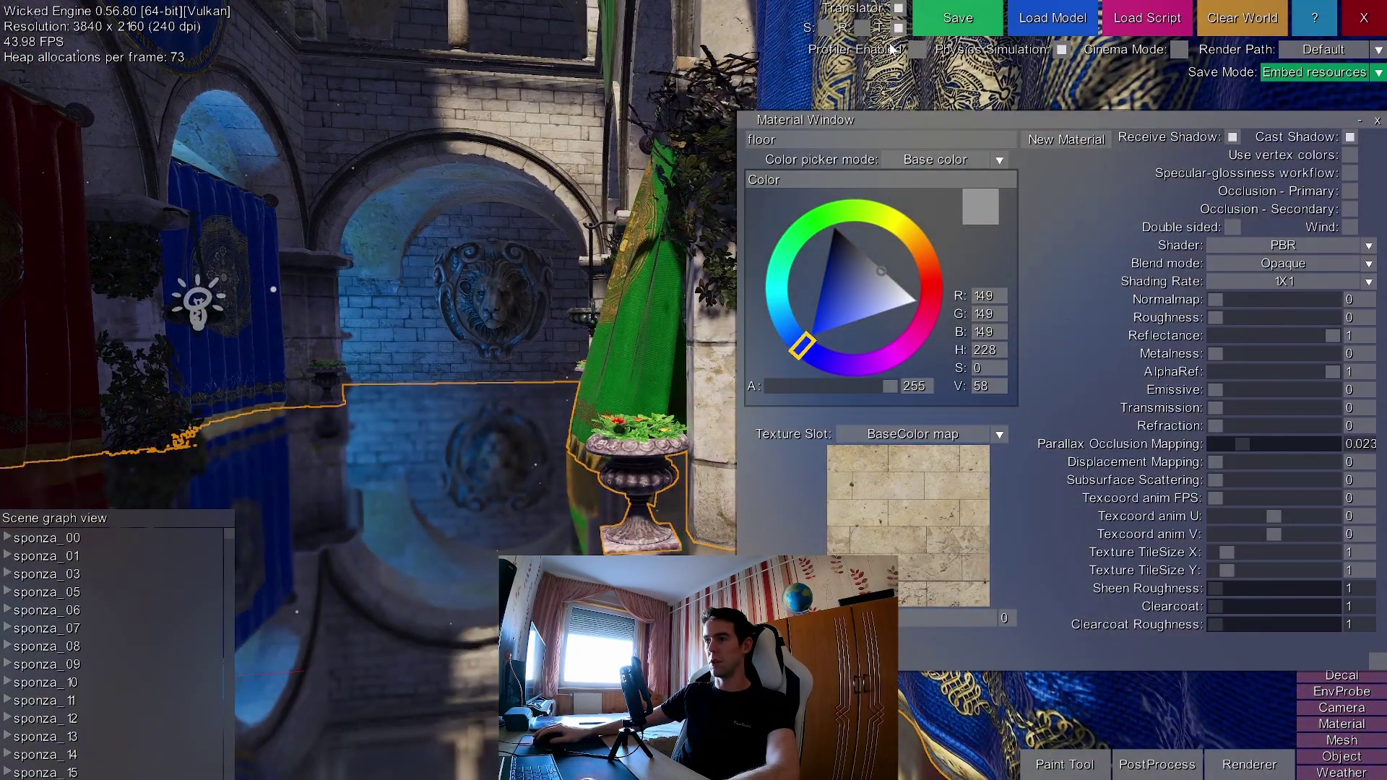
Select the round flower vase beside the green curtain and move it out into the middle of the courtyard.
{"action": "left_click", "coordinate": [623, 465]}
{"action": "right_click_drag", "start_coordinate": [652, 457], "coordinate": [611, 460]}
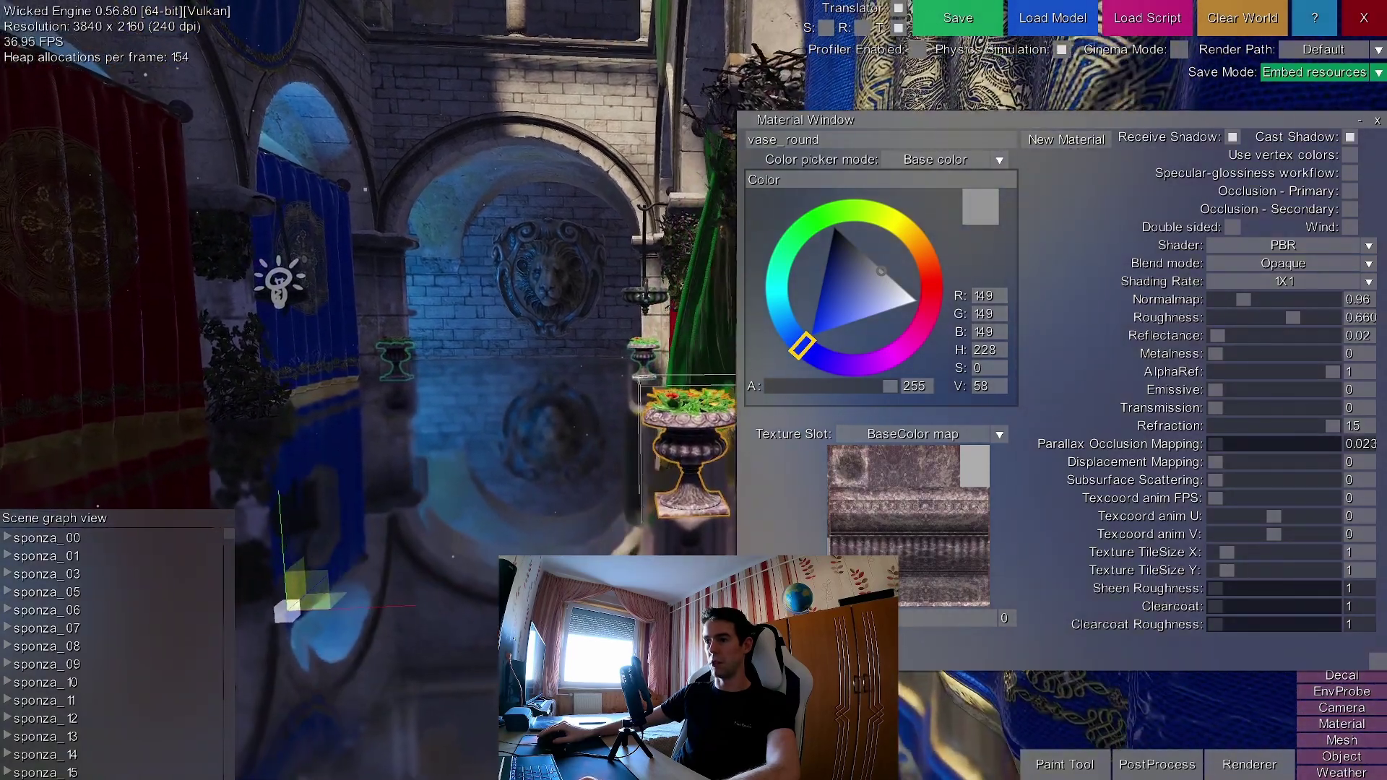
{"action": "key", "text": "s"}
{"action": "left_click_drag", "start_coordinate": [345, 577], "coordinate": [123, 466]}
{"action": "key", "text": "w"}
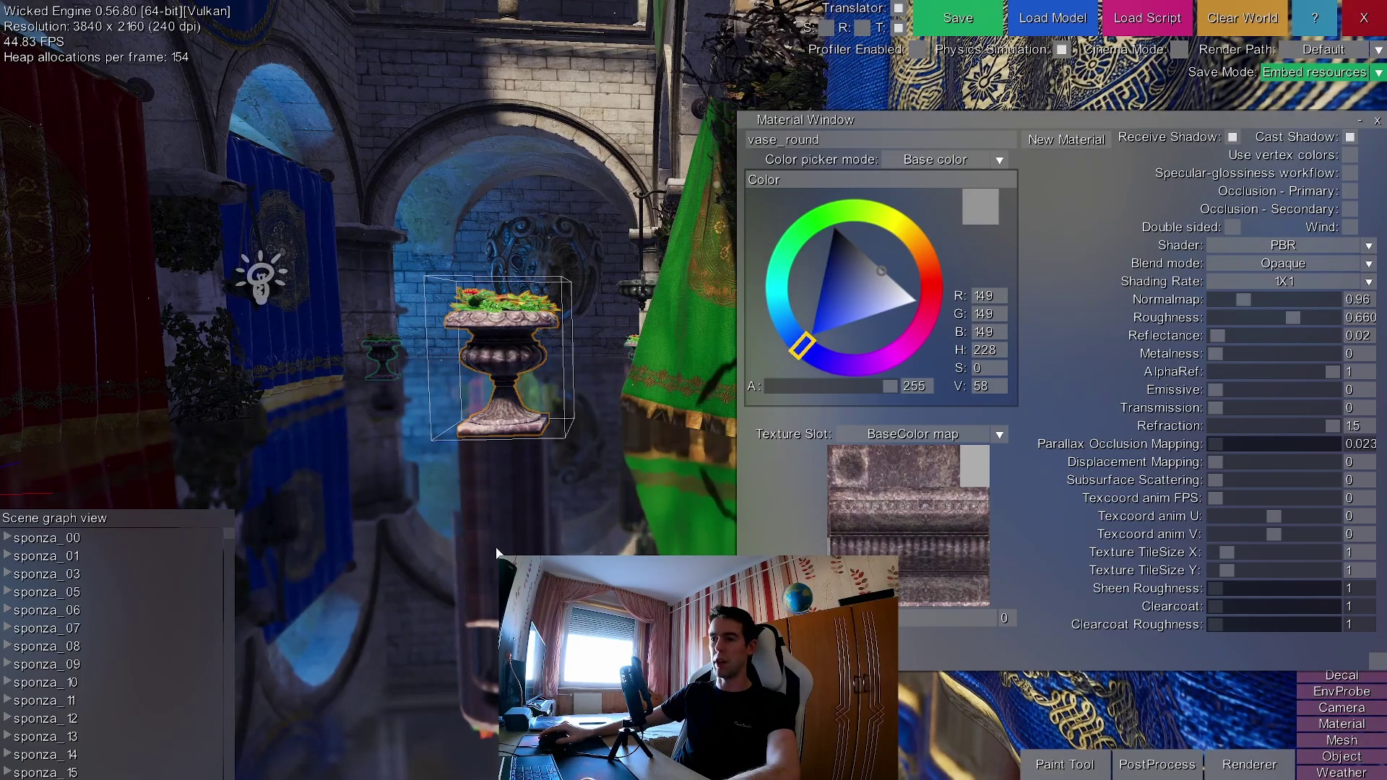
Return the round flower vase to its place beside the green curtain, deselect it and close the material settings.
{"action": "middle_click_drag", "start_coordinate": [558, 491], "coordinate": [436, 549]}
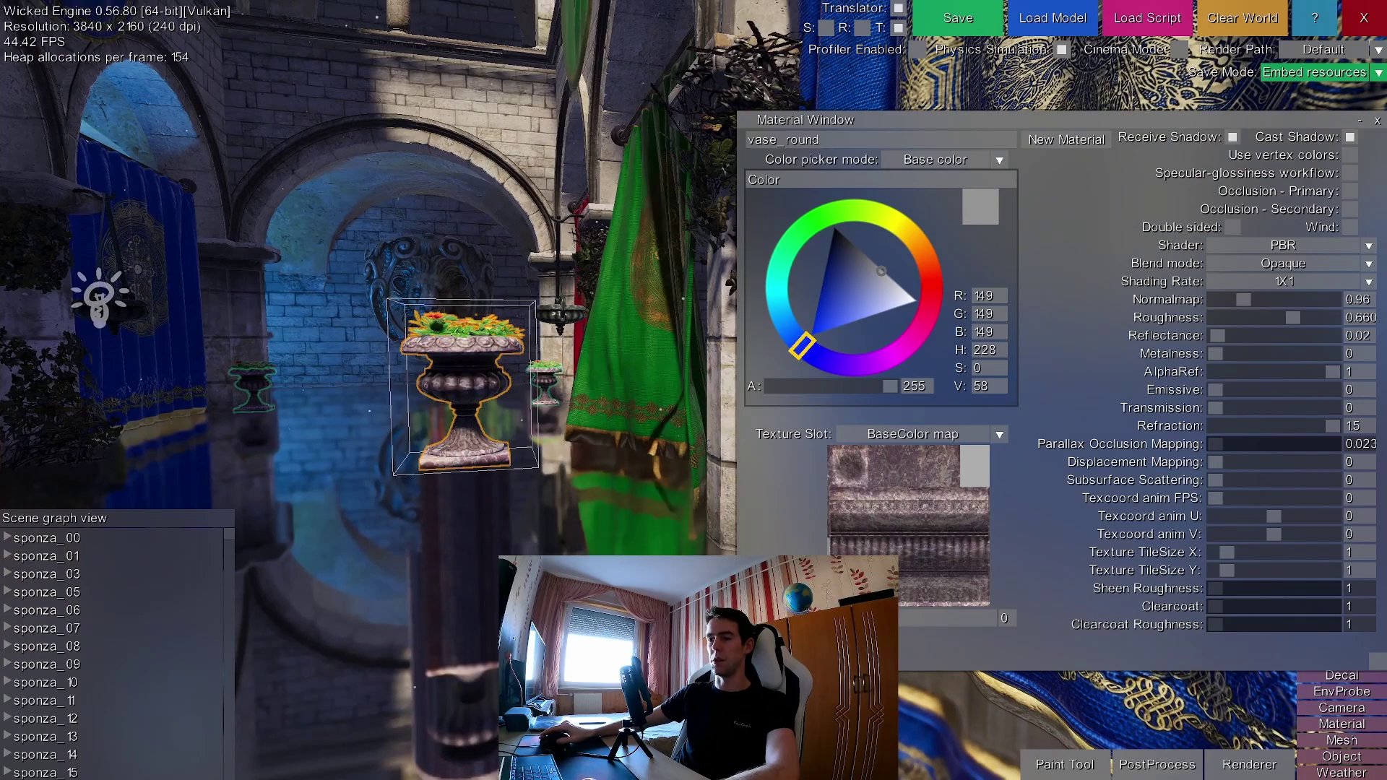
{"action": "middle_click_drag", "start_coordinate": [528, 478], "coordinate": [585, 509]}
{"action": "key", "text": "s"}
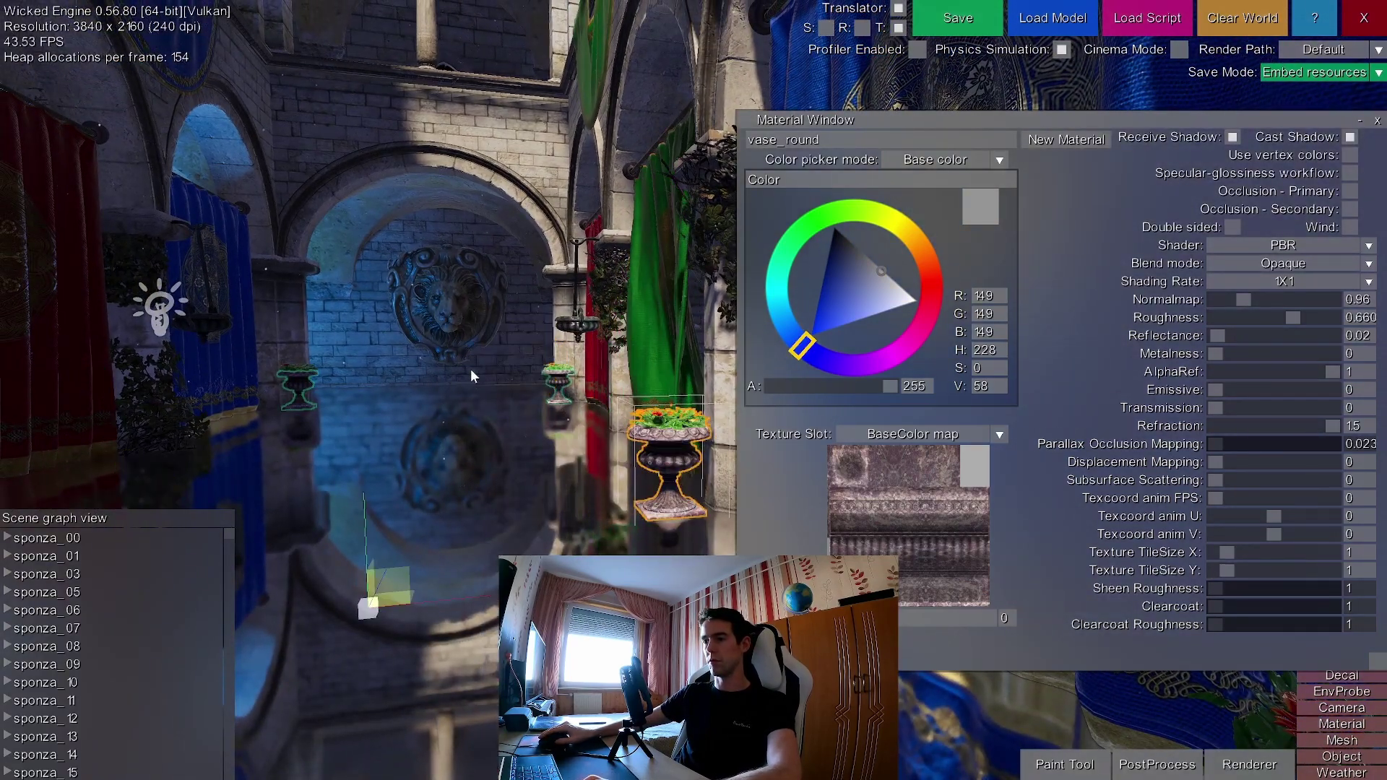
{"action": "key", "text": "Escape"}
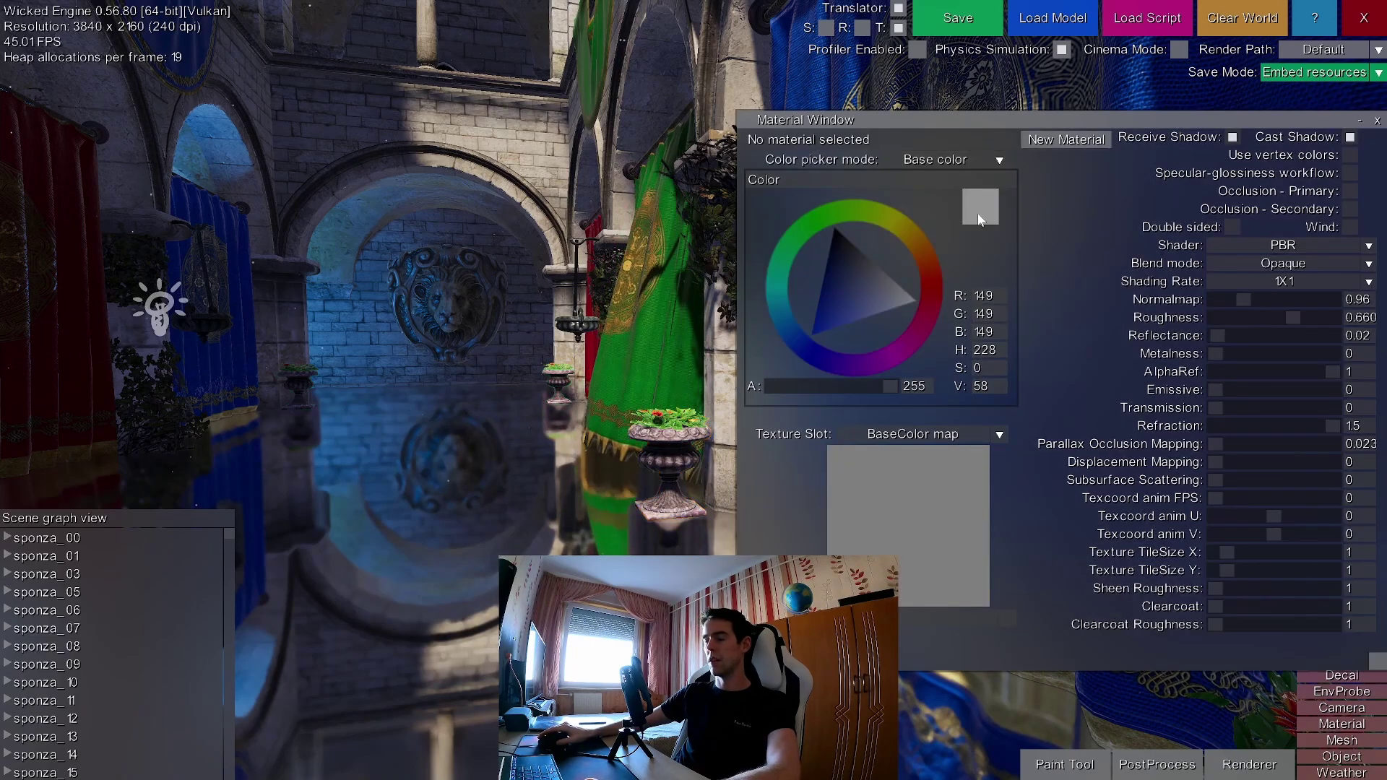
{"action": "left_click", "coordinate": [1377, 121]}
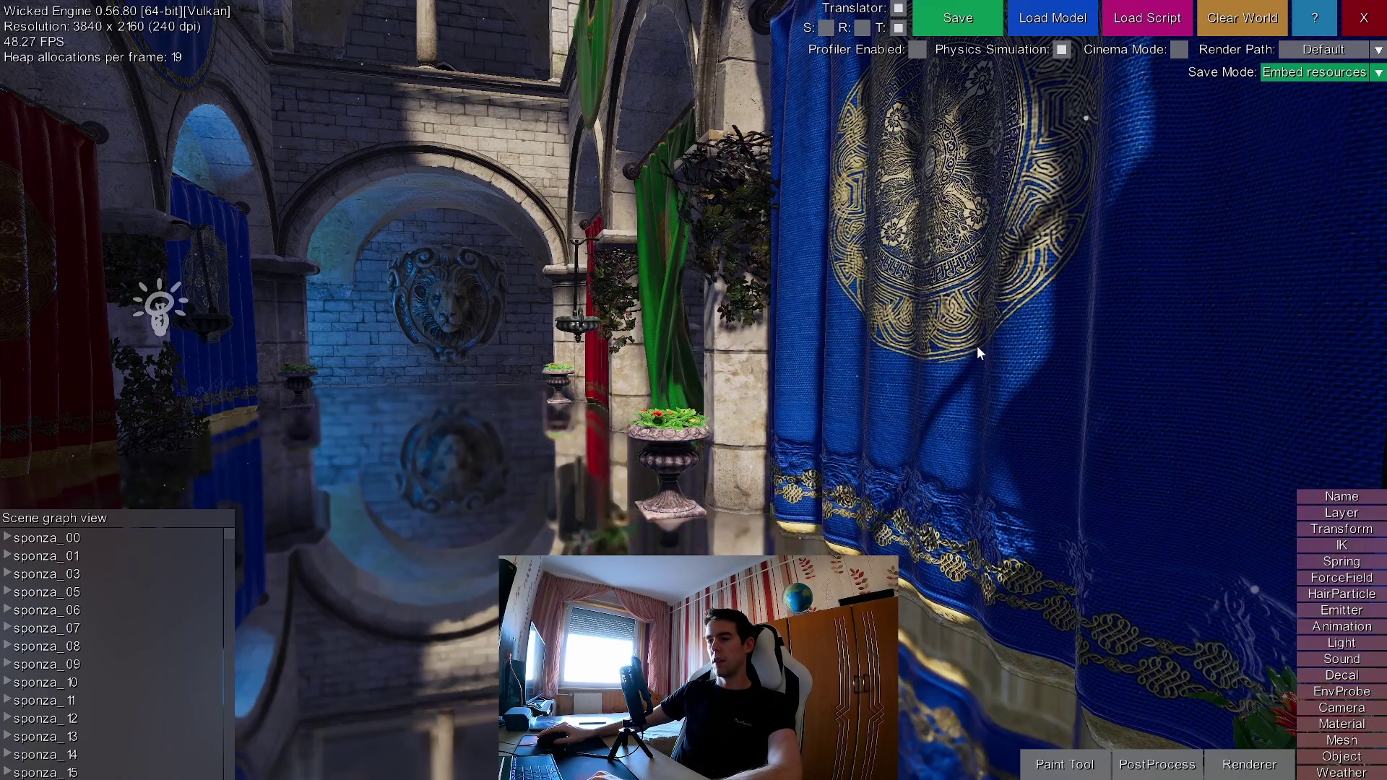
Turn off SSR and enable Ray Traced Reflections in the post-process settings.
{"action": "middle_click_drag", "start_coordinate": [980, 353], "coordinate": [802, 347]}
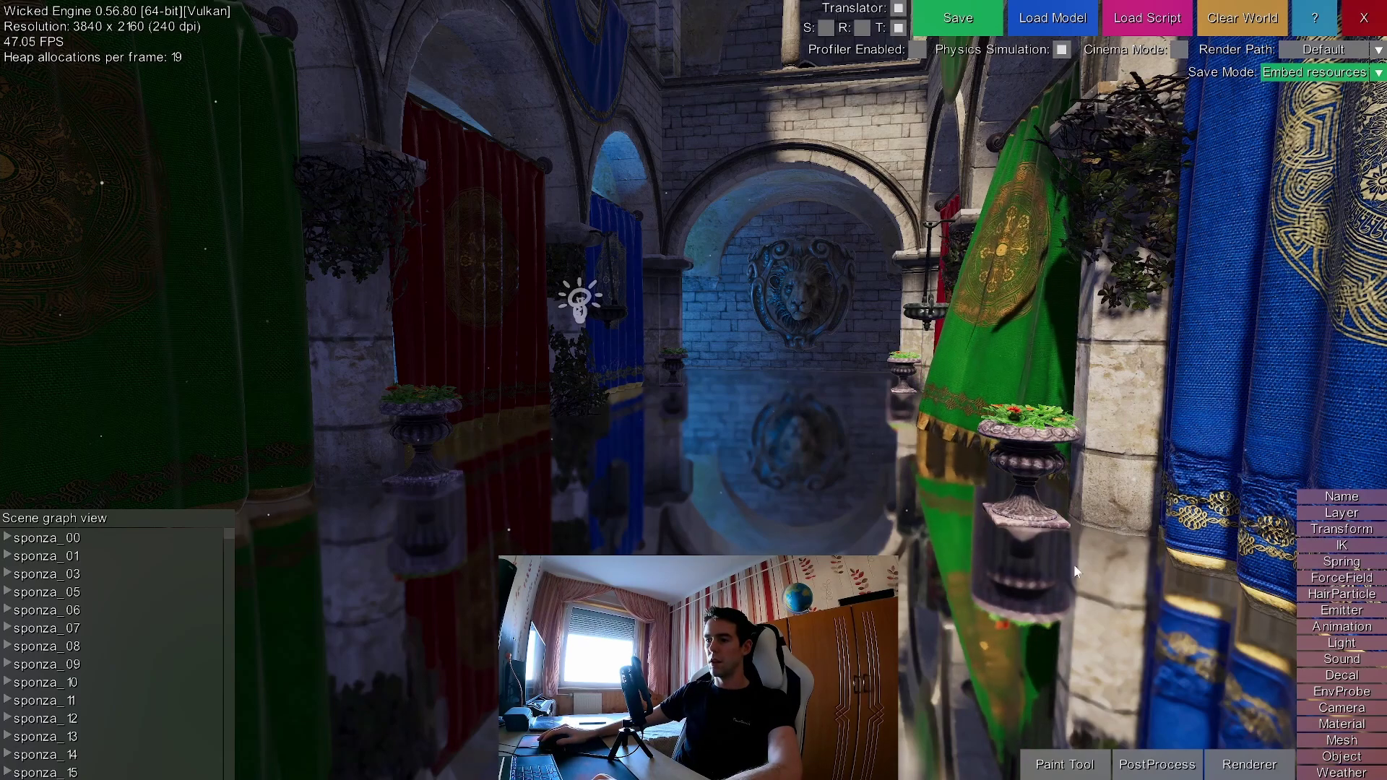
{"action": "left_click", "coordinate": [1163, 772]}
{"action": "left_click", "coordinate": [997, 298]}
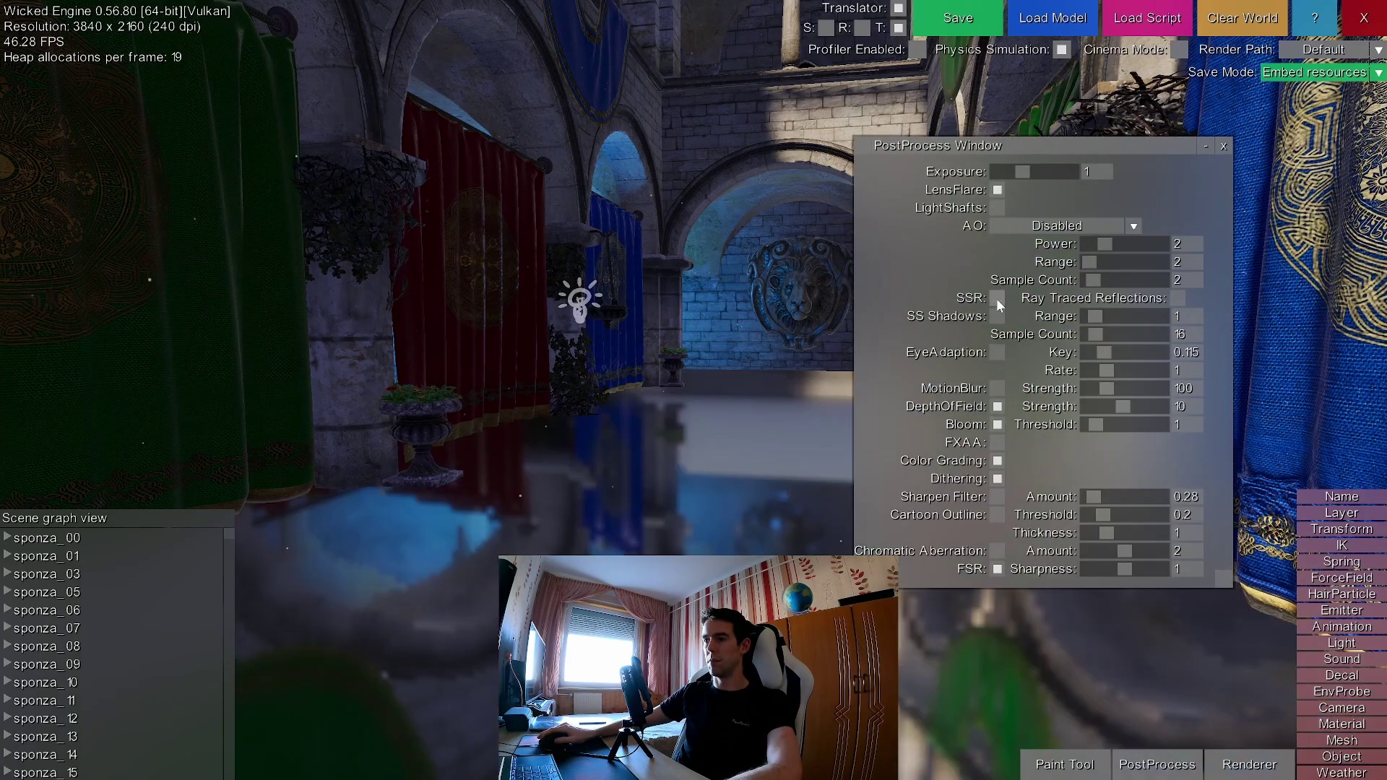
{"action": "middle_click_drag", "start_coordinate": [517, 409], "coordinate": [770, 384]}
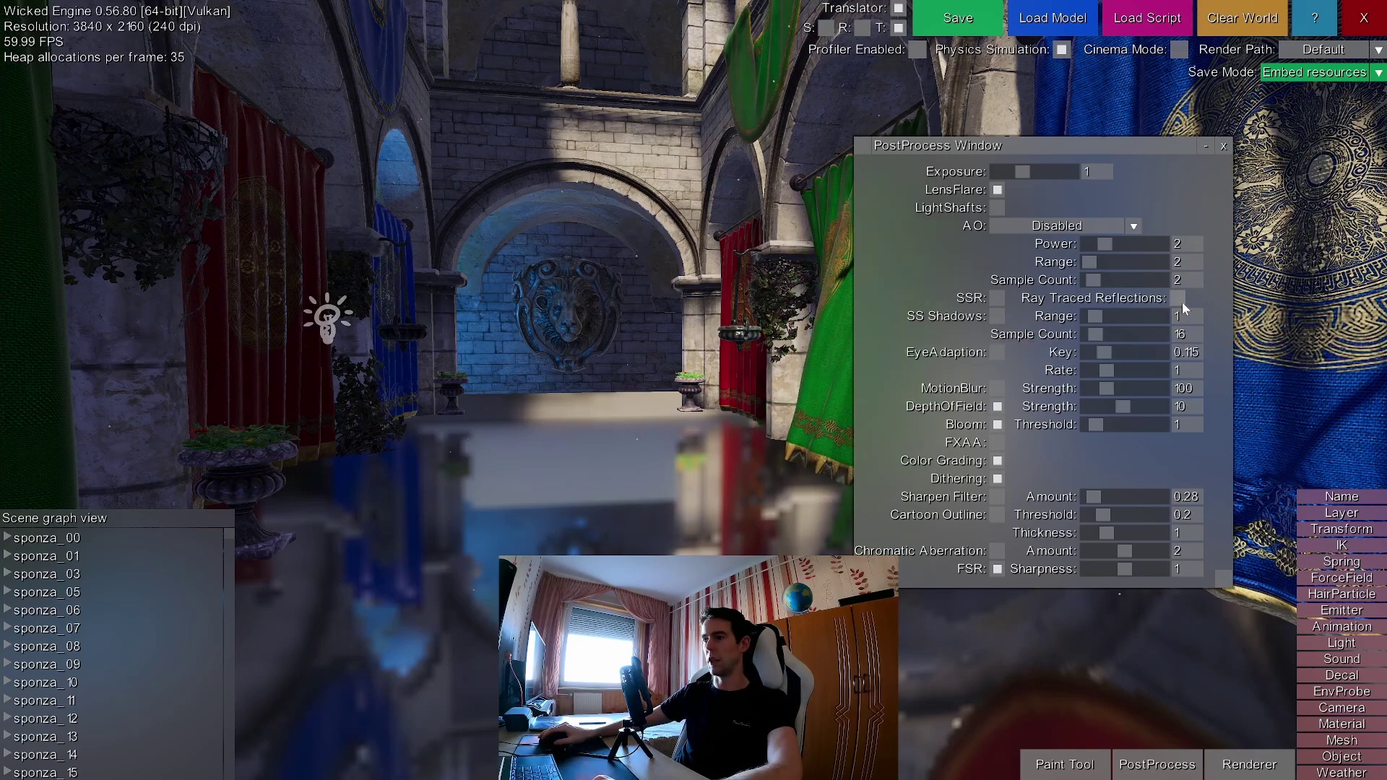
{"action": "left_click", "coordinate": [1180, 300]}
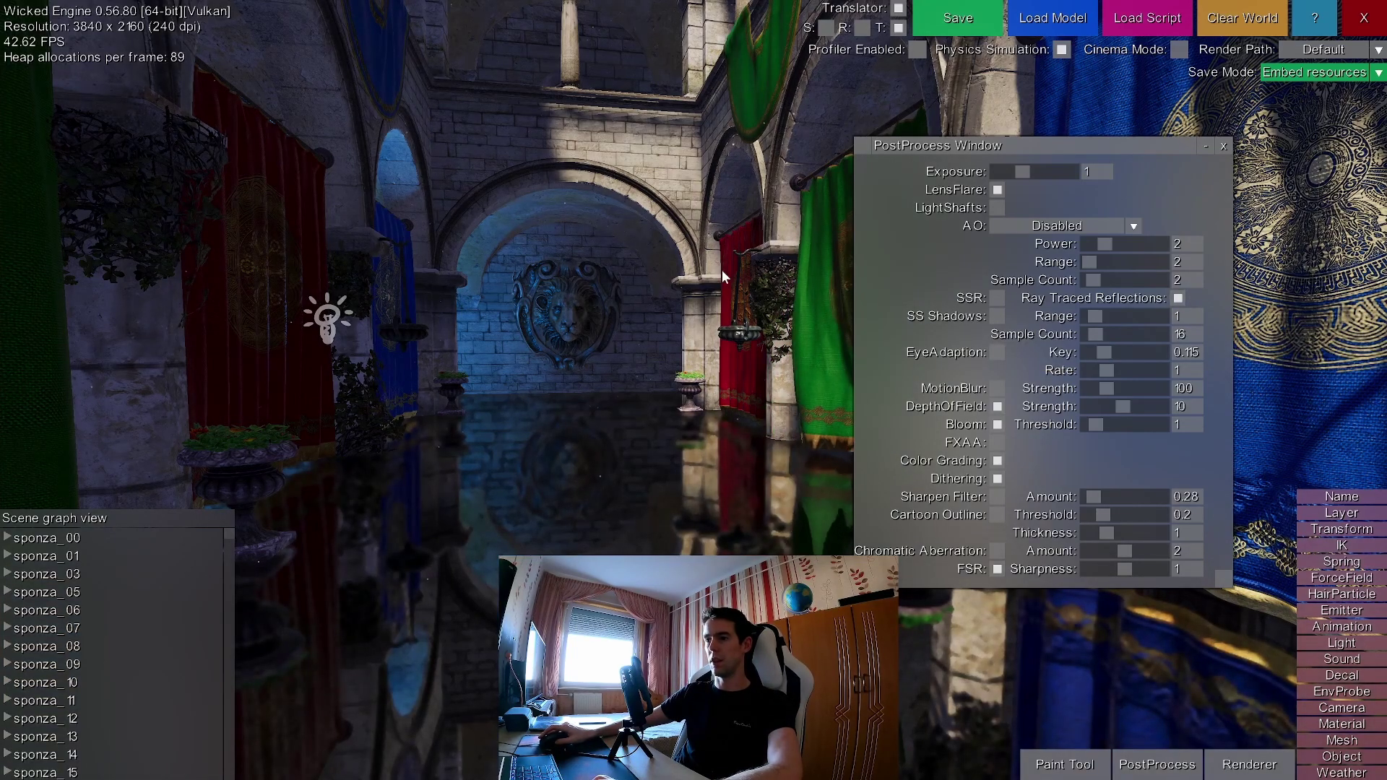
{"action": "left_click", "coordinate": [1223, 146]}
Select the courtyard floor, open its material settings and raise its roughness to 0.269.
{"action": "key", "text": "w"}
{"action": "middle_click_drag", "start_coordinate": [693, 390], "coordinate": [1271, 484]}
{"action": "key", "text": "w"}
{"action": "right_click_drag", "start_coordinate": [634, 422], "coordinate": [634, 421]}
{"action": "left_click", "coordinate": [1342, 724]}
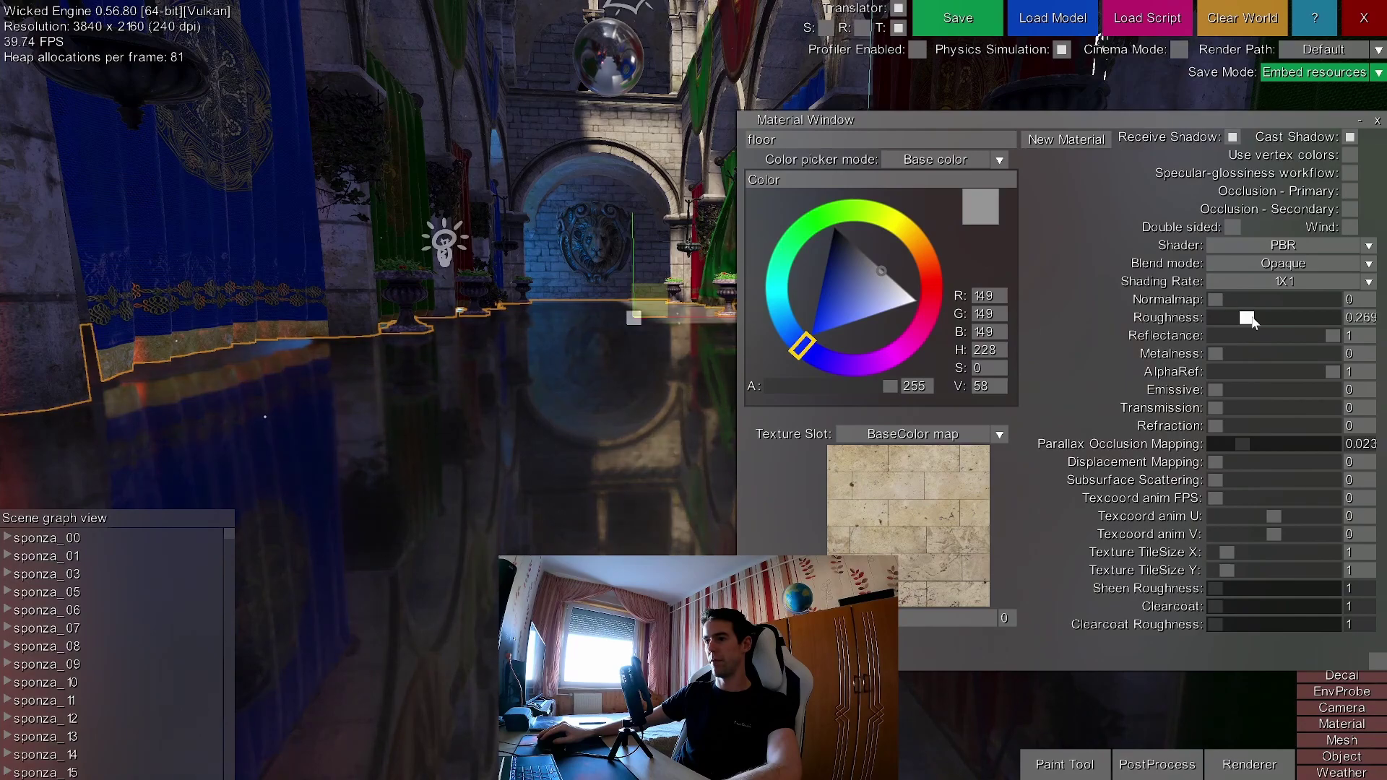
Lower the floor's roughness to 0.023 and view the ray traced reflections in the vaulted side gallery.
{"action": "key", "text": "e"}
{"action": "middle_click_drag", "start_coordinate": [625, 328], "coordinate": [604, 306]}
{"action": "key", "text": "w"}
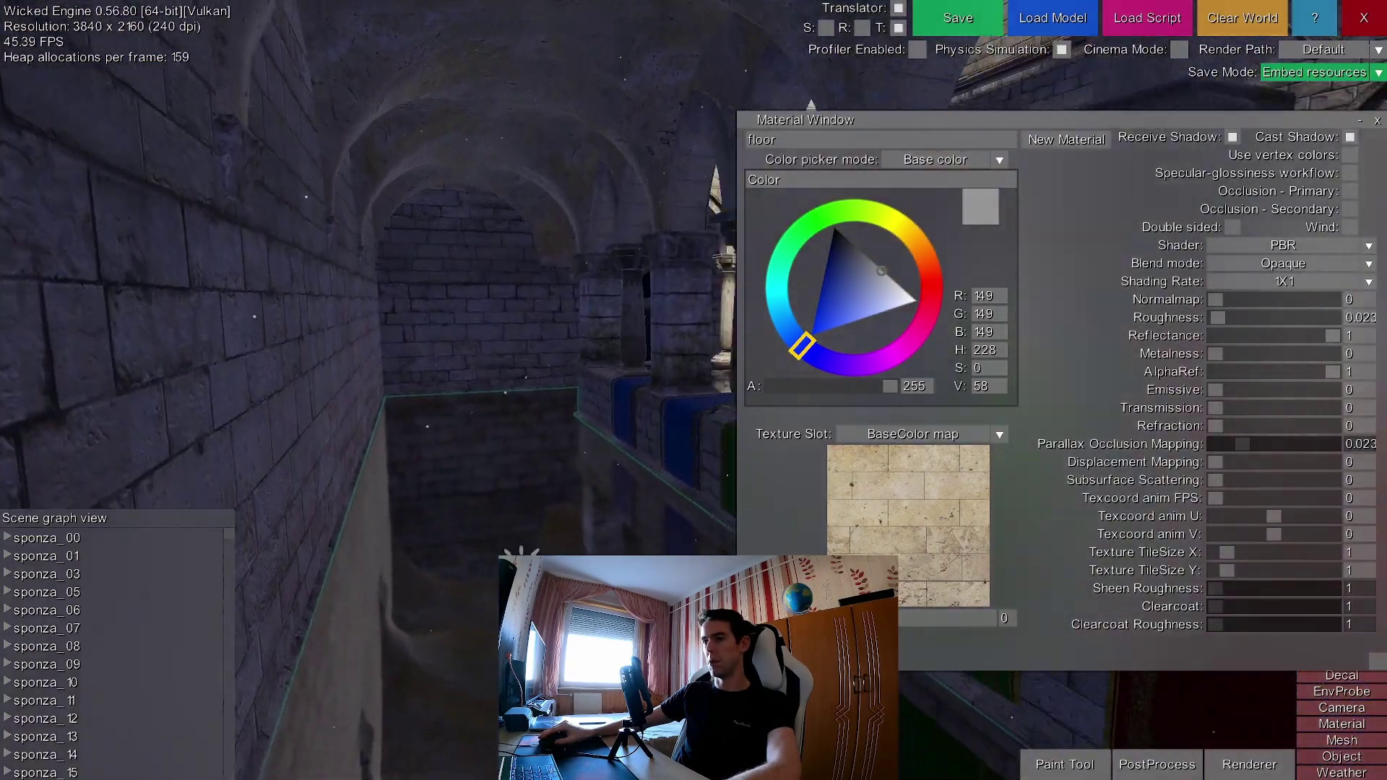
{"action": "right_click_drag", "start_coordinate": [812, 104], "coordinate": [811, 105]}
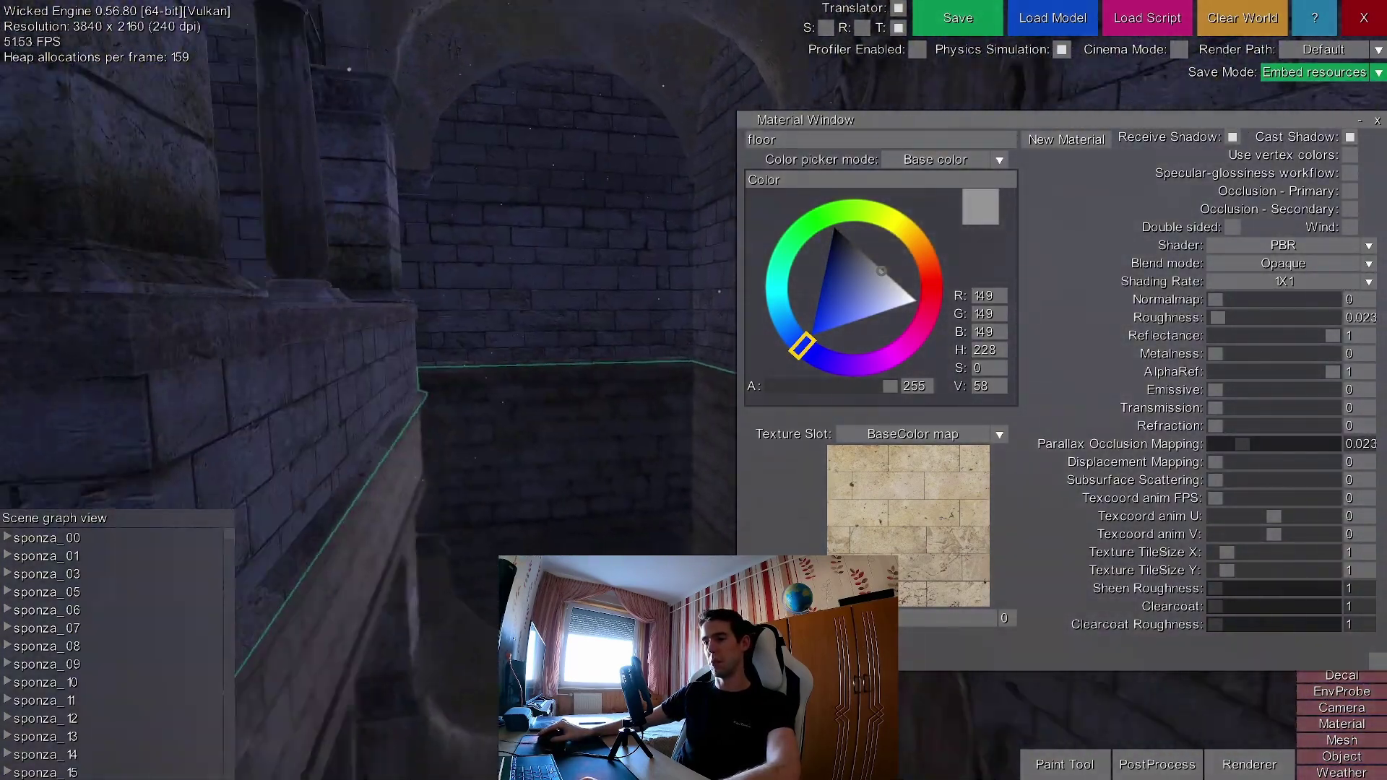
{"action": "right_click_drag", "start_coordinate": [497, 499], "coordinate": [497, 499]}
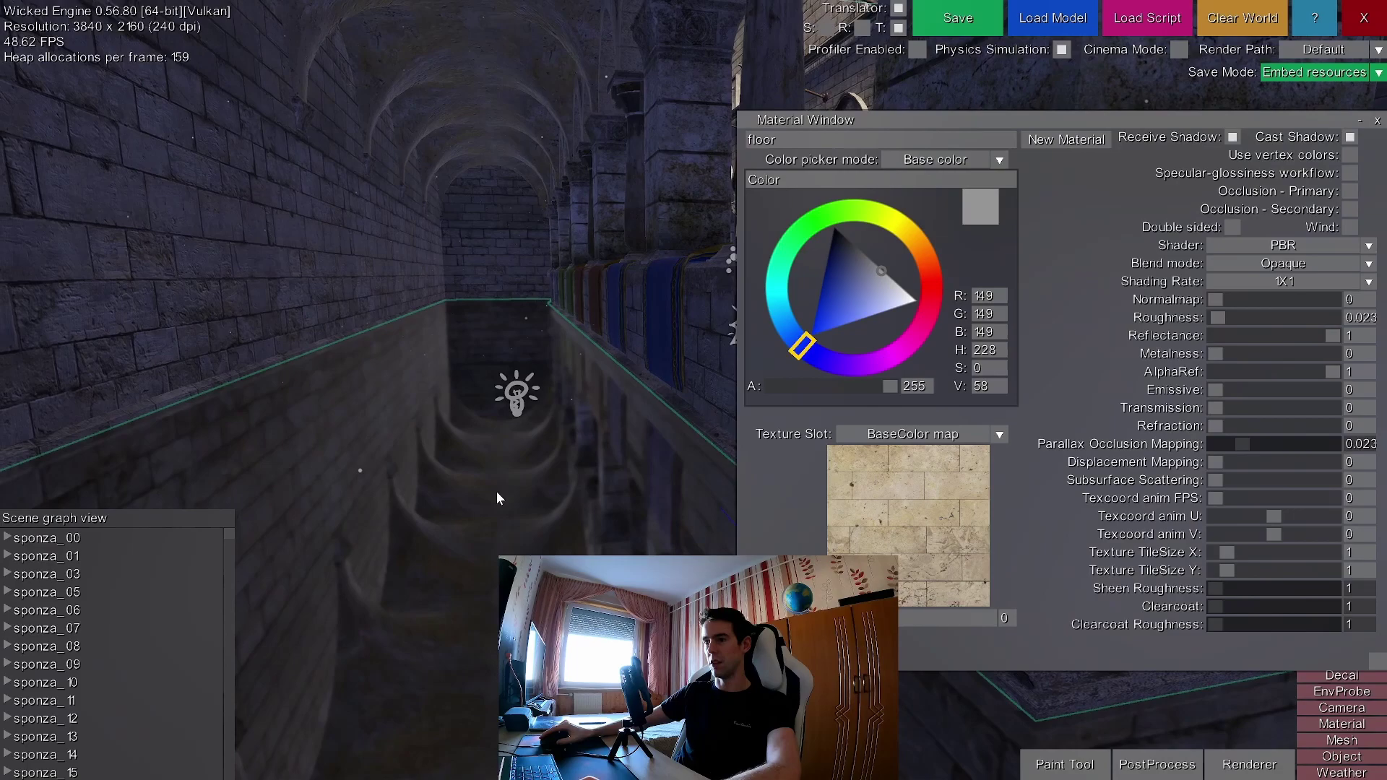
{"action": "middle_click_drag", "start_coordinate": [622, 276], "coordinate": [611, 250]}
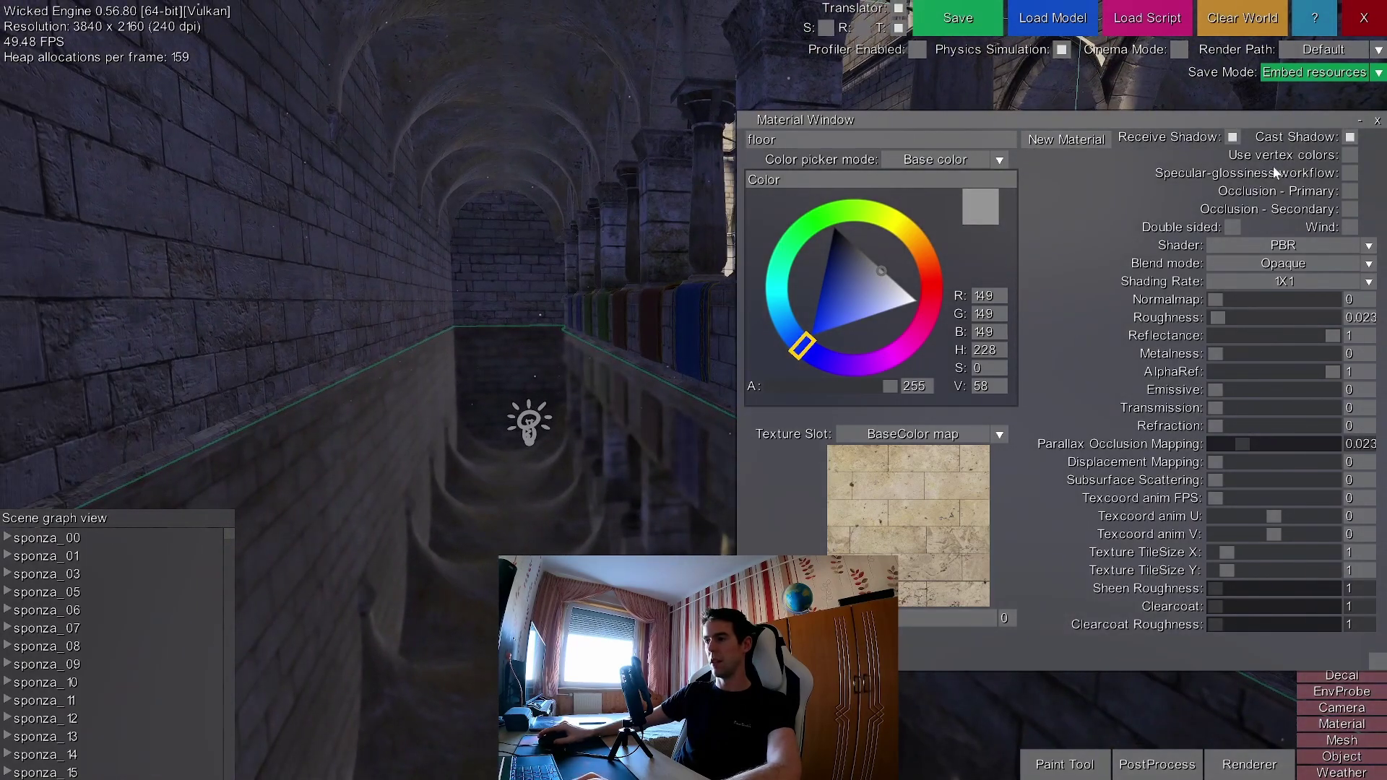
Swap Ray Traced Reflections for SSR and compare the floor reflections in the side gallery.
{"action": "left_click", "coordinate": [1373, 123]}
{"action": "left_click", "coordinate": [1157, 764]}
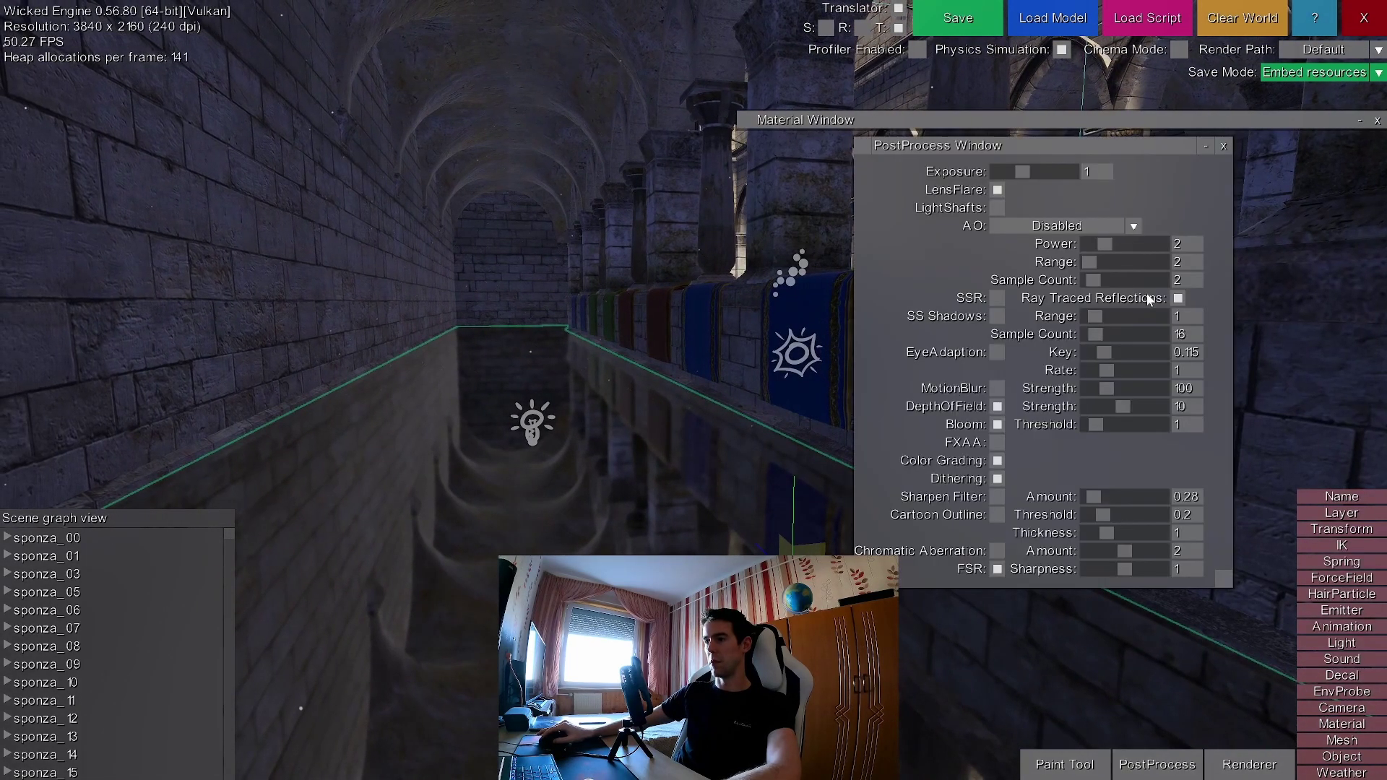
{"action": "left_click", "coordinate": [1178, 299]}
{"action": "left_click", "coordinate": [997, 300]}
{"action": "middle_click_drag", "start_coordinate": [595, 400], "coordinate": [795, 354]}
{"action": "right_click_drag", "start_coordinate": [961, 293], "coordinate": [960, 293]}
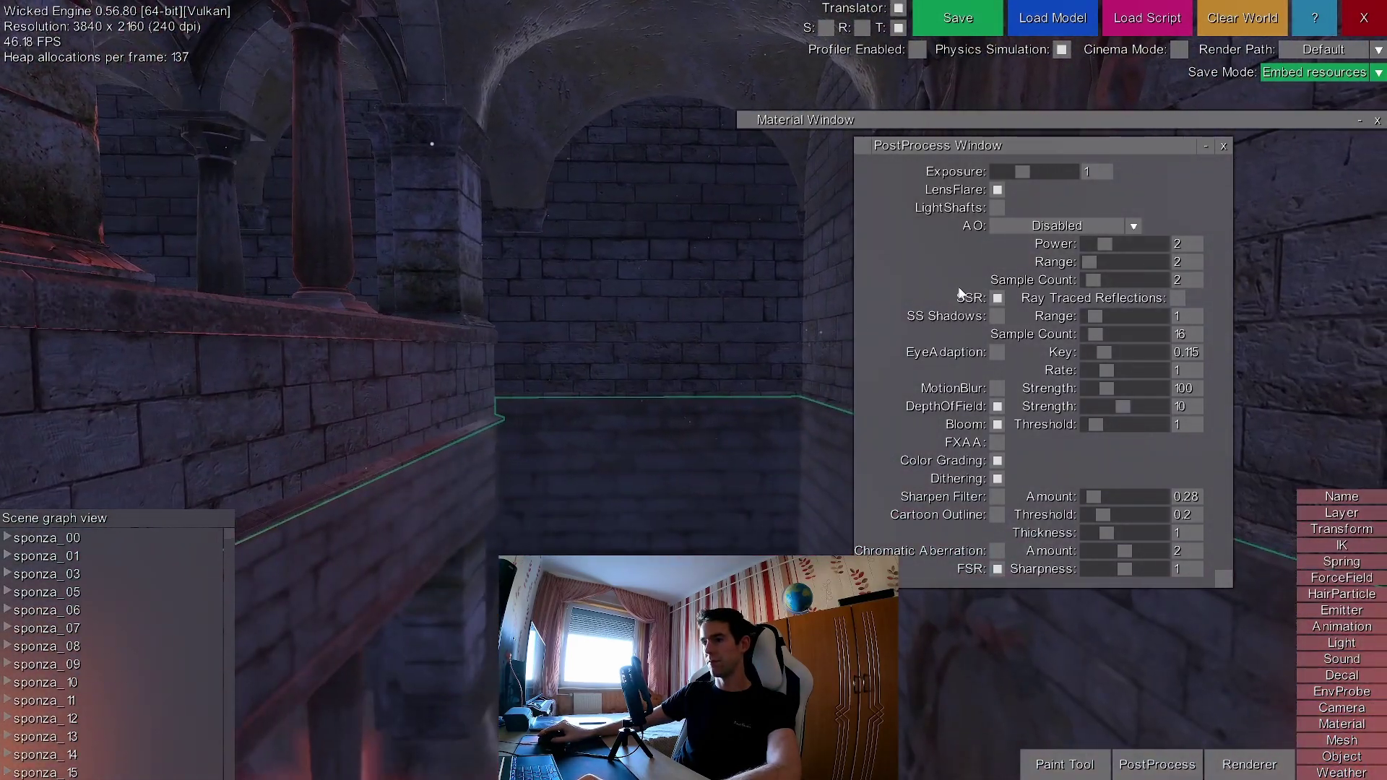
Switch SSR off, re-enable Ray Traced Reflections and view them in the gallery and the main courtyard.
{"action": "left_click", "coordinate": [1000, 302]}
{"action": "left_click", "coordinate": [1172, 299]}
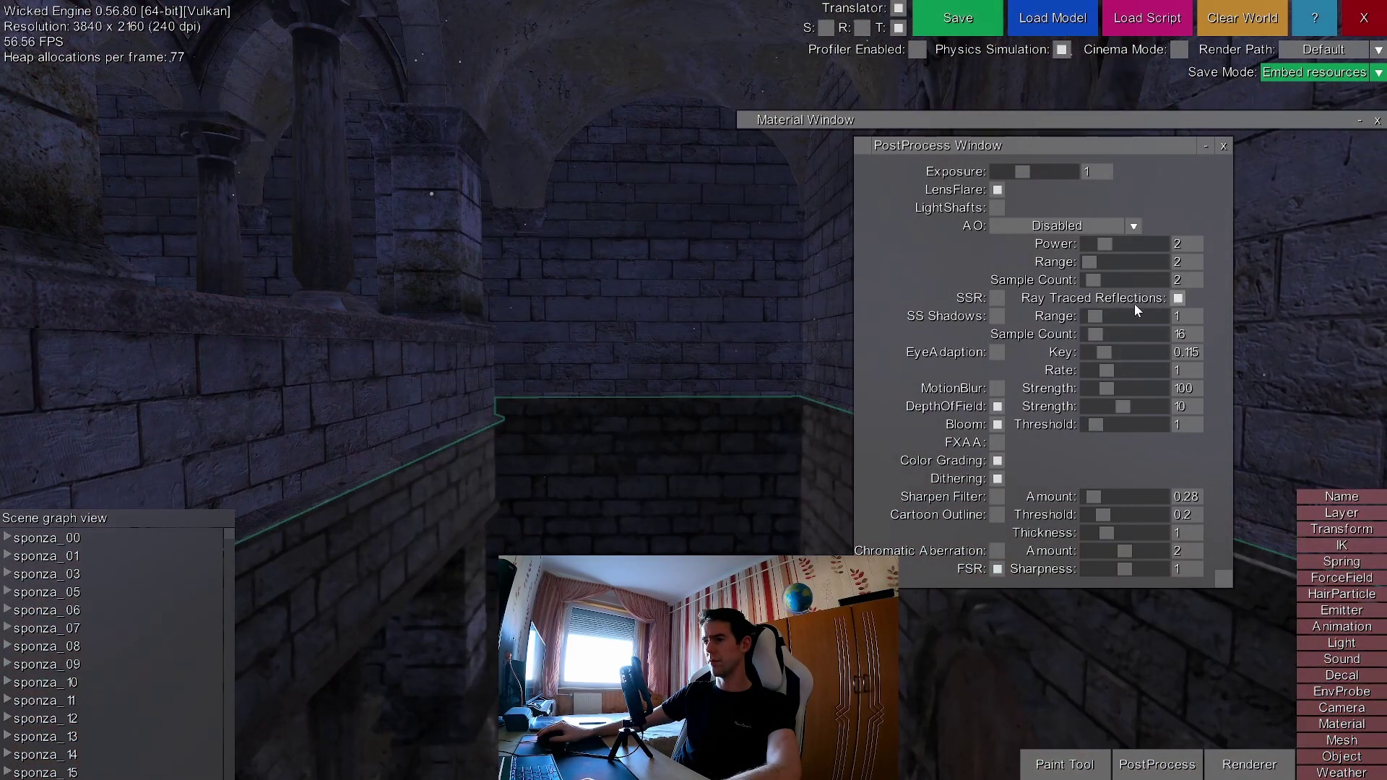
{"action": "right_click_drag", "start_coordinate": [1171, 299], "coordinate": [1172, 299]}
{"action": "right_click_drag", "start_coordinate": [673, 338], "coordinate": [672, 339]}
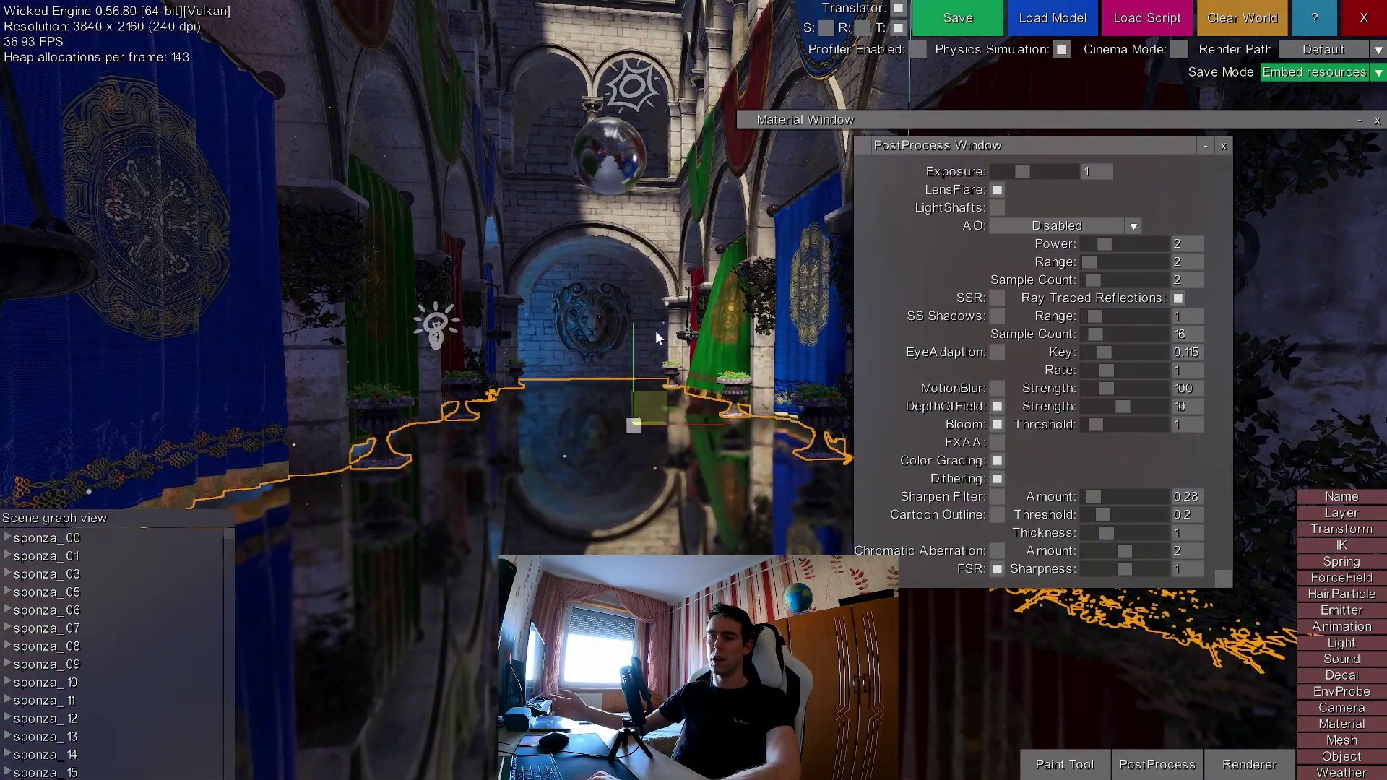
Raise the floor's roughness to 0.341 and examine the blurred ray traced reflections along the courtyard and red-lit column.
{"action": "left_click", "coordinate": [1223, 146]}
{"action": "left_click", "coordinate": [1357, 121]}
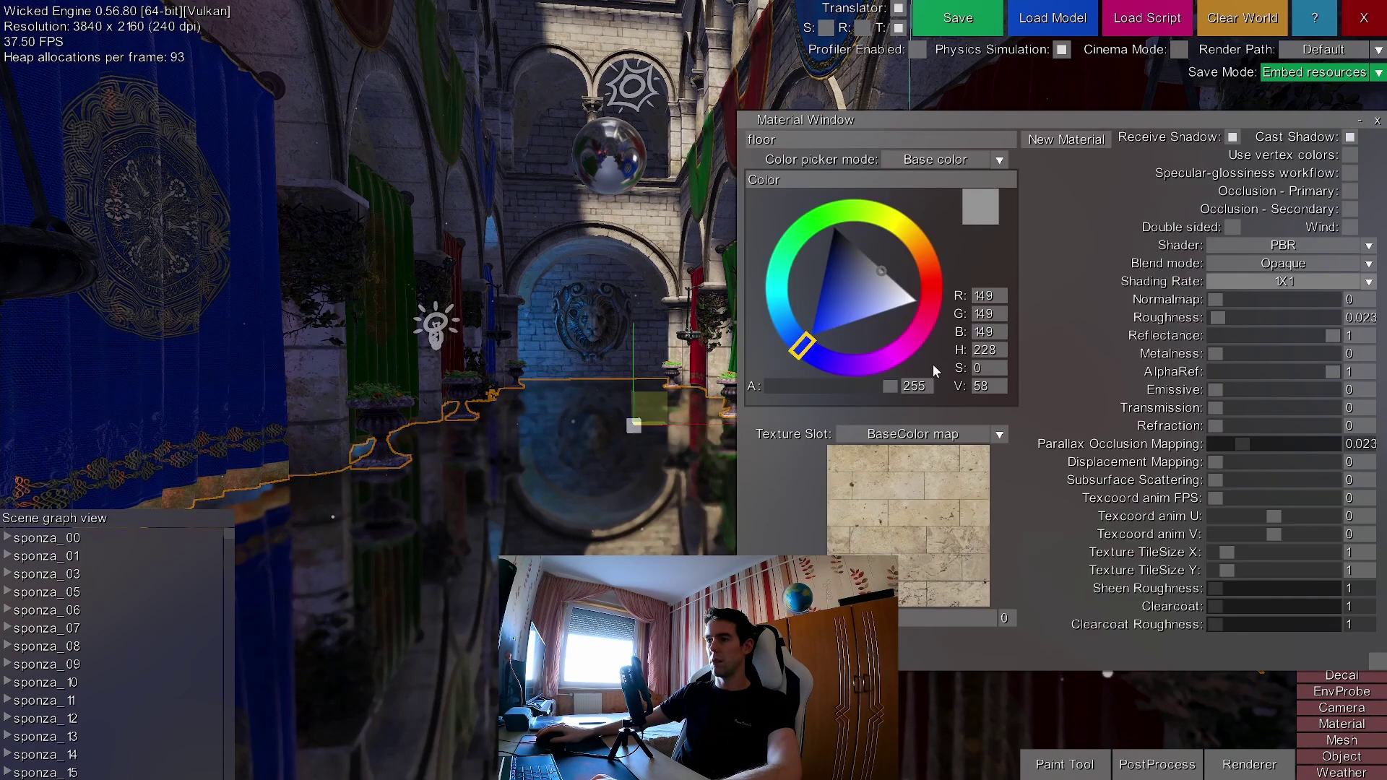
{"action": "left_click_drag", "start_coordinate": [1223, 318], "coordinate": [1255, 317]}
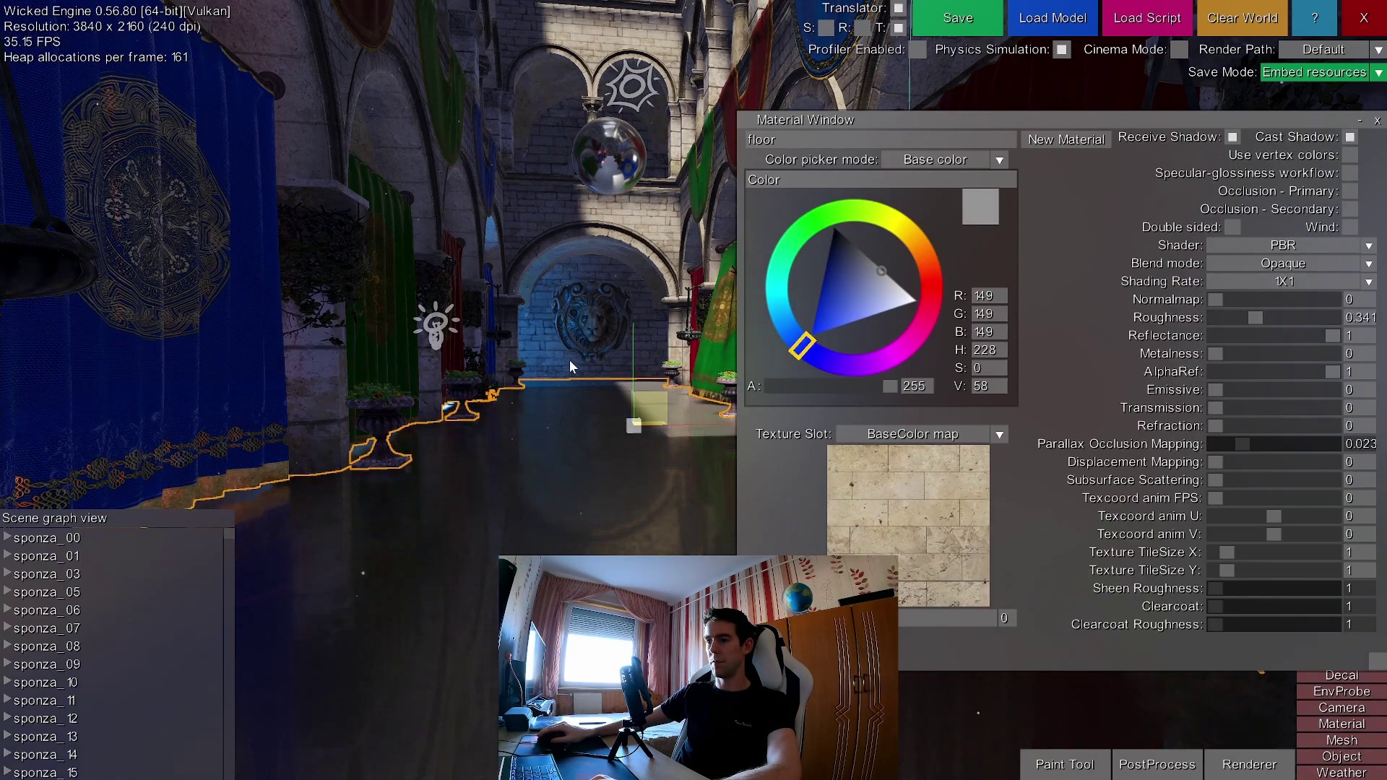
{"action": "right_click_drag", "start_coordinate": [1256, 317], "coordinate": [1256, 317]}
{"action": "middle_click_drag", "start_coordinate": [609, 383], "coordinate": [608, 383]}
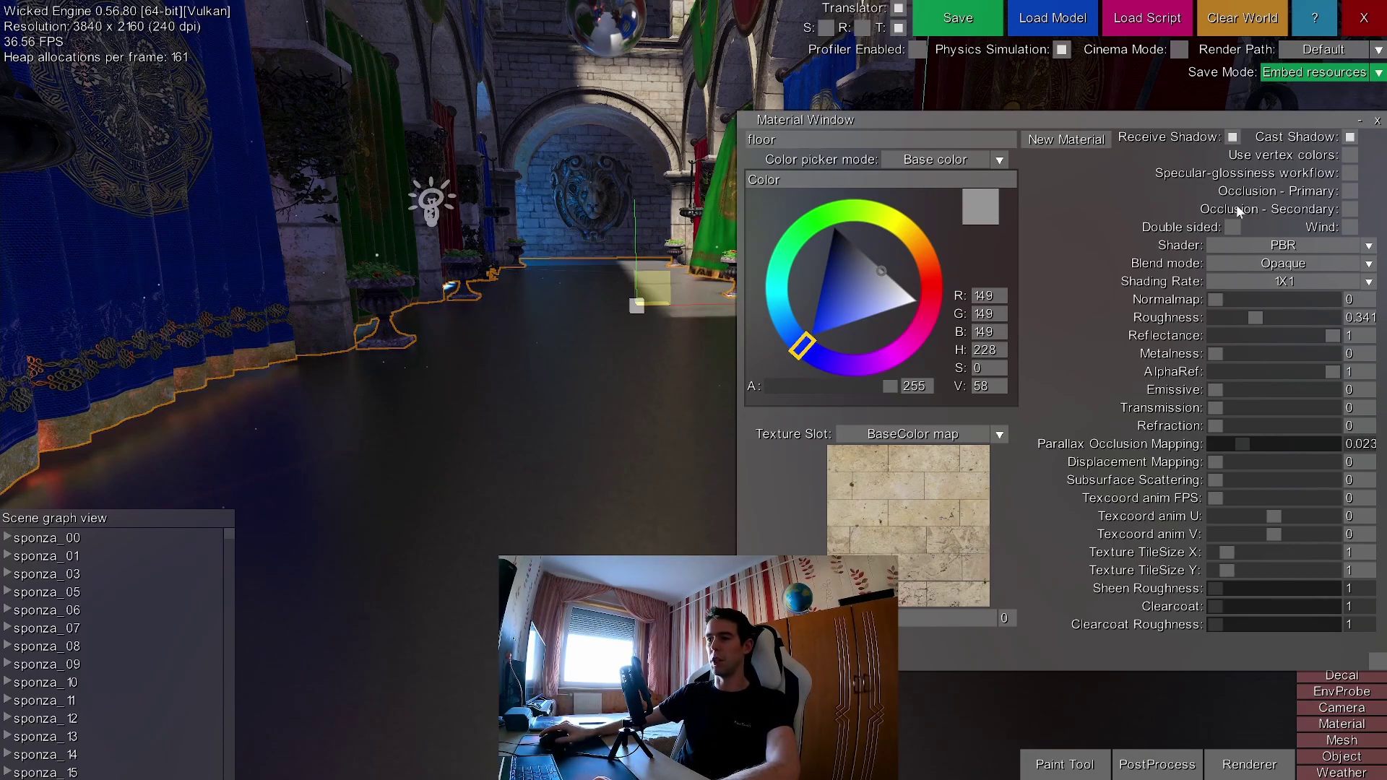
{"action": "left_click", "coordinate": [1370, 122]}
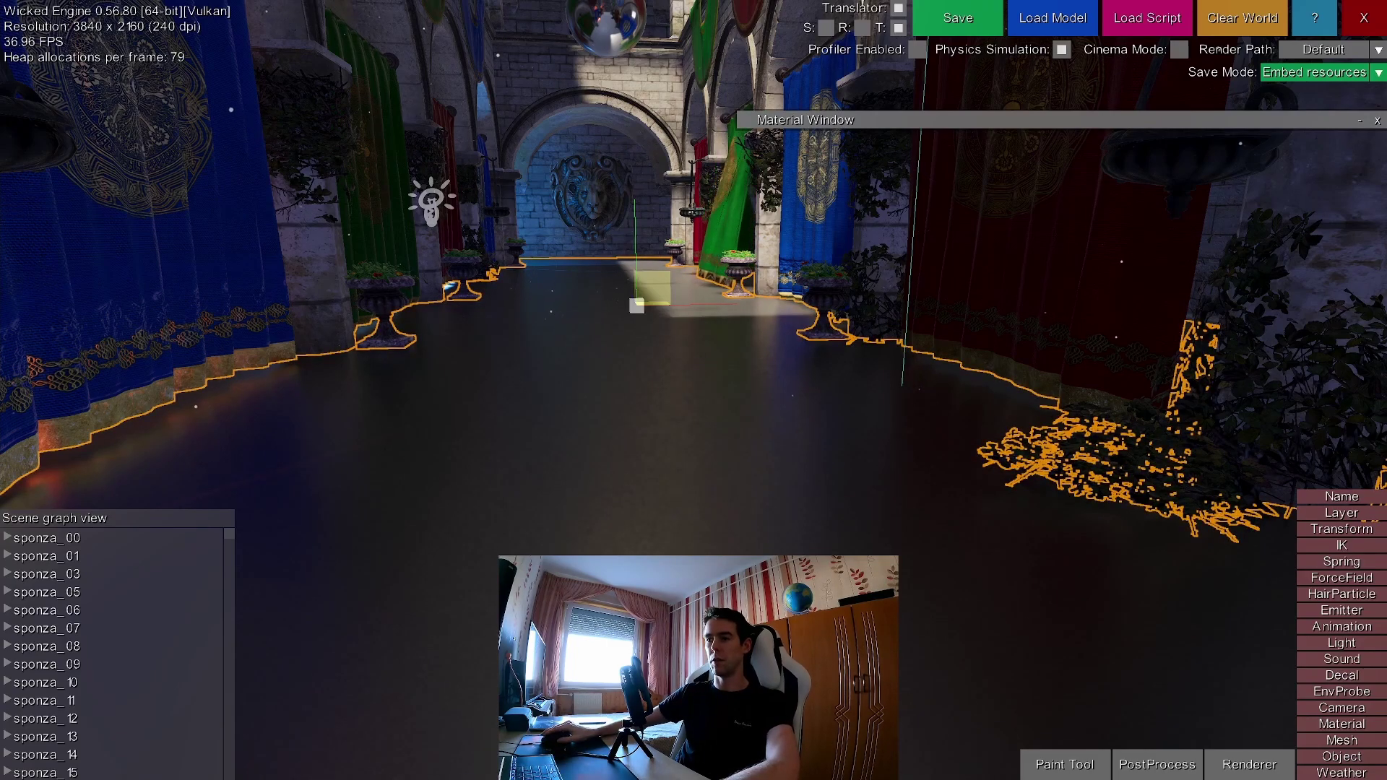
{"action": "middle_click_drag", "start_coordinate": [708, 413], "coordinate": [519, 441]}
{"action": "right_click_drag", "start_coordinate": [723, 423], "coordinate": [686, 405]}
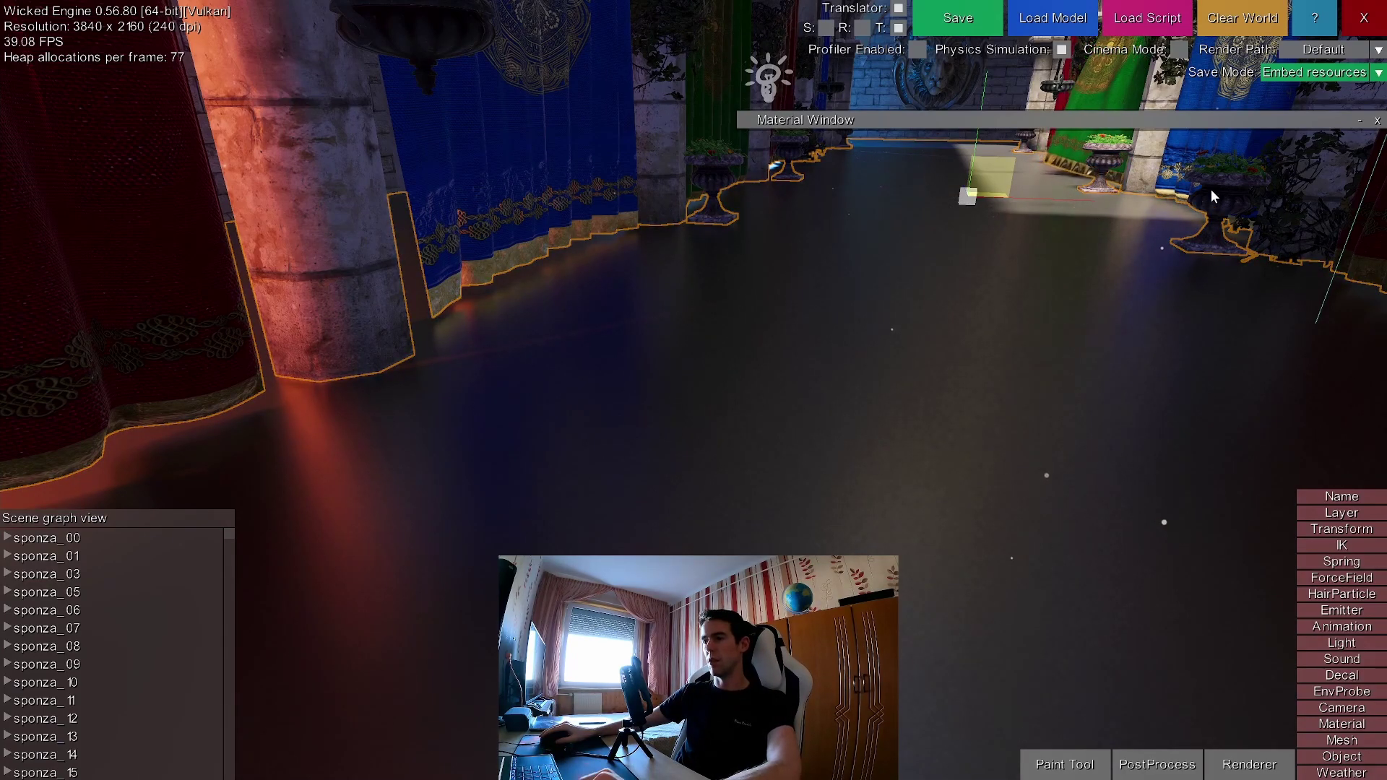
Reset the floor's roughness to 0 and close its material settings.
{"action": "left_click", "coordinate": [1085, 315]}
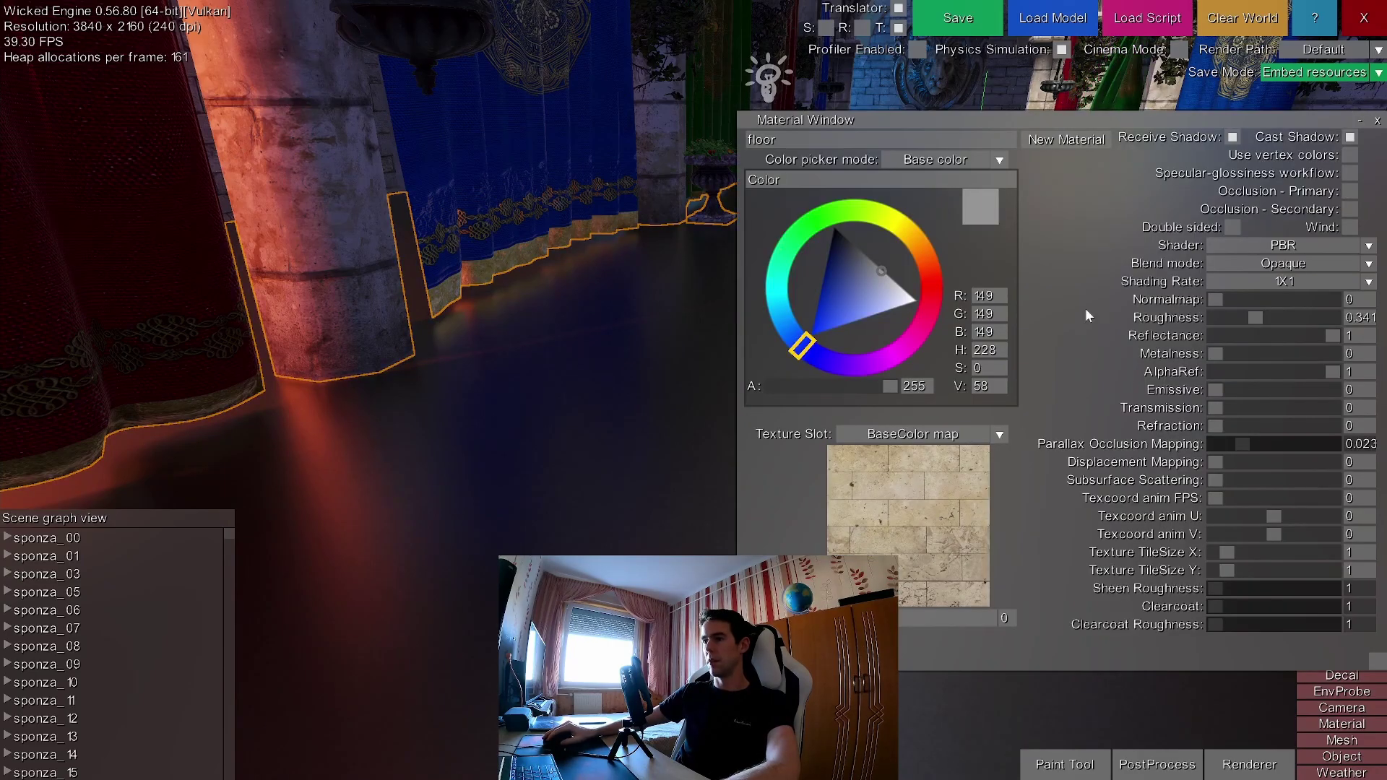
{"action": "left_click_drag", "start_coordinate": [1250, 323], "coordinate": [1159, 321]}
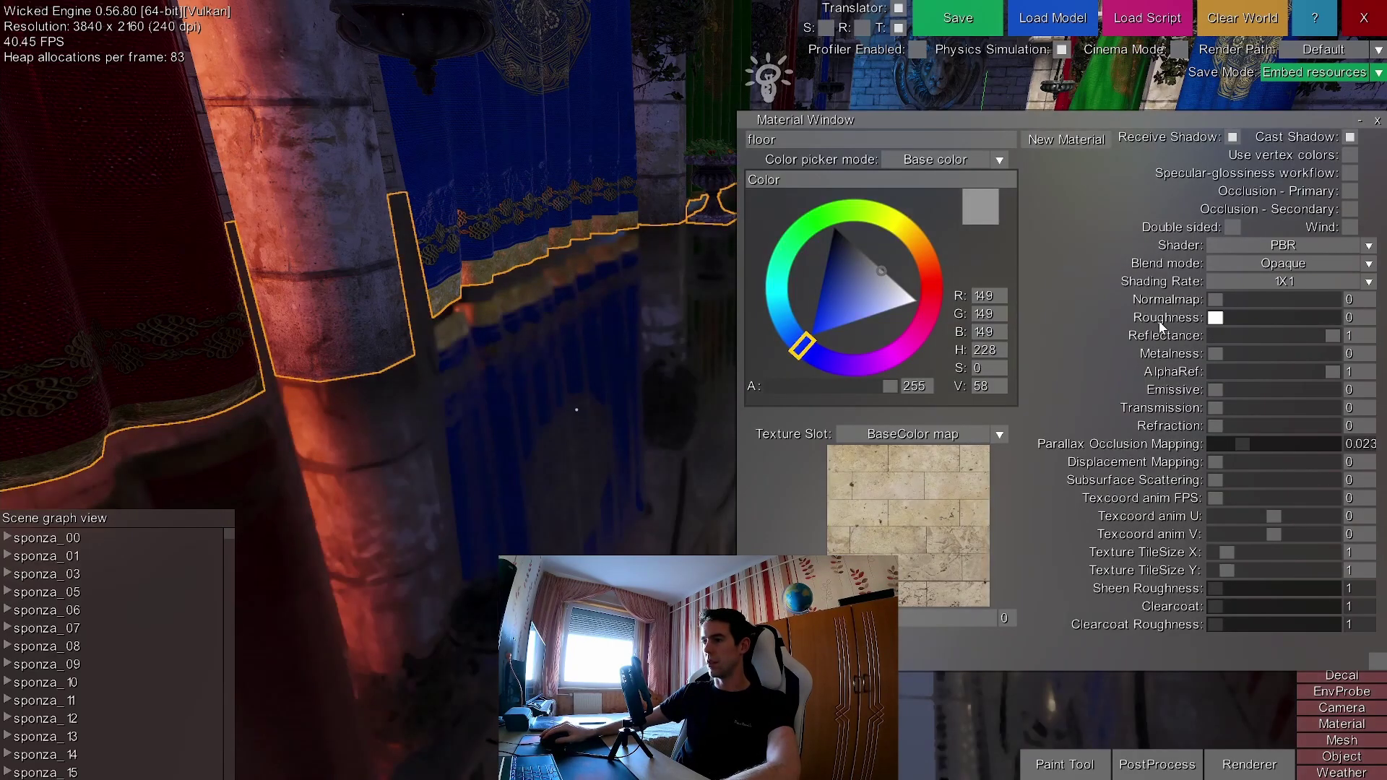
{"action": "left_click", "coordinate": [1378, 121]}
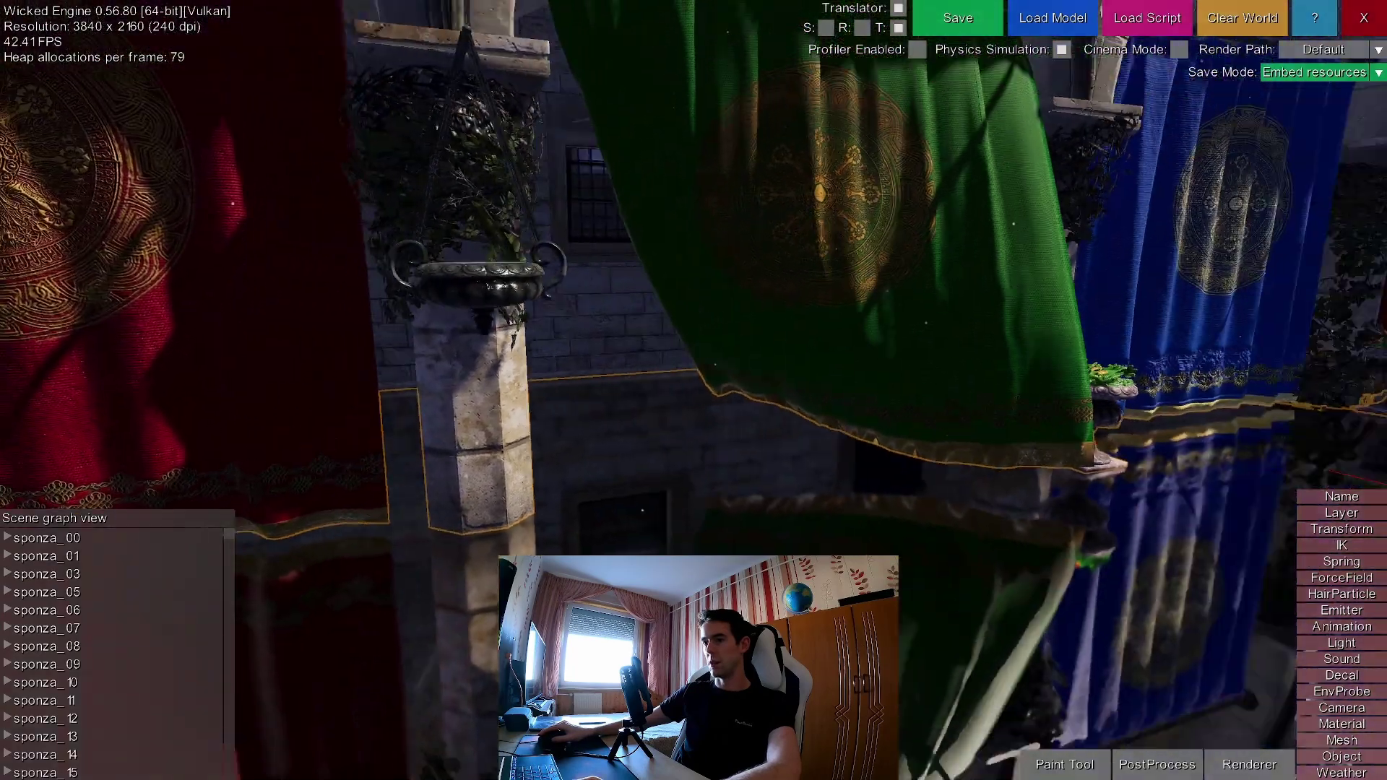
Select the column beside the red curtain and set its material's normal map and roughness to 0 and reflectance to 1.
{"action": "middle_click_drag", "start_coordinate": [895, 347], "coordinate": [700, 347]}
{"action": "right_click", "coordinate": [696, 416]}
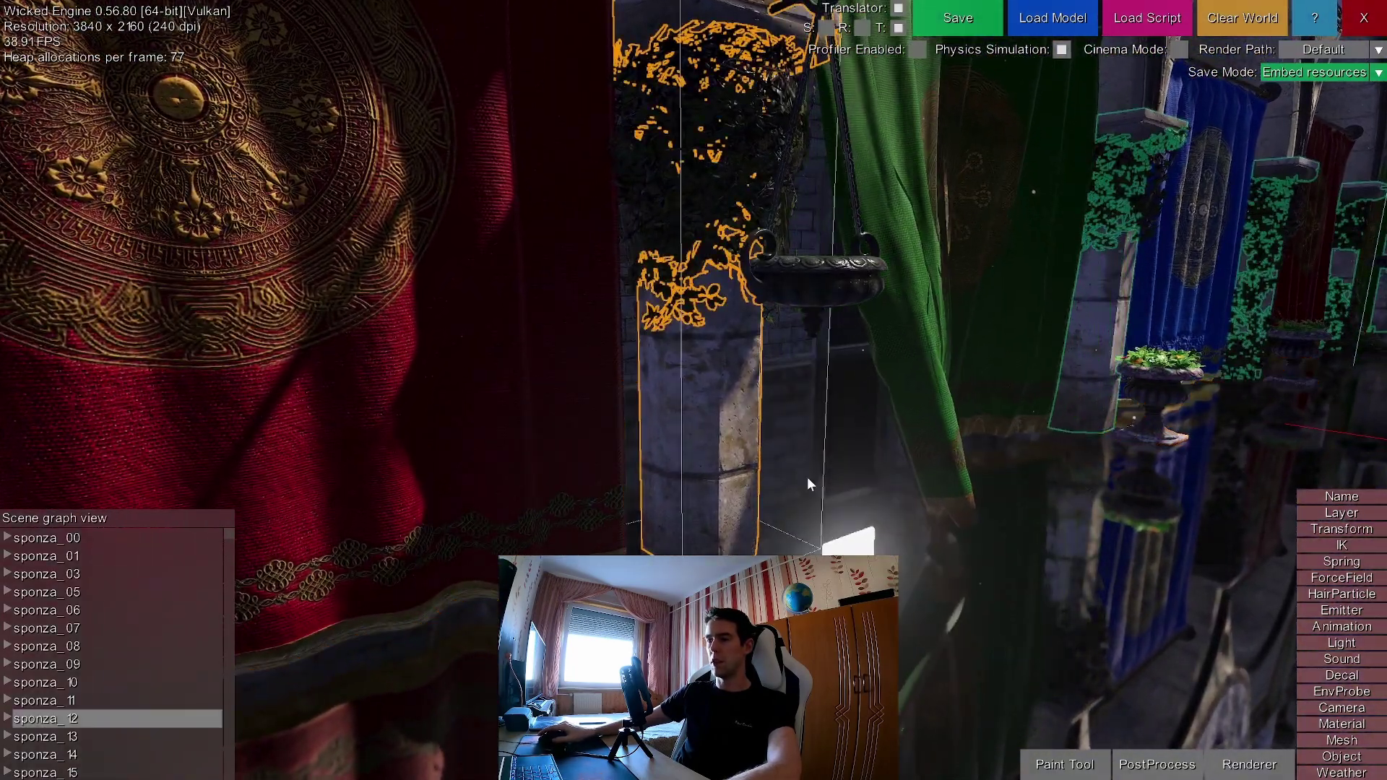
{"action": "left_click", "coordinate": [1341, 724]}
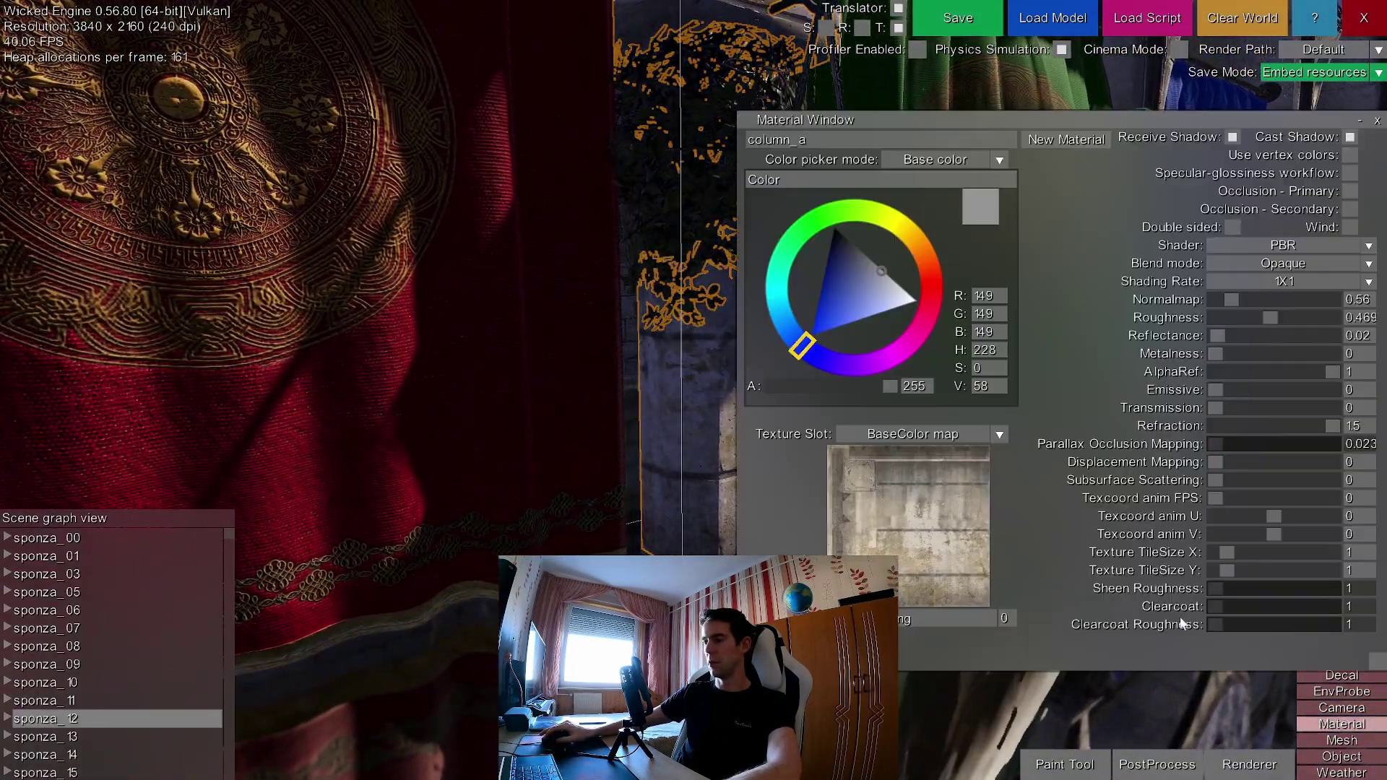
{"action": "left_click_drag", "start_coordinate": [1272, 315], "coordinate": [1337, 335]}
{"action": "left_click_drag", "start_coordinate": [1167, 307], "coordinate": [1160, 308]}
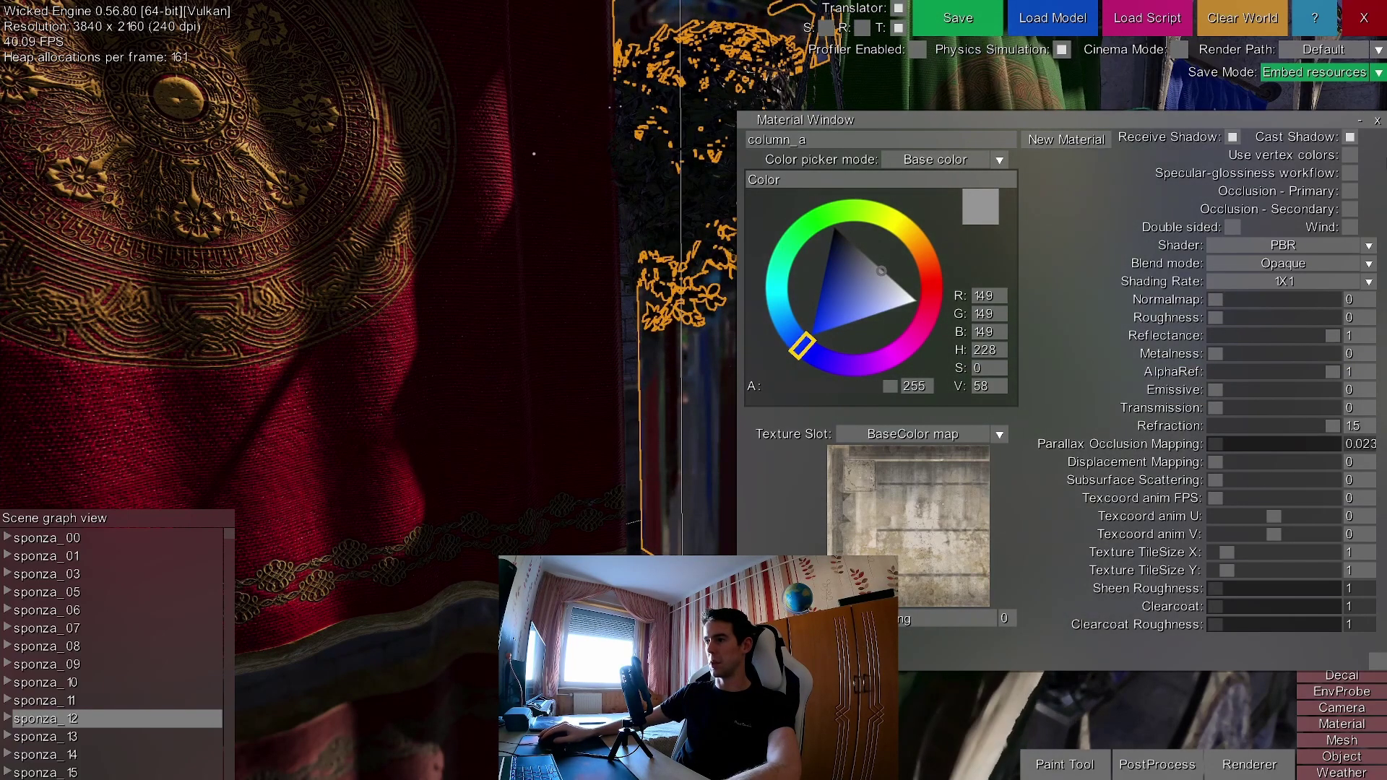
{"action": "left_click", "coordinate": [1377, 122]}
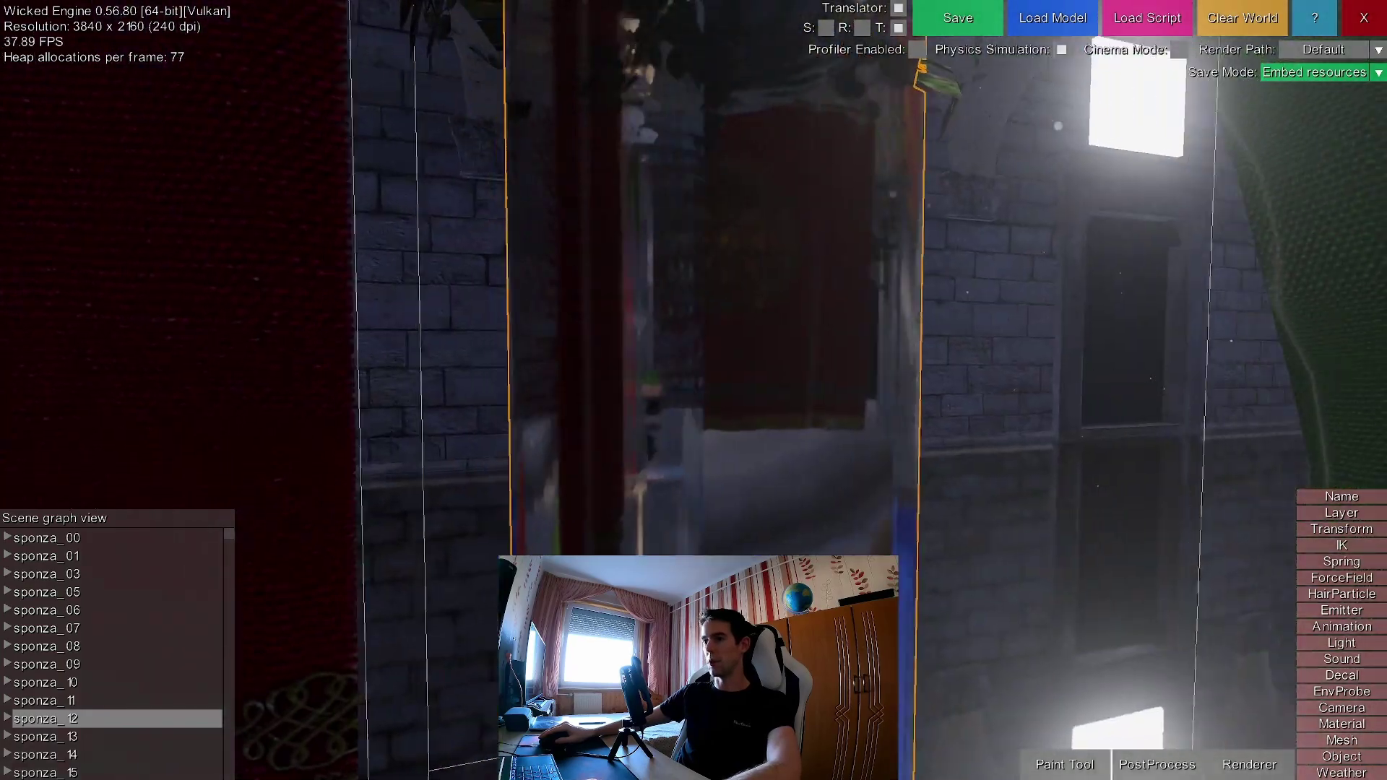
Examine the ray traced reflections on the mirror-like column from several angles and at its base on the reflective floor.
{"action": "middle_click_drag", "start_coordinate": [732, 372], "coordinate": [682, 365]}
{"action": "key", "text": "d"}
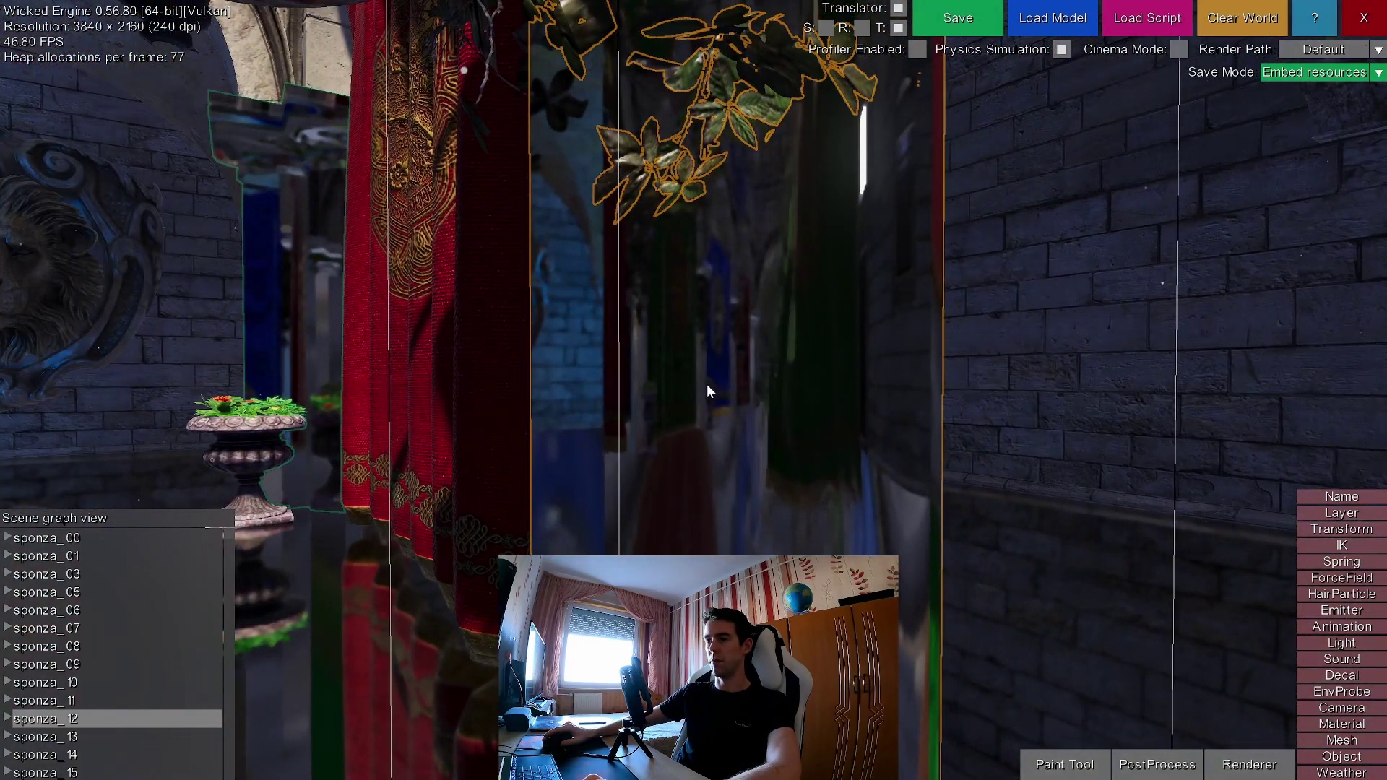
{"action": "key", "text": "a"}
{"action": "middle_click_drag", "start_coordinate": [718, 420], "coordinate": [867, 421]}
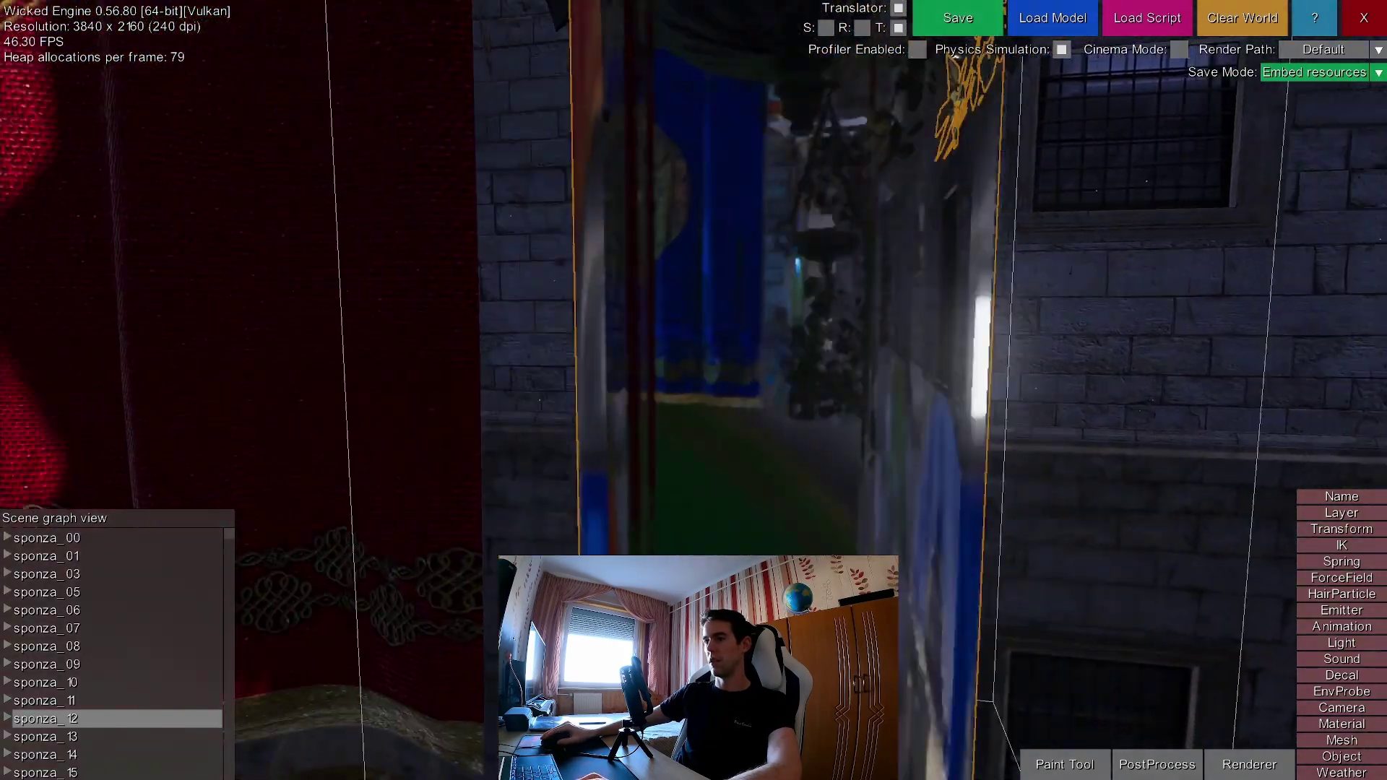
{"action": "key", "text": "s"}
{"action": "middle_click_drag", "start_coordinate": [821, 501], "coordinate": [730, 640]}
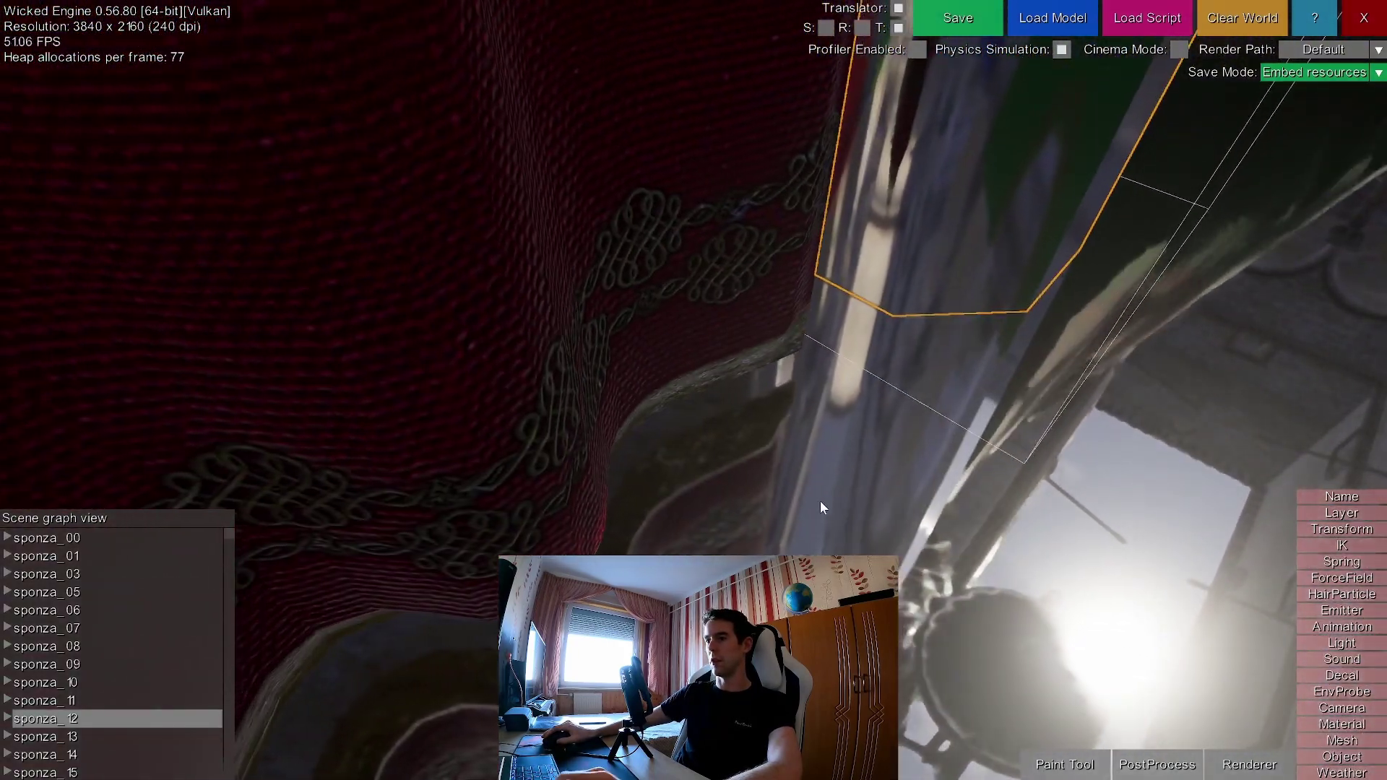
{"action": "right_click_drag", "start_coordinate": [820, 500], "coordinate": [736, 414]}
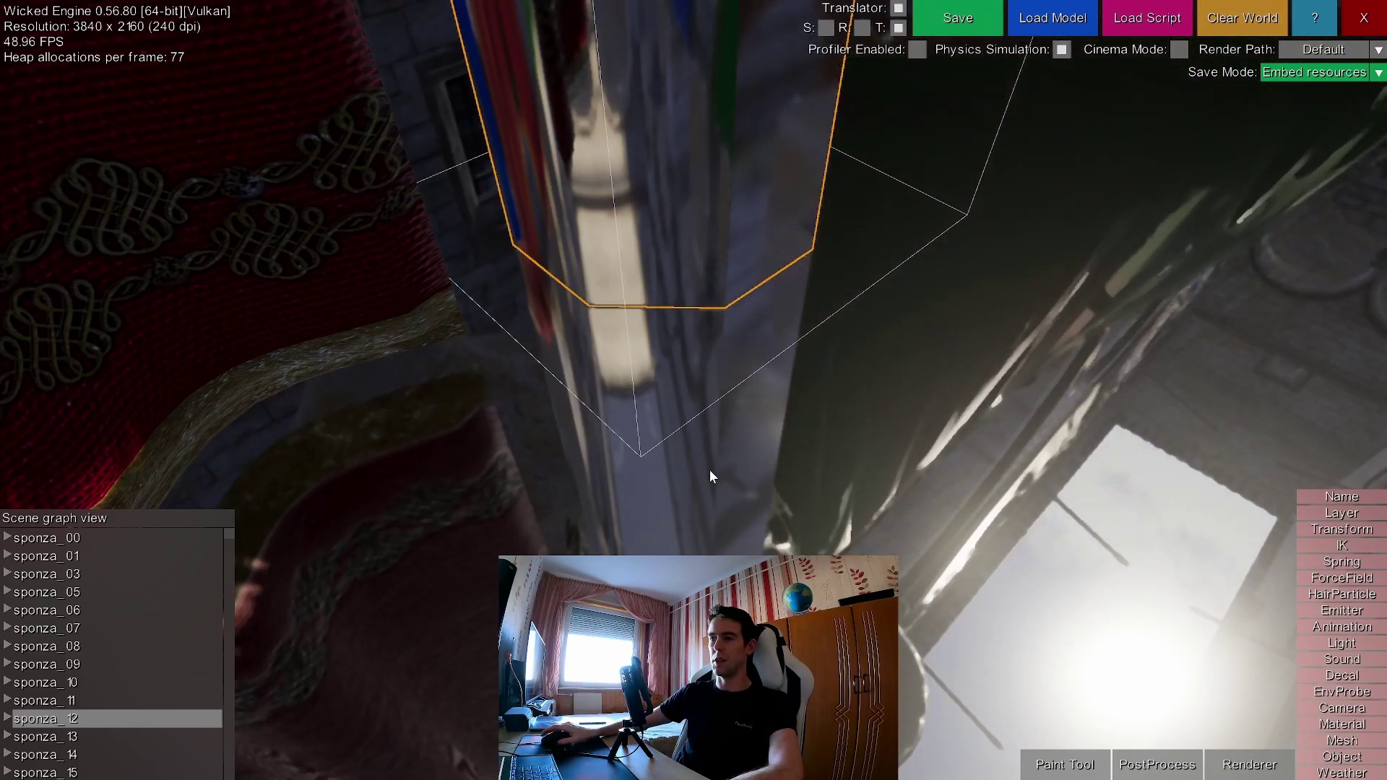
{"action": "key", "text": "d"}
{"action": "middle_click_drag", "start_coordinate": [670, 465], "coordinate": [670, 440]}
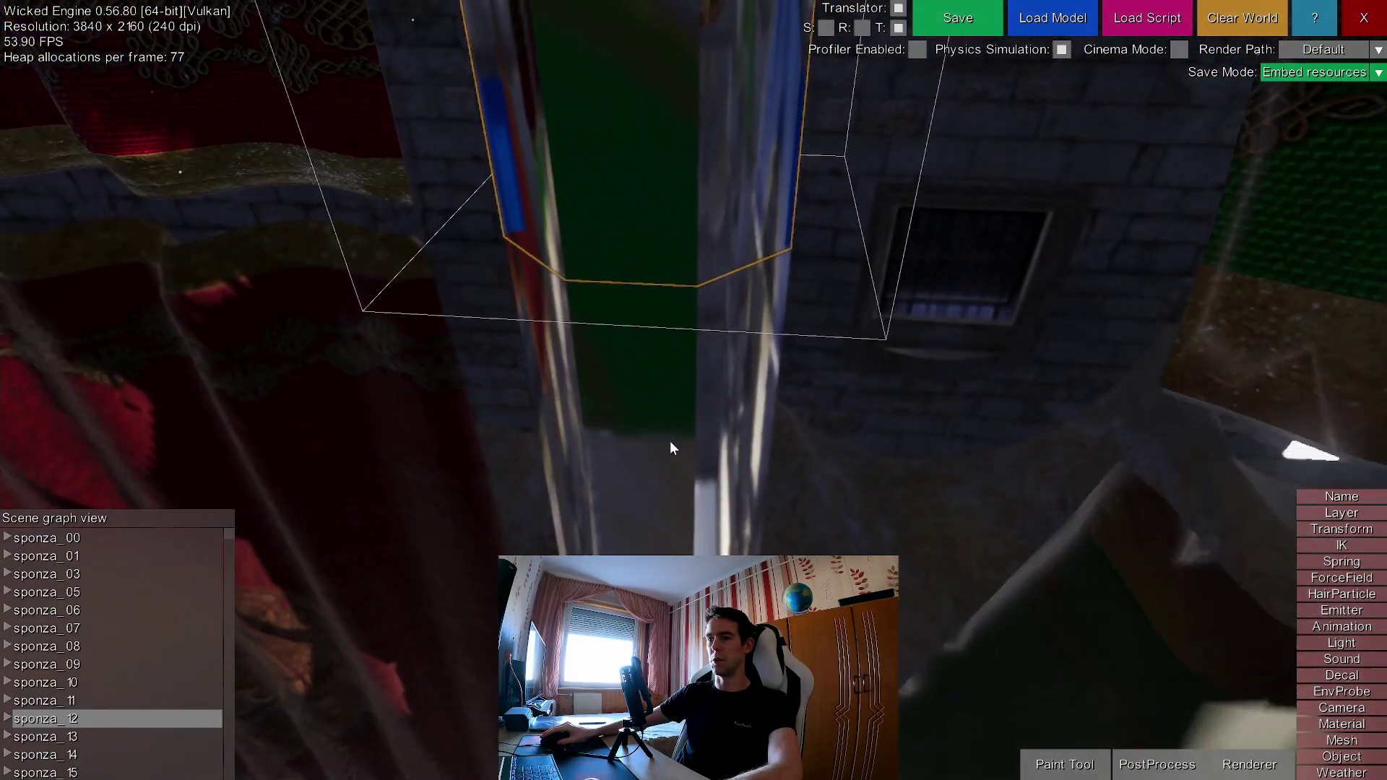
{"action": "right_click_drag", "start_coordinate": [669, 442], "coordinate": [1069, 375]}
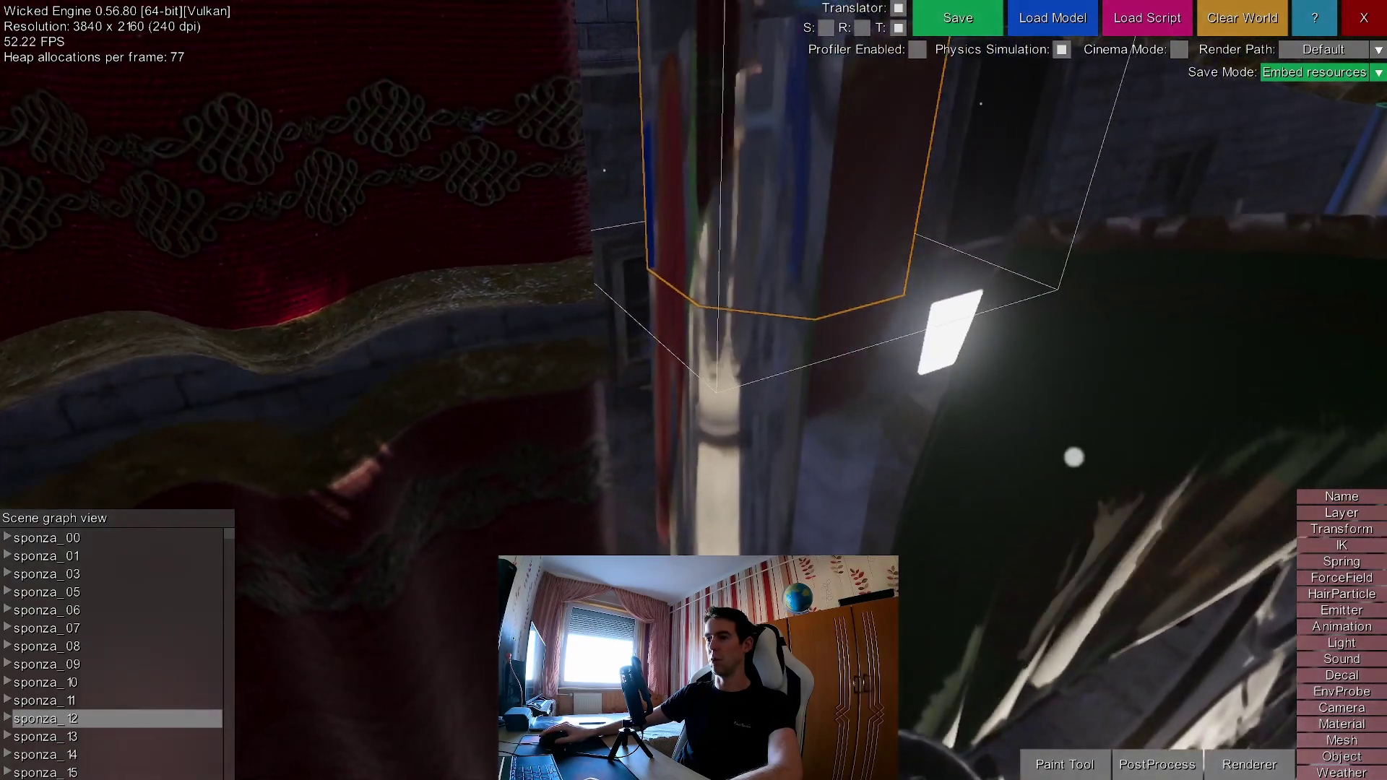
Clear the column selection and disable ray traced reflections in the post-processing settings.
{"action": "right_click_drag", "start_coordinate": [1074, 457], "coordinate": [654, 389]}
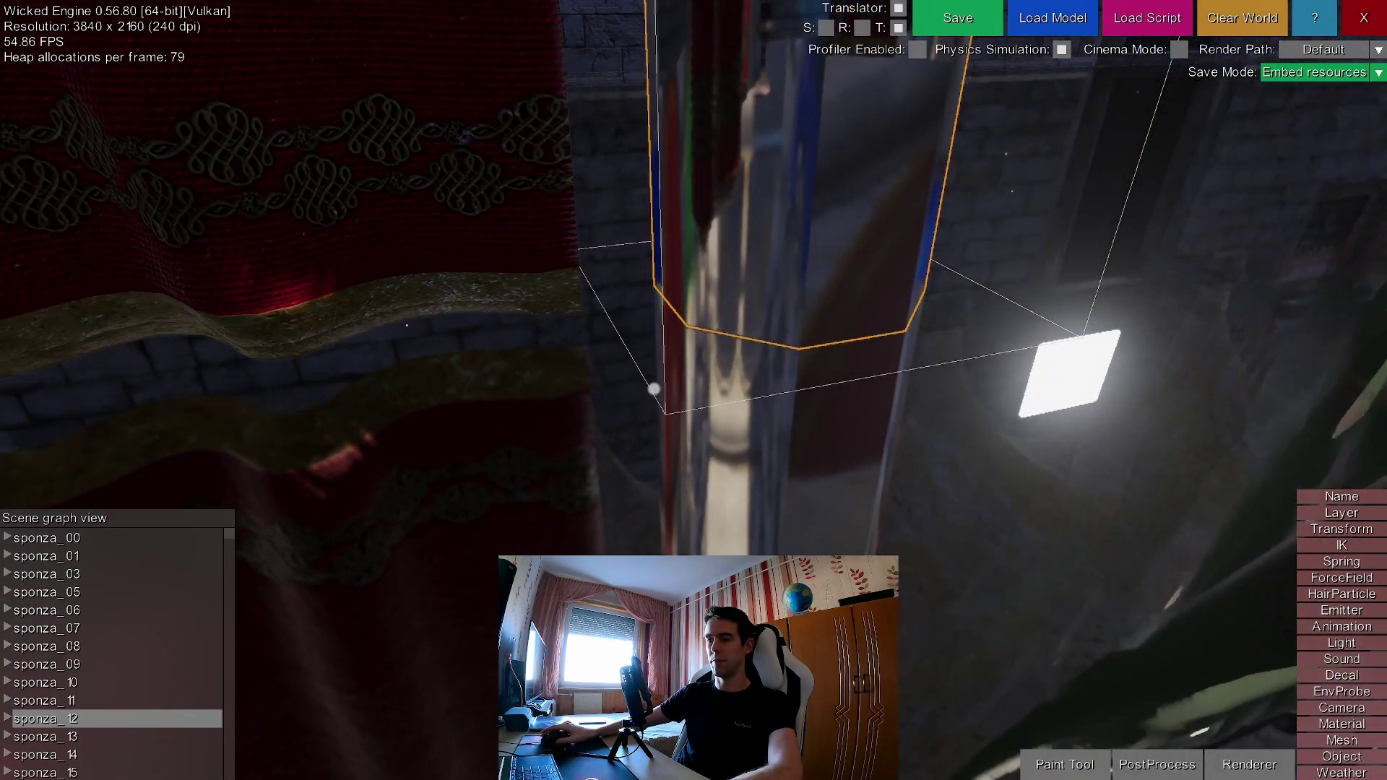
{"action": "middle_click_drag", "start_coordinate": [777, 513], "coordinate": [1185, 477]}
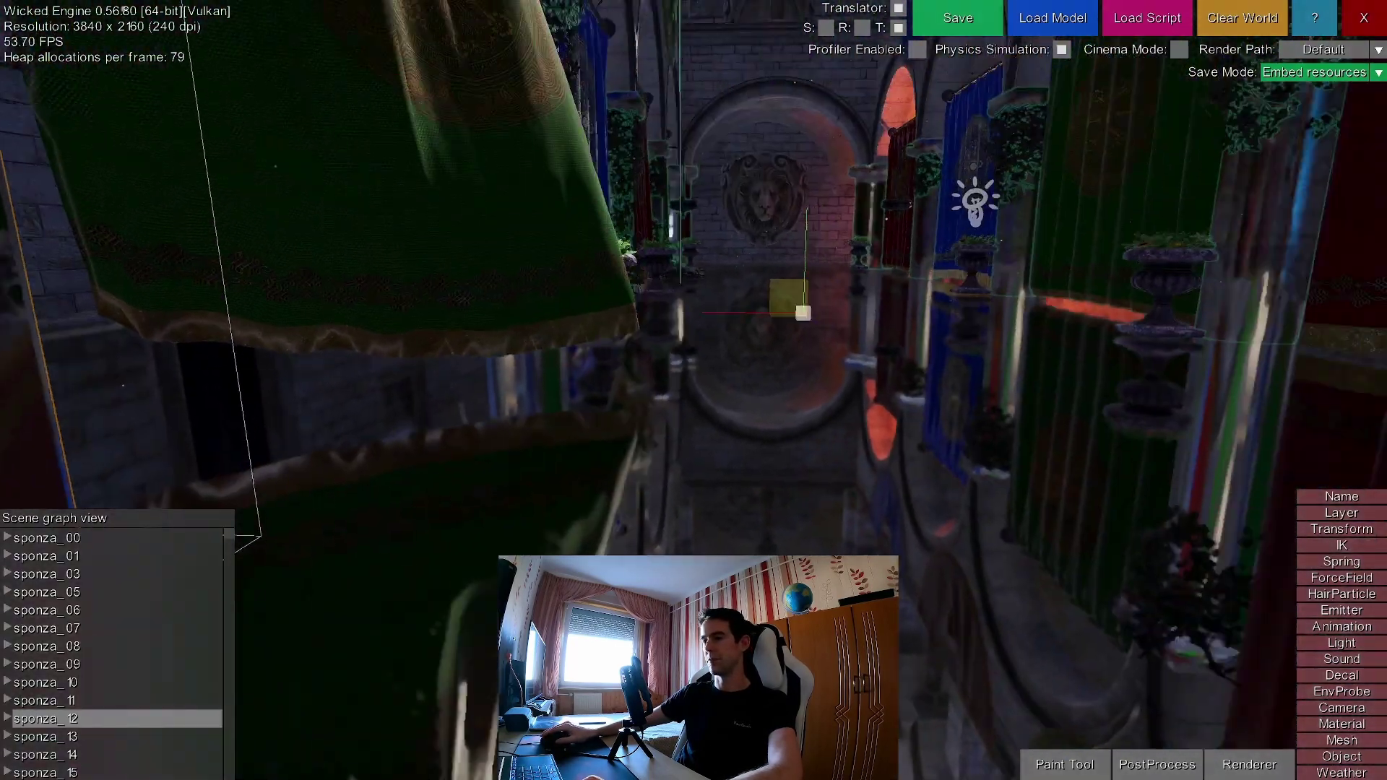
{"action": "key", "text": "s"}
{"action": "middle_click_drag", "start_coordinate": [1185, 593], "coordinate": [1272, 542]}
{"action": "key", "text": "Escape"}
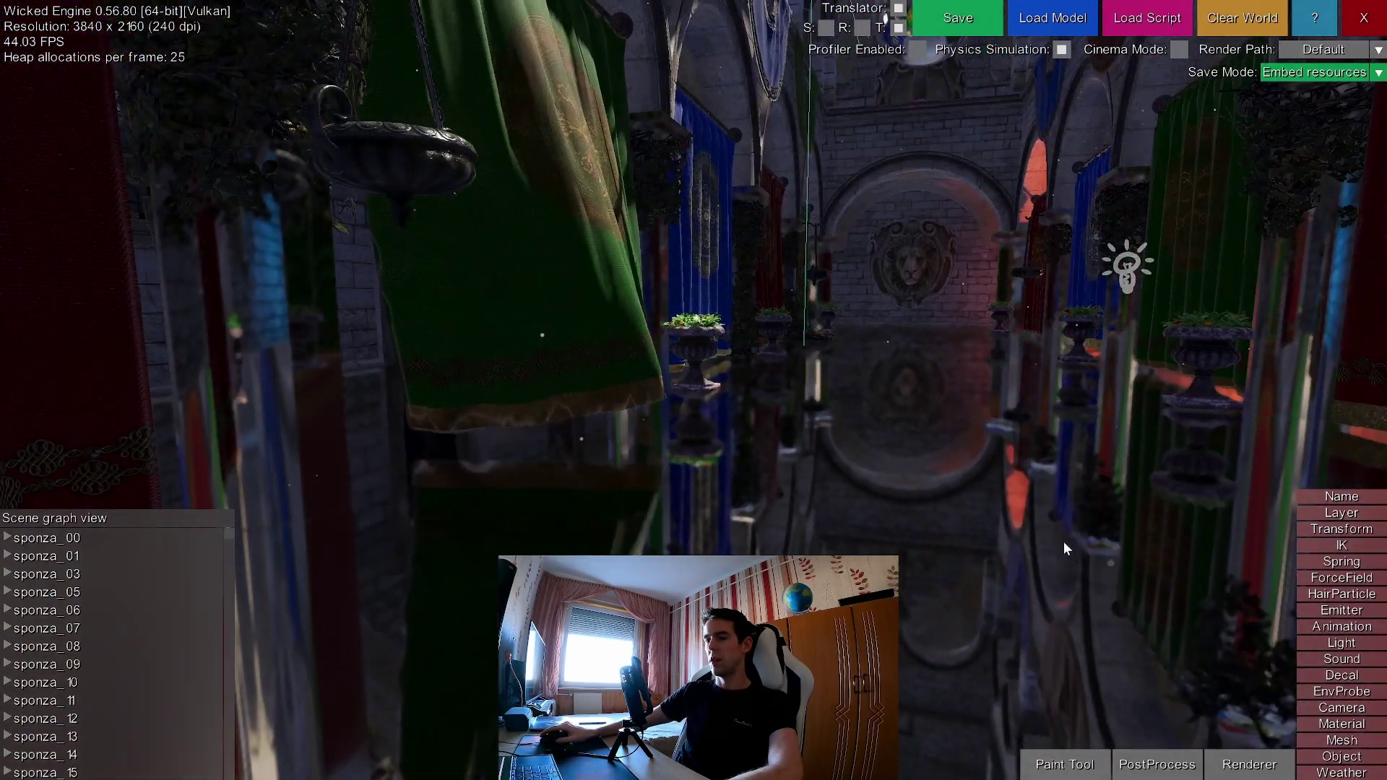
{"action": "left_click", "coordinate": [1157, 764]}
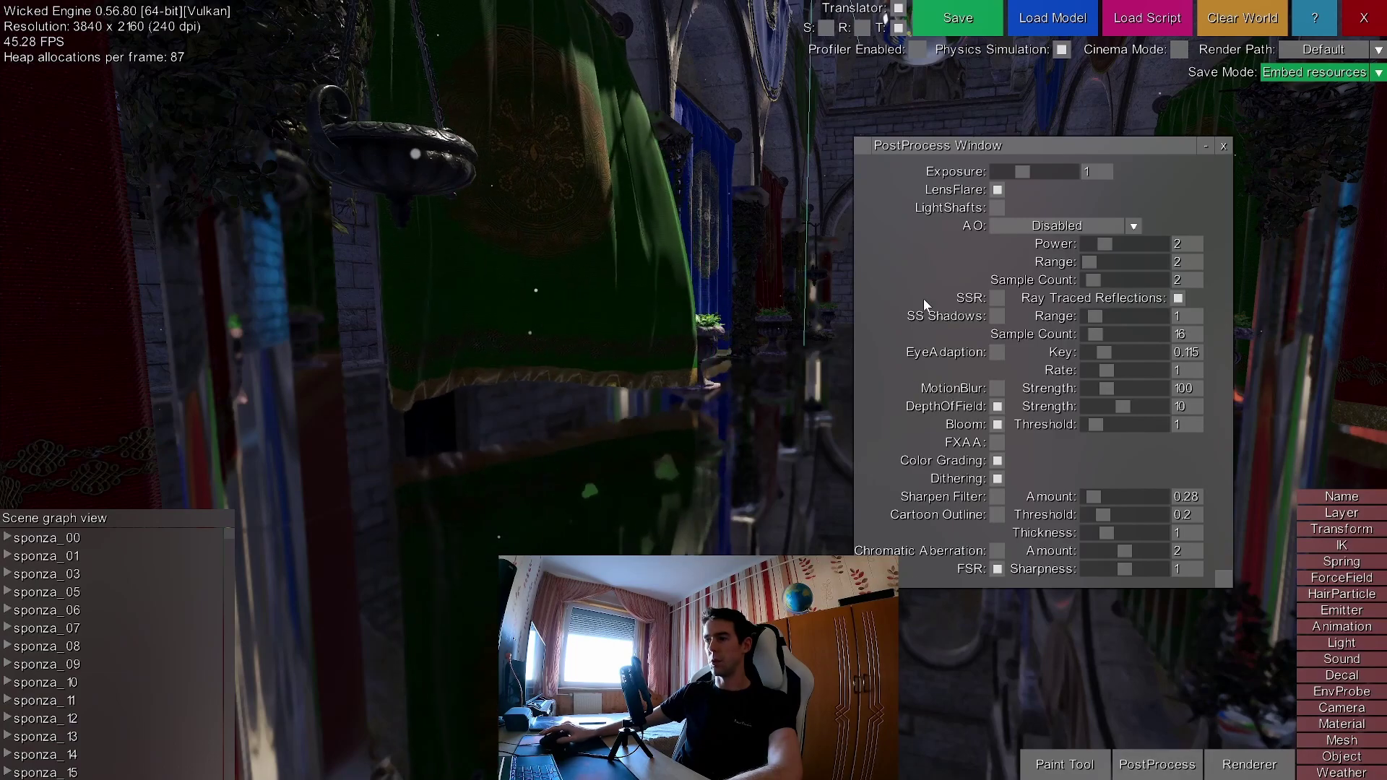
{"action": "left_click", "coordinate": [1177, 299]}
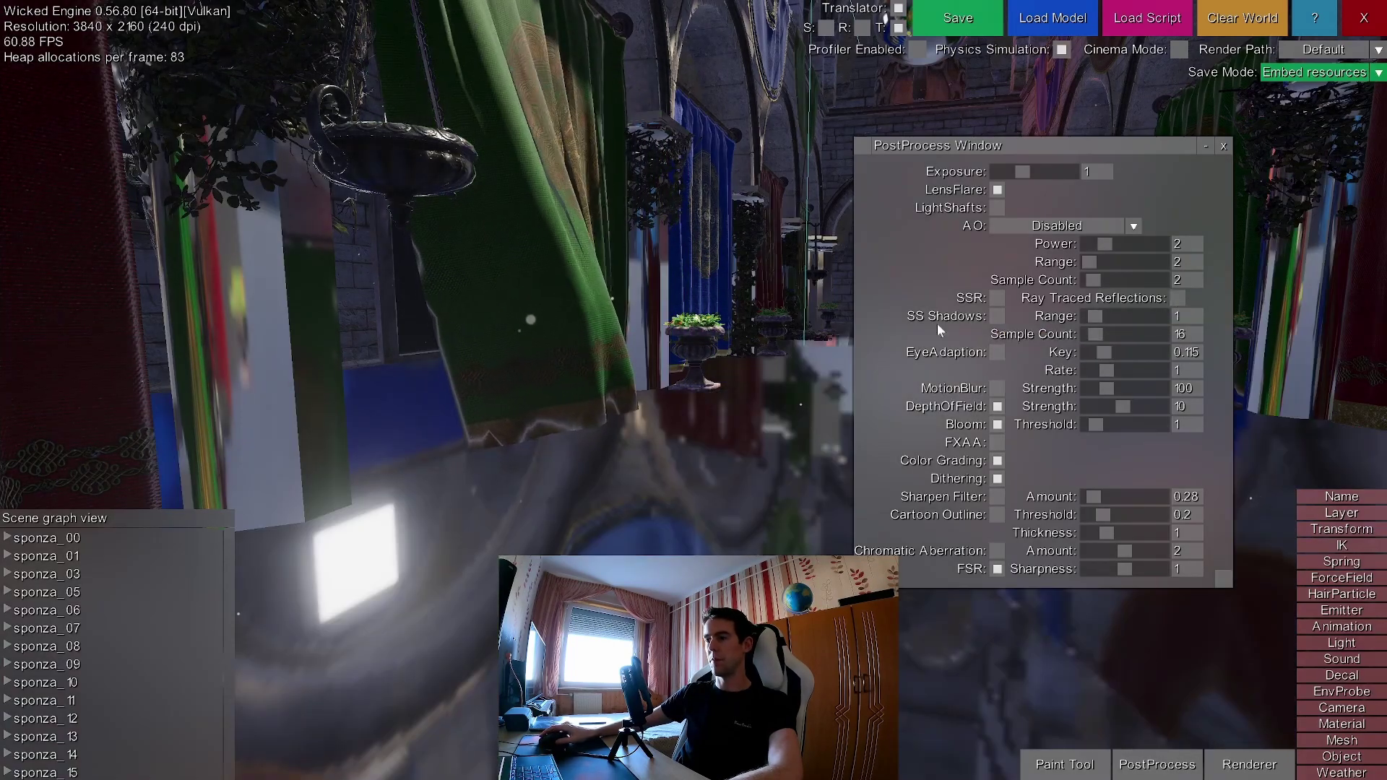
{"action": "left_click", "coordinate": [1223, 145]}
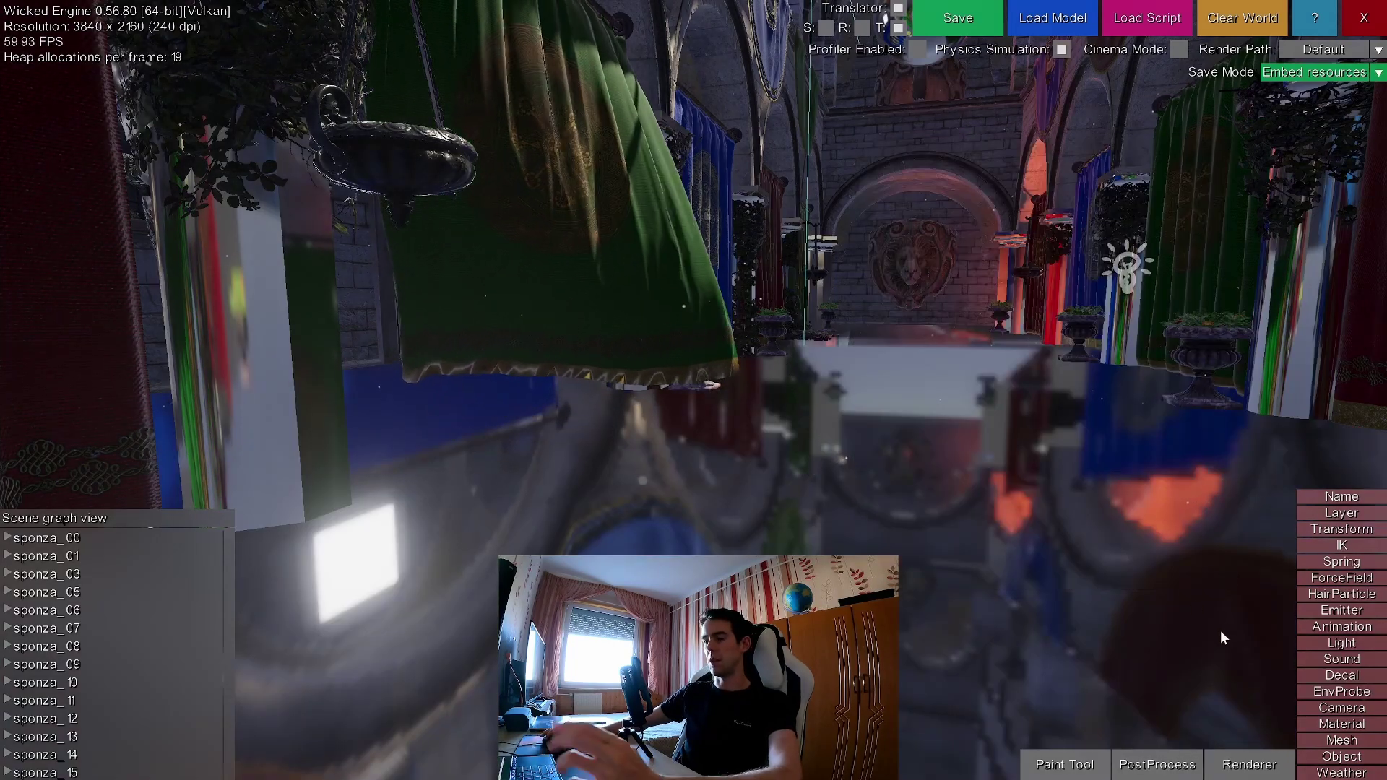
Enable Voxel GI in the renderer settings and toggle its specular reflections off and back on.
{"action": "left_click", "coordinate": [1249, 765]}
{"action": "left_click_drag", "start_coordinate": [418, 63], "coordinate": [466, 75]}
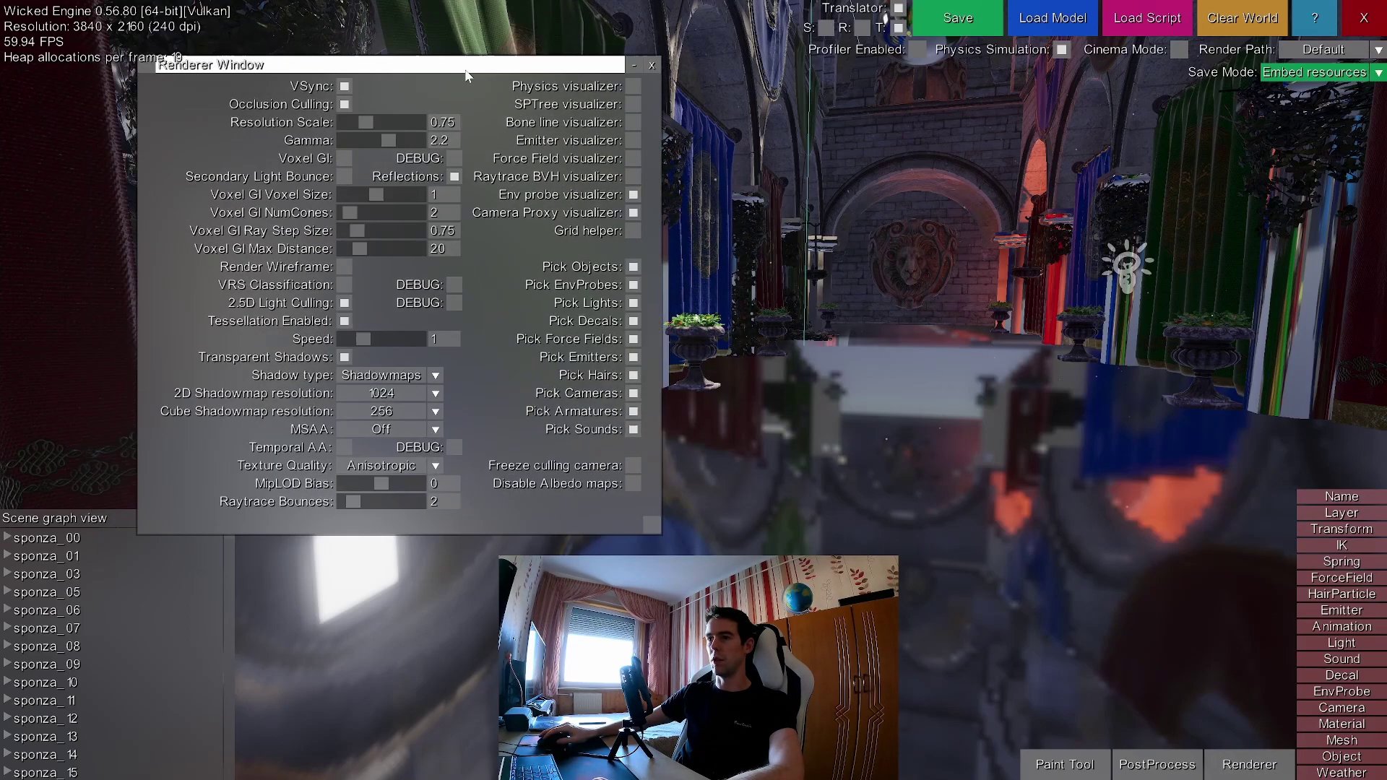
{"action": "left_click", "coordinate": [344, 158]}
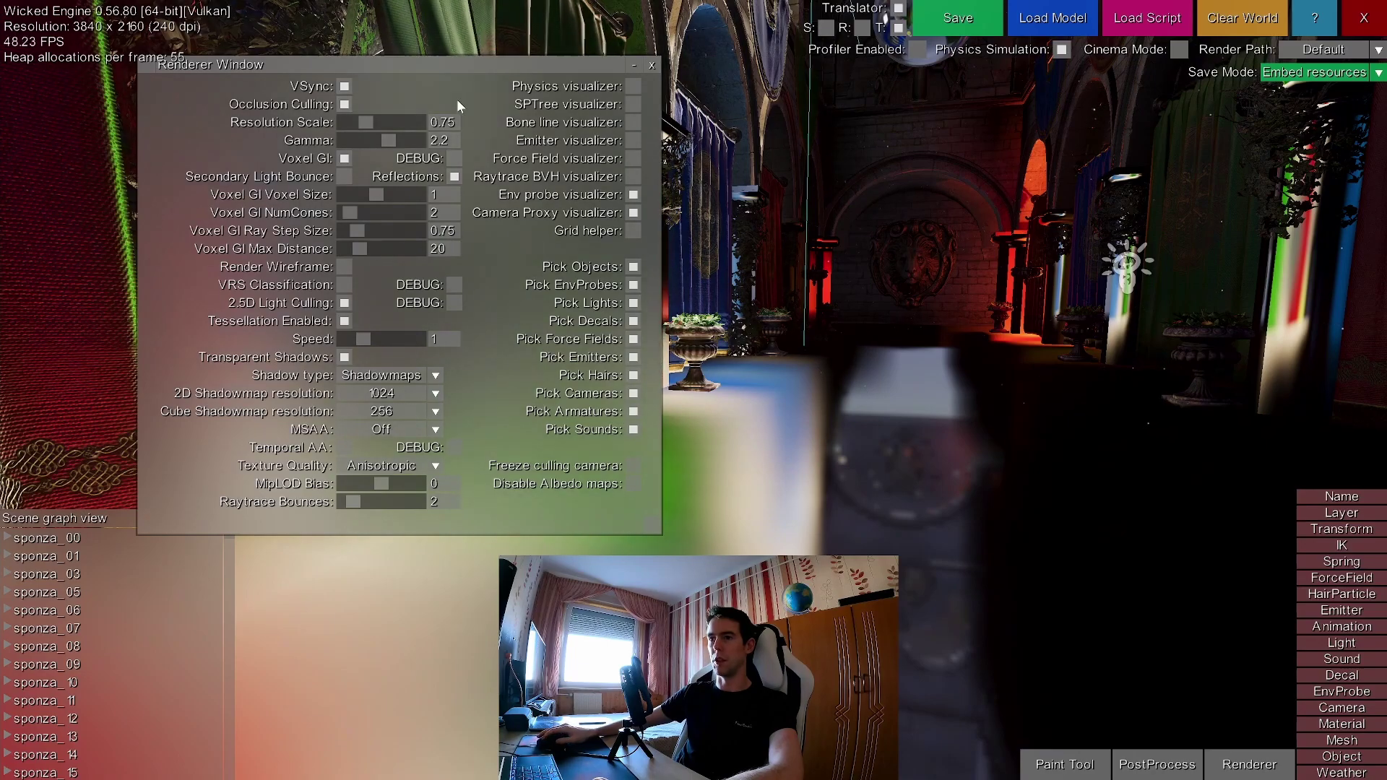
{"action": "left_click", "coordinate": [454, 176]}
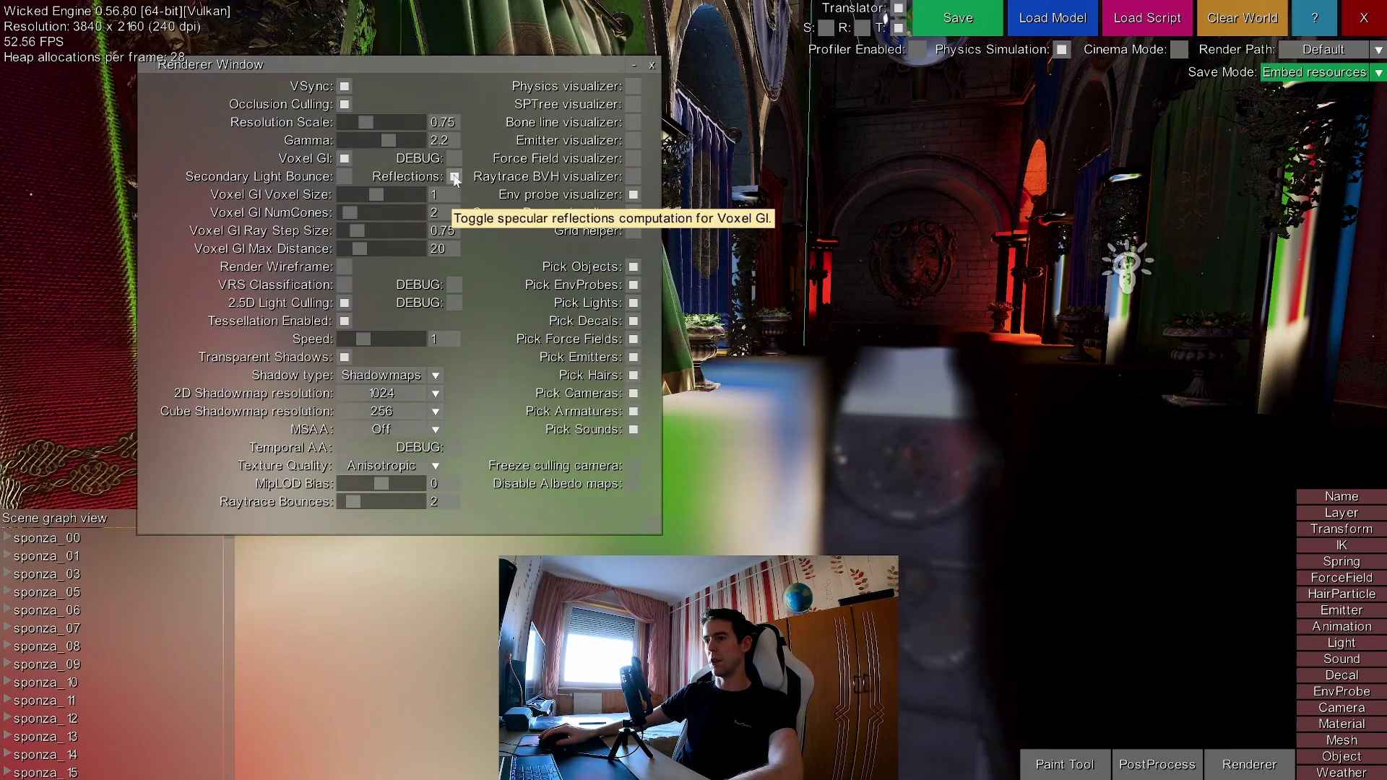
{"action": "left_click", "coordinate": [454, 175]}
{"action": "left_click", "coordinate": [453, 176]}
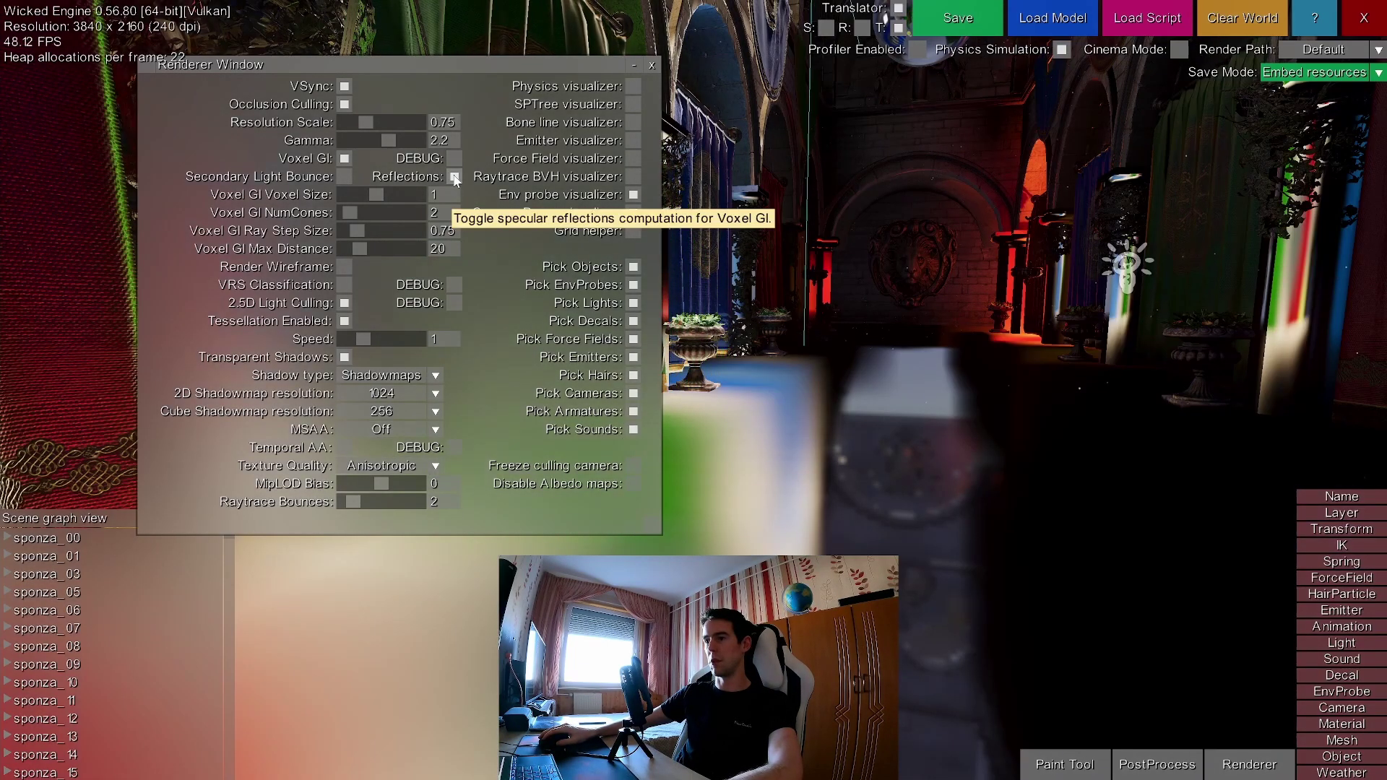
Set the Voxel GI voxel size to 0.25 while viewing the curtains and floor, and collapse the renderer settings.
{"action": "middle_click_drag", "start_coordinate": [454, 178], "coordinate": [202, 178]}
{"action": "key", "text": "s"}
{"action": "middle_click_drag", "start_coordinate": [759, 272], "coordinate": [1044, 272]}
{"action": "key", "text": "s"}
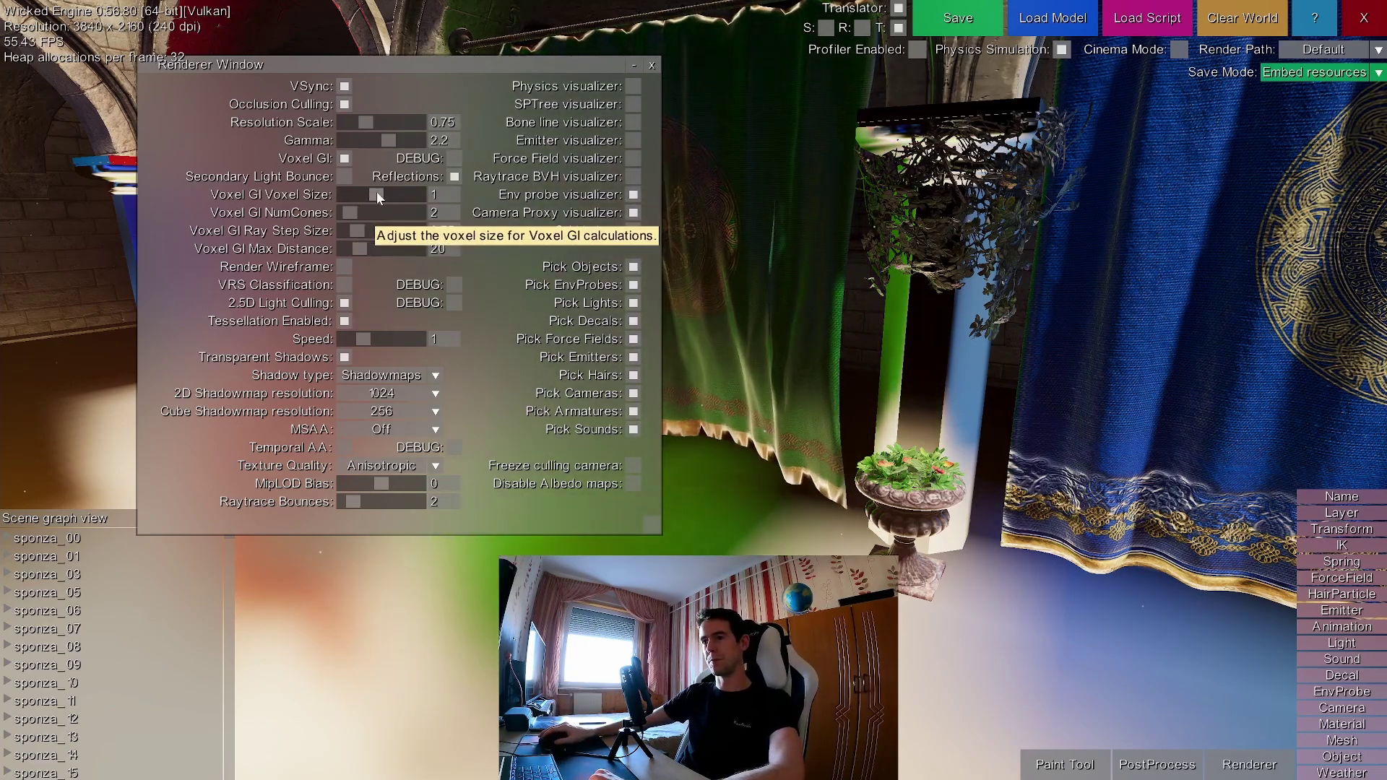
{"action": "left_click_drag", "start_coordinate": [376, 194], "coordinate": [347, 197]}
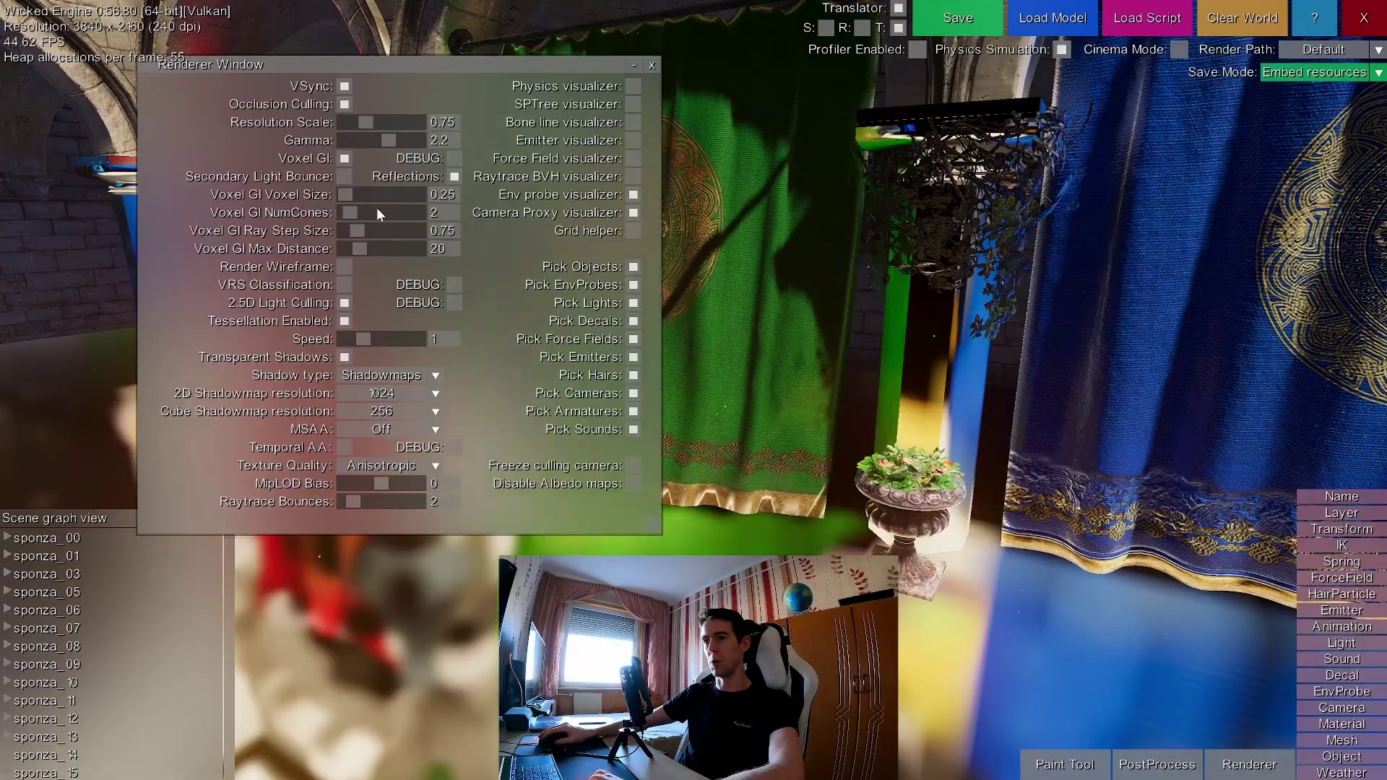
{"action": "left_click", "coordinate": [634, 65]}
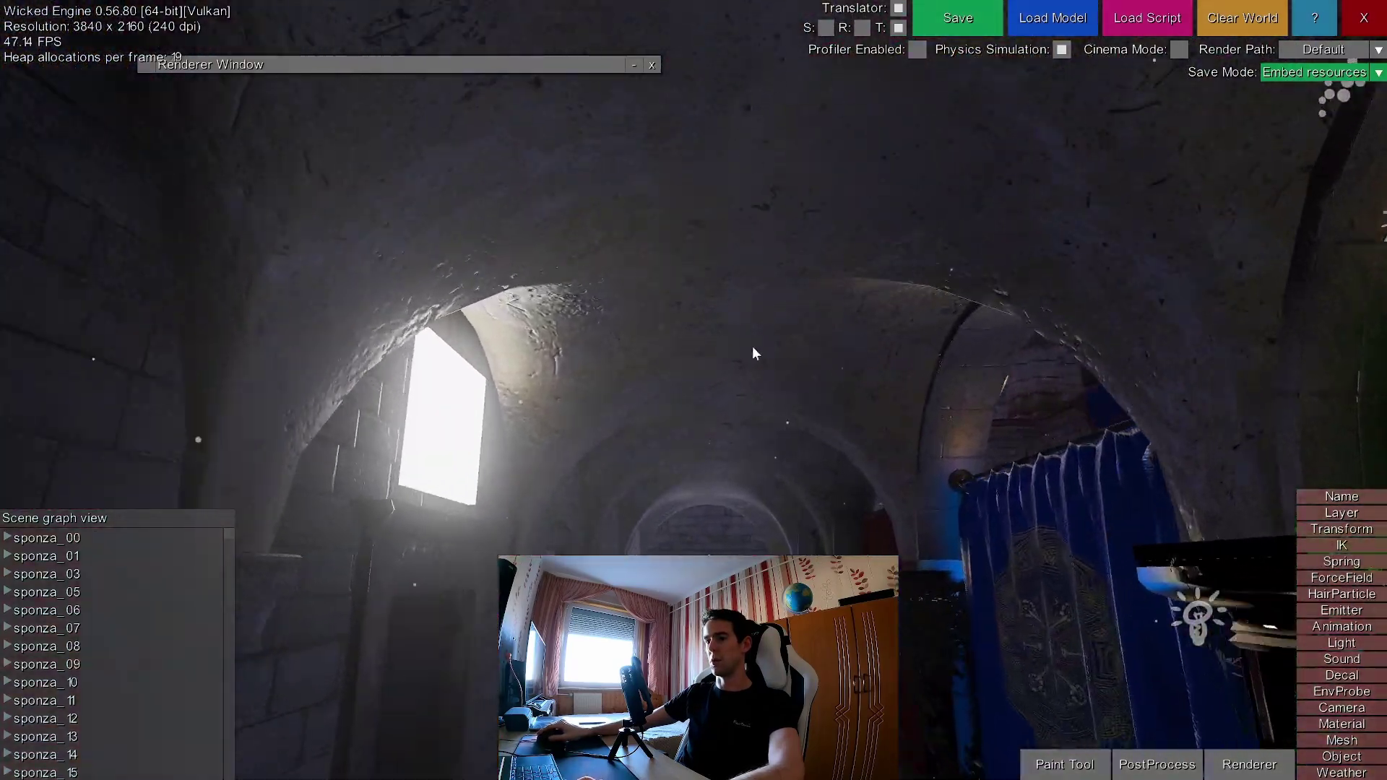
Inspect the voxel reflections around the arches and curtains, and turn Voxel GI off in the renderer settings.
{"action": "middle_click_drag", "start_coordinate": [582, 322], "coordinate": [492, 343]}
{"action": "key", "text": "w"}
{"action": "key", "text": "q"}
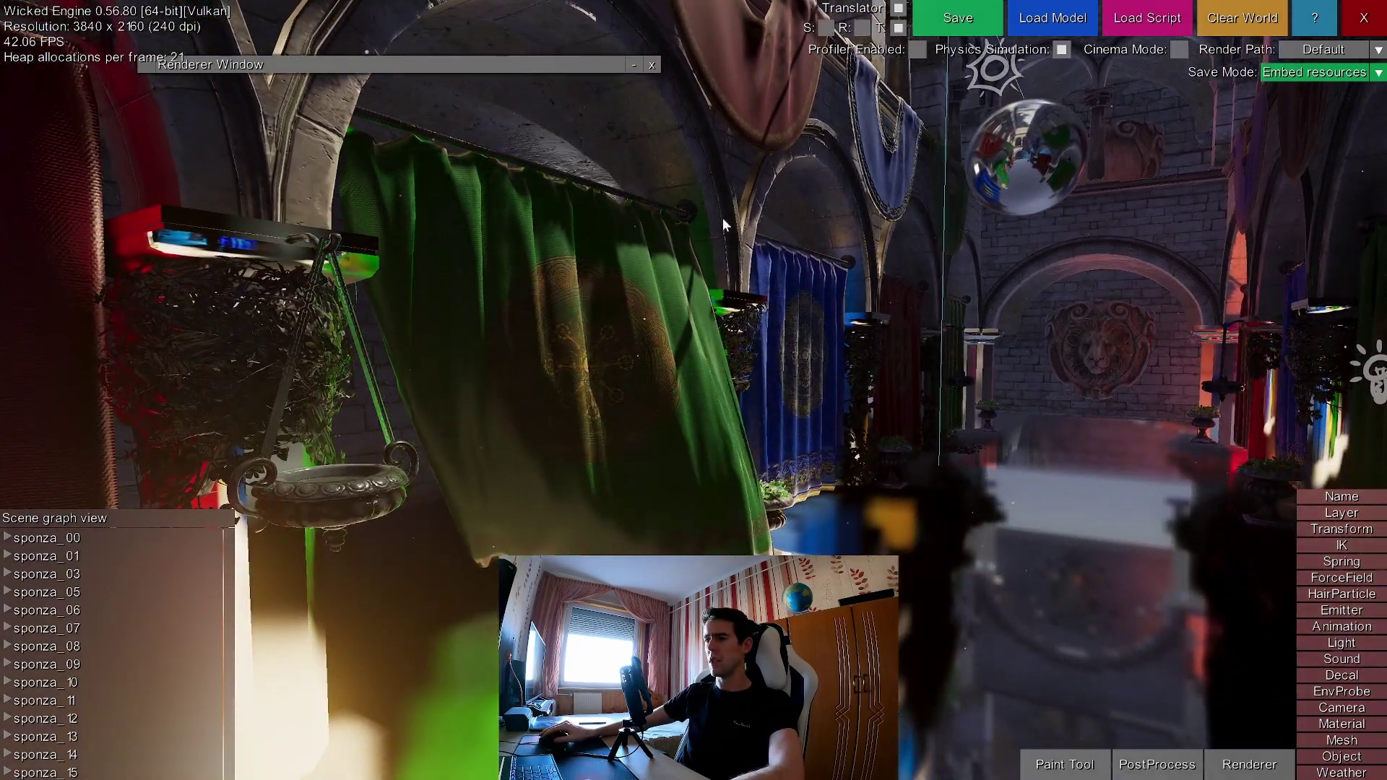
{"action": "left_click", "coordinate": [635, 64]}
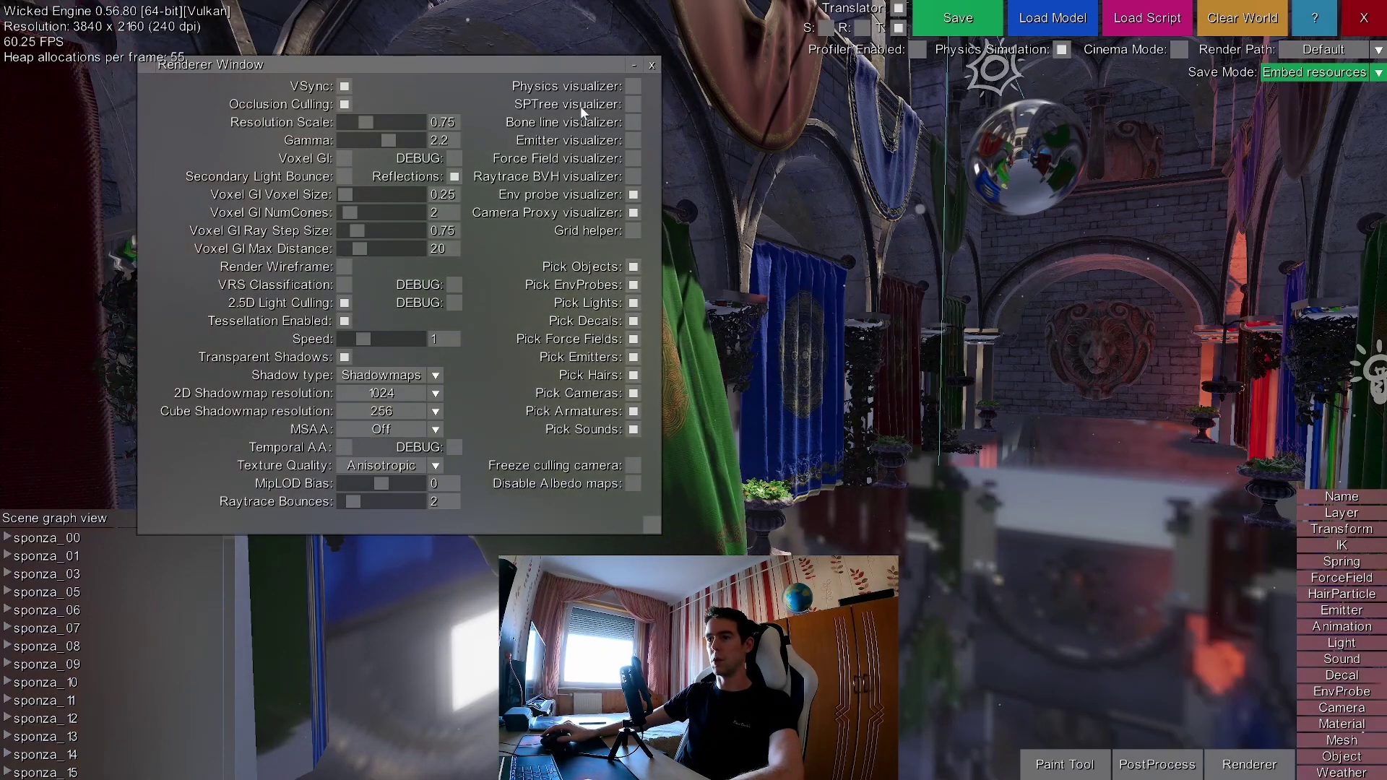
{"action": "left_click", "coordinate": [651, 65]}
Switch the render path to Path Tracing for a view along the whole courtyard.
{"action": "middle_click_drag", "start_coordinate": [1060, 391], "coordinate": [1028, 404]}
{"action": "key", "text": "w"}
{"action": "key", "text": "e"}
{"action": "key", "text": "s"}
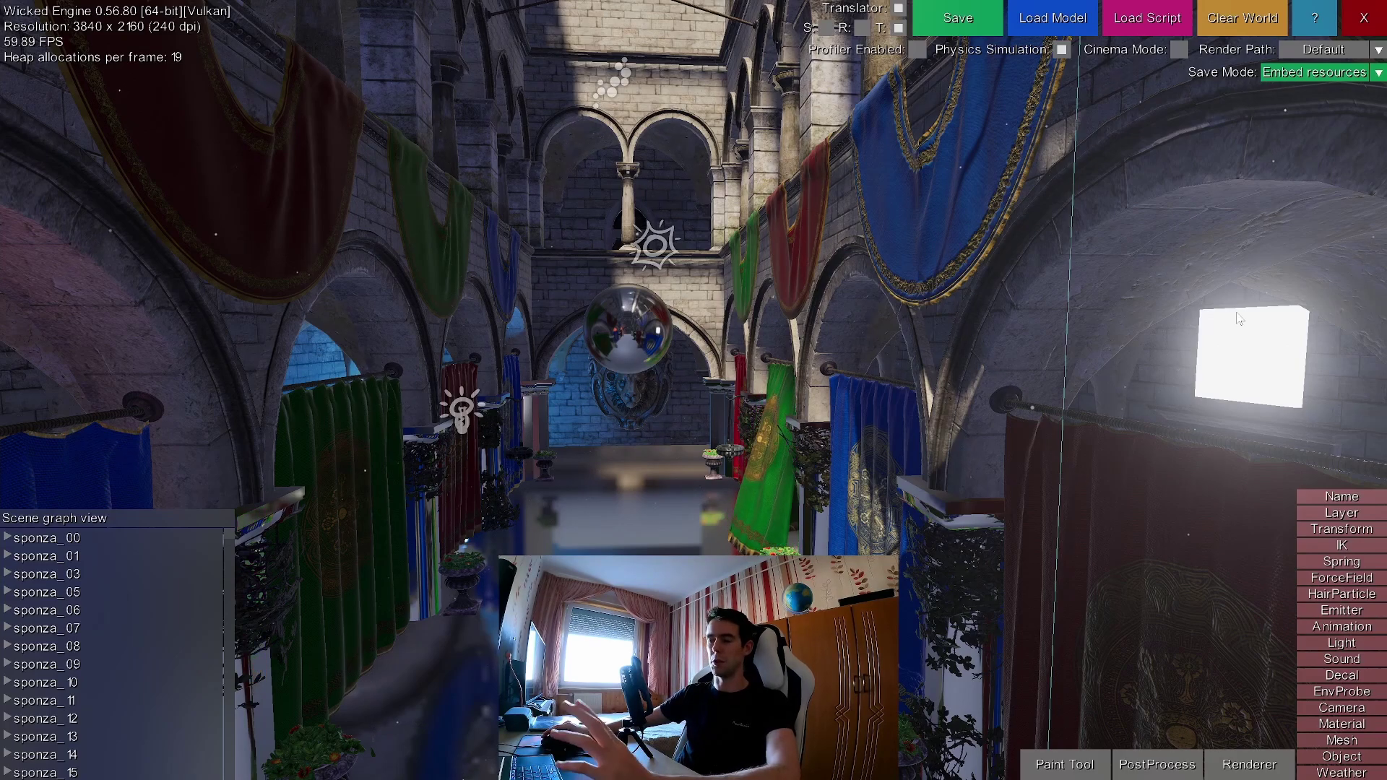
{"action": "left_click", "coordinate": [1354, 54]}
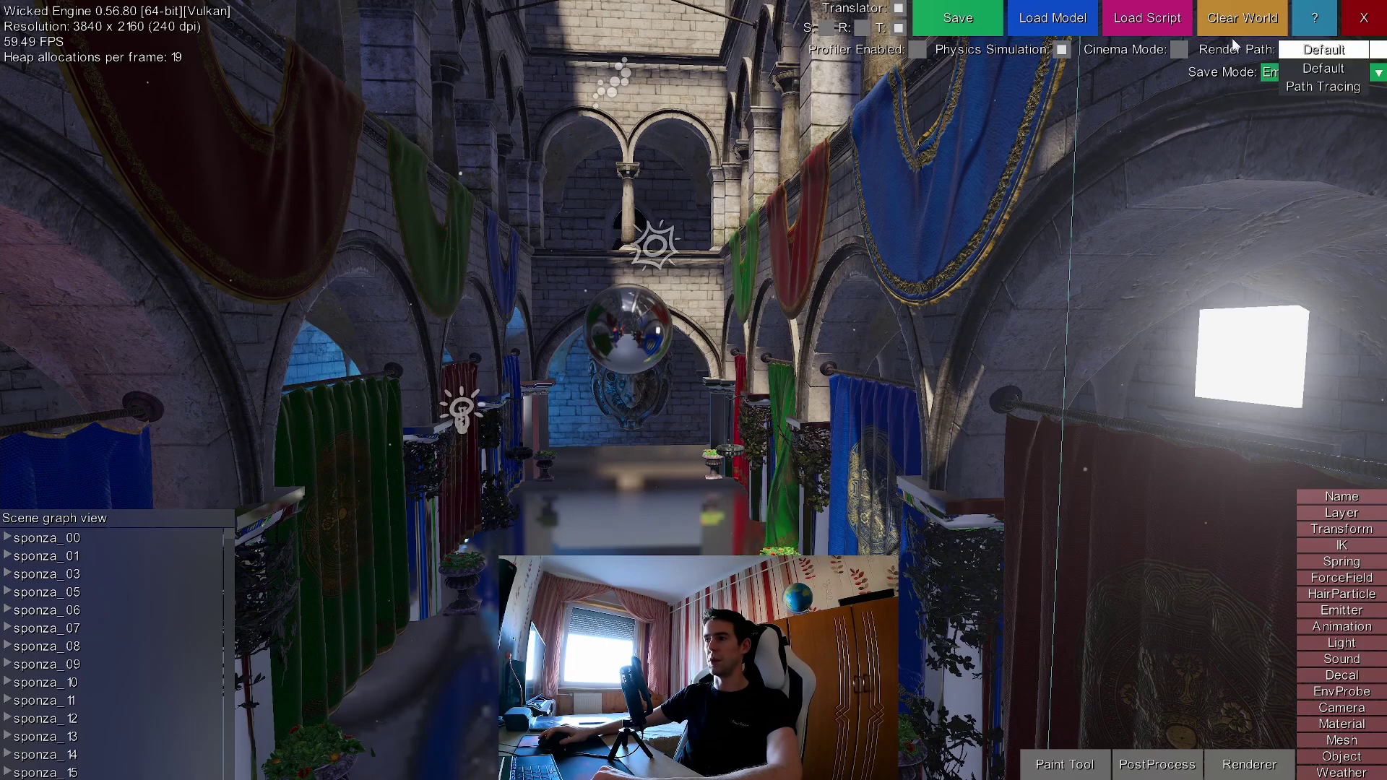
{"action": "left_click", "coordinate": [1321, 86]}
{"action": "mouse_move", "coordinate": [897, 530]}
{"action": "middle_mouse_down"}
{"action": "mouse_move", "coordinate": [852, 441]}
{"action": "mouse_move", "coordinate": [772, 440]}
{"action": "mouse_move", "coordinate": [755, 359]}
{"action": "middle_mouse_up"}
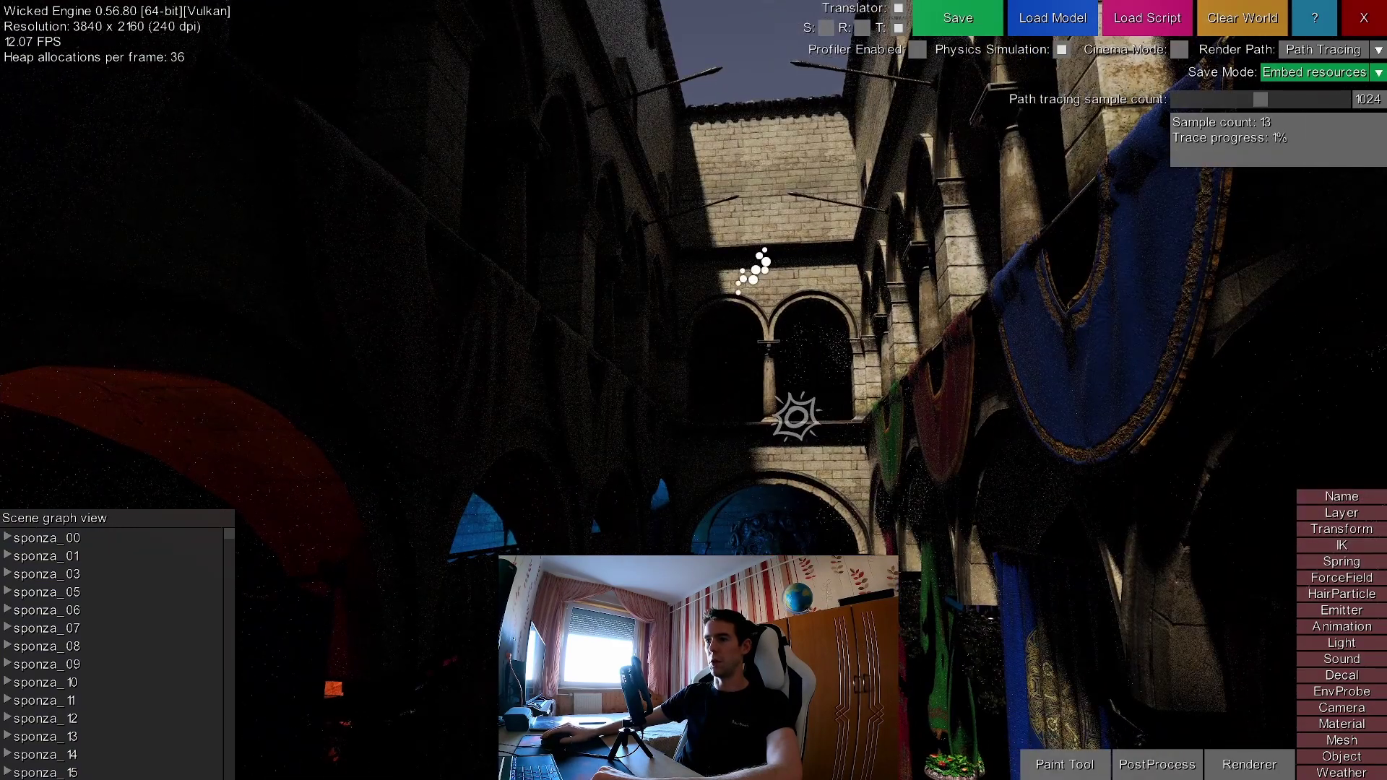
Set the resolution scale to 0.25 and the raytrace bounces to 5 in the renderer settings.
{"action": "right_click_drag", "start_coordinate": [895, 529], "coordinate": [976, 484]}
{"action": "left_click", "coordinate": [1242, 769]}
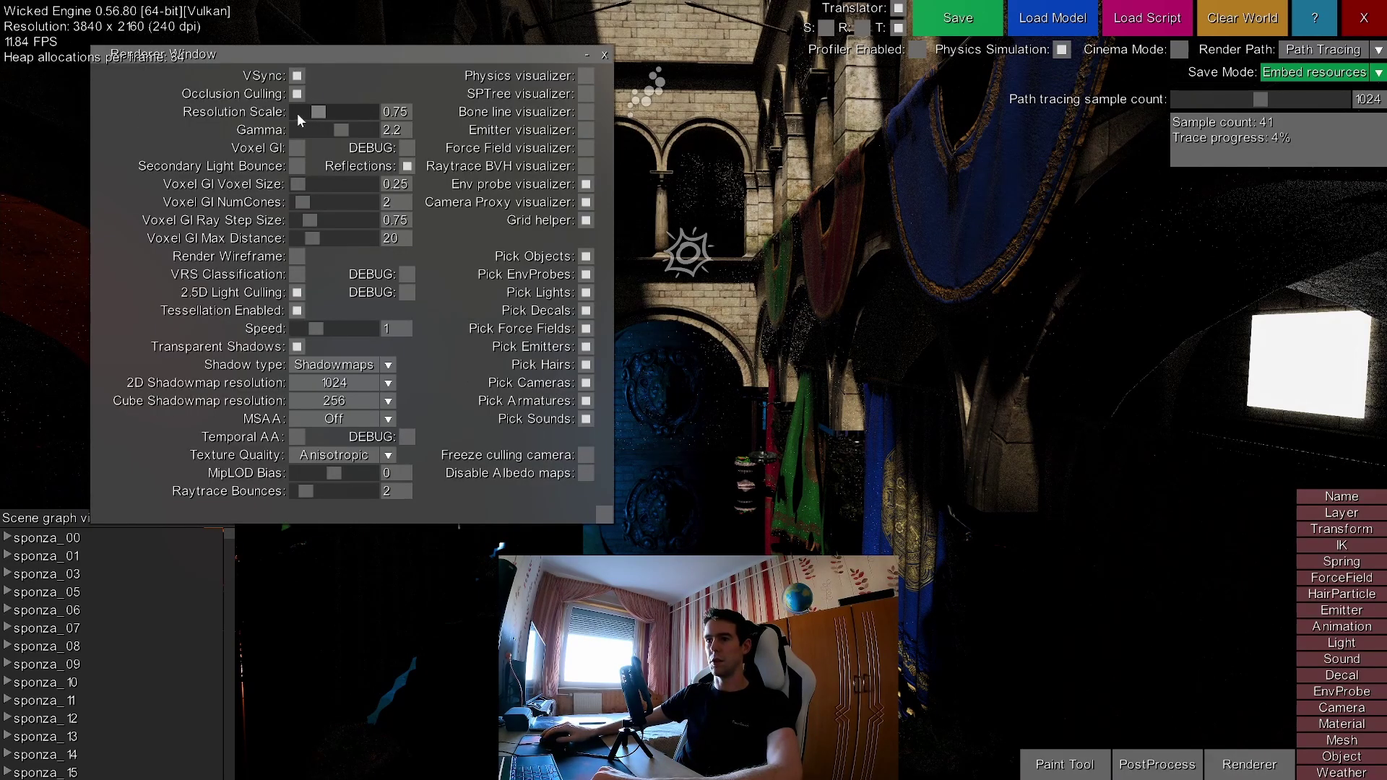
{"action": "left_click_drag", "start_coordinate": [296, 112], "coordinate": [269, 111]}
{"action": "mouse_move", "coordinate": [944, 330]}
{"action": "right_mouse_down"}
{"action": "mouse_move", "coordinate": [870, 355]}
{"action": "mouse_move", "coordinate": [943, 330]}
{"action": "mouse_move", "coordinate": [939, 369]}
{"action": "mouse_move", "coordinate": [910, 383]}
{"action": "mouse_move", "coordinate": [1047, 399]}
{"action": "right_mouse_up"}
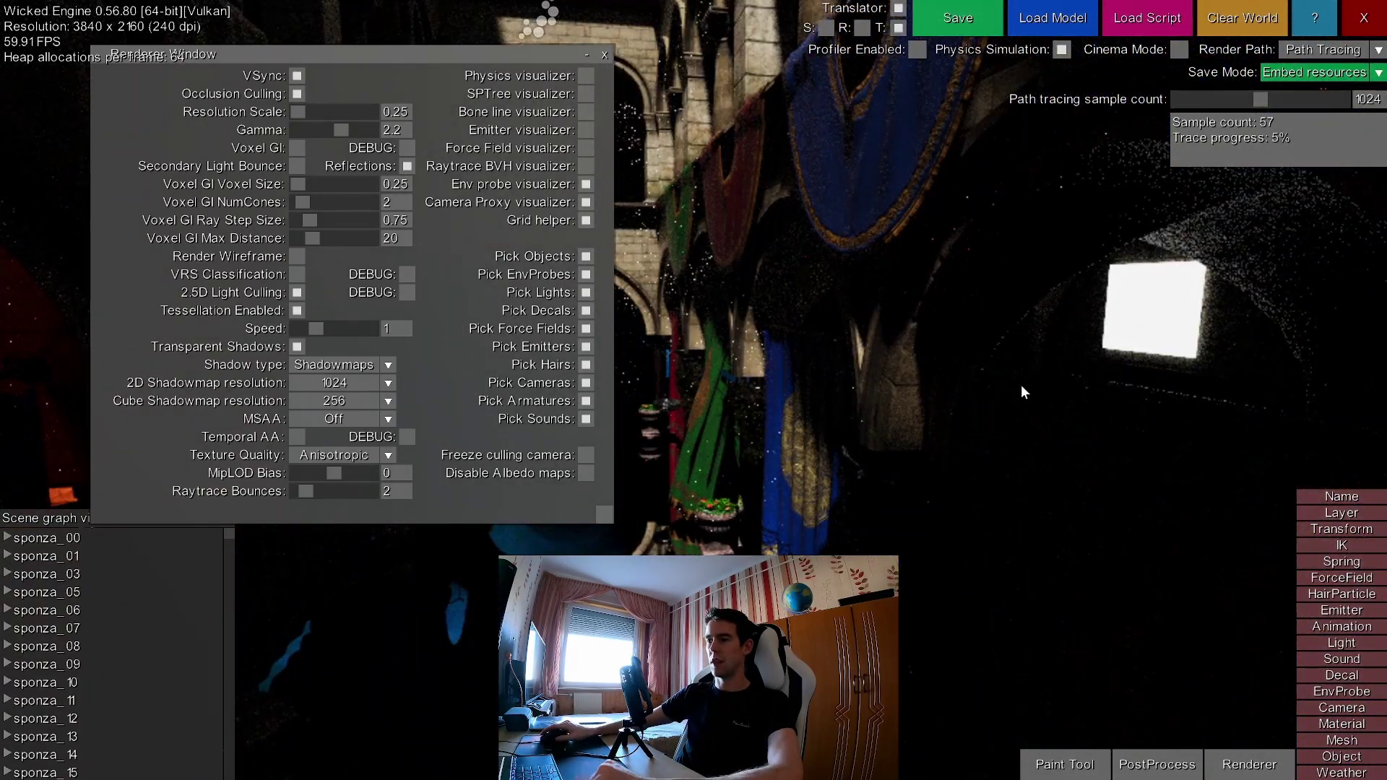
{"action": "left_click_drag", "start_coordinate": [305, 494], "coordinate": [336, 496]}
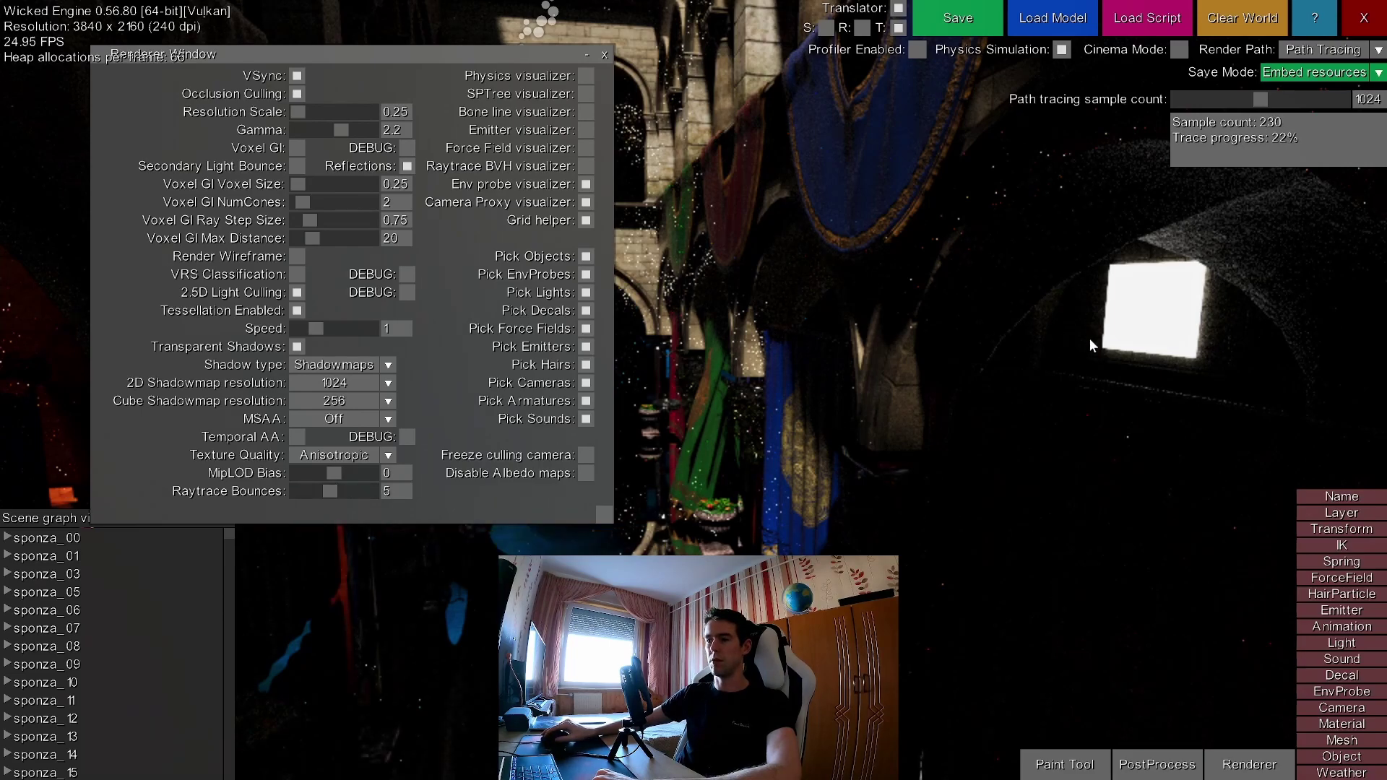
{"action": "left_click", "coordinate": [605, 52]}
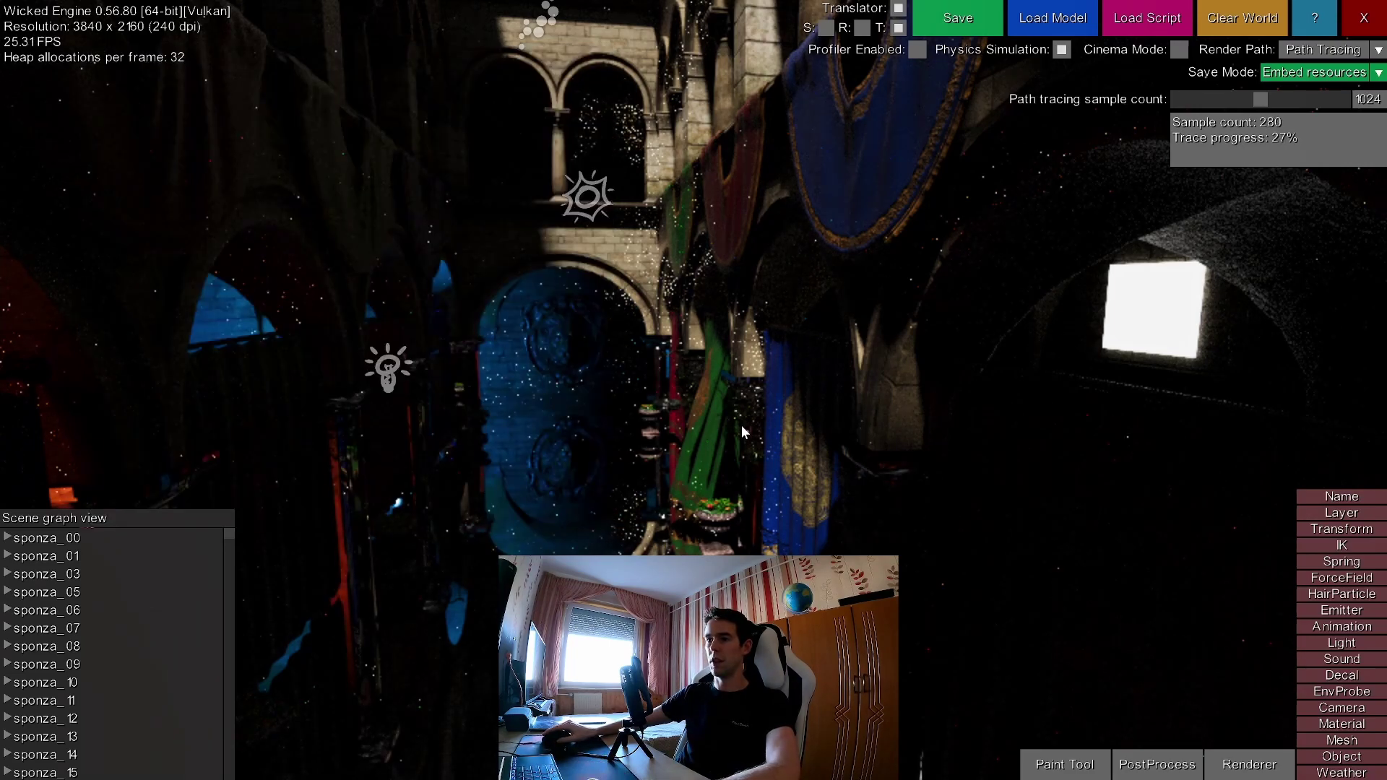
Frame the red-lit arches and set the path tracing sample count to 406 for a denoised result.
{"action": "middle_click_drag", "start_coordinate": [741, 425], "coordinate": [665, 311]}
{"action": "middle_click_drag", "start_coordinate": [961, 388], "coordinate": [893, 371]}
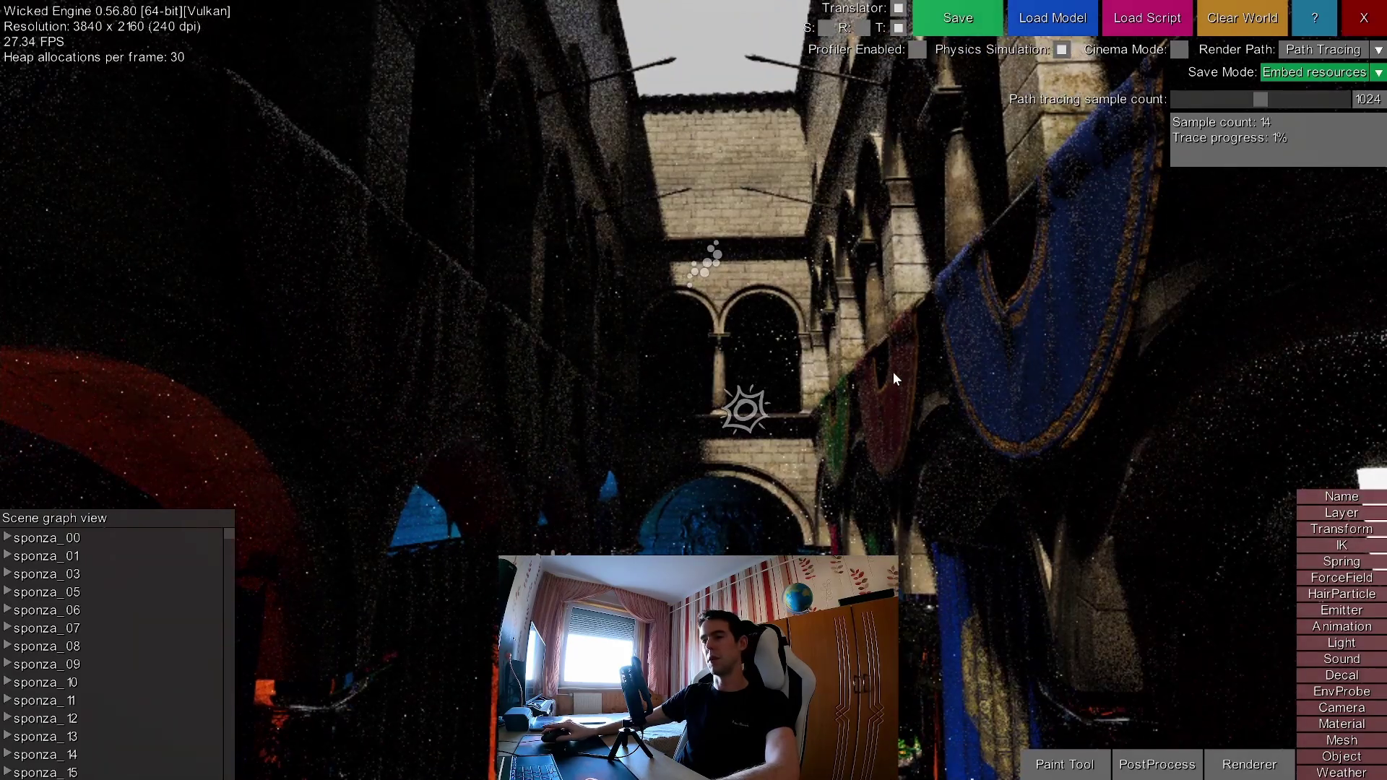
{"action": "mouse_move", "coordinate": [893, 371]}
{"action": "right_mouse_down"}
{"action": "mouse_move", "coordinate": [1068, 569]}
{"action": "mouse_move", "coordinate": [1008, 518]}
{"action": "mouse_move", "coordinate": [947, 567]}
{"action": "right_mouse_up"}
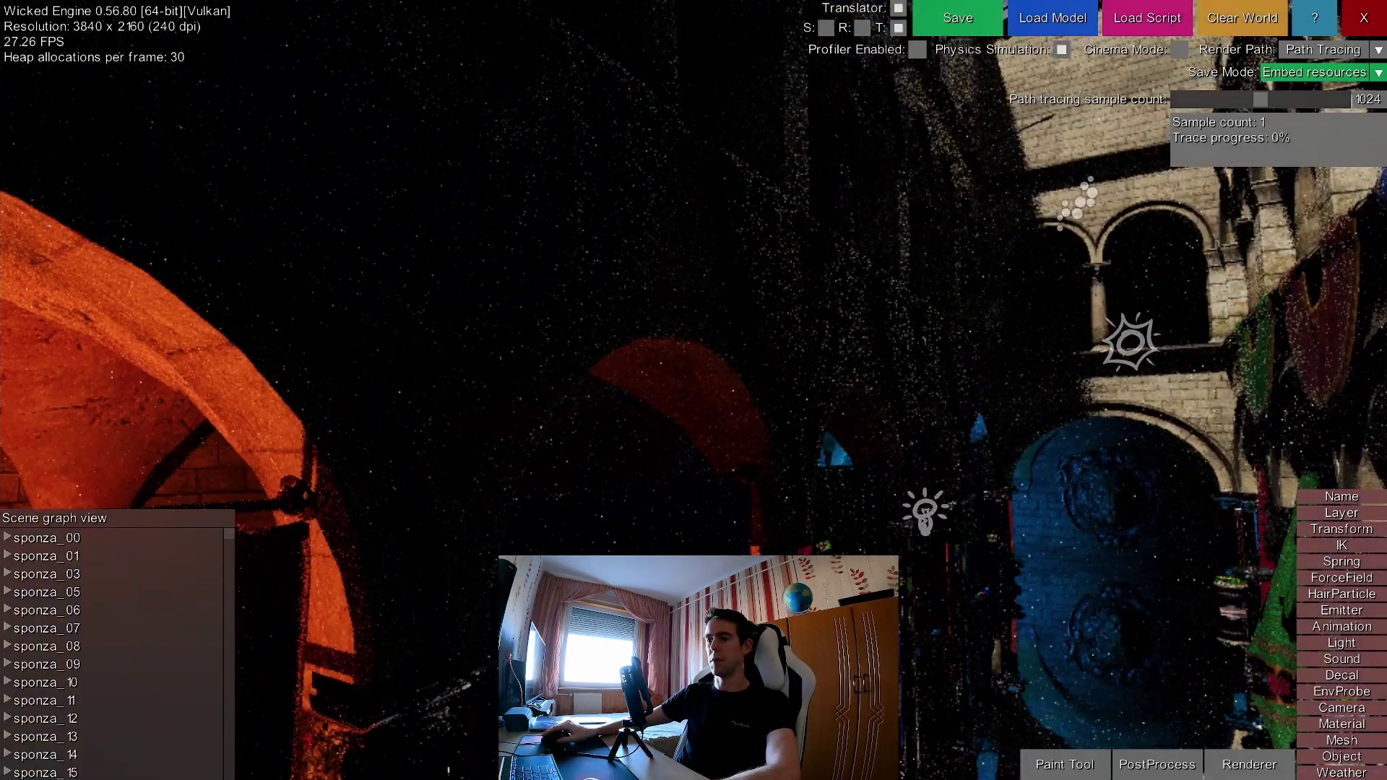
{"action": "right_click_drag", "start_coordinate": [739, 520], "coordinate": [734, 527]}
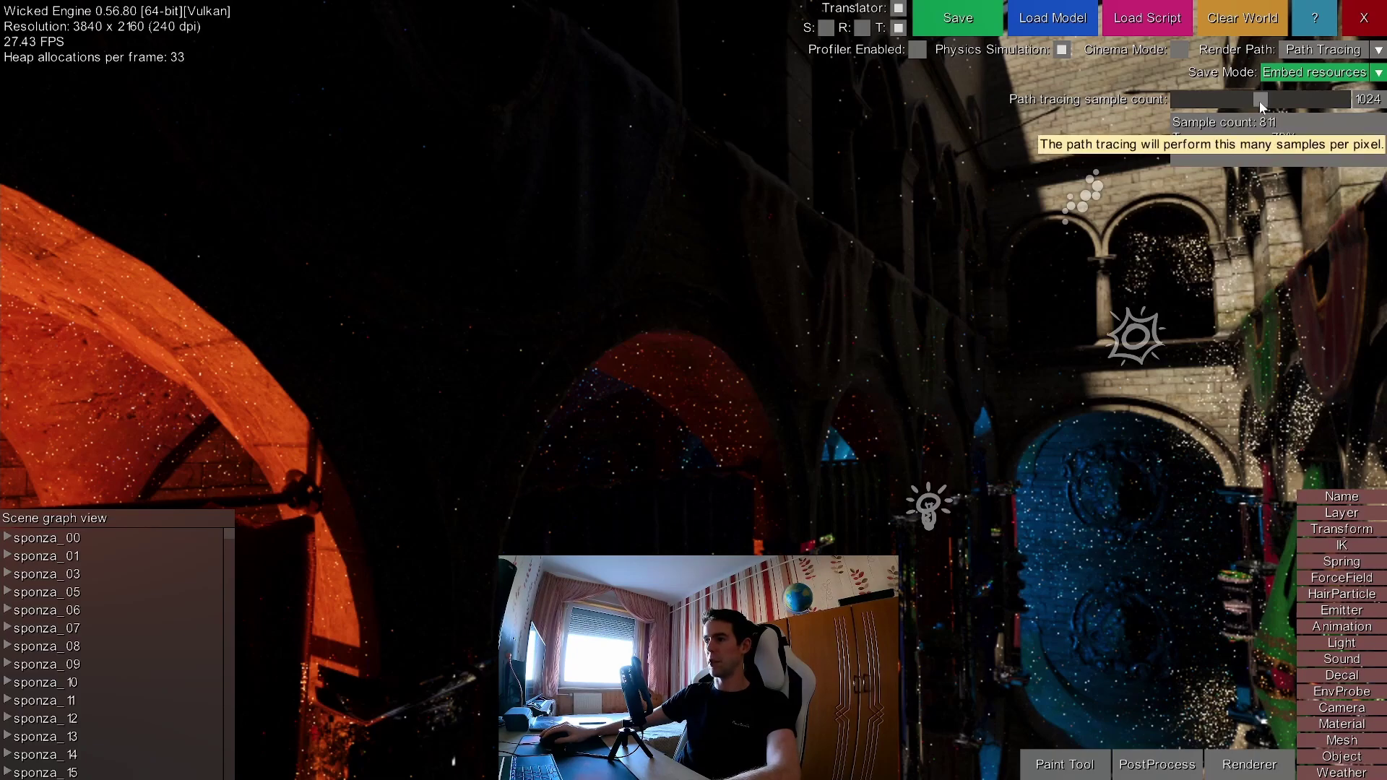
{"action": "left_click_drag", "start_coordinate": [1260, 105], "coordinate": [1209, 101]}
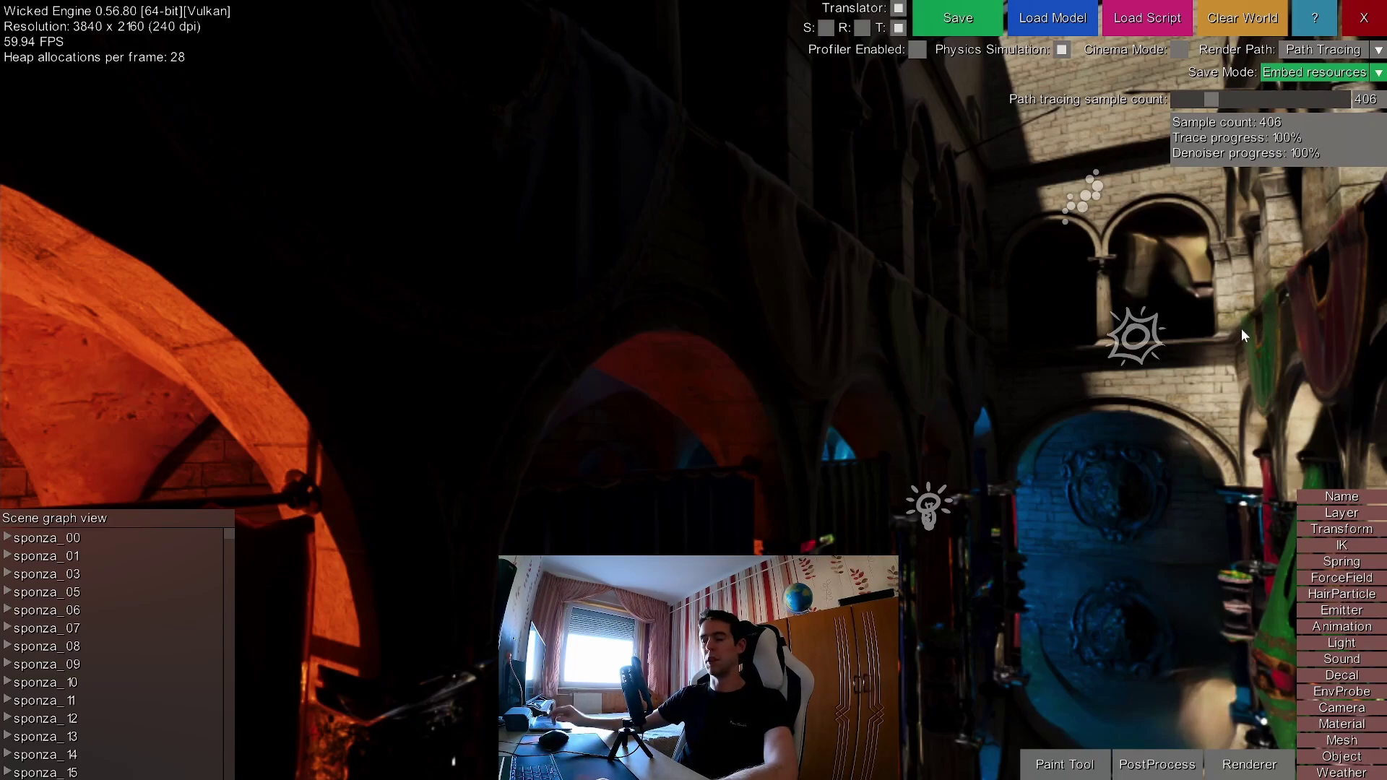
Select the courtyard floor and set its material roughness to 0.296 in the path traced view.
{"action": "mouse_move", "coordinate": [929, 544]}
{"action": "middle_mouse_down"}
{"action": "mouse_move", "coordinate": [1011, 448]}
{"action": "mouse_move", "coordinate": [1156, 498]}
{"action": "mouse_move", "coordinate": [1200, 462]}
{"action": "mouse_move", "coordinate": [1272, 527]}
{"action": "mouse_move", "coordinate": [1290, 516]}
{"action": "mouse_move", "coordinate": [1207, 505]}
{"action": "middle_mouse_up"}
{"action": "right_click_drag", "start_coordinate": [801, 509], "coordinate": [939, 570]}
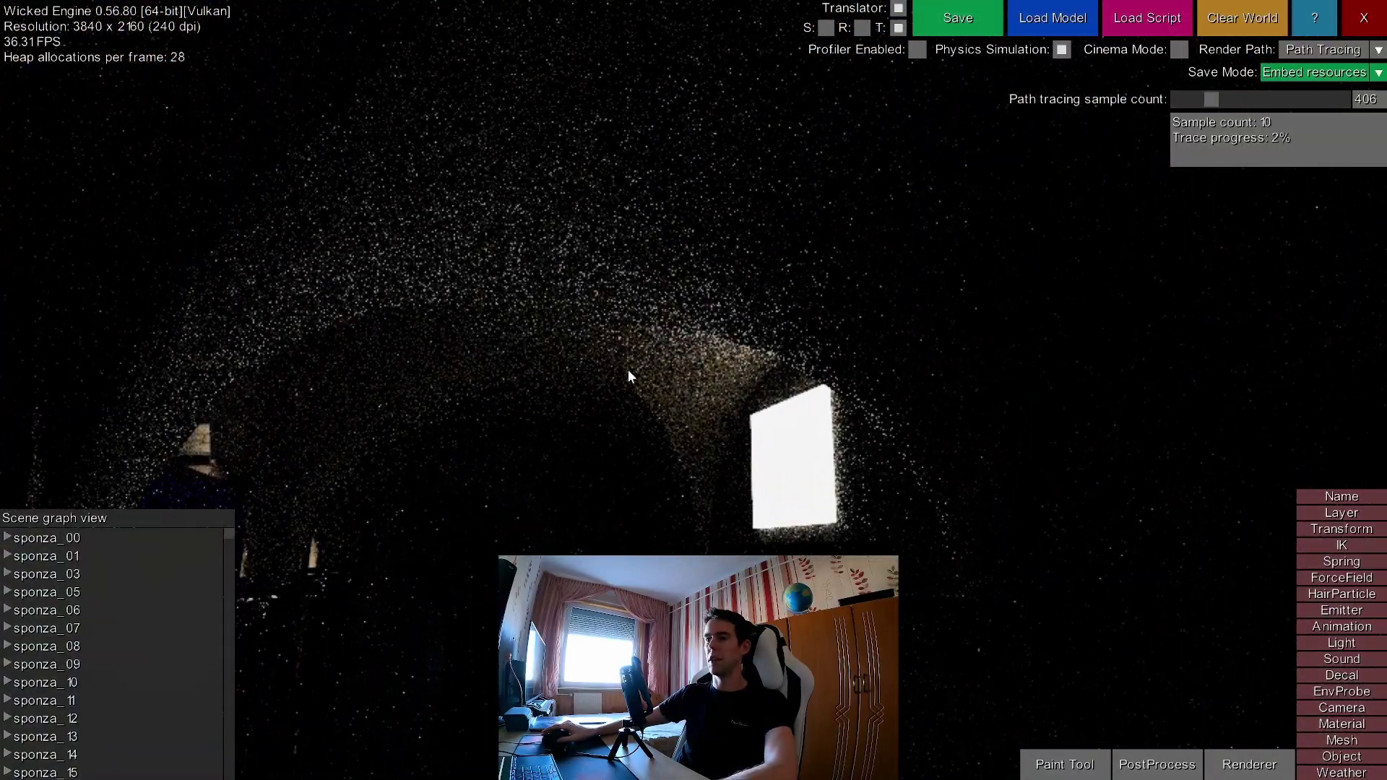
{"action": "right_click_drag", "start_coordinate": [874, 485], "coordinate": [759, 462]}
{"action": "middle_click_drag", "start_coordinate": [759, 462], "coordinate": [769, 465]}
{"action": "key", "text": "s"}
{"action": "right_click", "coordinate": [617, 458]}
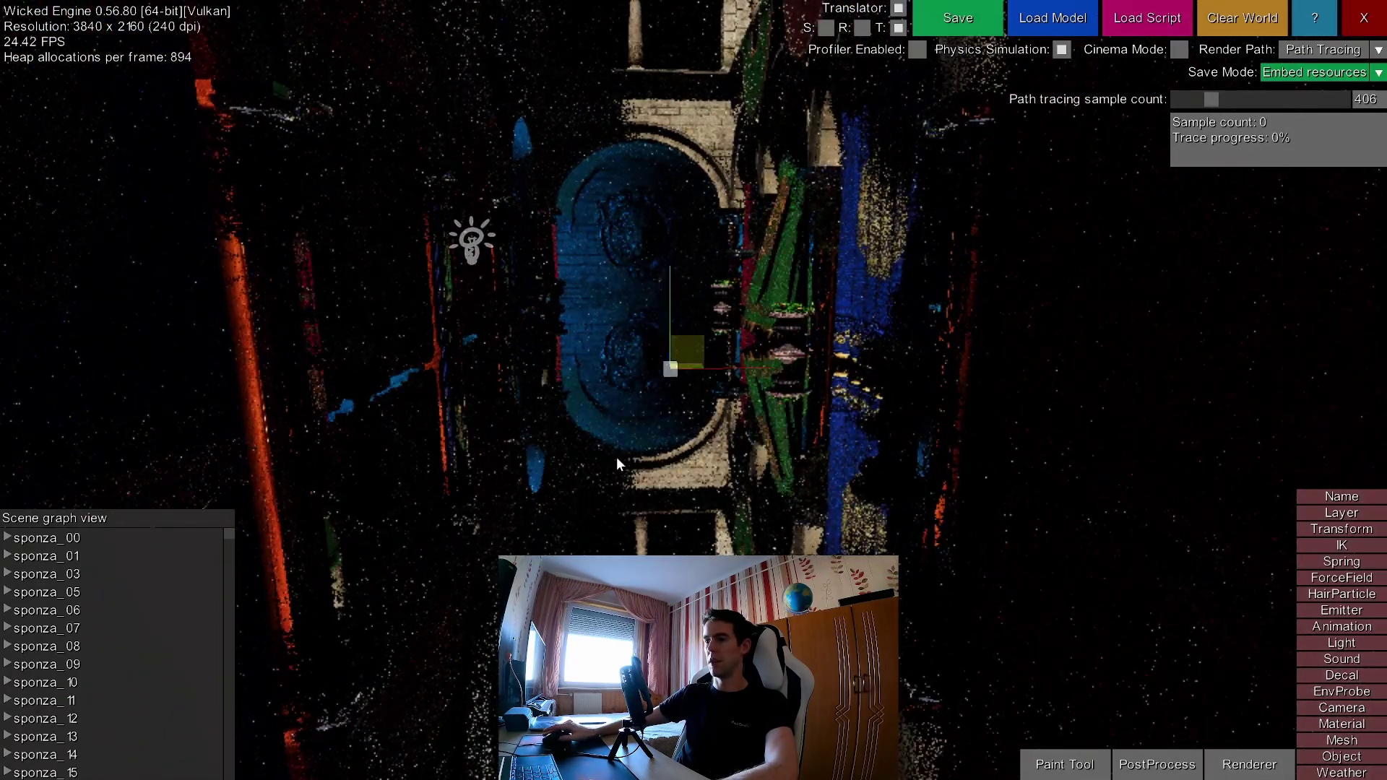
{"action": "left_click", "coordinate": [1344, 724]}
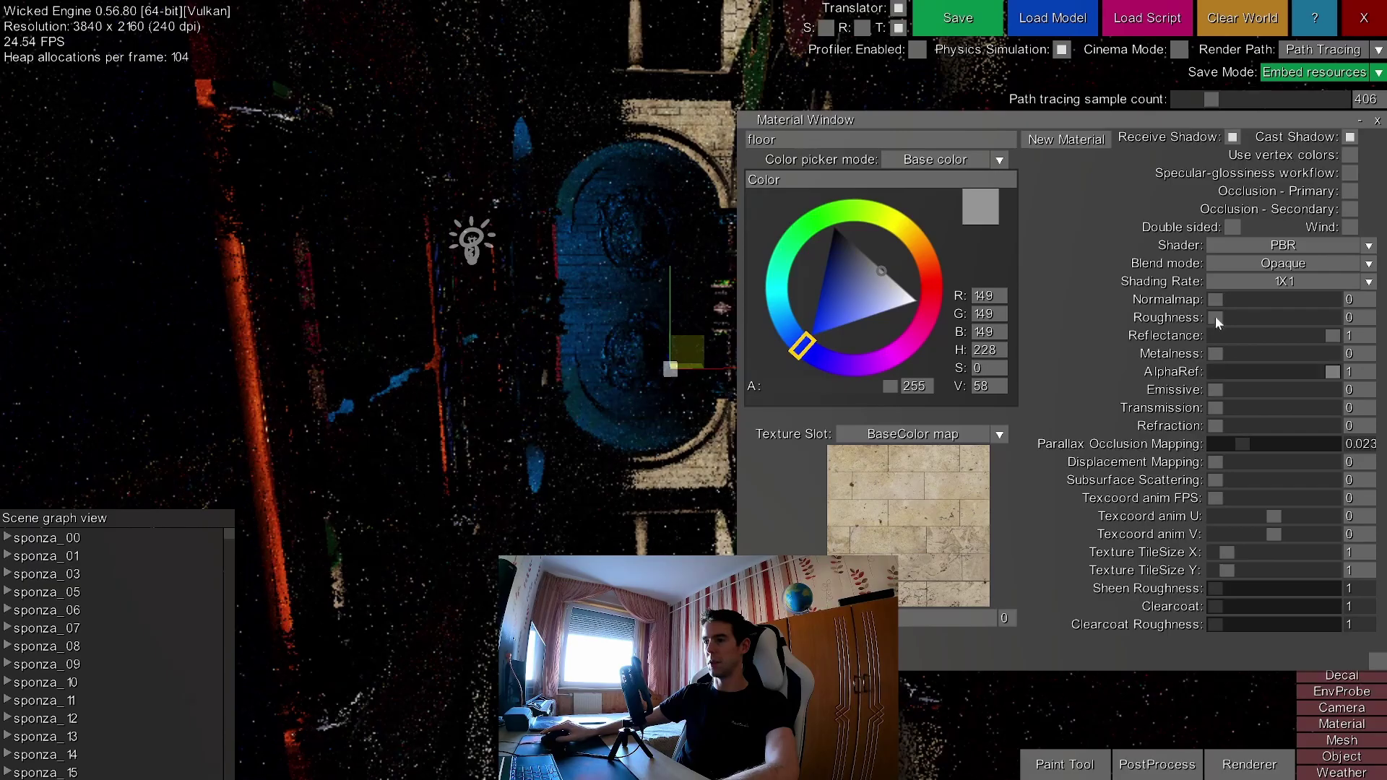
{"action": "left_click_drag", "start_coordinate": [1219, 318], "coordinate": [1249, 323]}
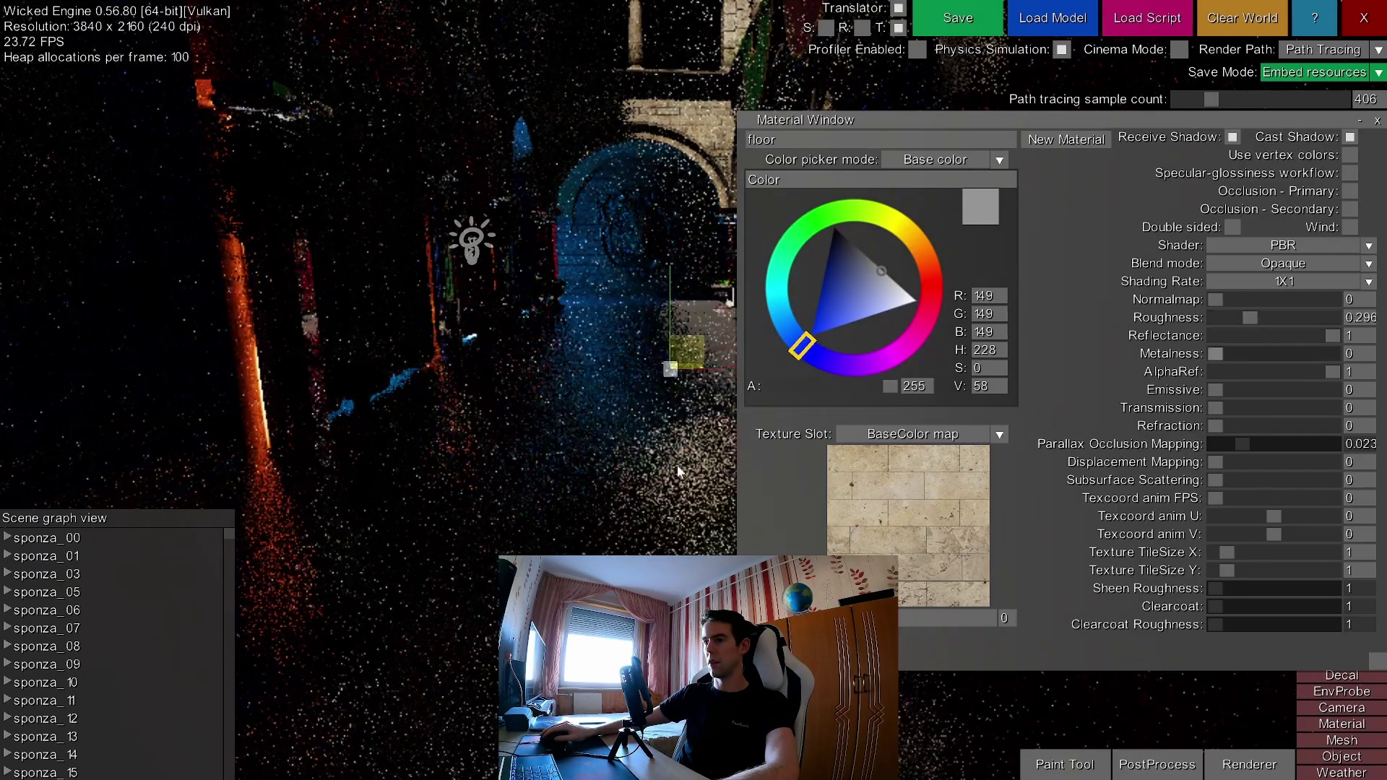
Turn off the translator over the floor and reduce the path tracing sample count to 295.
{"action": "middle_click_drag", "start_coordinate": [414, 372], "coordinate": [462, 362]}
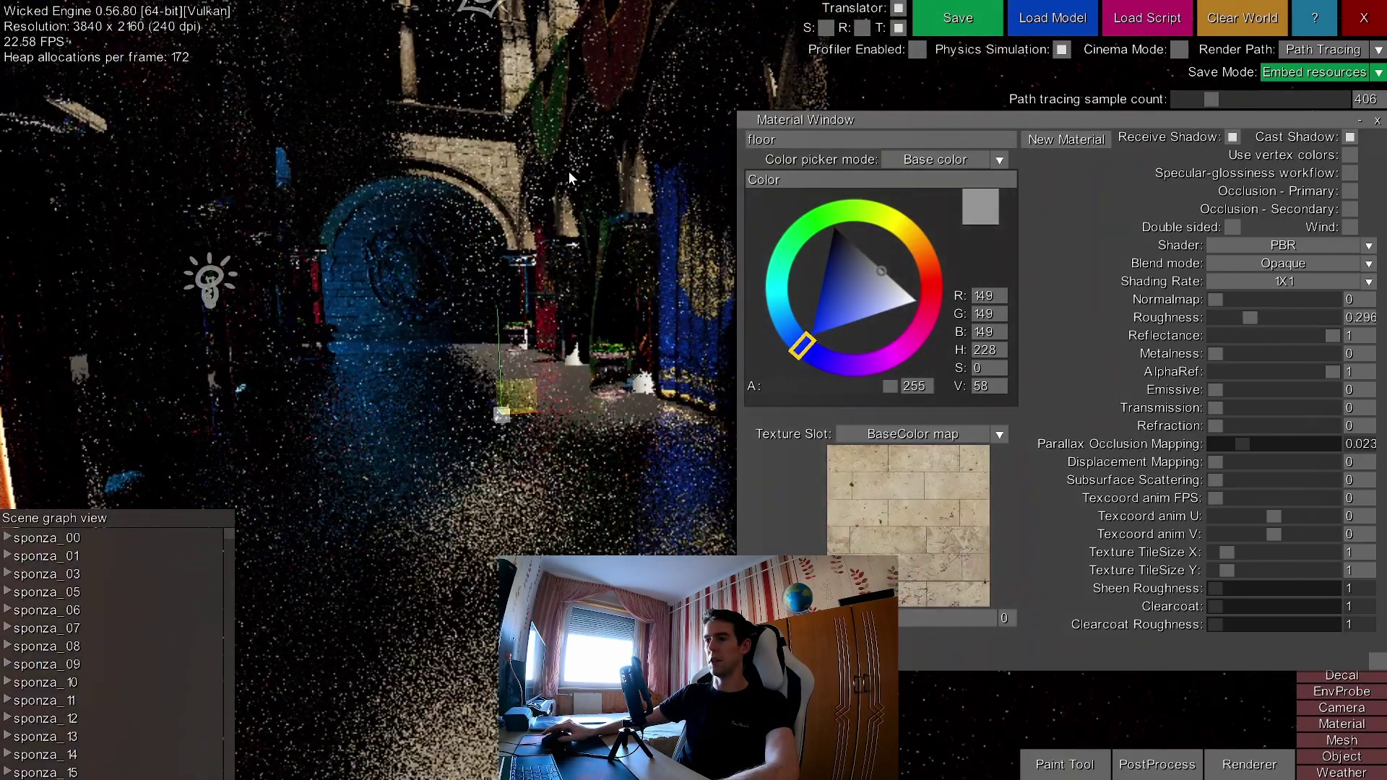
{"action": "left_click", "coordinate": [899, 9]}
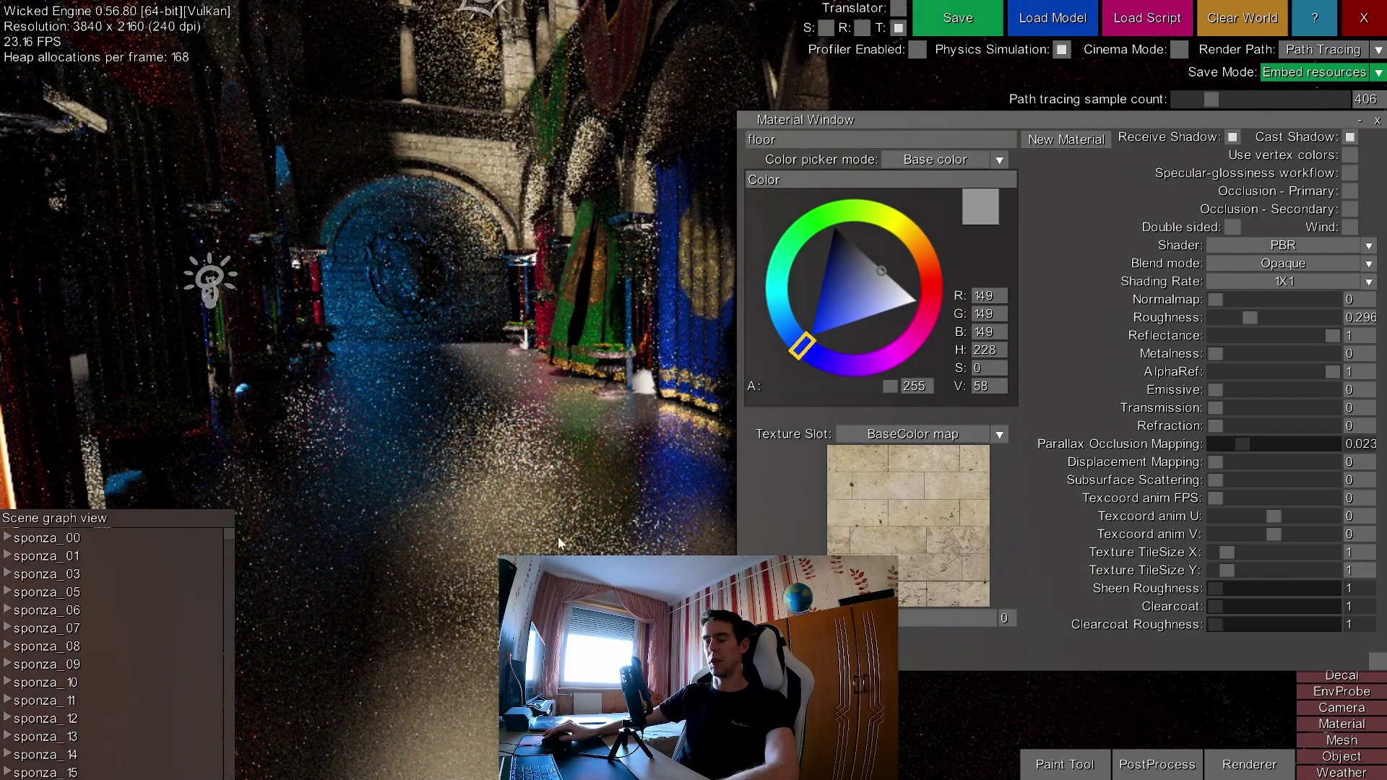
{"action": "left_click", "coordinate": [1377, 122]}
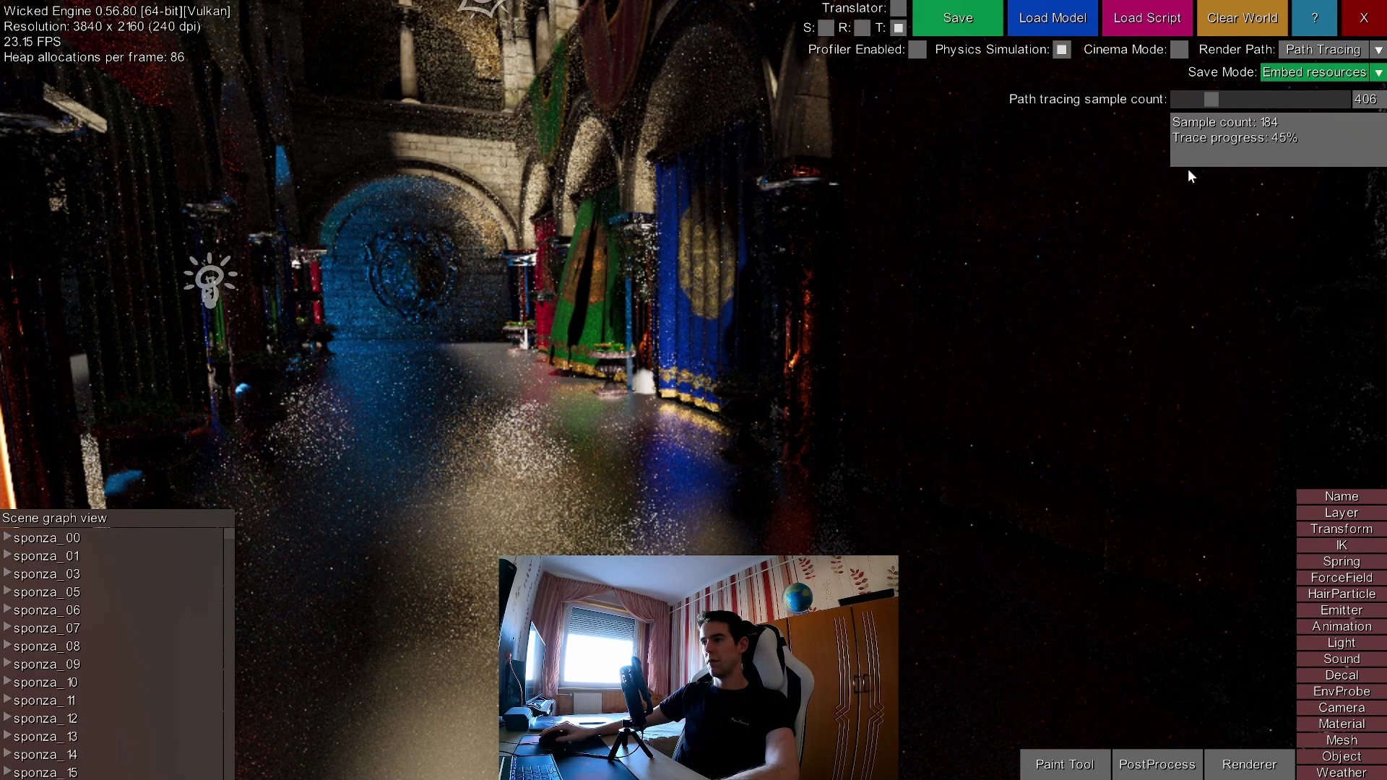
{"action": "left_click_drag", "start_coordinate": [1211, 103], "coordinate": [1196, 102]}
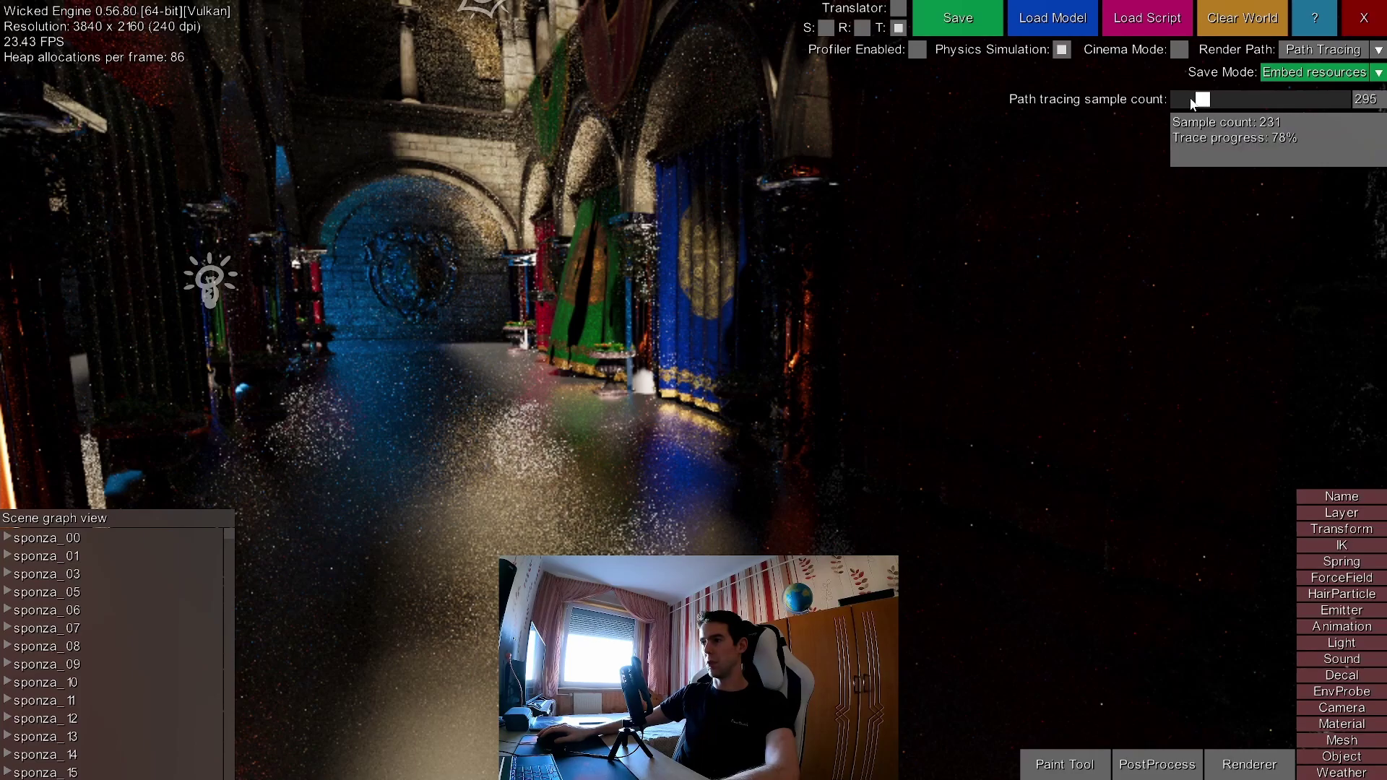